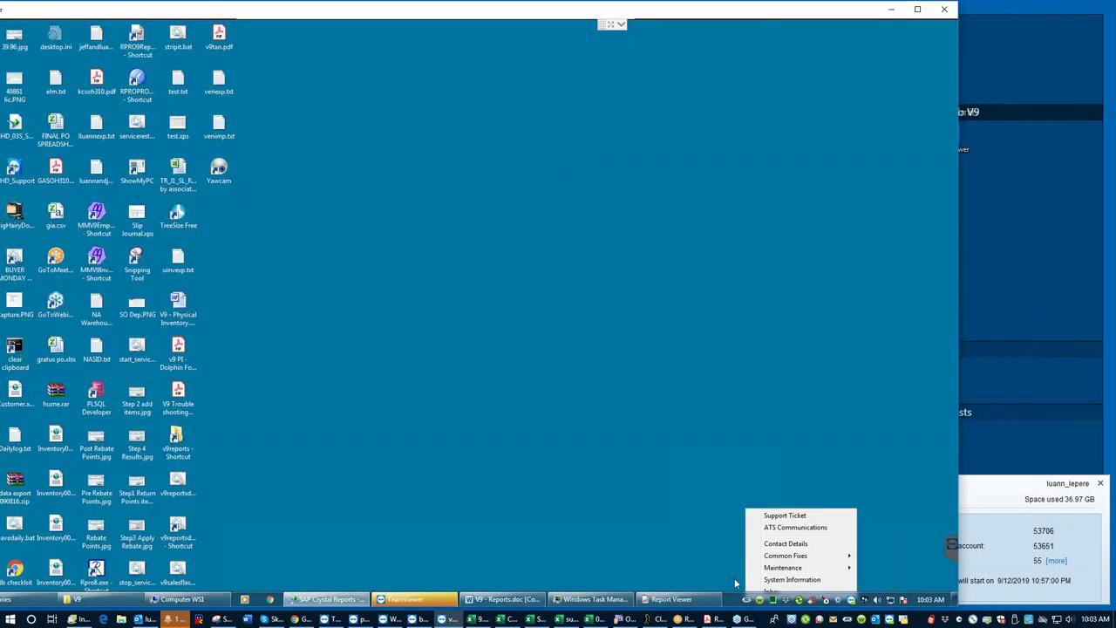
Bring the V9 - Reports.doc Word document forward over the TeamViewer session.
left_click(503, 599)
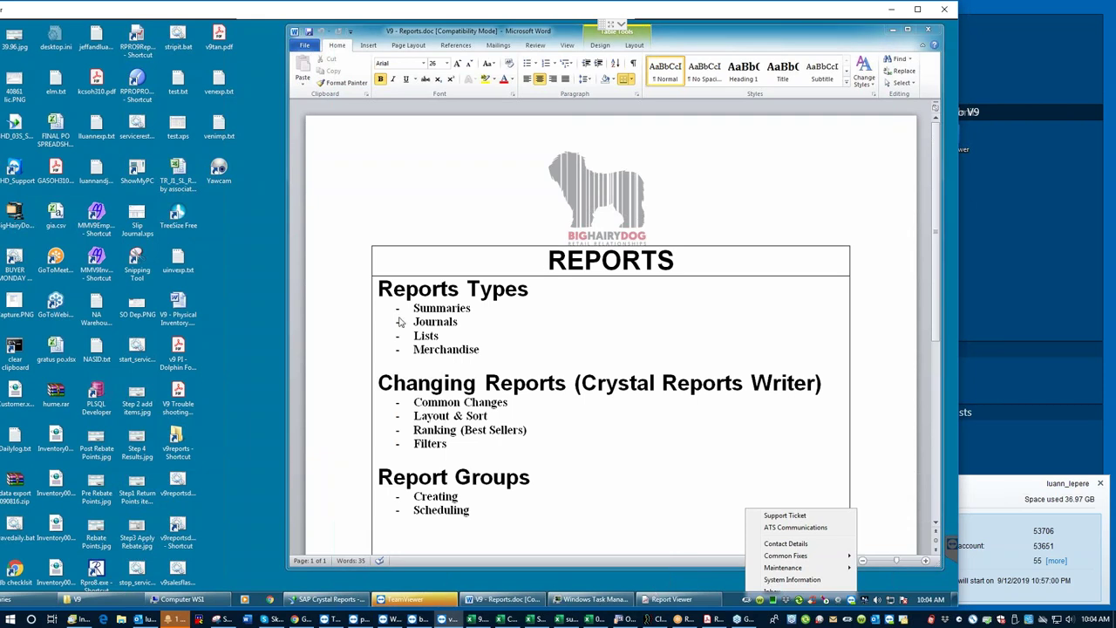
Bring up the SAP Crystal Reports window and reposition the Word window.
left_click(329, 602)
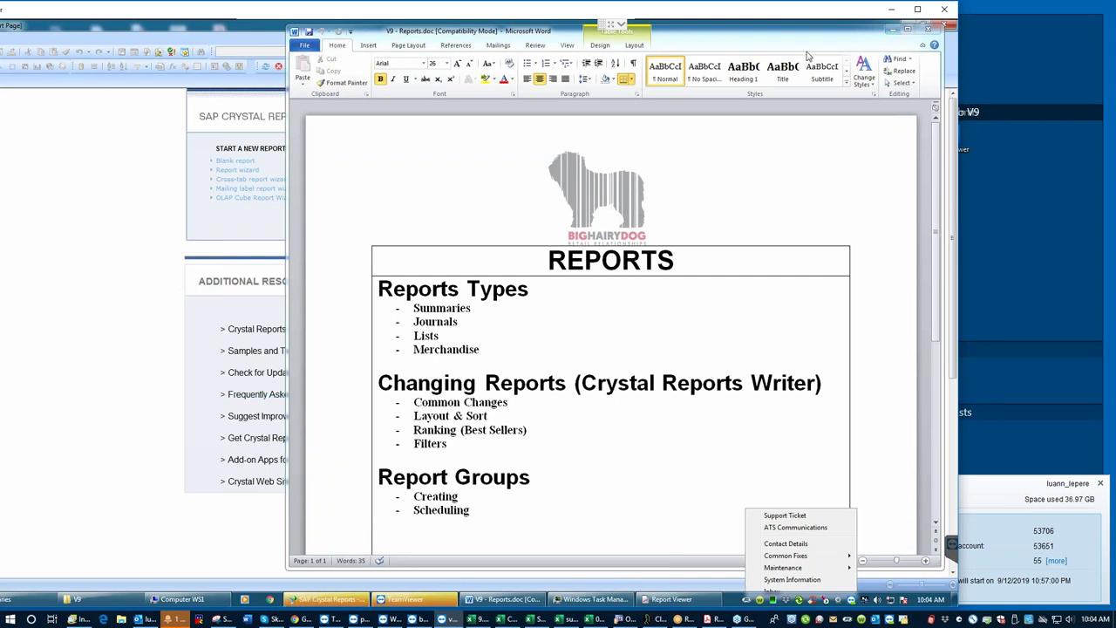
left_click_drag(824, 35, 746, 56)
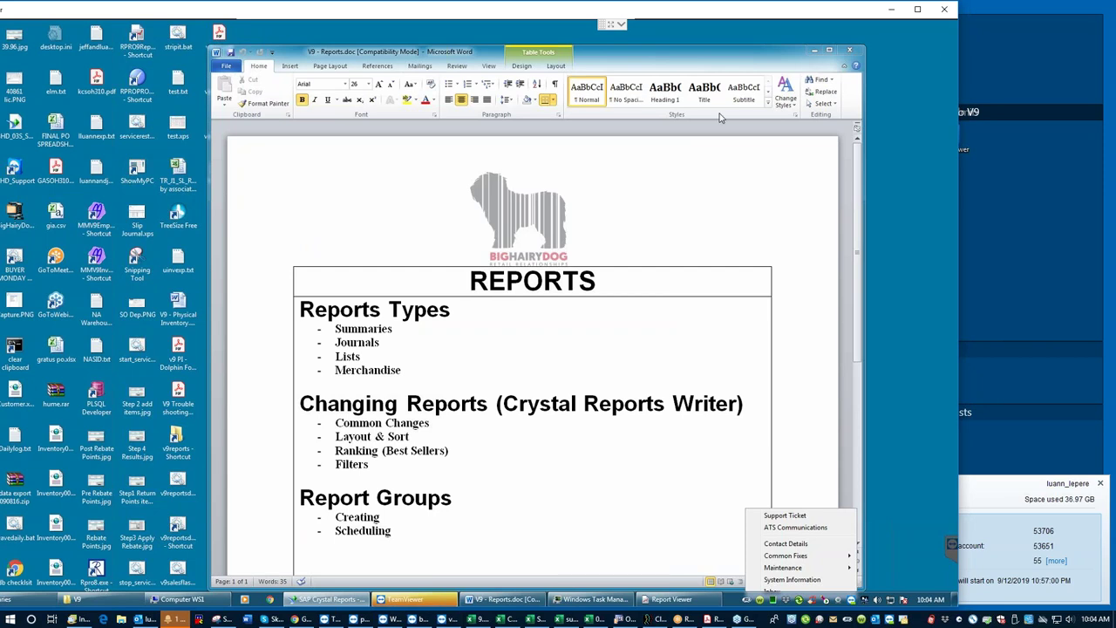
left_click_drag(649, 63, 709, 50)
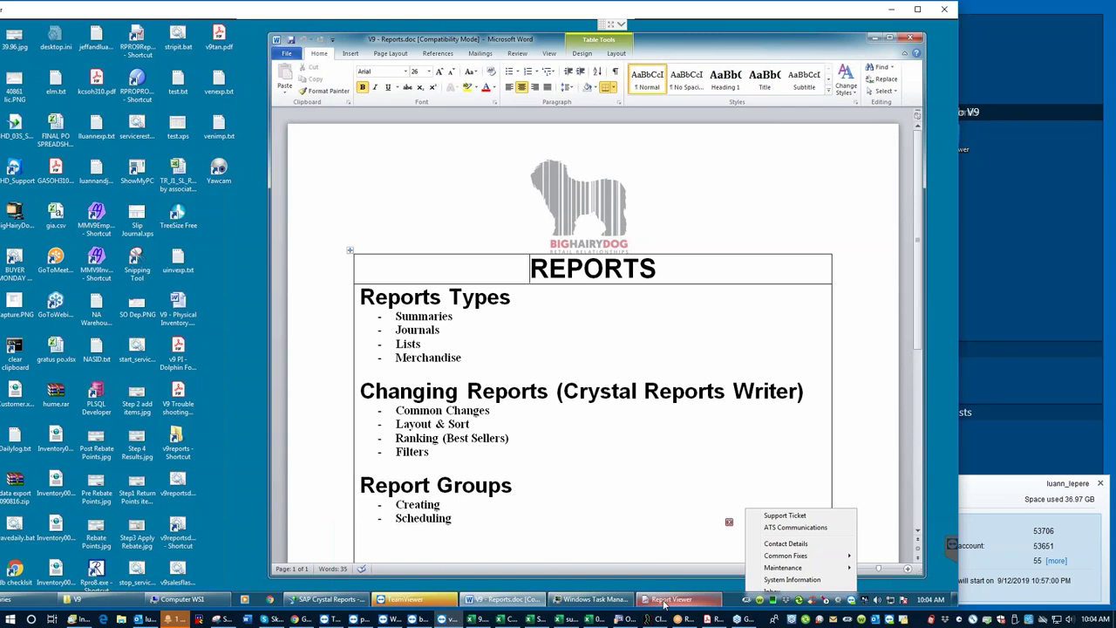
Open and close Windows Task Manager, then bring the Report Viewer window forward.
left_click(596, 599)
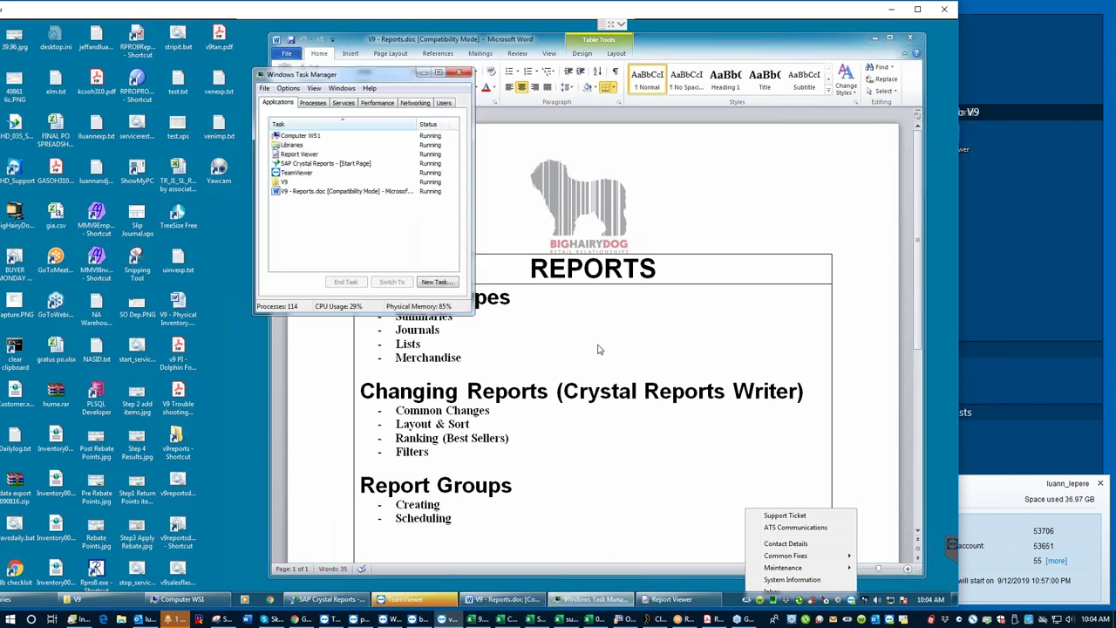
left_click(460, 73)
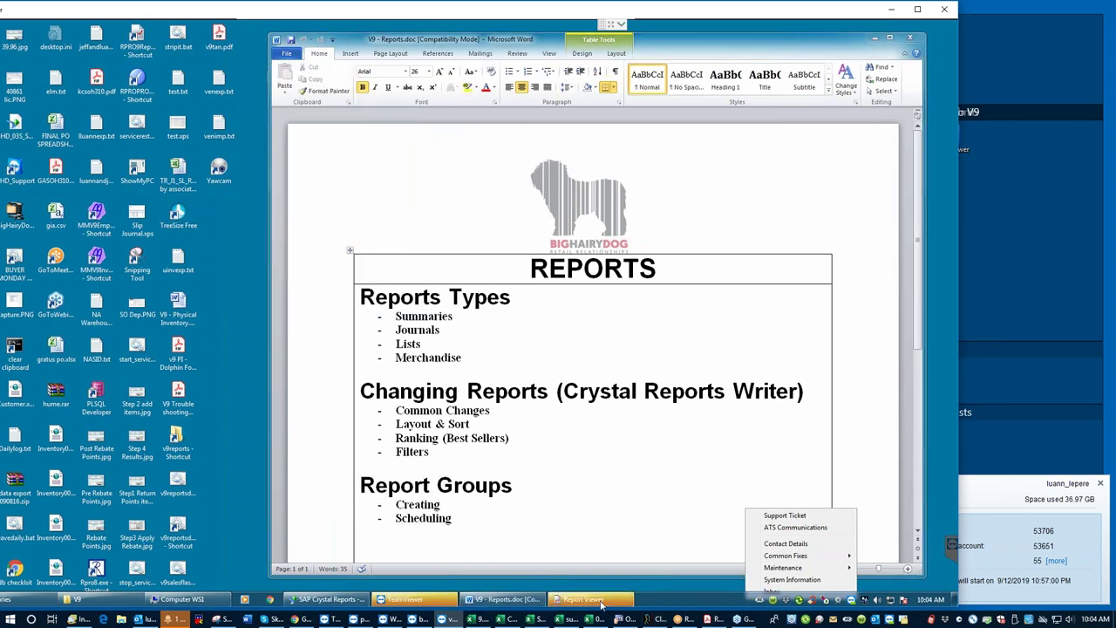
left_click(601, 601)
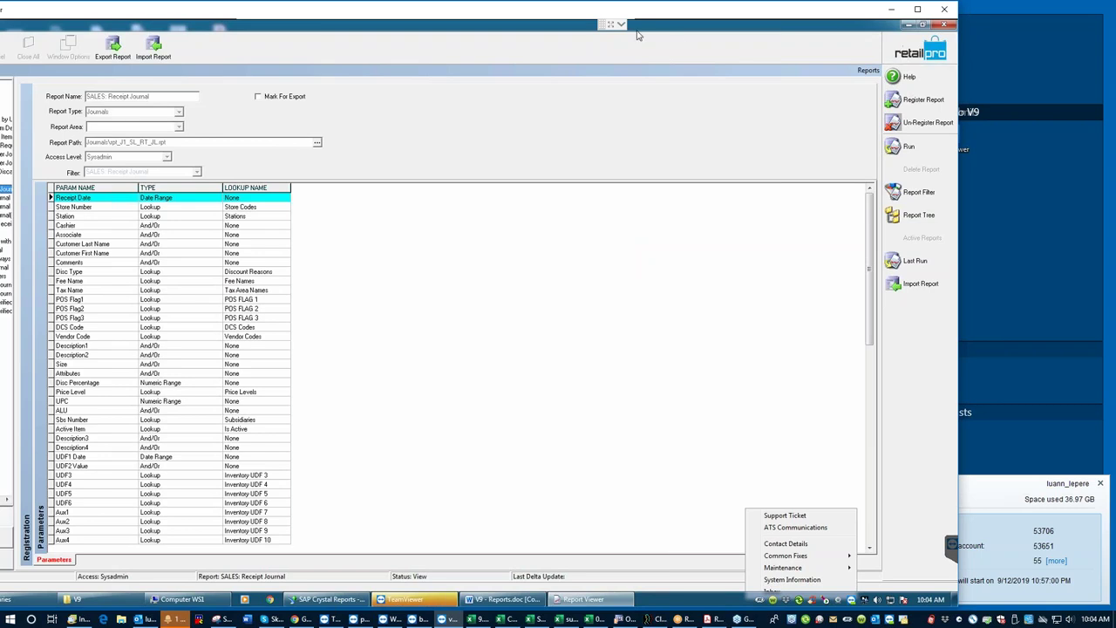
Move the Report Viewer window fully on screen, then return to V9 - Reports.doc.
left_click_drag(576, 13, 686, 14)
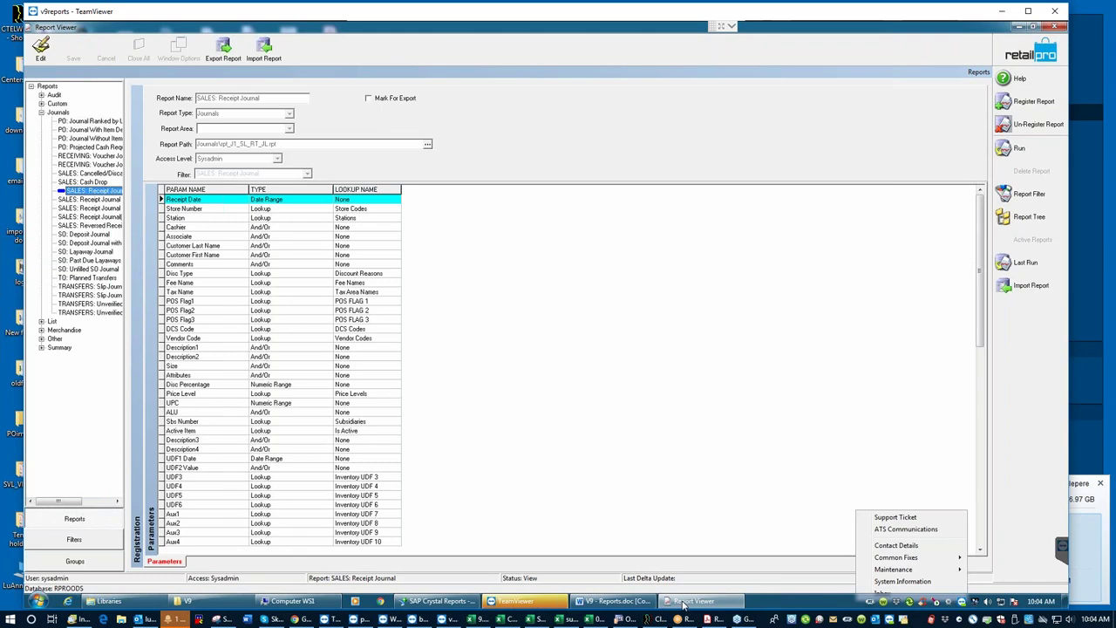
left_click(608, 601)
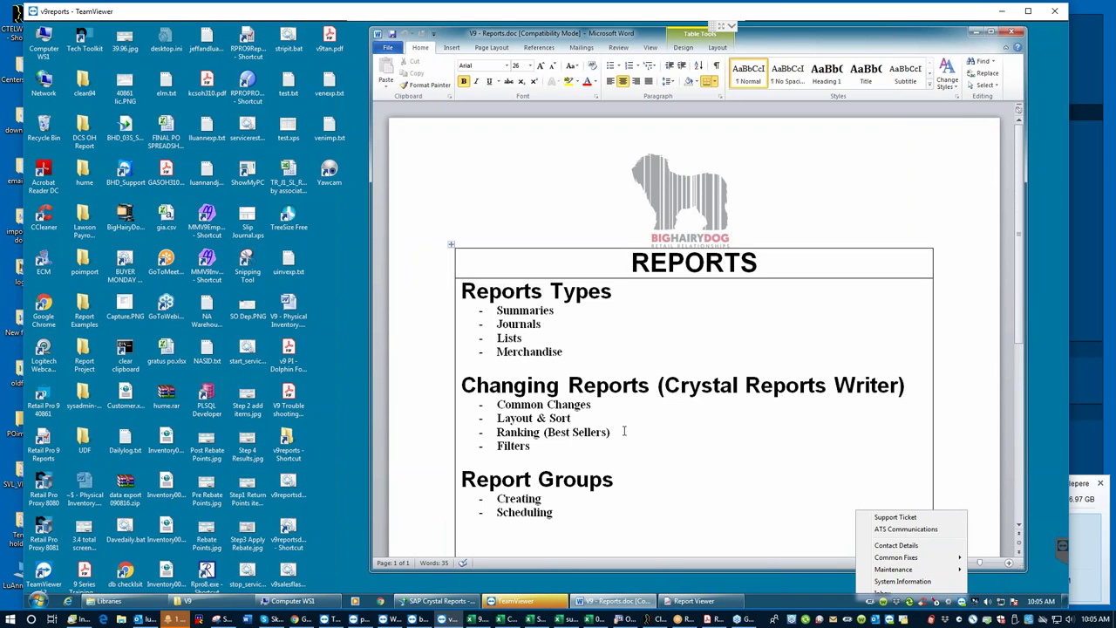
Move the V9 - Reports Word window left and minimise it.
left_click(562, 260)
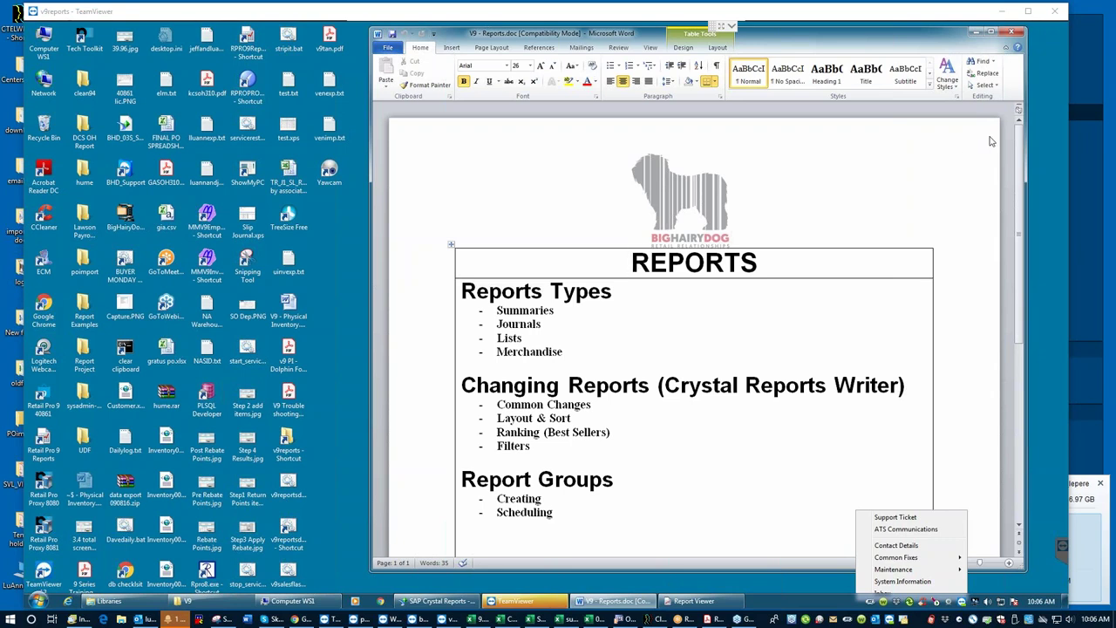
left_click_drag(735, 41, 598, 41)
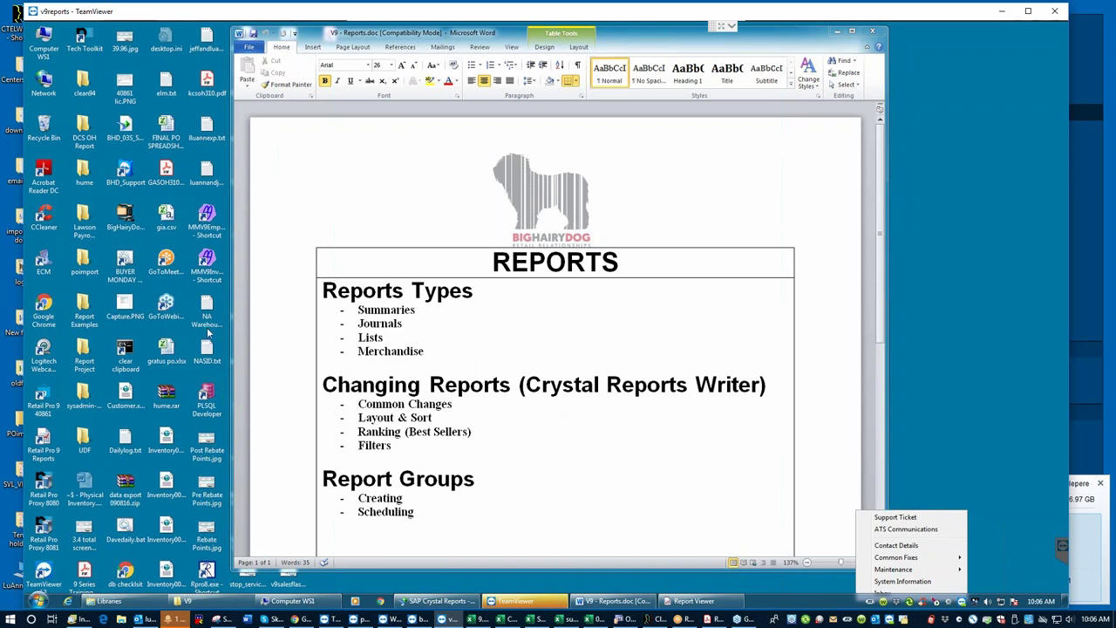
left_click(835, 32)
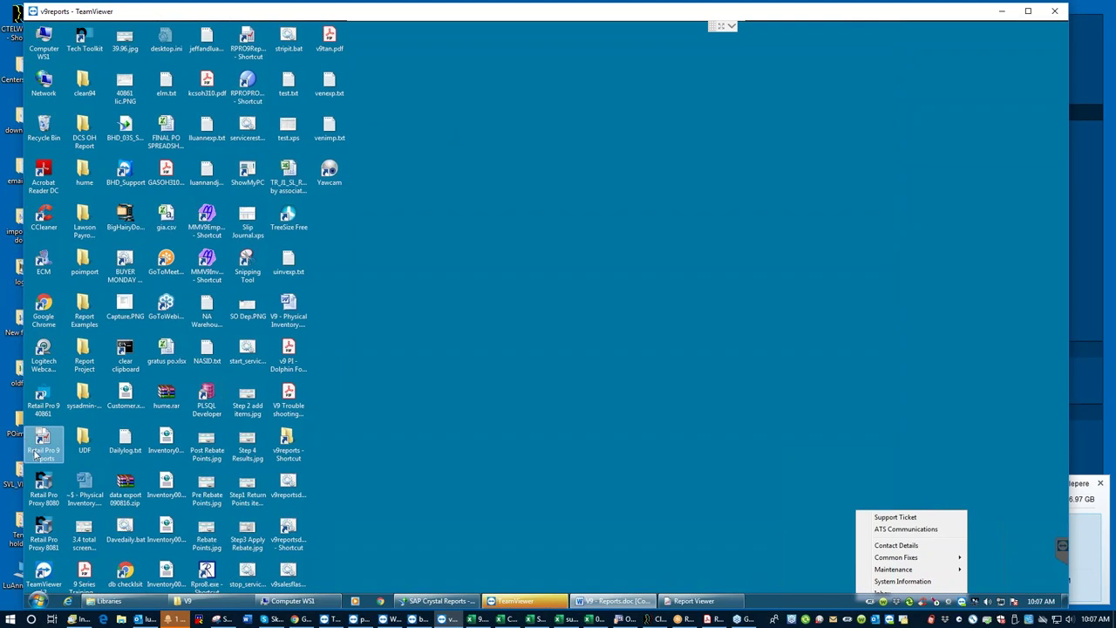
Bring Report Viewer forward and return to its Retail Pro home screen.
mouse_move(679, 606)
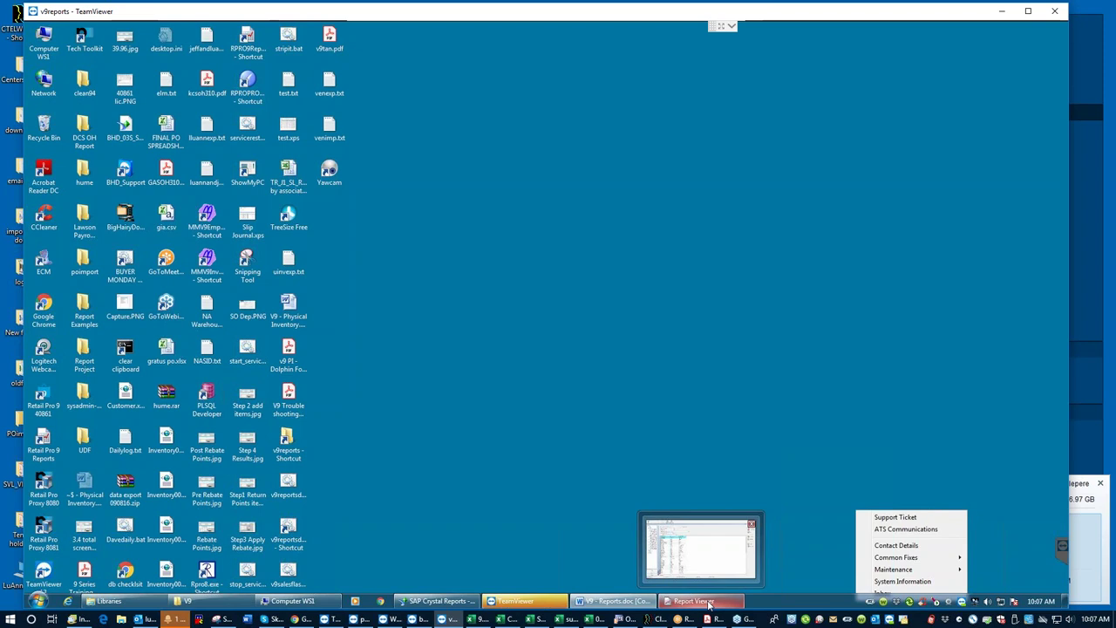
left_click(708, 601)
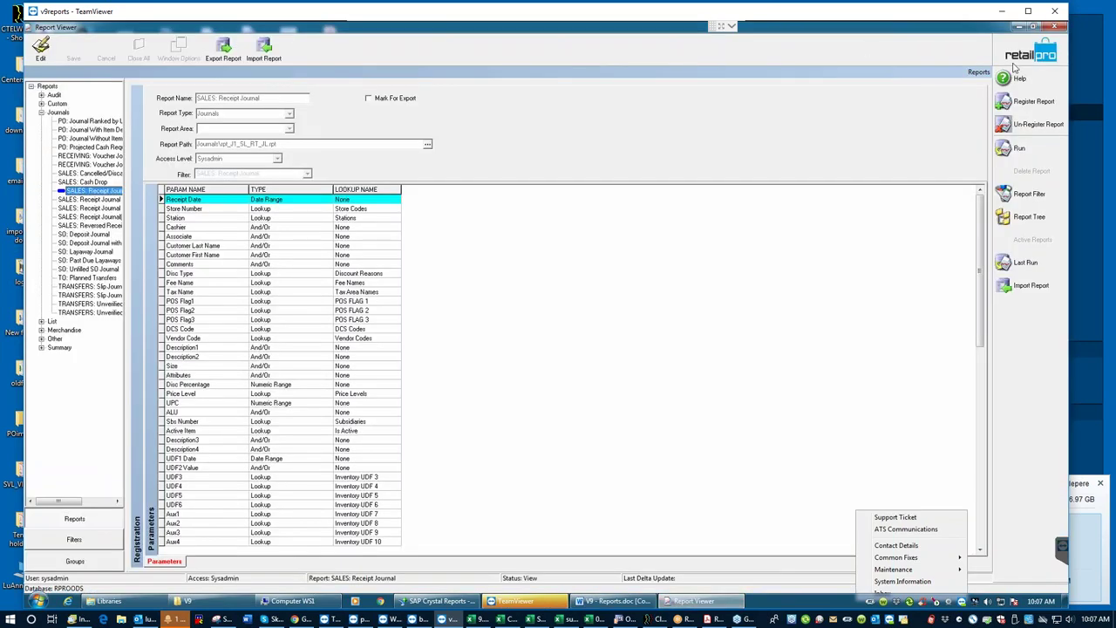
left_click(1059, 50)
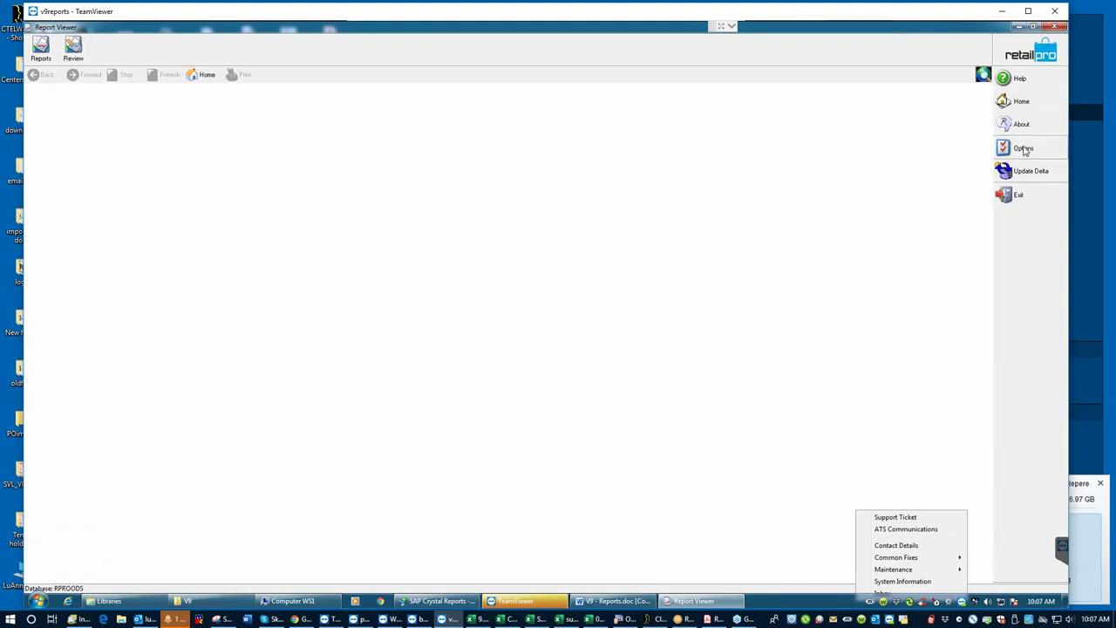
Open Options > W/S Preferences and show the Printing page under Printing Preferences.
left_click(1025, 149)
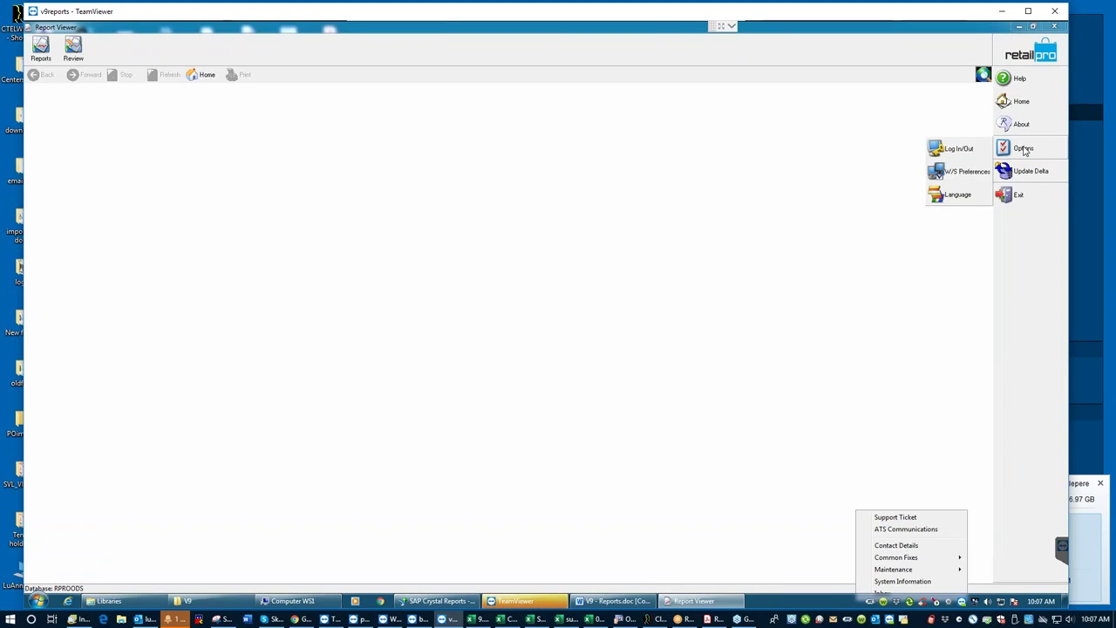
left_click(954, 177)
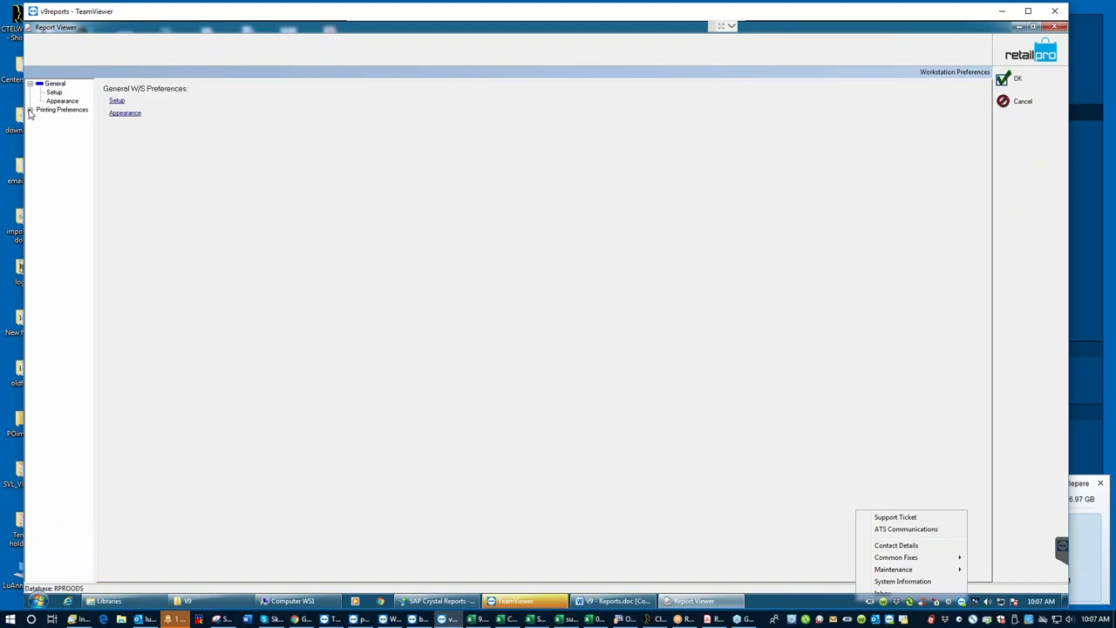
left_click(29, 110)
left_click(63, 118)
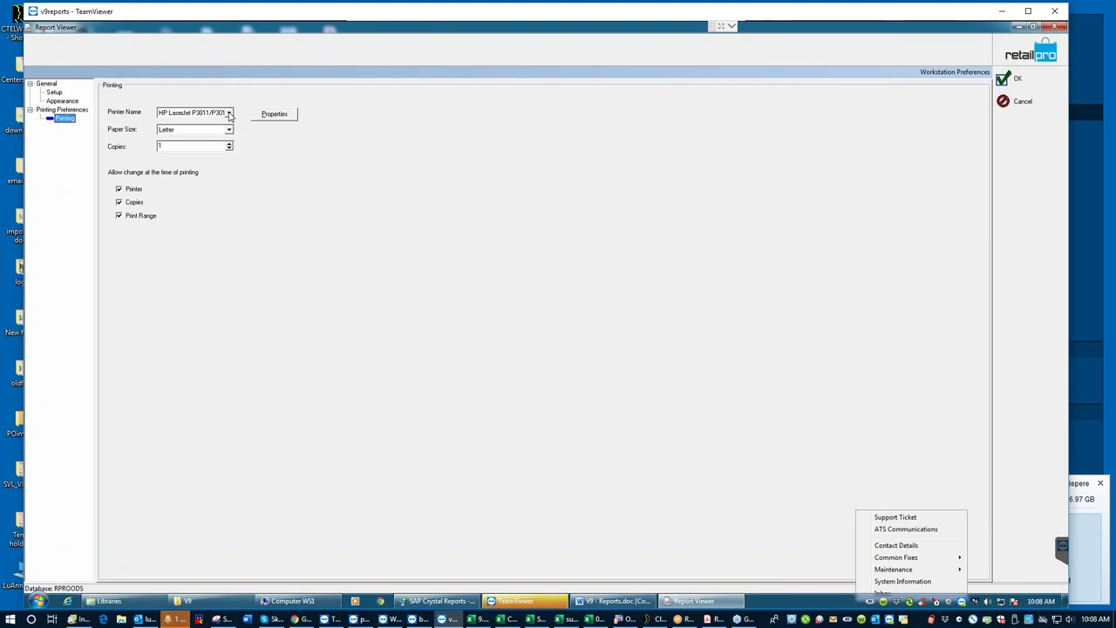
Choose the HP LaserJet P3011/P3015 printer, keep Print Range allowed, and show Setup preferences.
left_click(229, 115)
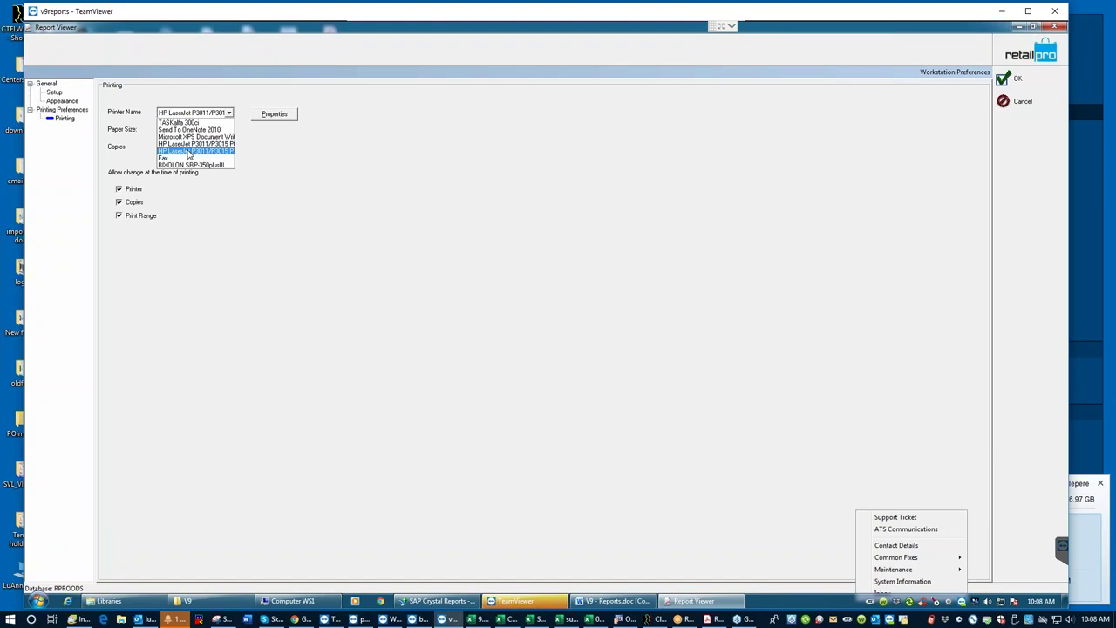
left_click(188, 155)
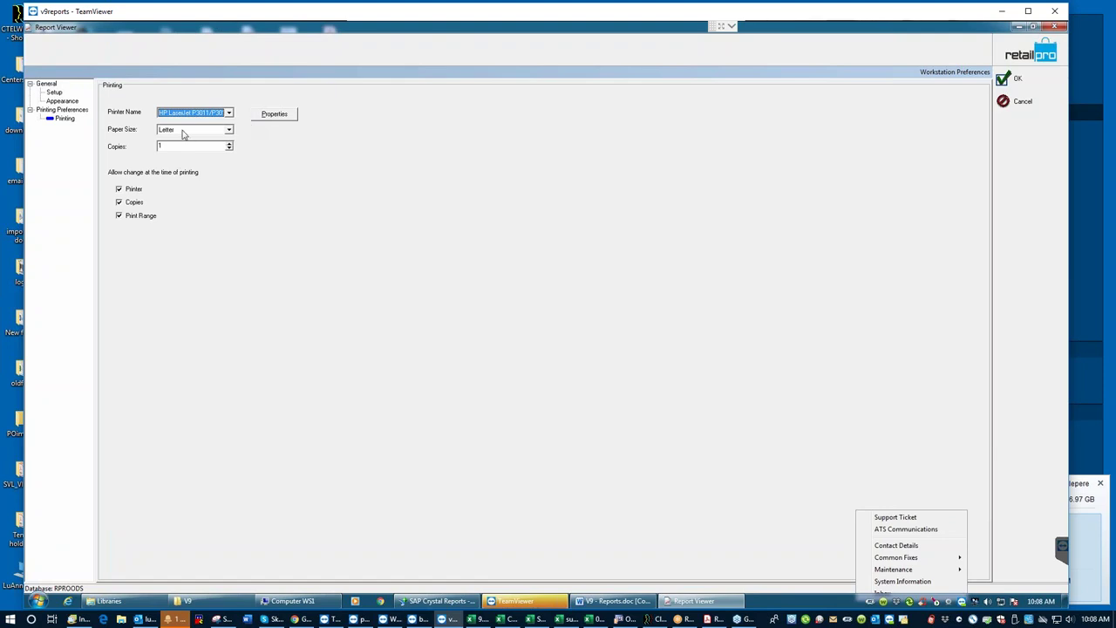
left_click(120, 217)
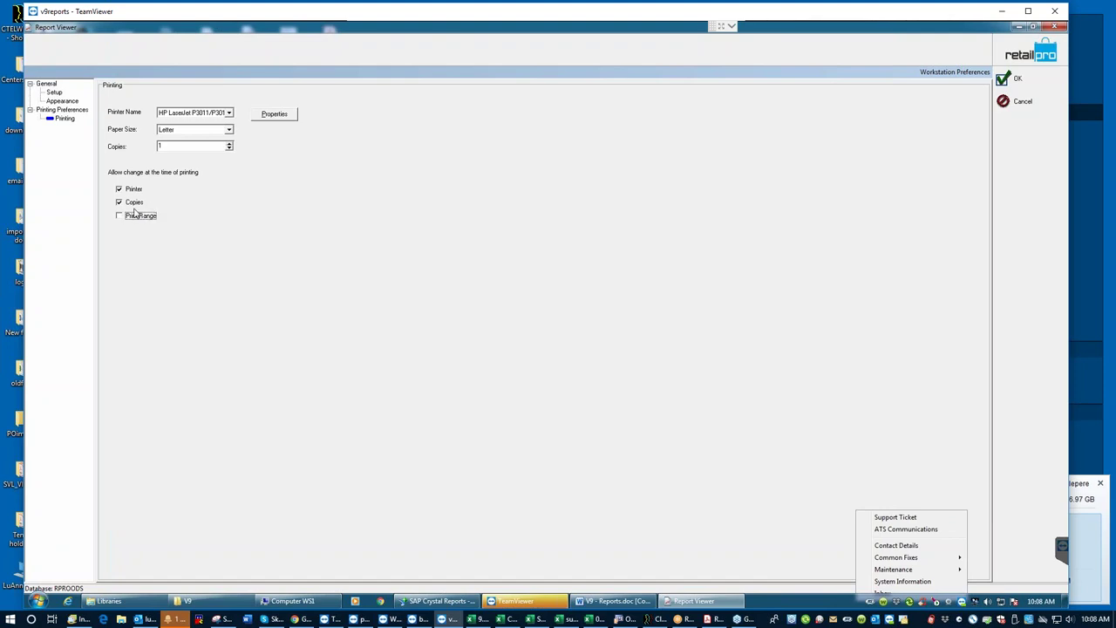
left_click(120, 218)
left_click(54, 93)
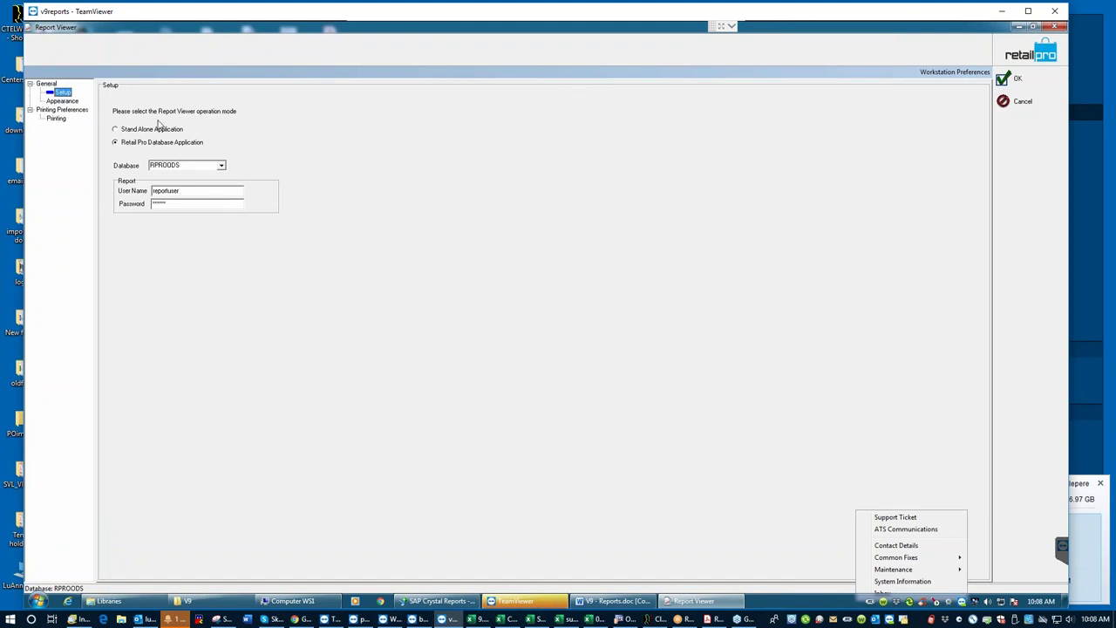
On the Appearance page, set Display Report Filter to None, then back to First Page.
left_click(61, 100)
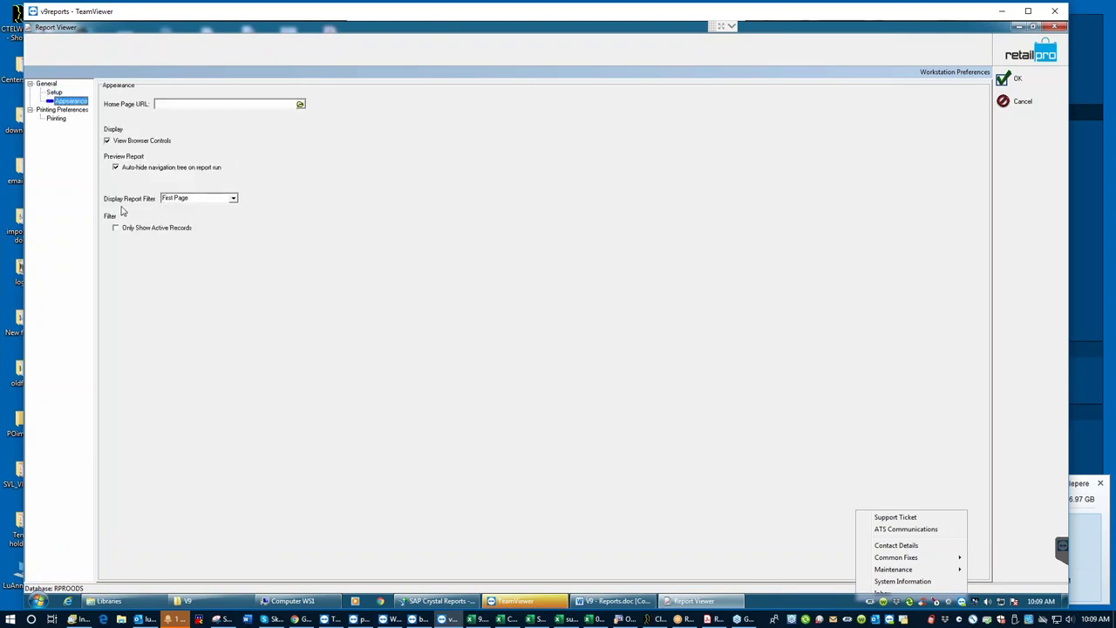
left_click(233, 199)
left_click(175, 209)
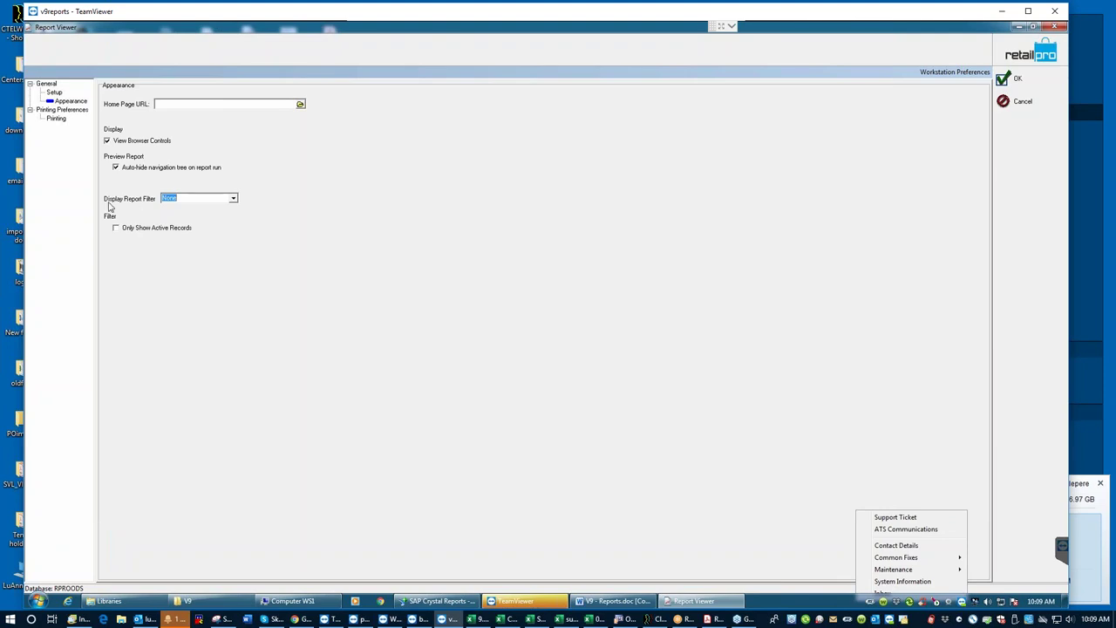
left_click(234, 199)
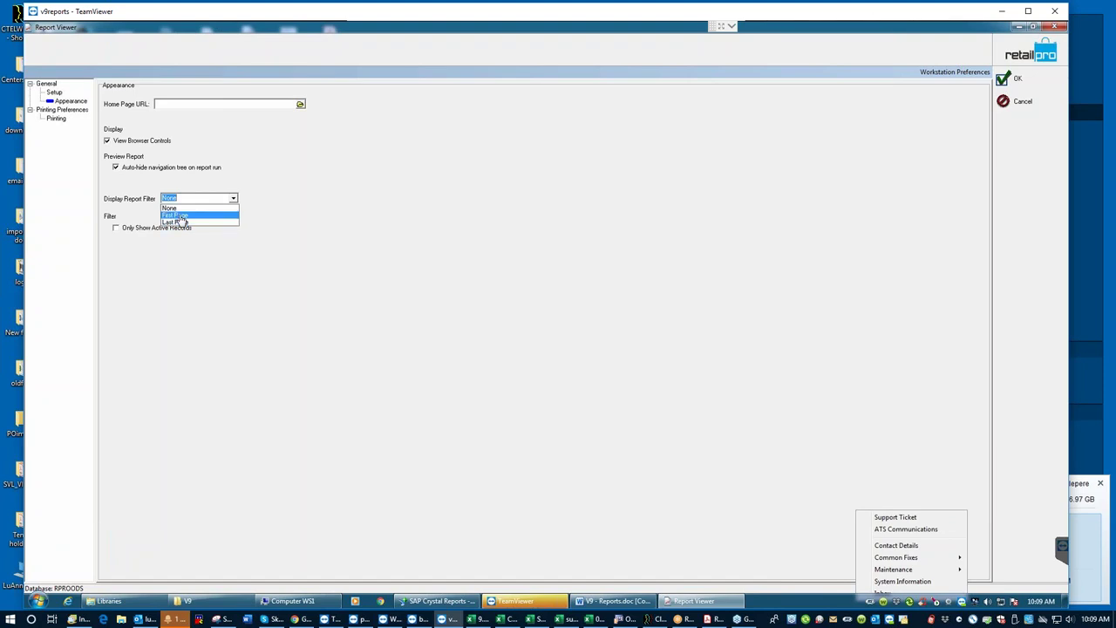
left_click(179, 216)
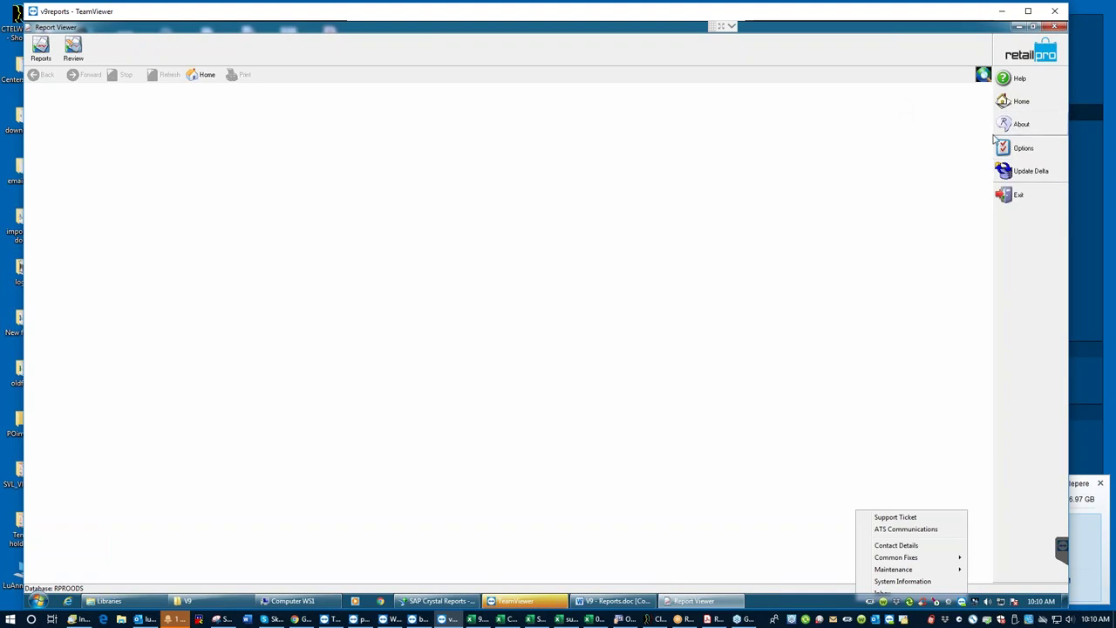
Open the Reports module showing the Audit through Summary report categories.
left_click(40, 54)
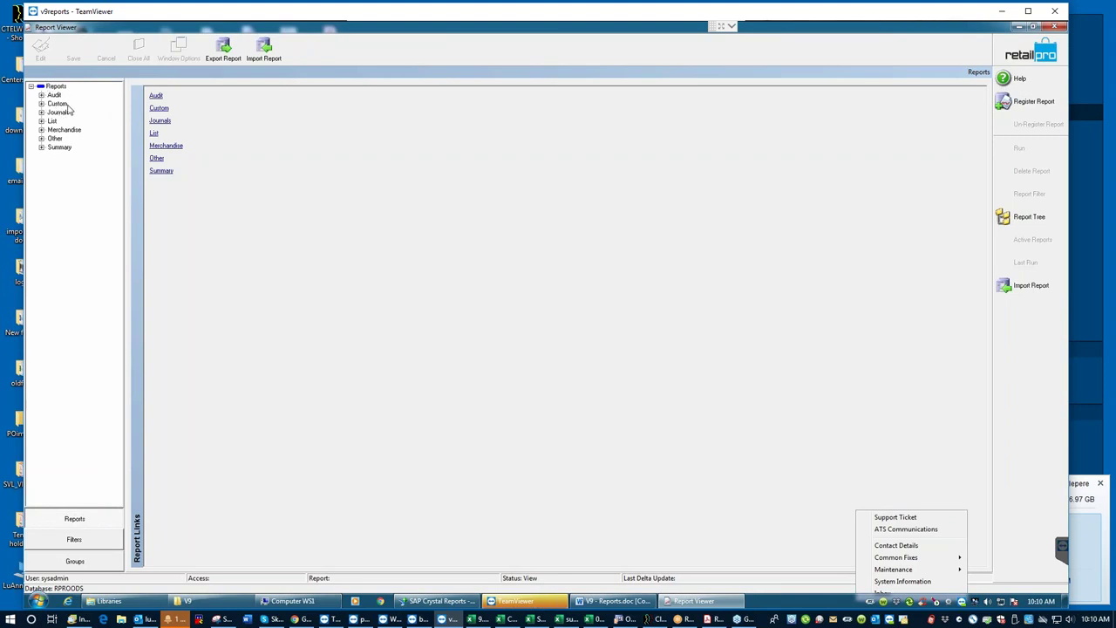
Bring the V9 - Reports.doc outline in Word to the front.
left_click(615, 601)
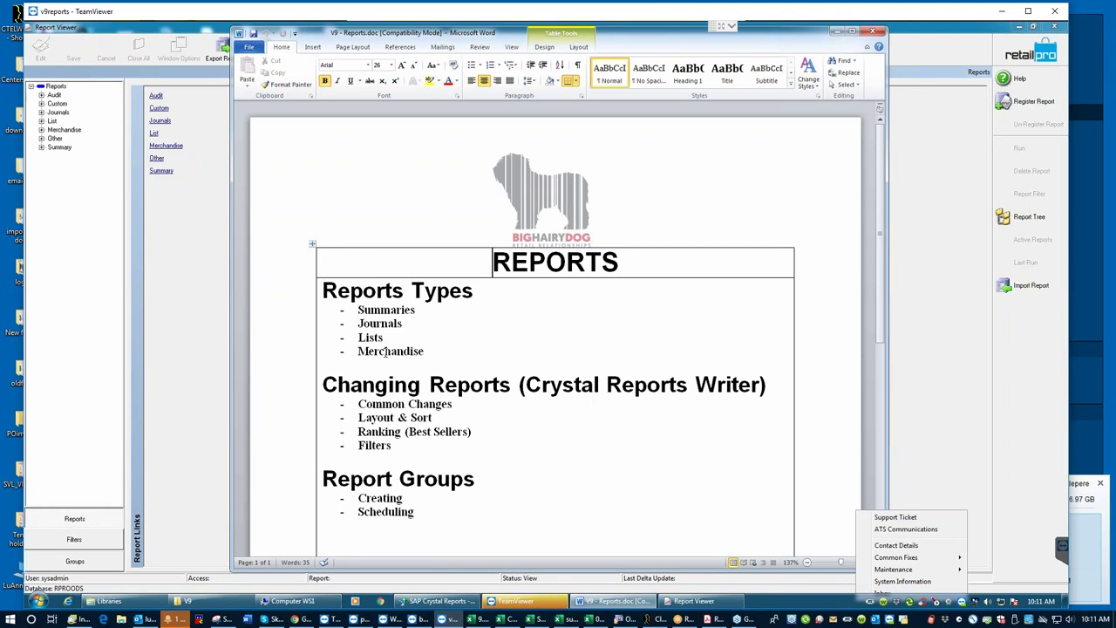
Expand the List category and widen the report tree until full report names are readable.
left_click(835, 33)
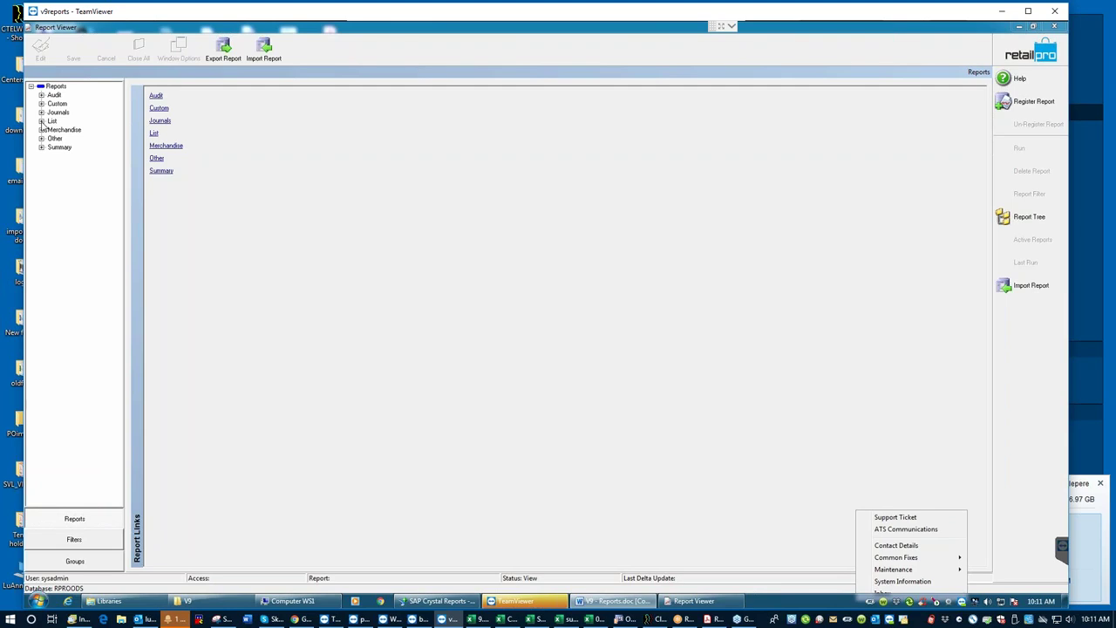
left_click(41, 122)
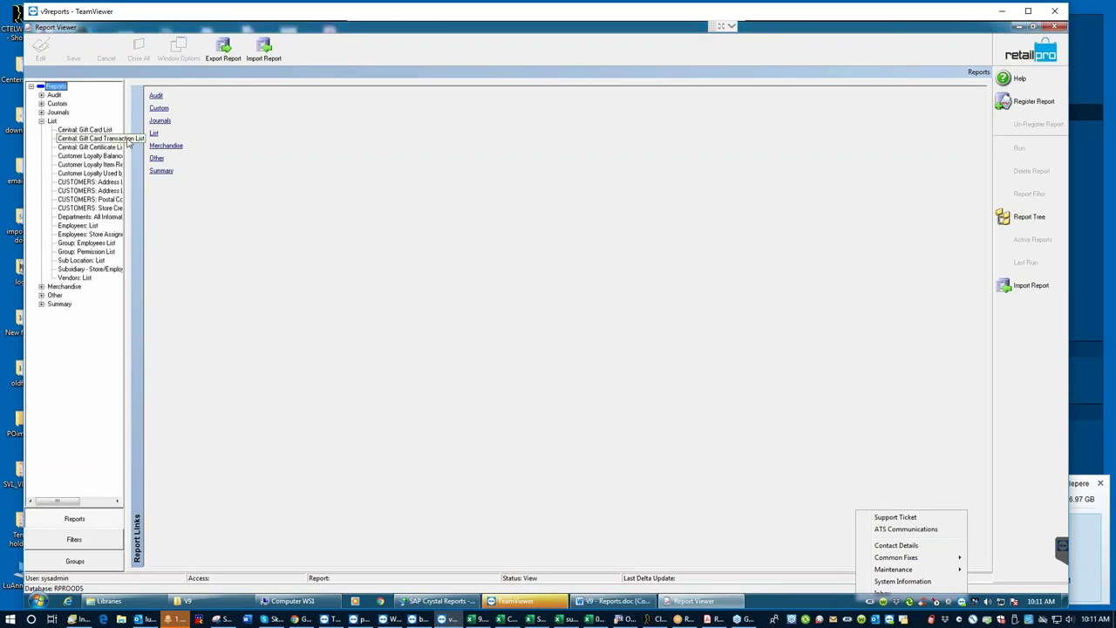
left_click_drag(126, 133, 172, 132)
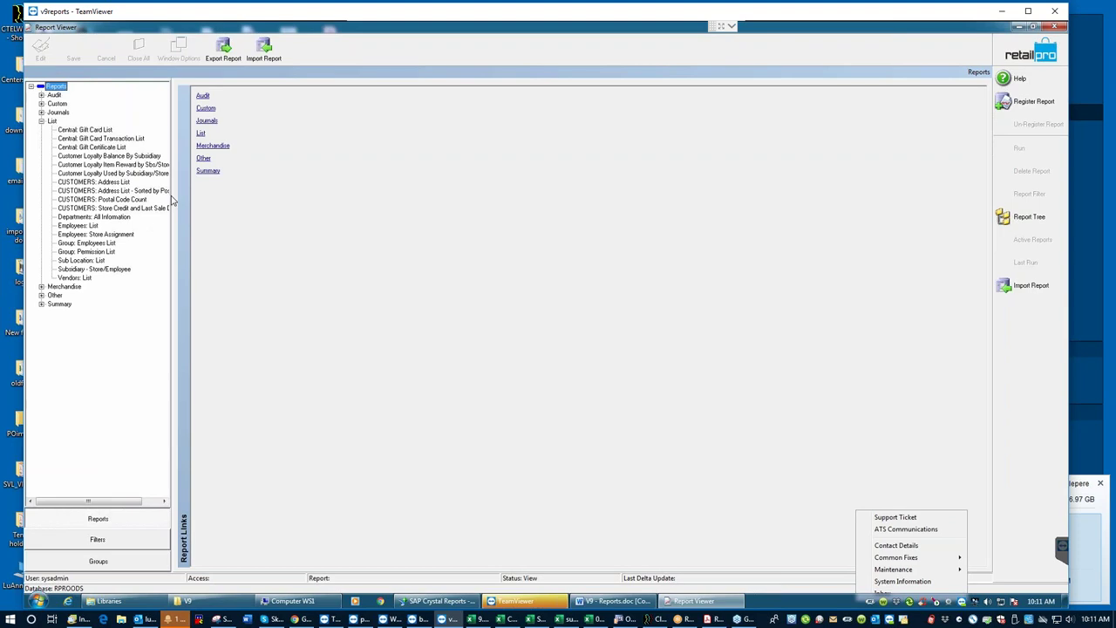
left_click_drag(172, 201, 215, 193)
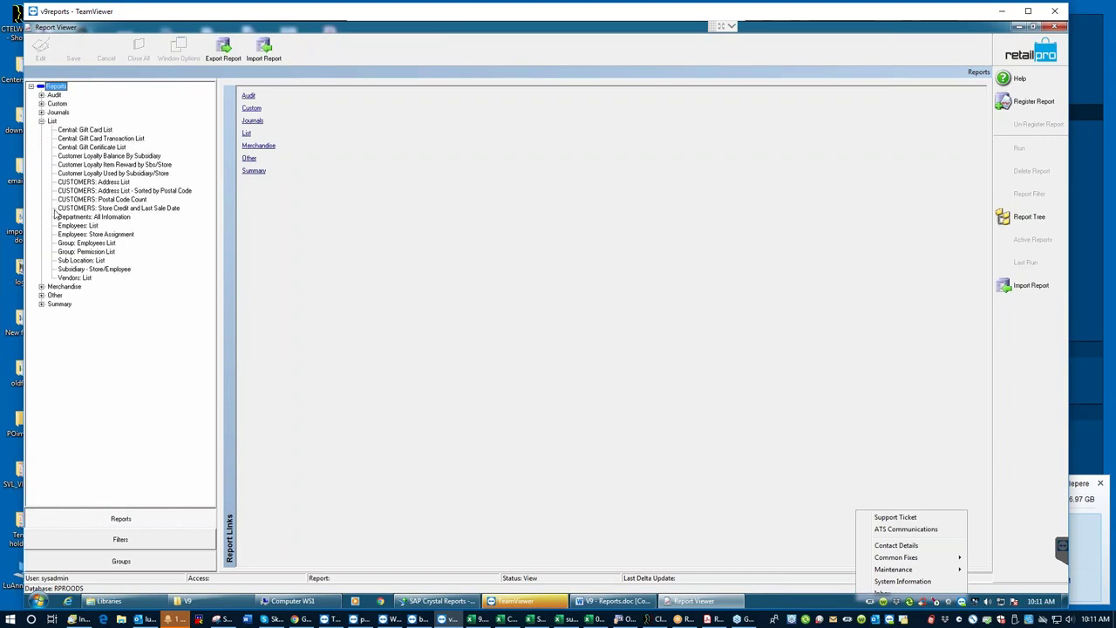
Select the CUSTOMERS: Store Credit and Last Sale Date report, then minimize the Report Viewer.
double_click(100, 217)
left_click(98, 209)
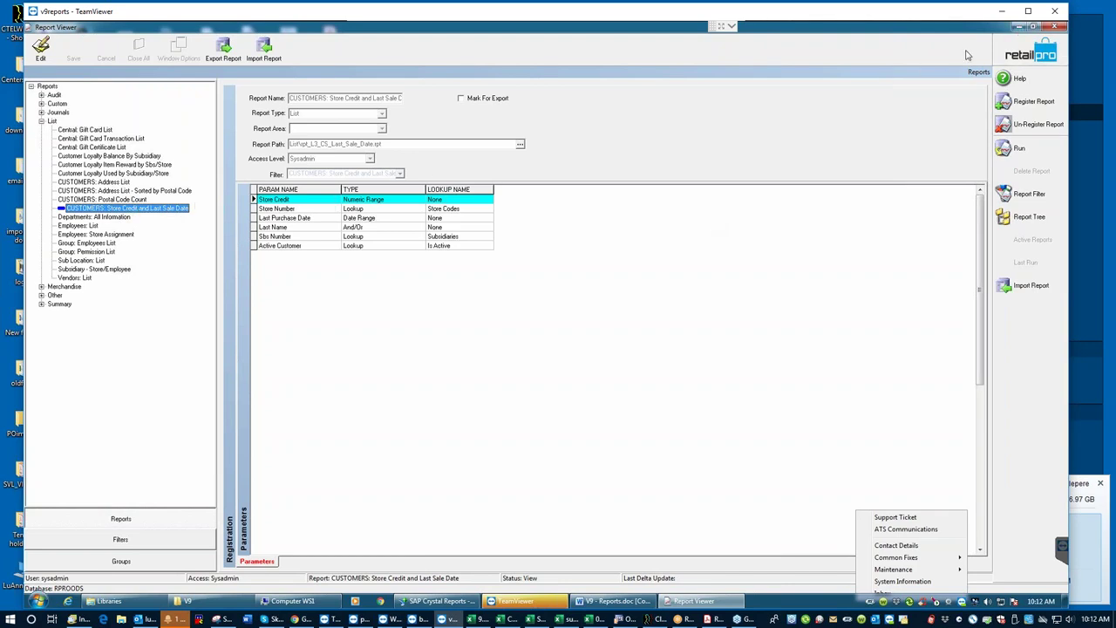
left_click(1018, 28)
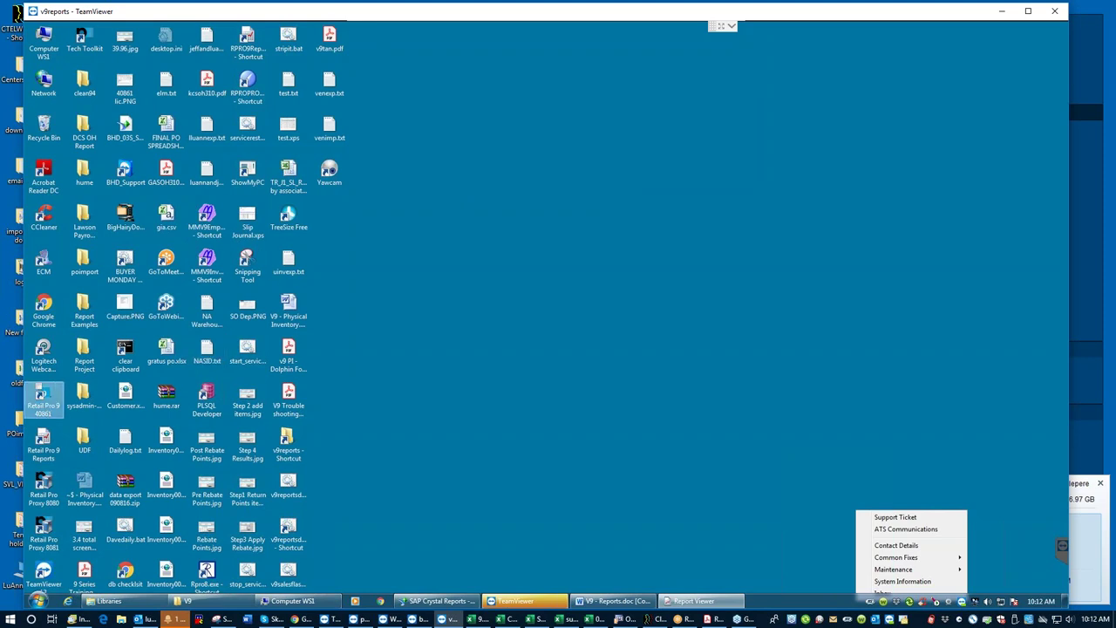
Launch Retail Pro 9 from its desktop shortcut and restore the Report Viewer from the taskbar.
double_click(43, 397)
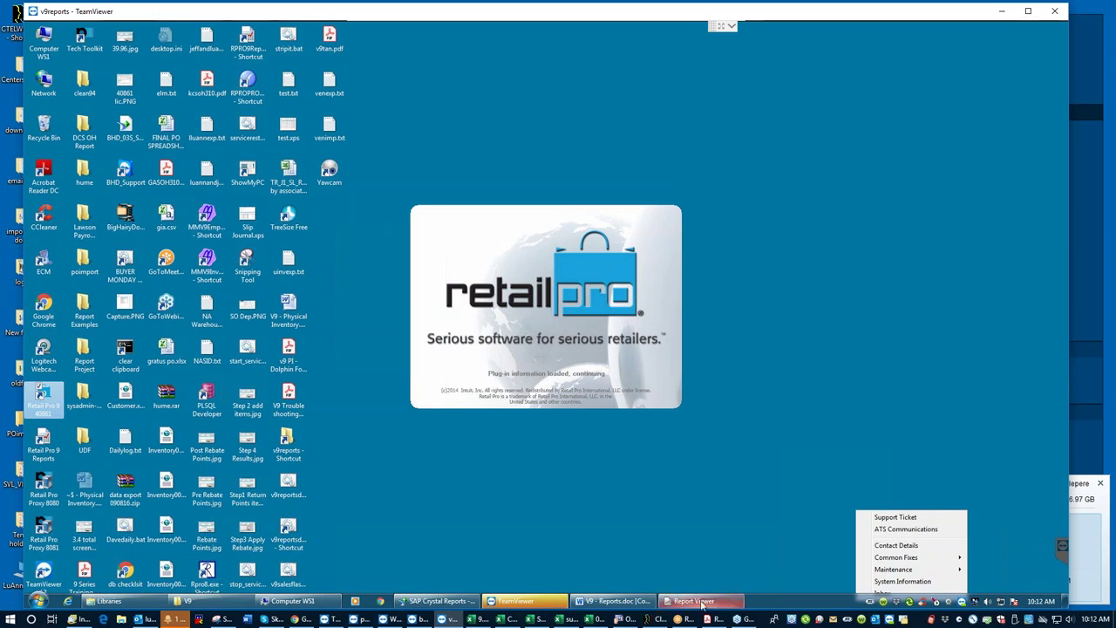
mouse_move(706, 603)
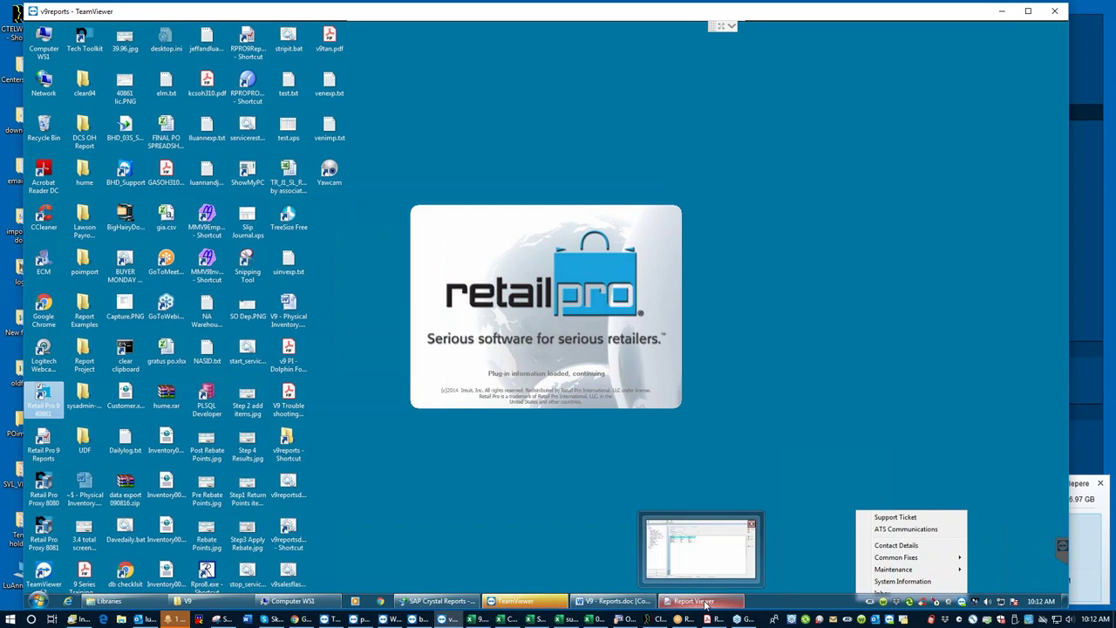
left_click(706, 604)
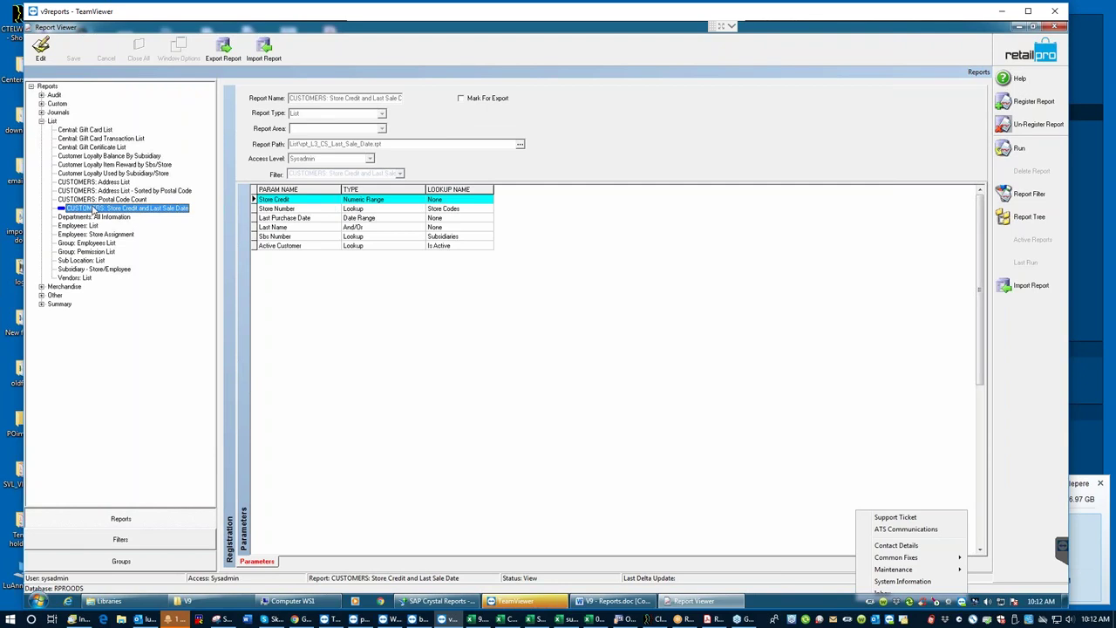
Run the store-credit report and log on.
left_click(1018, 150)
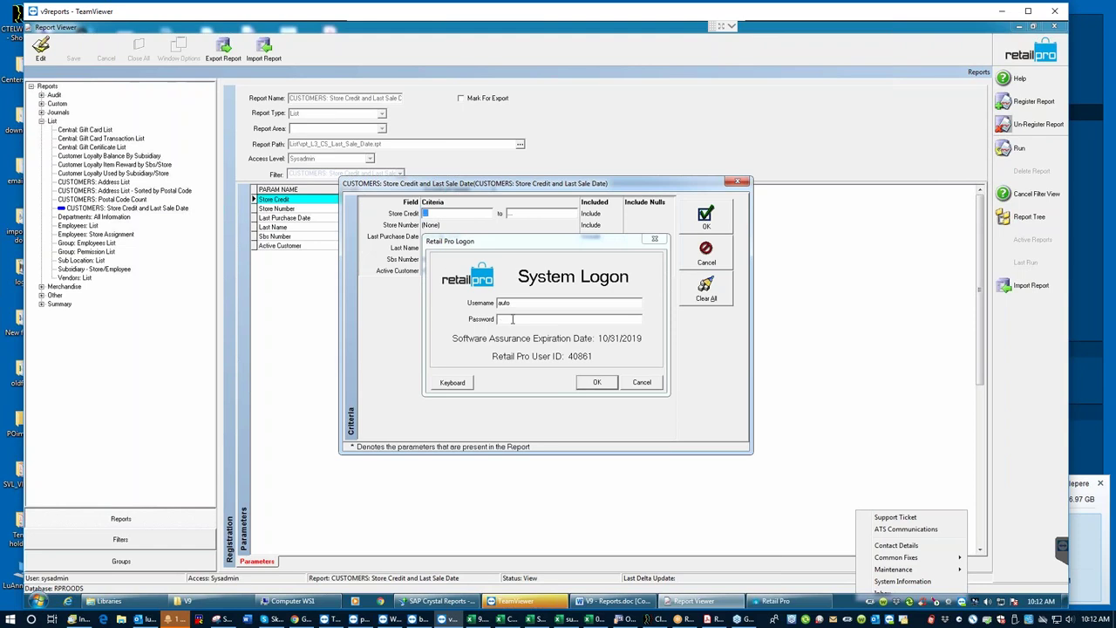
left_click(507, 319)
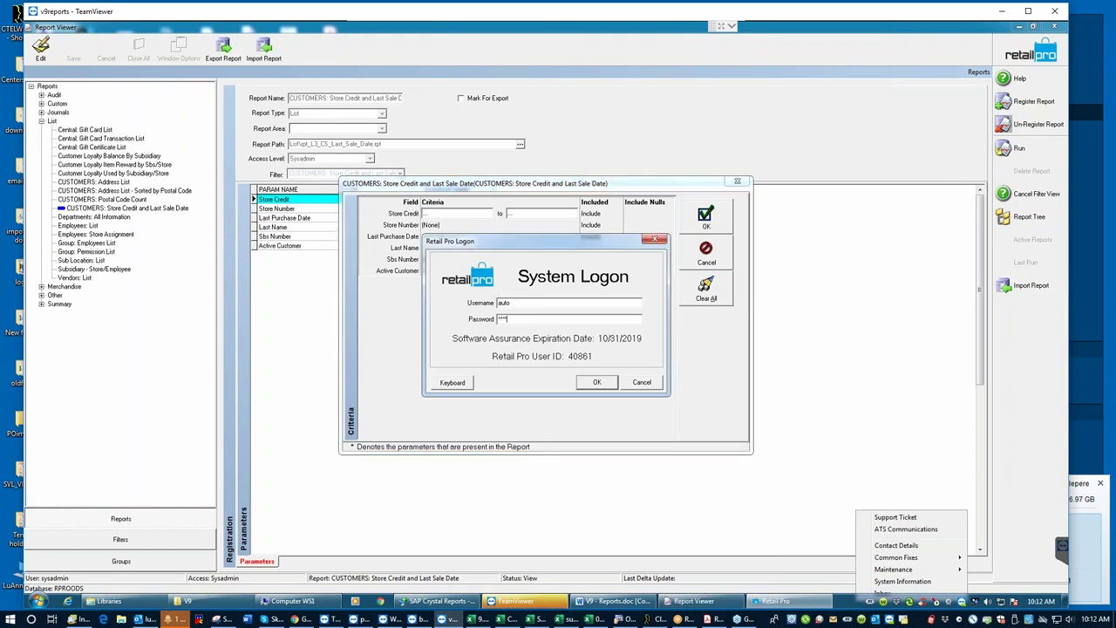
left_click(582, 374)
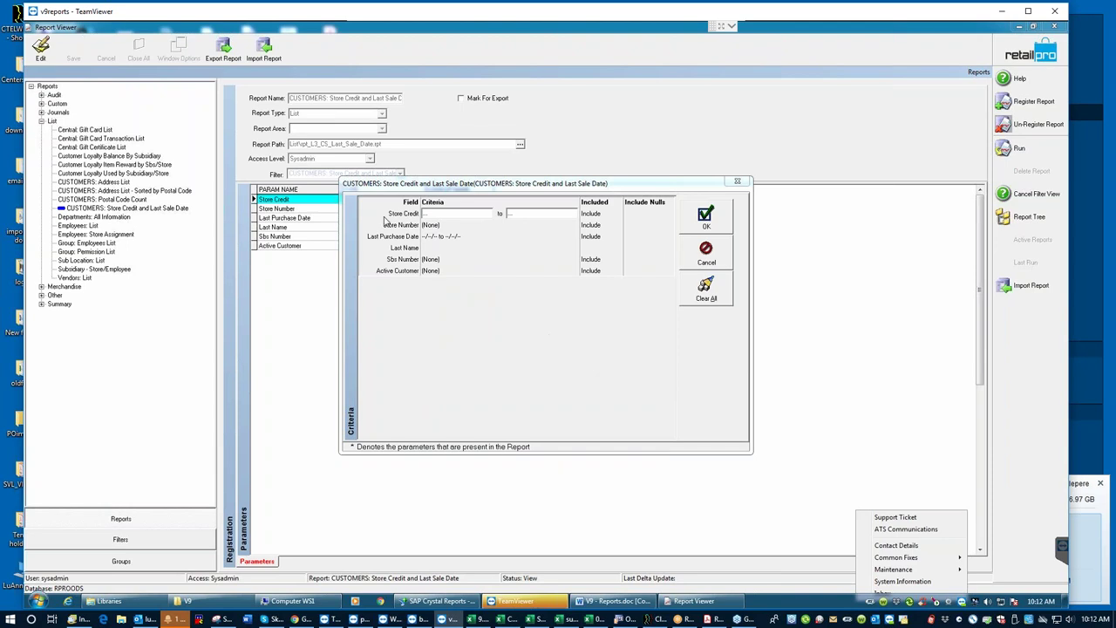
Set Last Purchase Date to a YTD range and mark it Exclude.
left_click(432, 241)
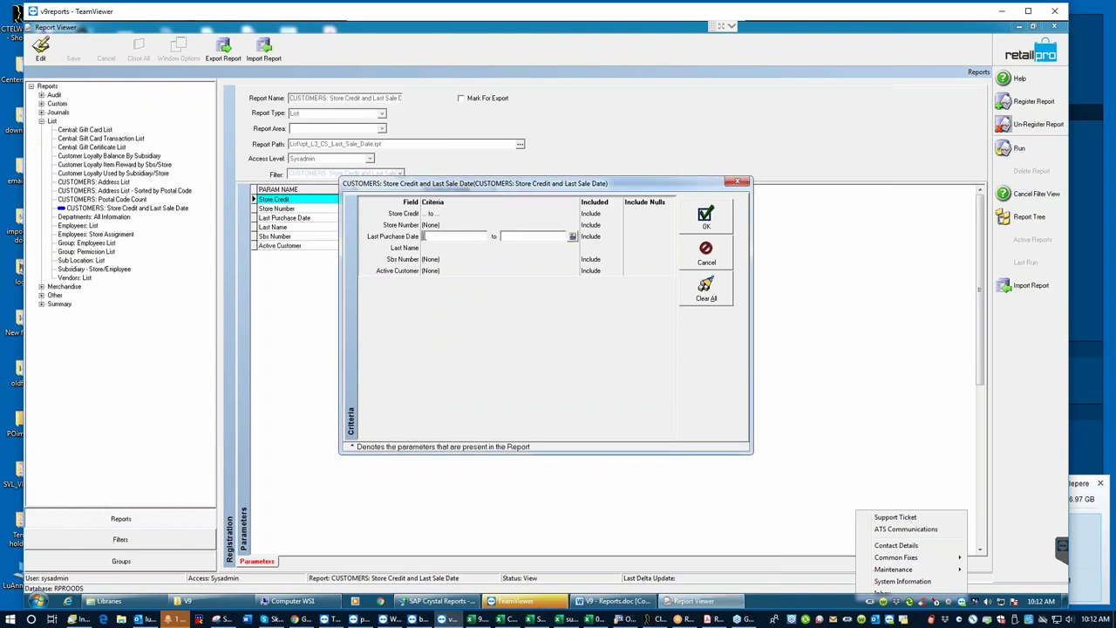
left_click(573, 238)
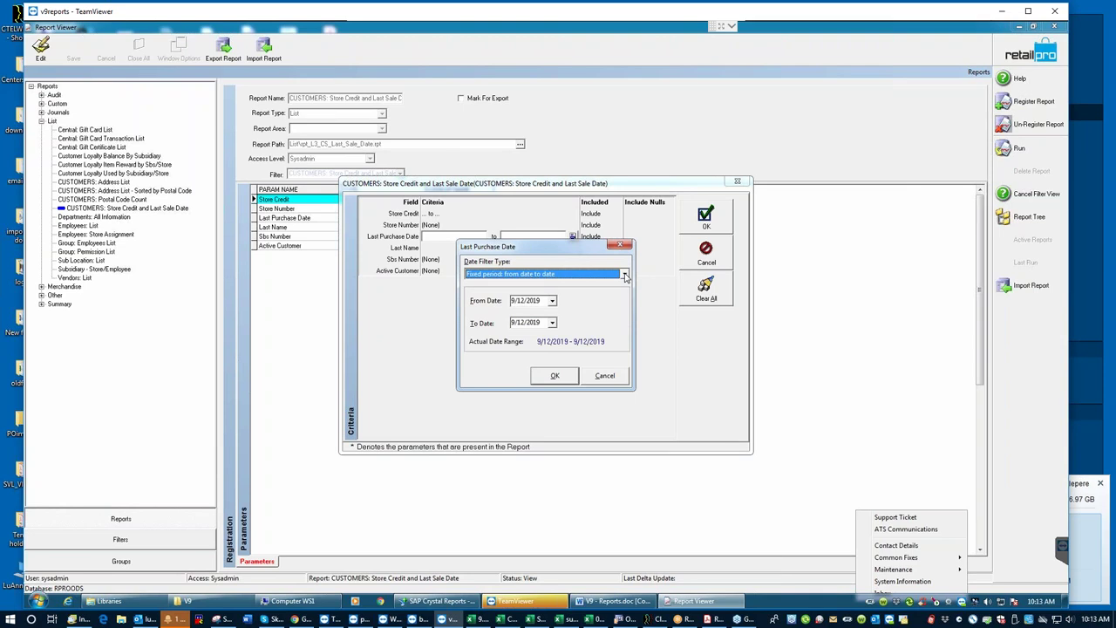
left_click(625, 275)
left_click(626, 342)
left_click(524, 343)
left_click(555, 376)
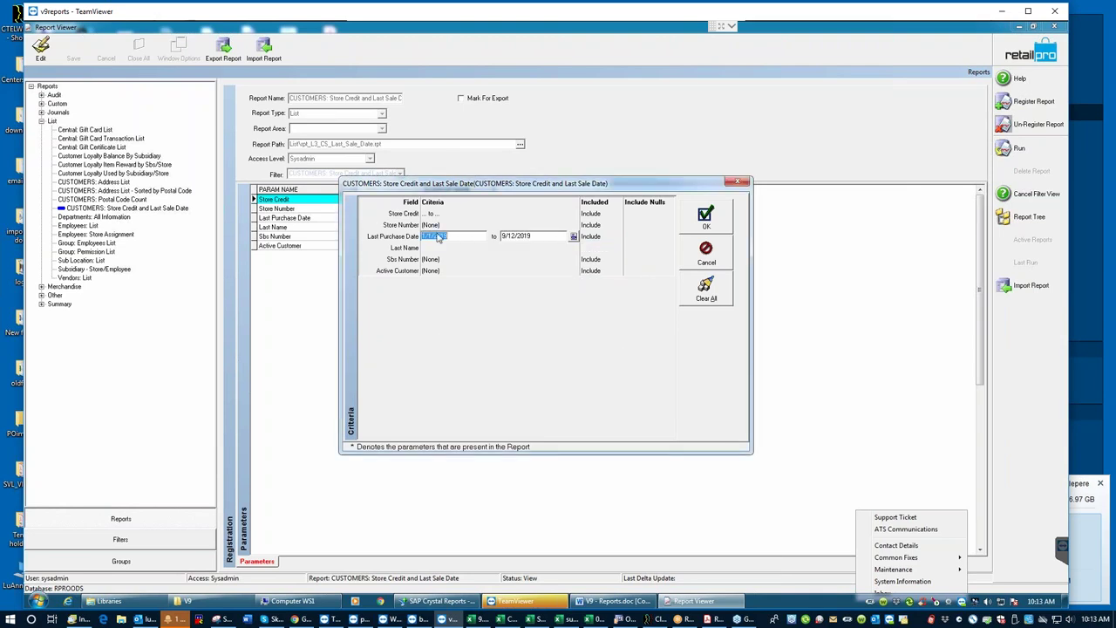
left_click(599, 237)
left_click(616, 236)
left_click(595, 253)
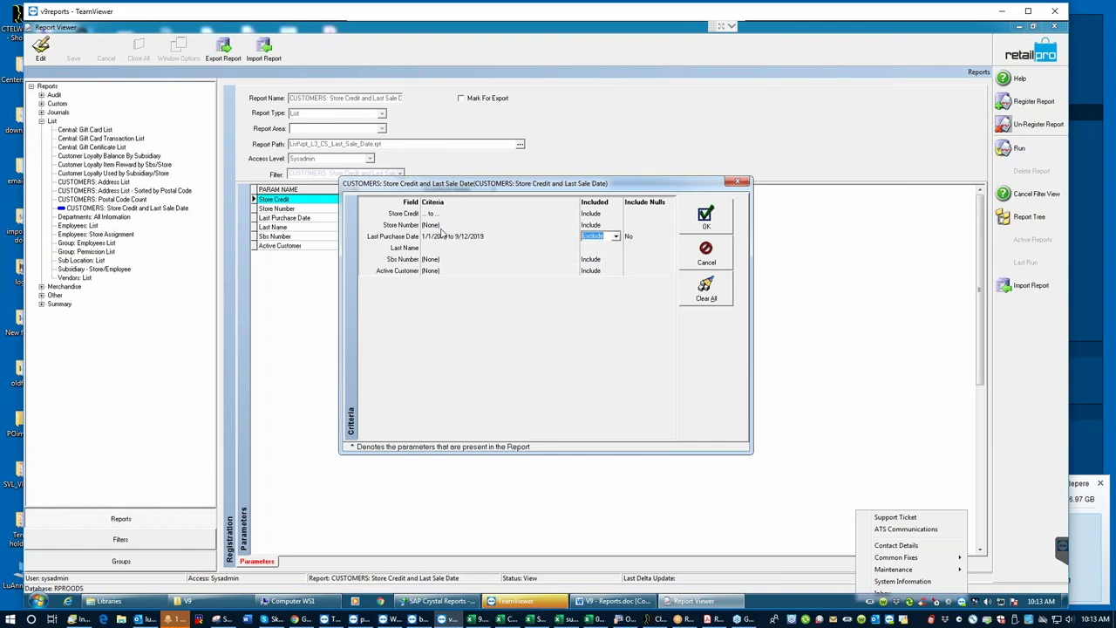
Set Store Credit to 0 through 0 and mark it Exclude.
left_click(424, 215)
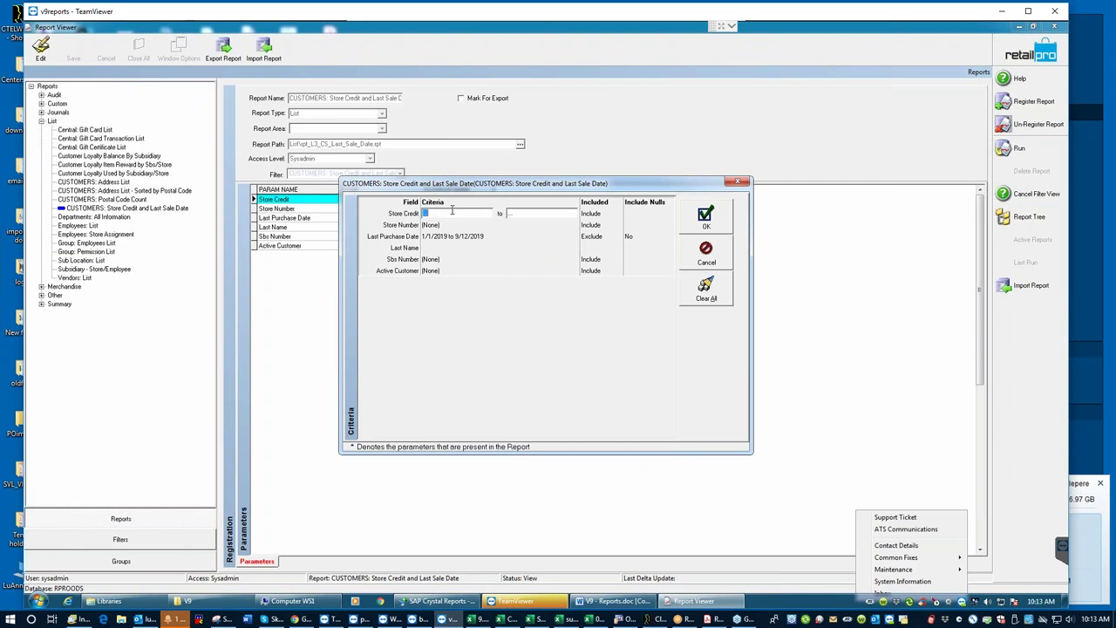
type("0")
left_click(610, 215)
left_click(615, 216)
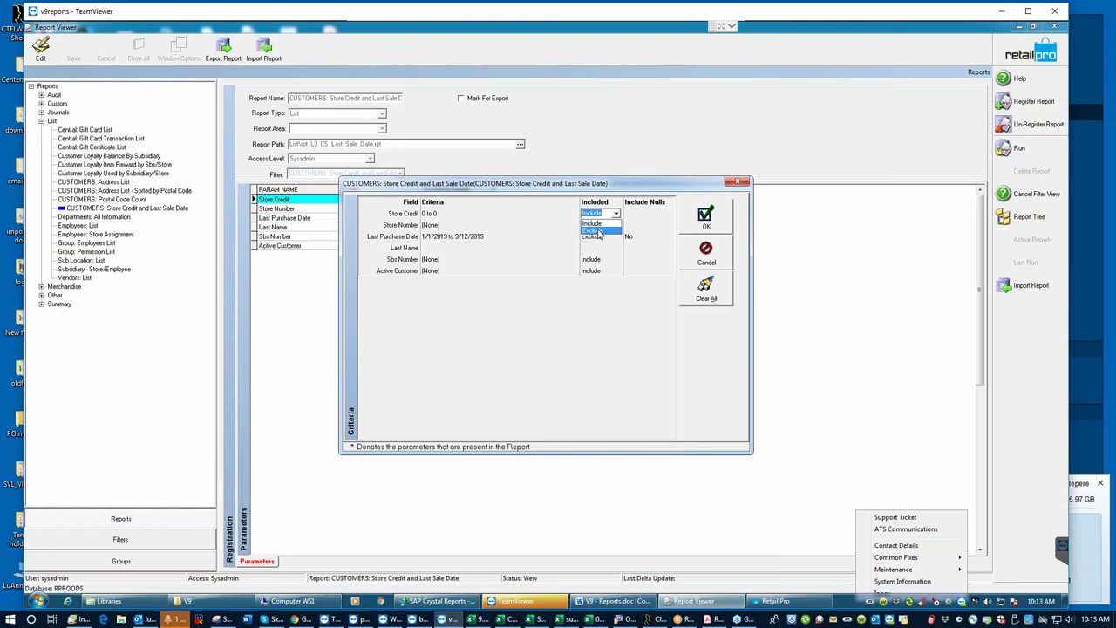
left_click(502, 226)
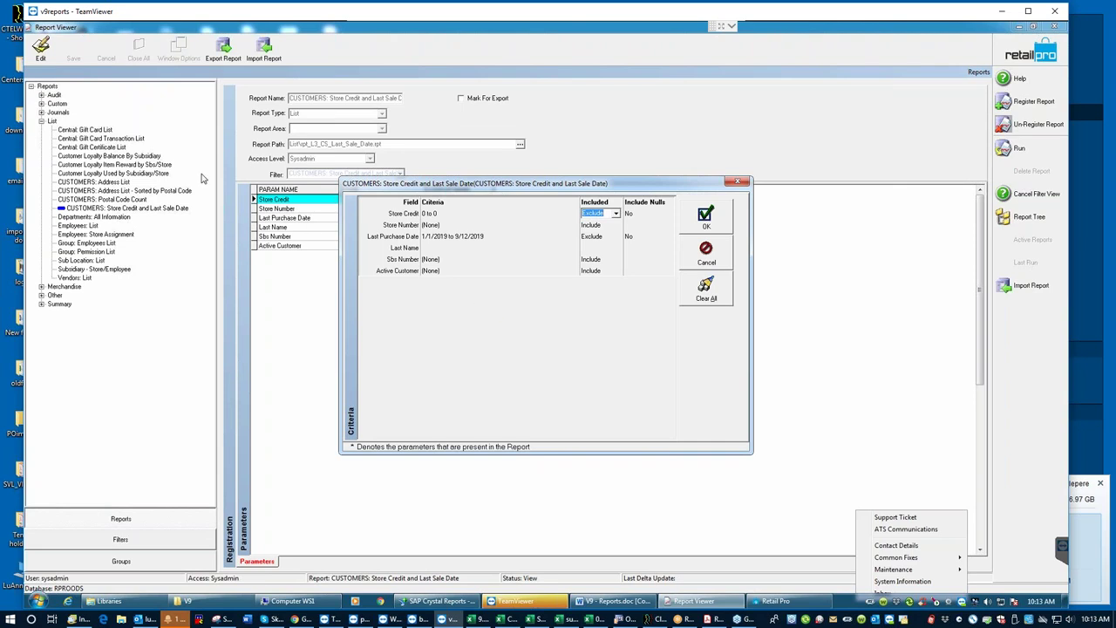
Accept the criteria, update the report in the database, and review the 7-page preview.
left_click(711, 221)
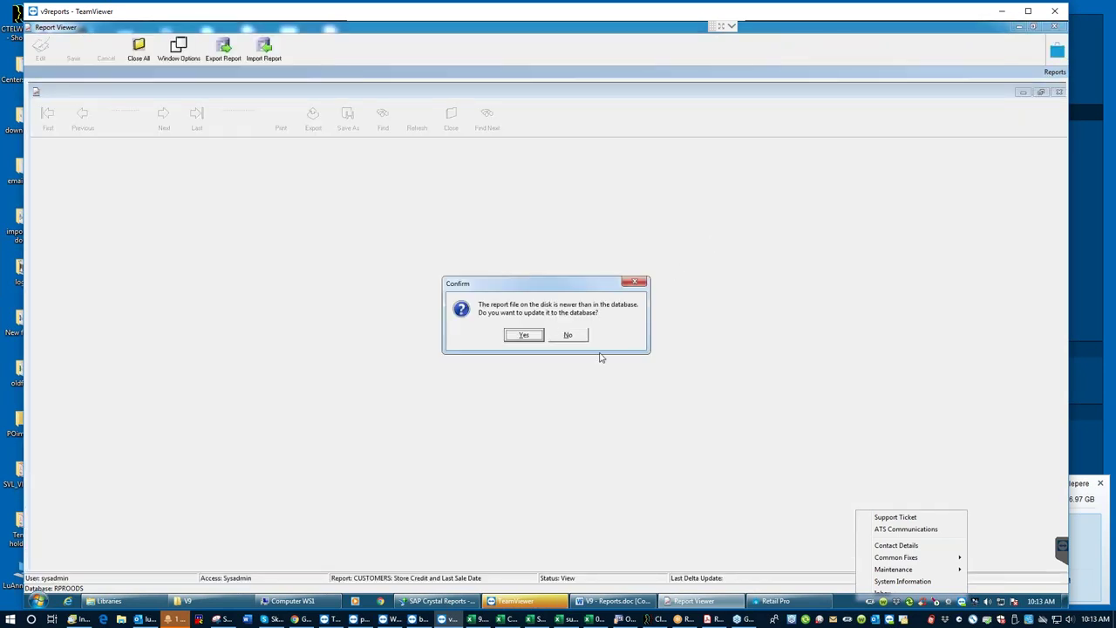
left_click(532, 333)
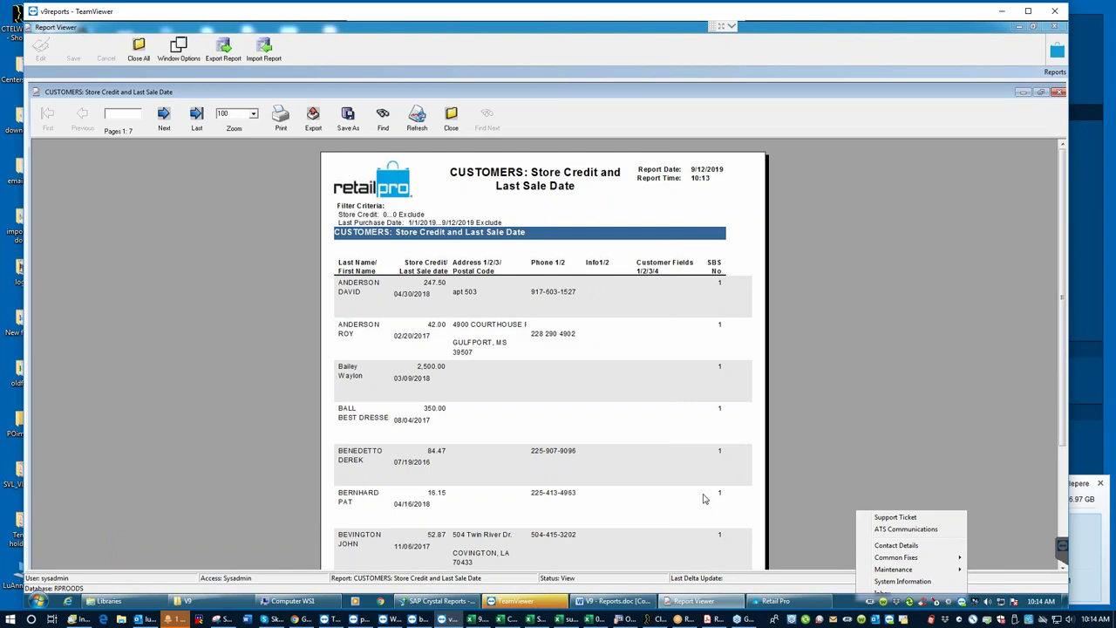
mouse_move(790, 607)
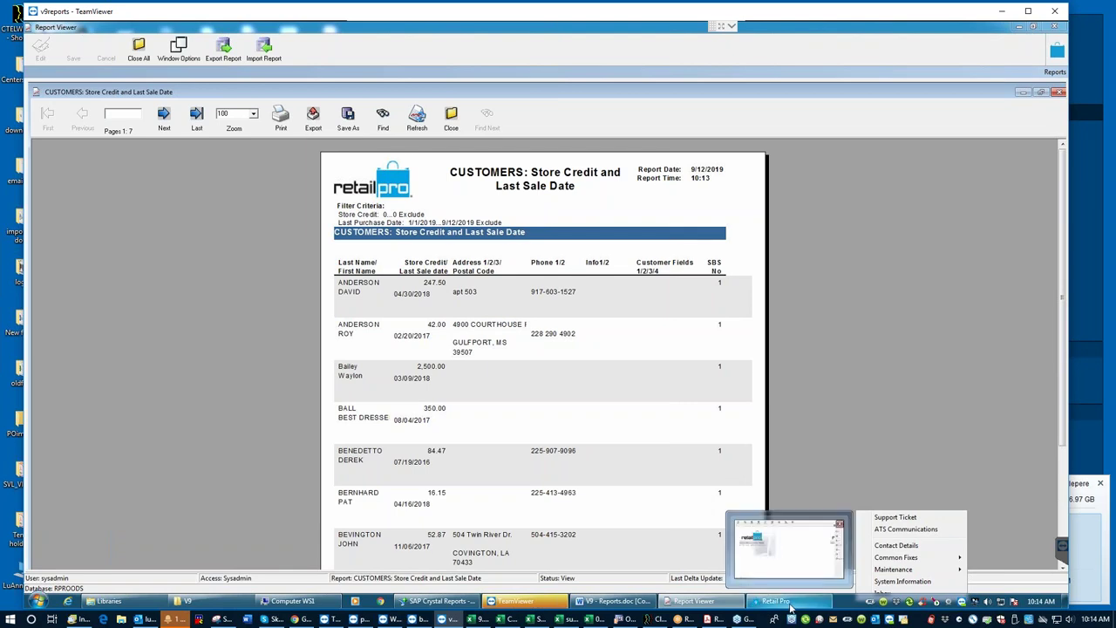
Close the report preview, select Departments: All Information, and bring Retail Pro's main screen forward.
left_click(451, 120)
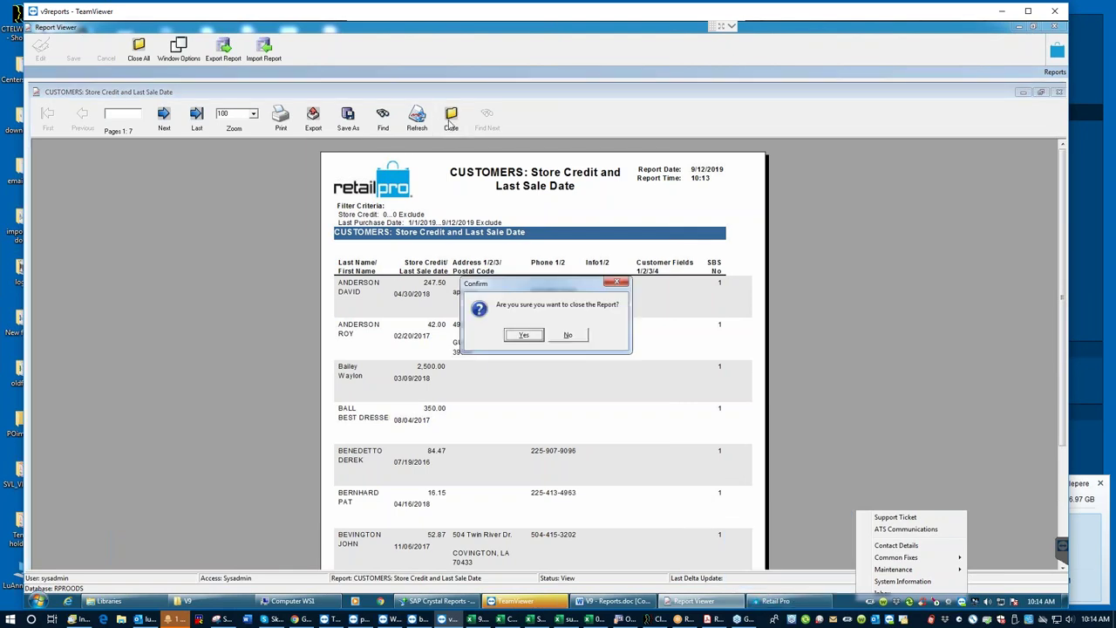
left_click(521, 336)
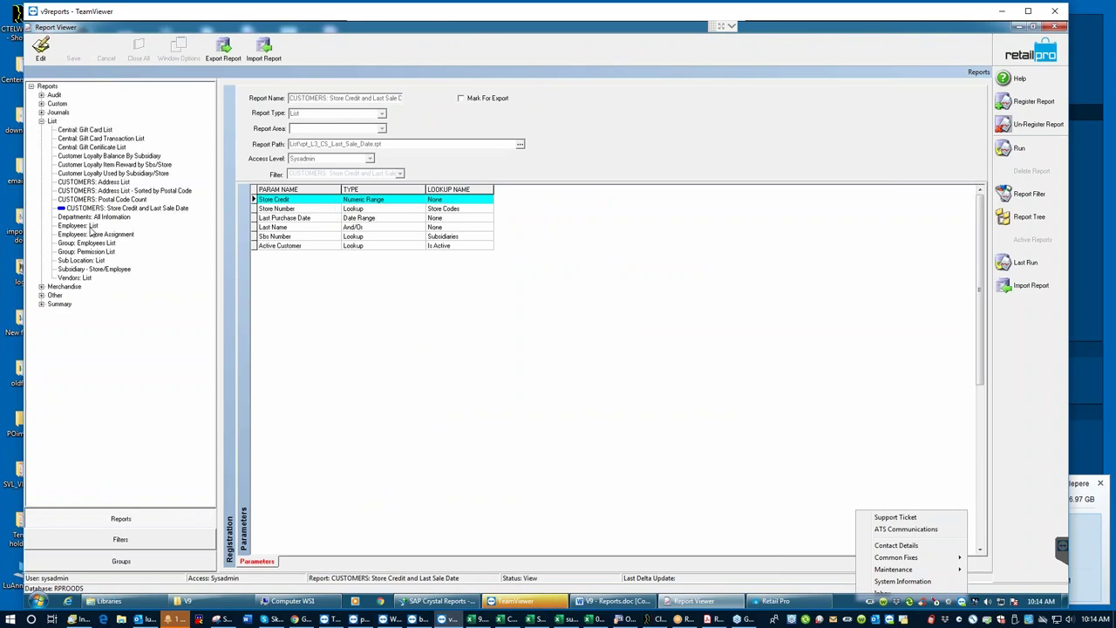
left_click(98, 218)
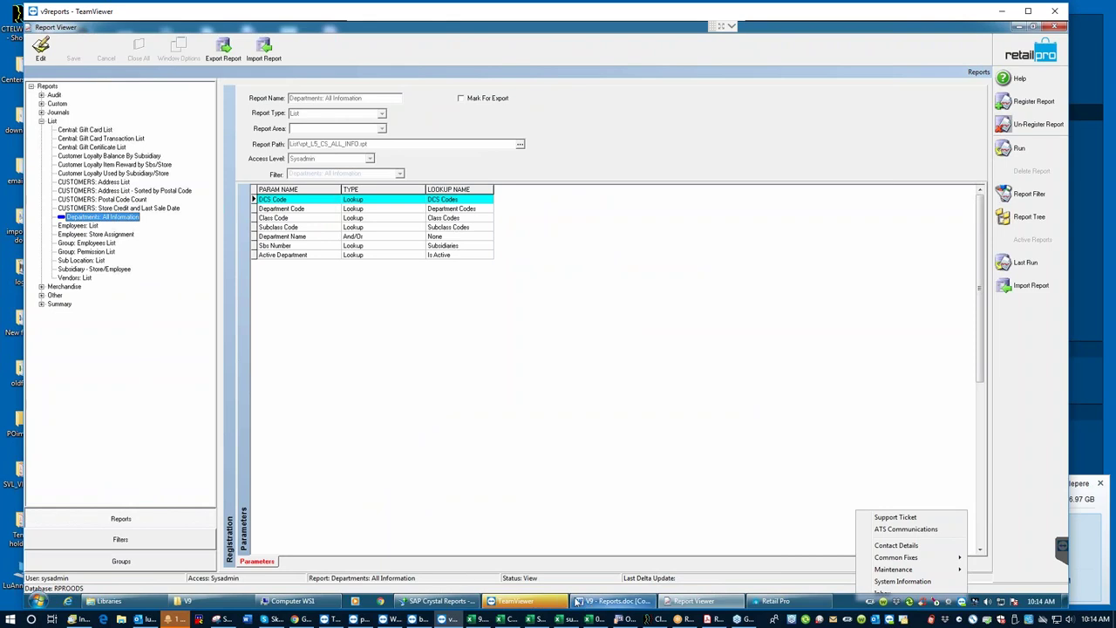
left_click(778, 601)
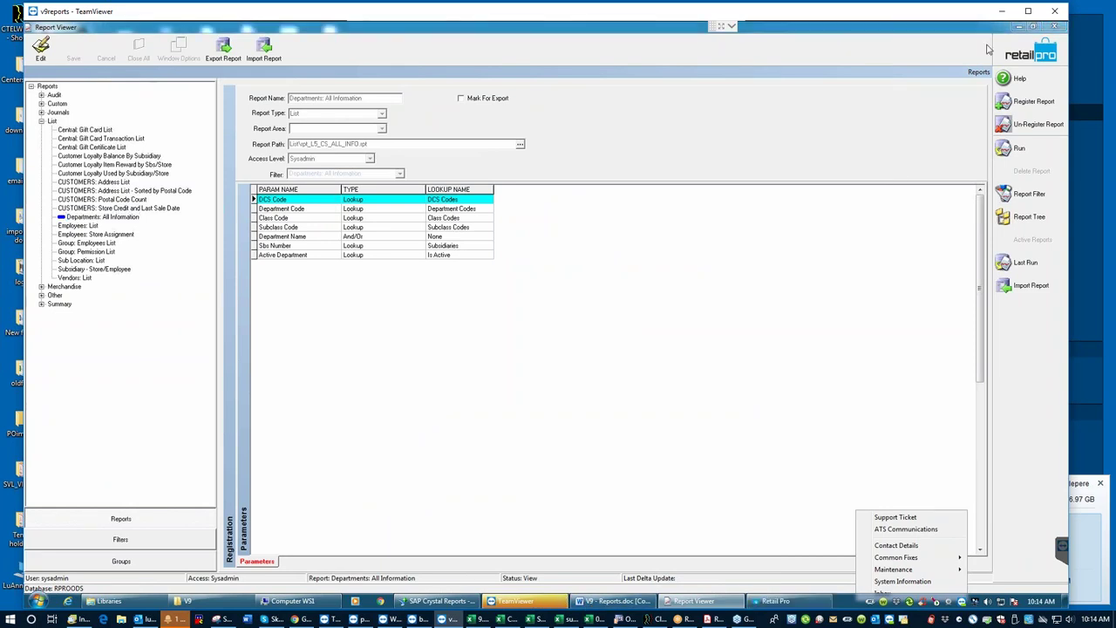
left_click(1018, 27)
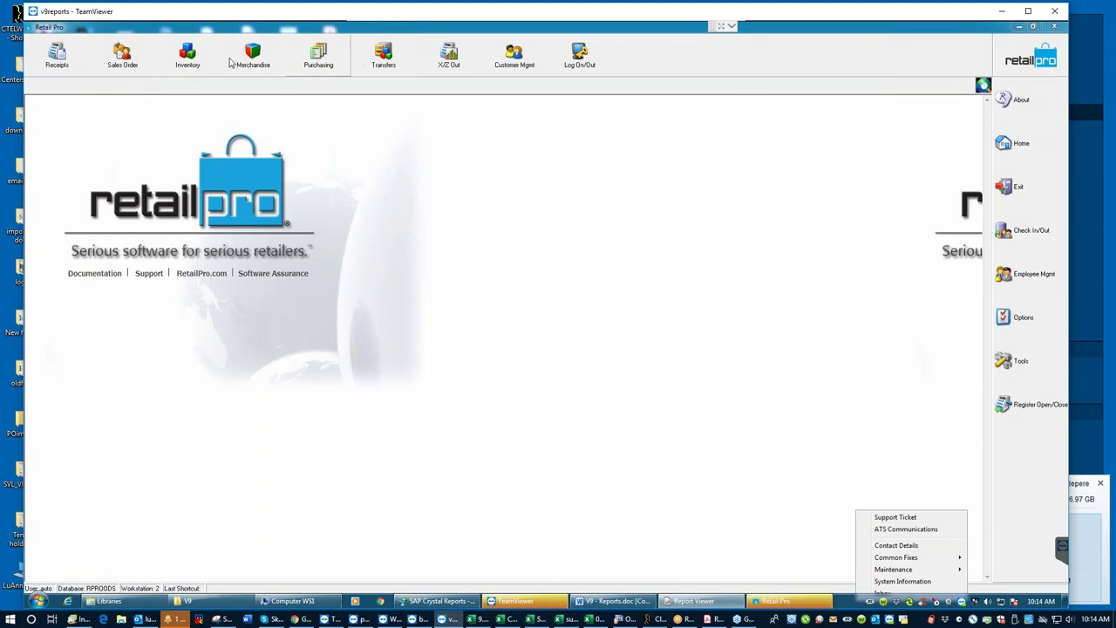
Open the Merchandise > Departments list and sort it by DCS code.
left_click(261, 61)
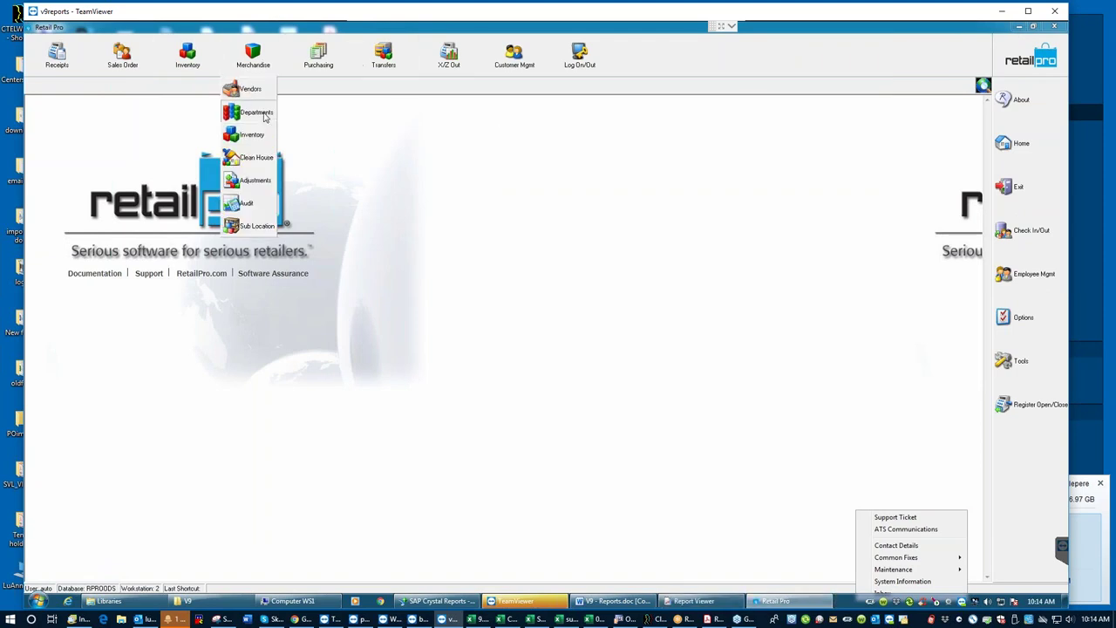
left_click(257, 112)
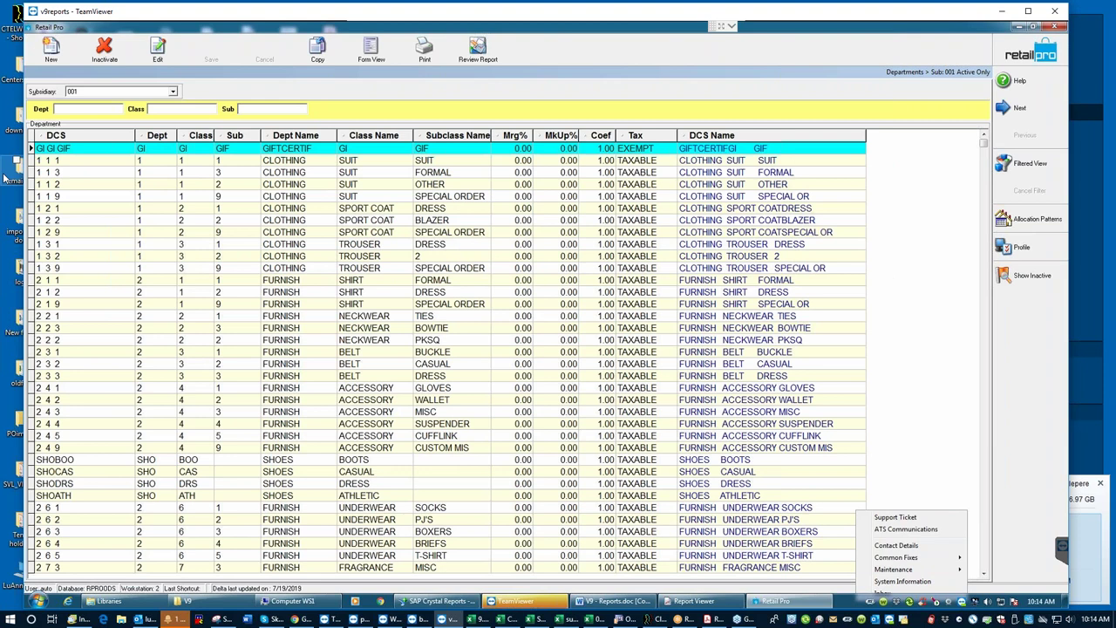
left_click(50, 138)
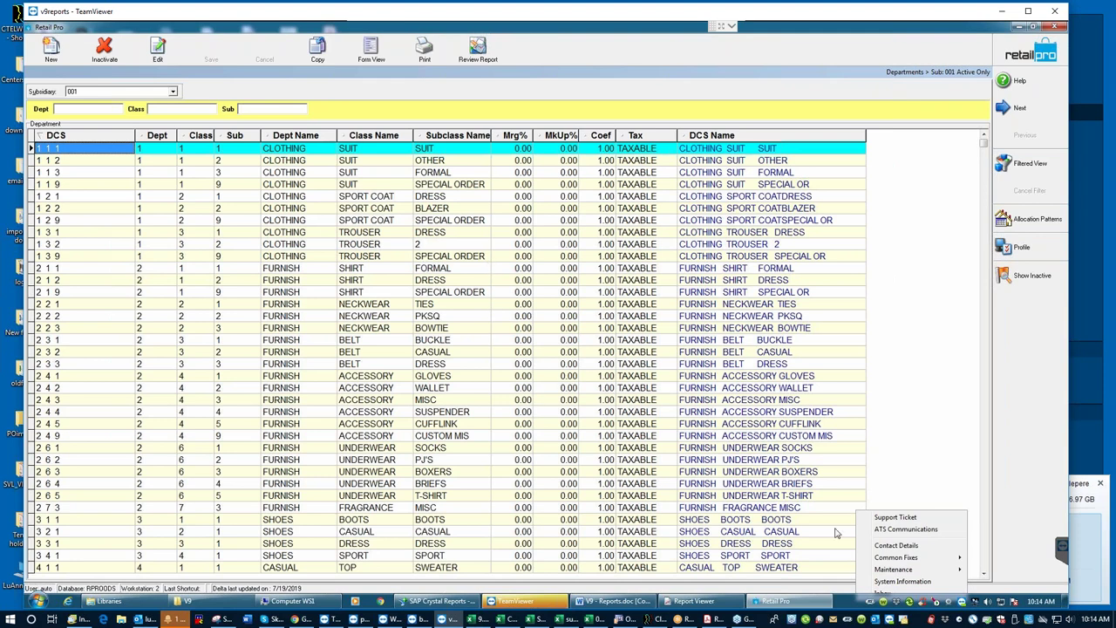
mouse_move(687, 605)
right_click(376, 221)
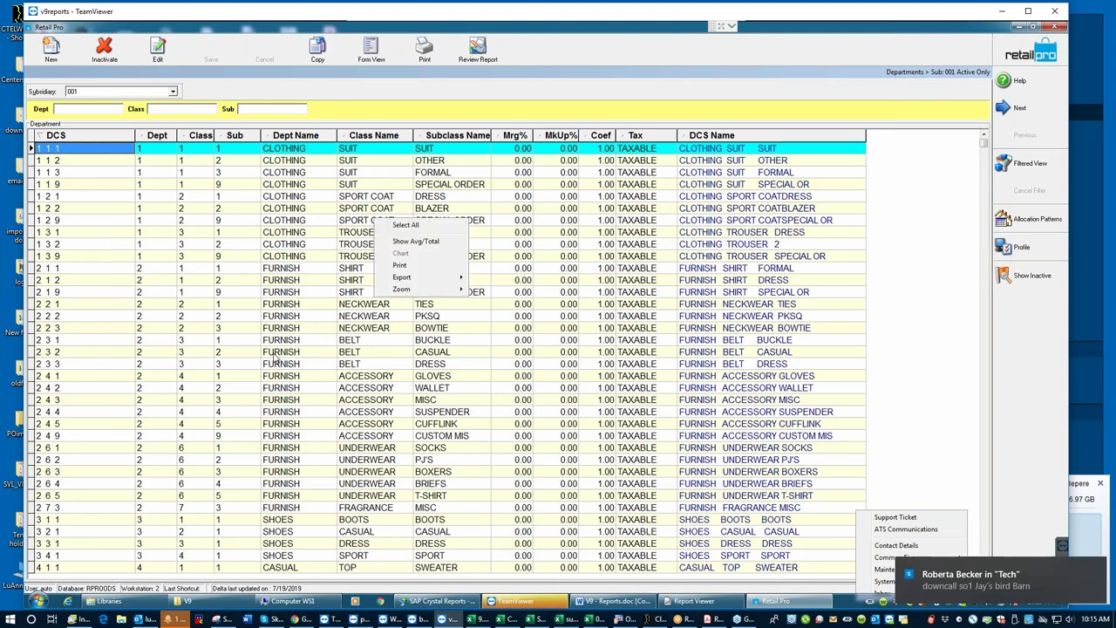
Select all 33 department rows and export them with Export > Send To Excel.
left_click(407, 224)
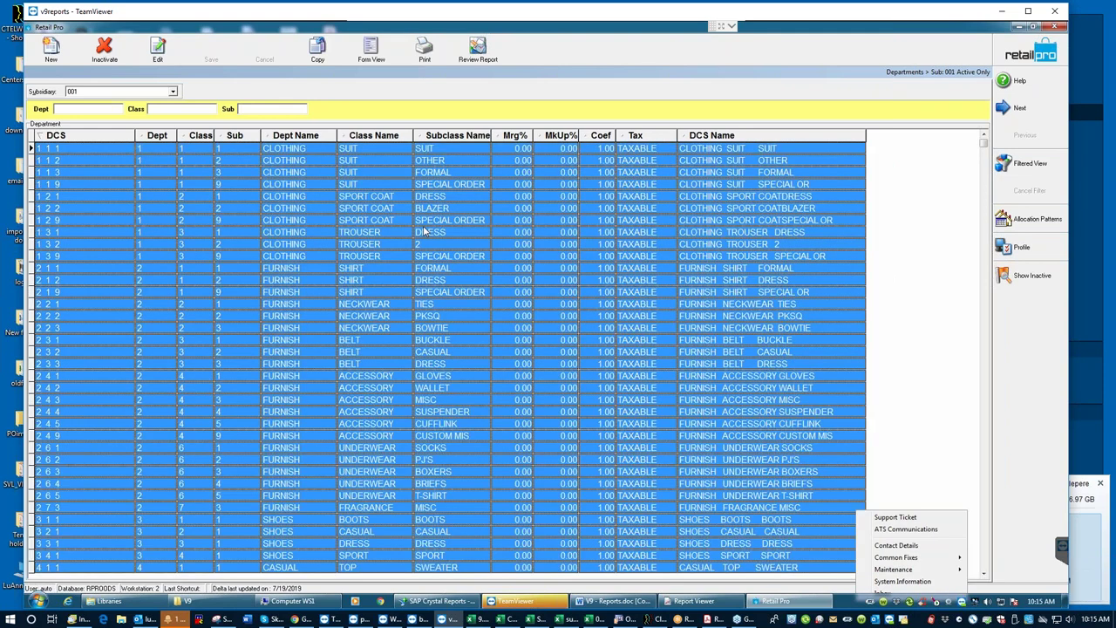
right_click(411, 311)
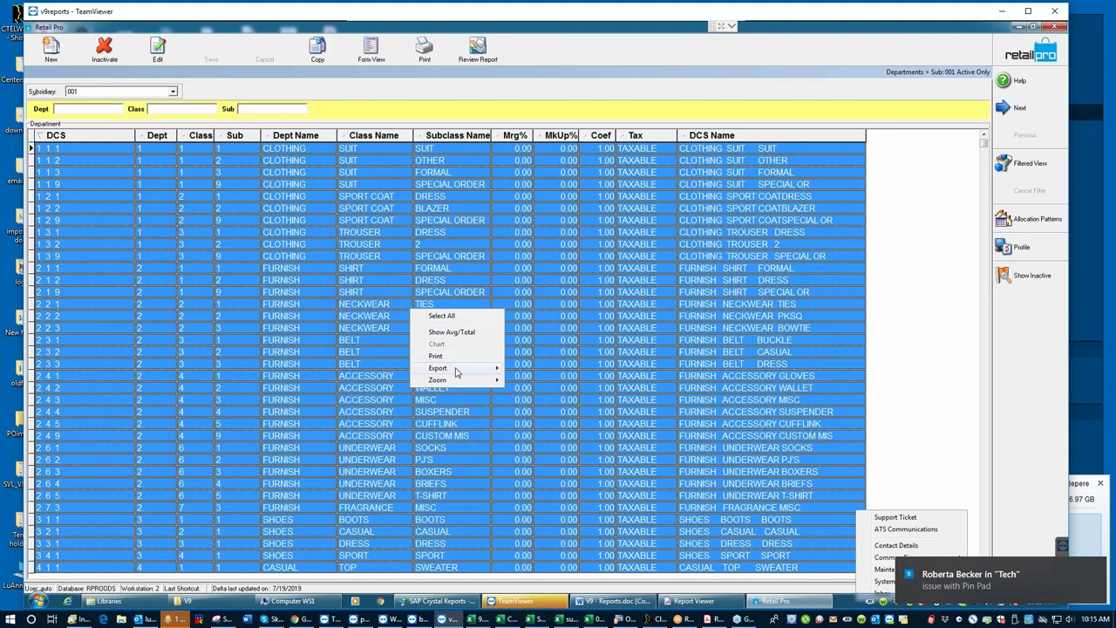
mouse_move(456, 373)
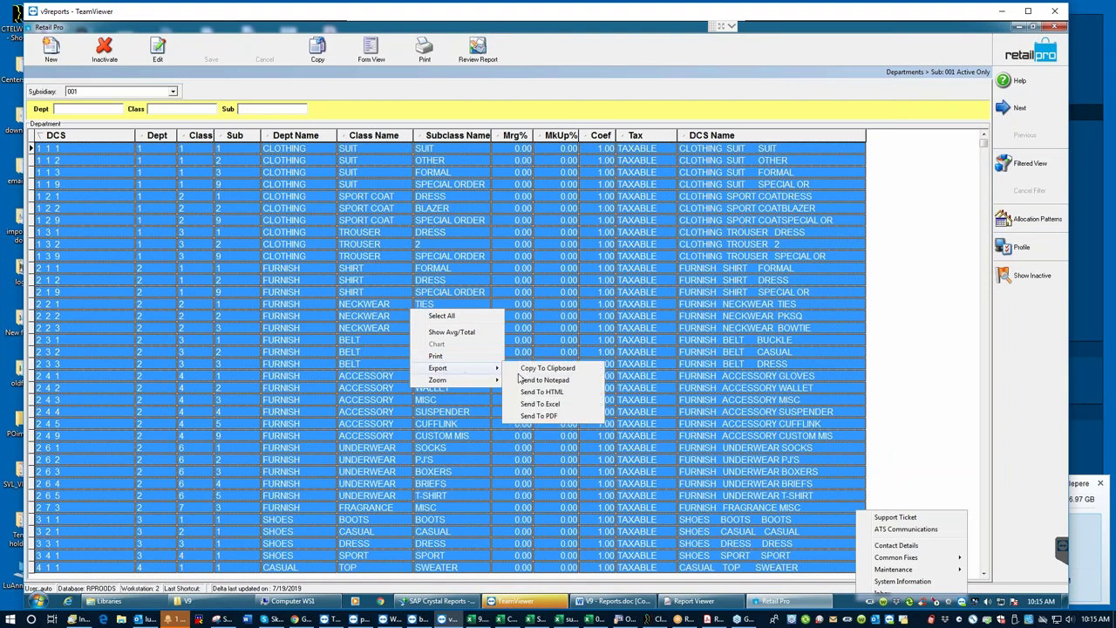
left_click(564, 409)
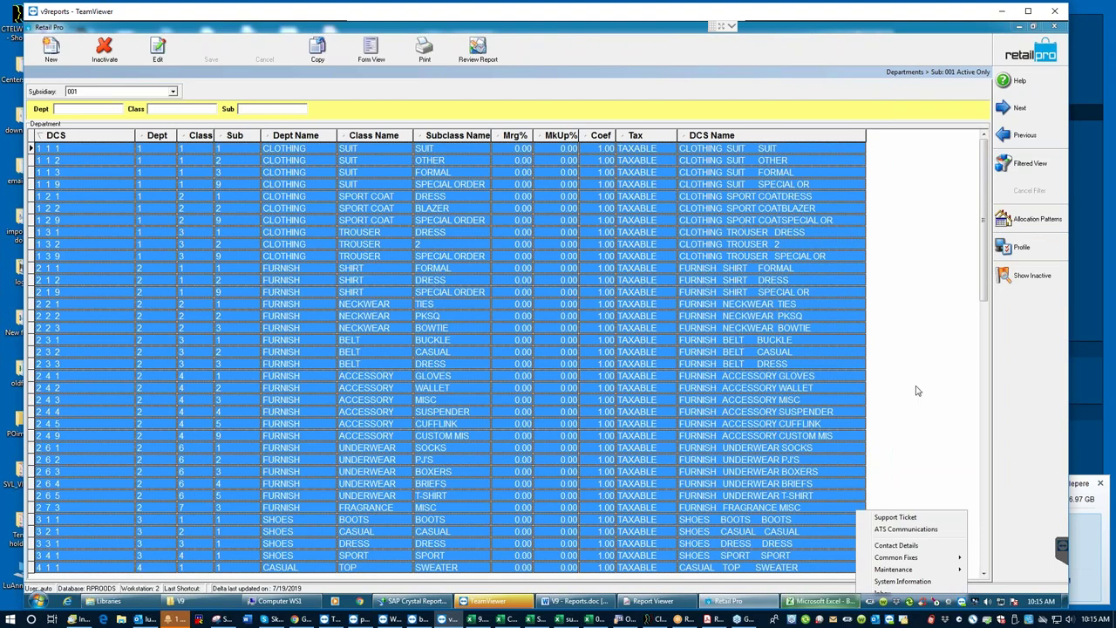
Widen column E of Book1 to show full department names, then minimize Excel.
left_click(1022, 27)
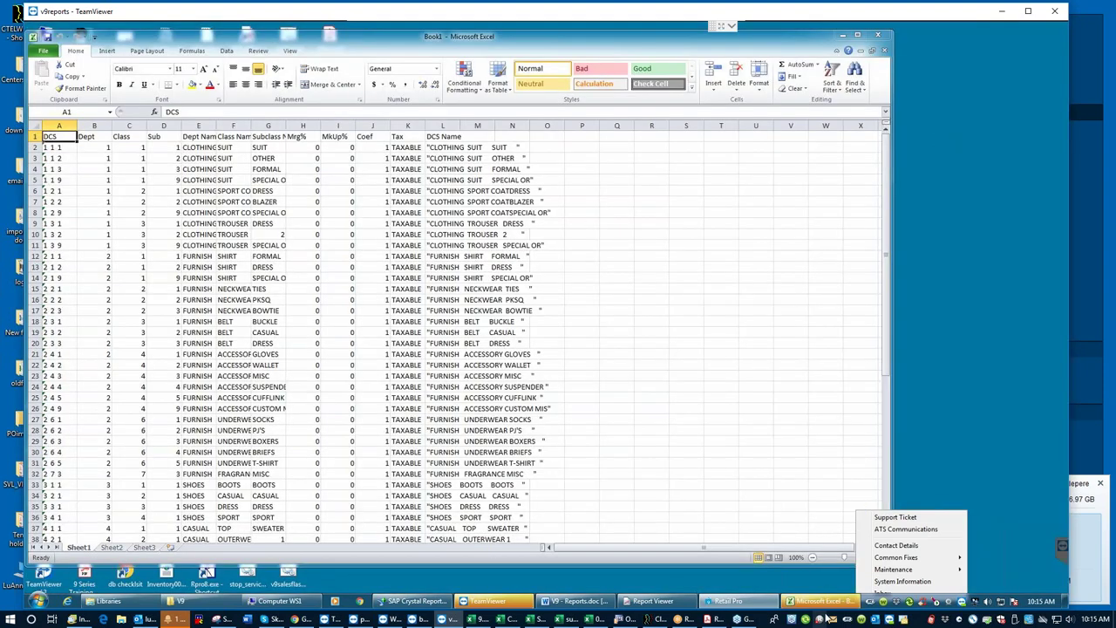
left_click_drag(216, 129, 240, 129)
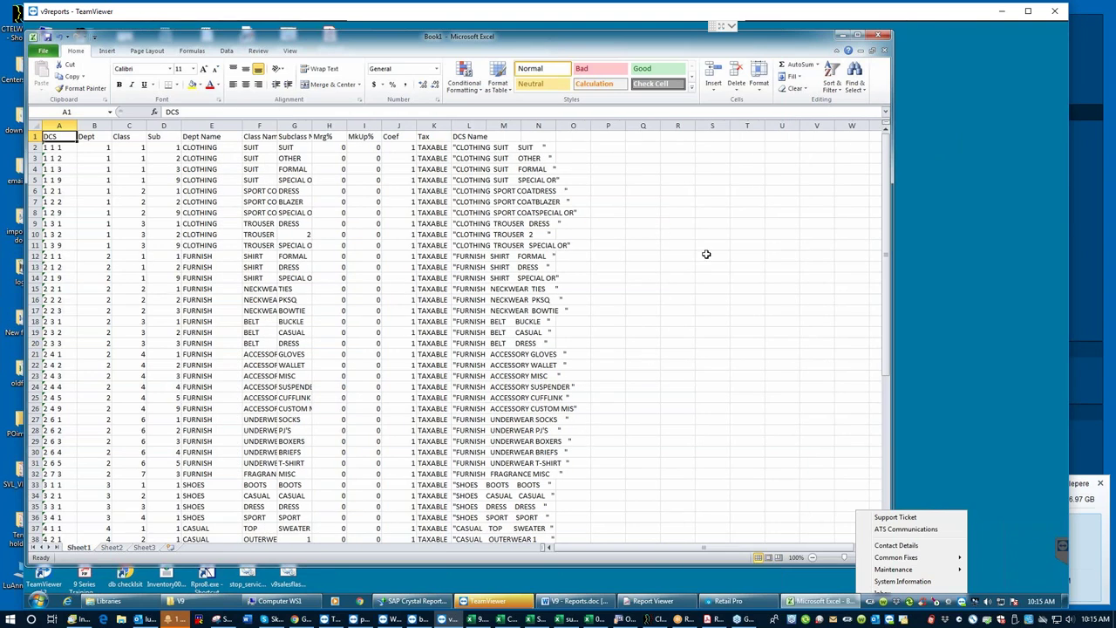
left_click(843, 37)
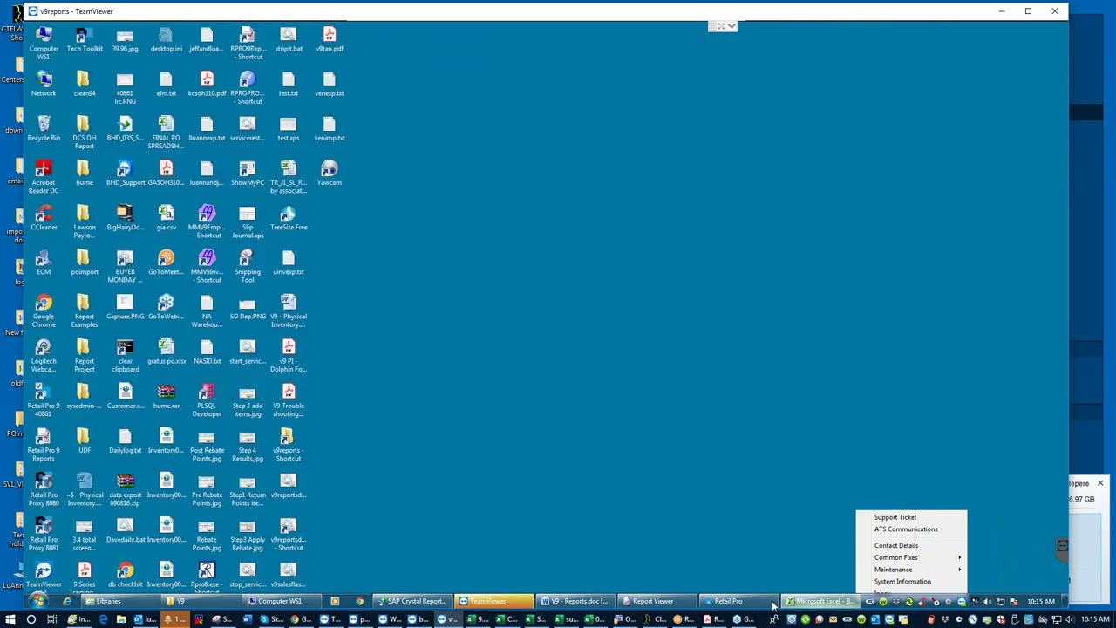
Reopen Report Viewer, check the Employees, Gift Card Transaction and Gift Card List reports, then collapse List.
left_click(668, 598)
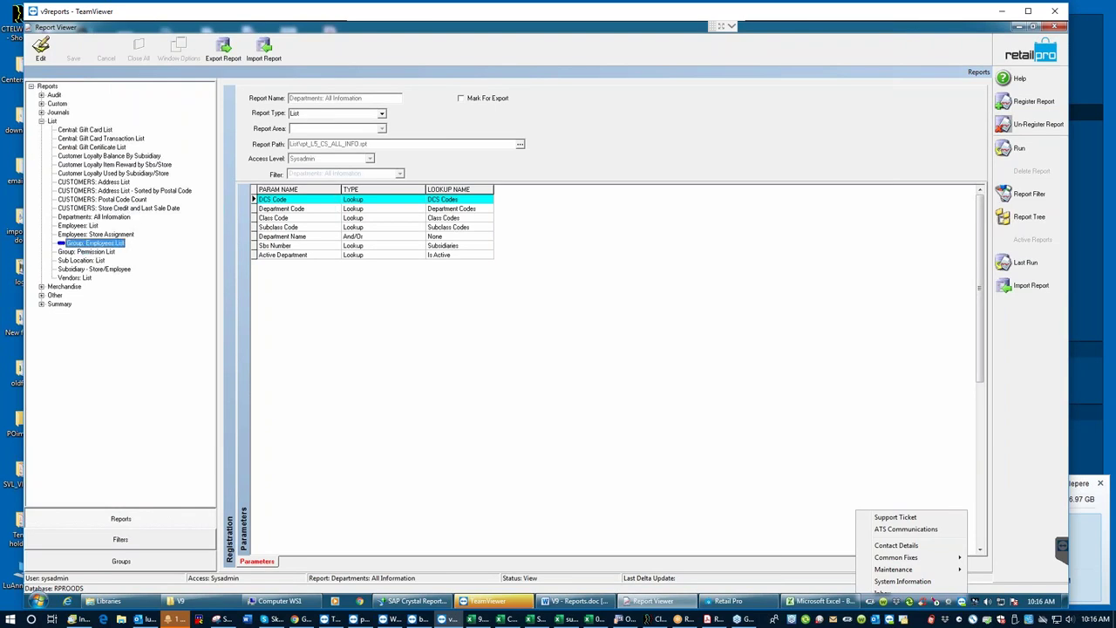
left_click(88, 244)
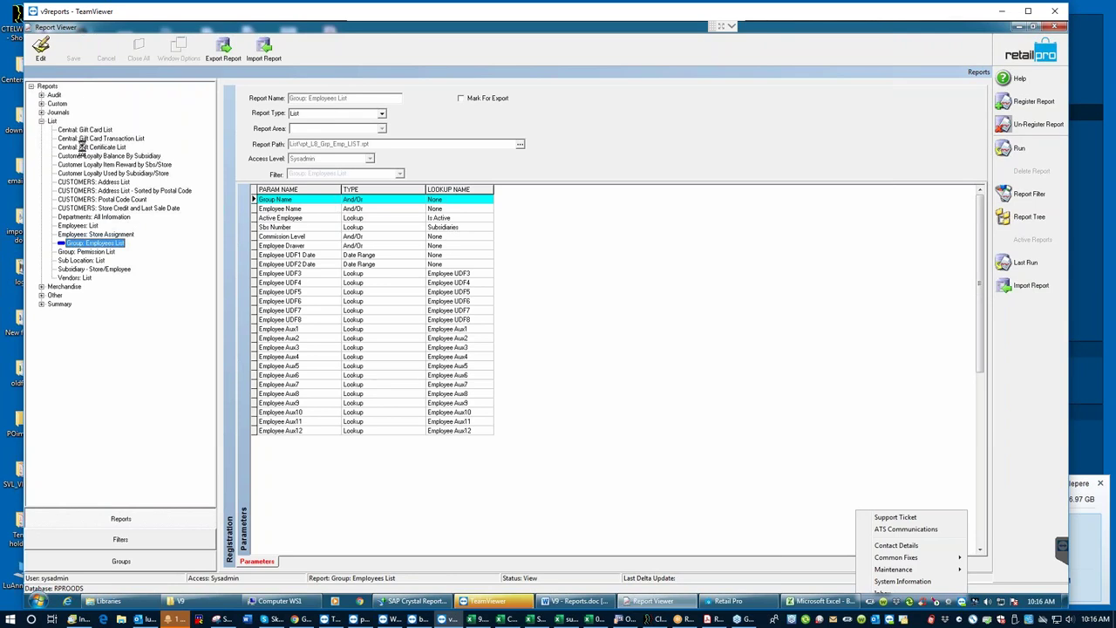
left_click(82, 140)
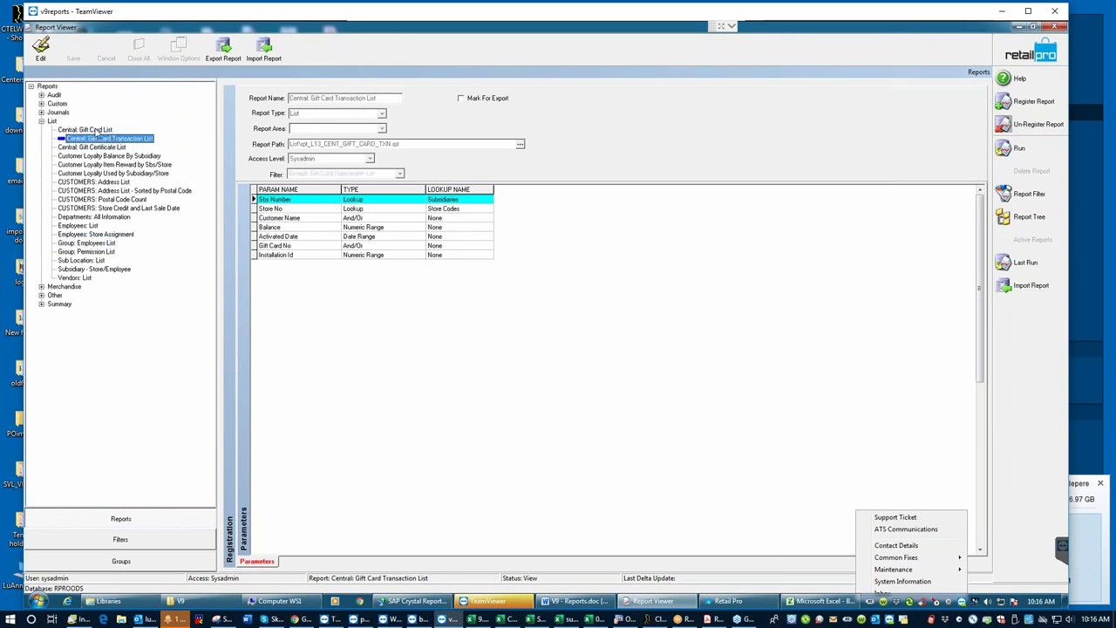
left_click(95, 130)
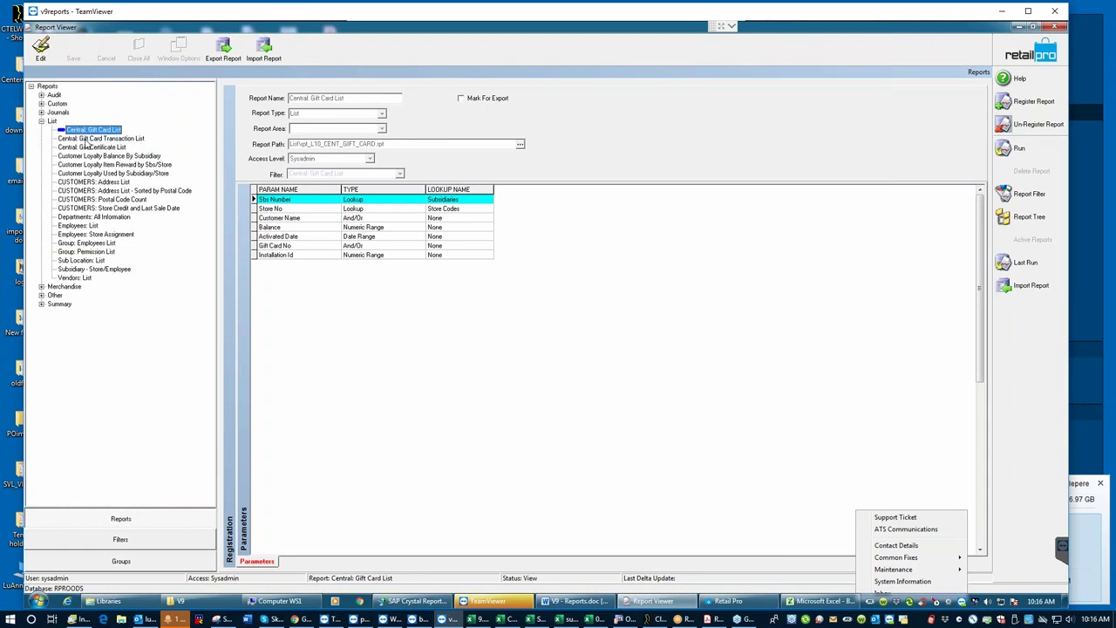
left_click(41, 121)
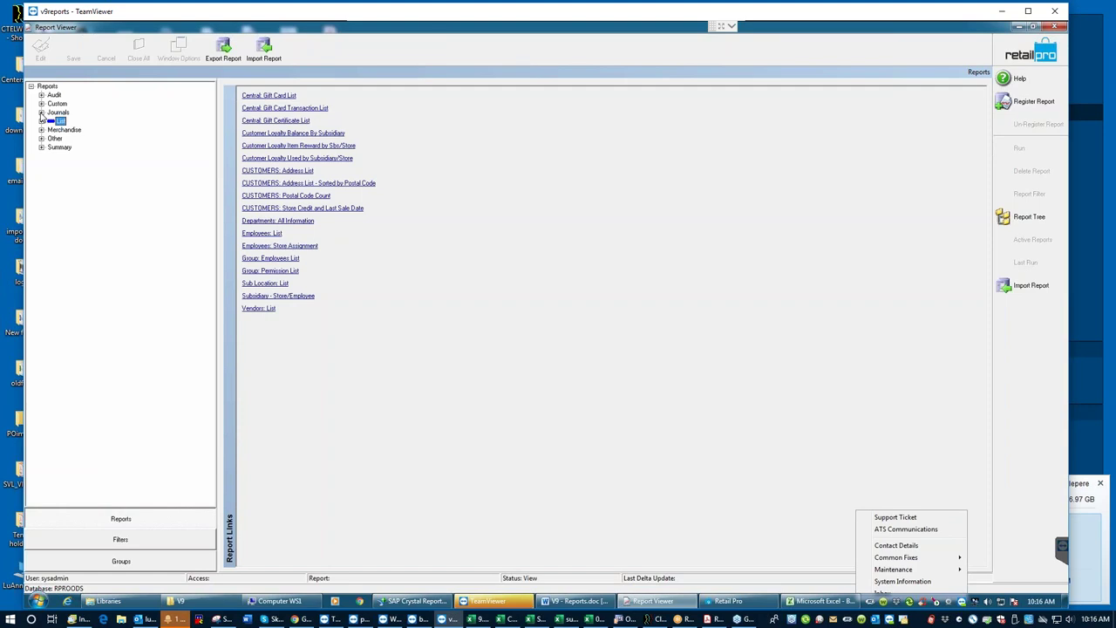
Expand the Journals group and browse the PO, RECEIVING, SALES, SO and TRANSFERS journal reports.
left_click(41, 113)
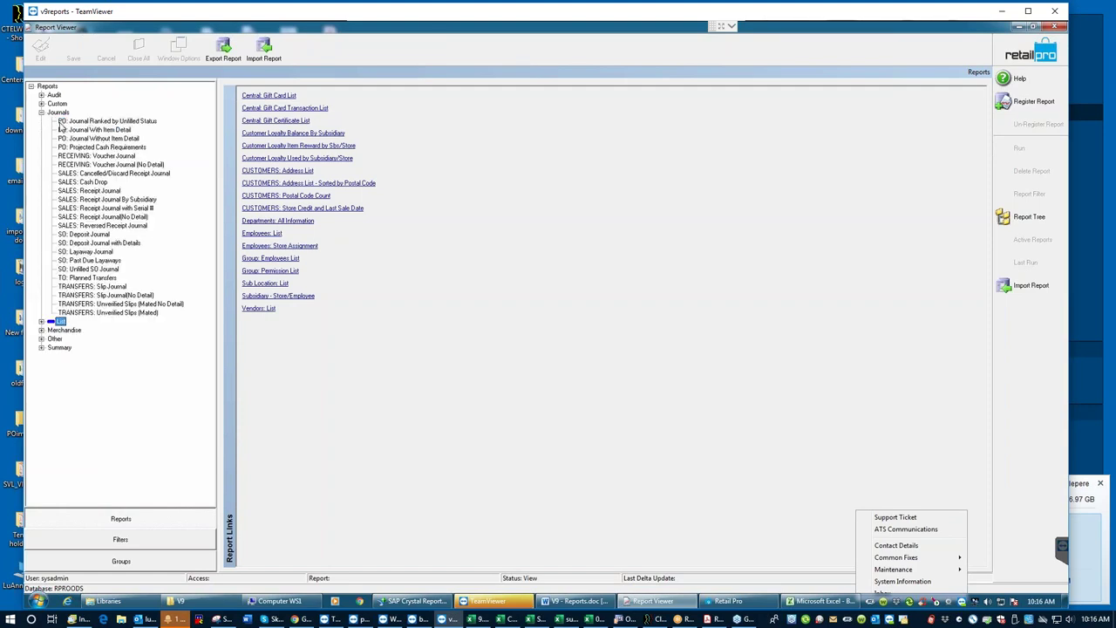
left_click(106, 123)
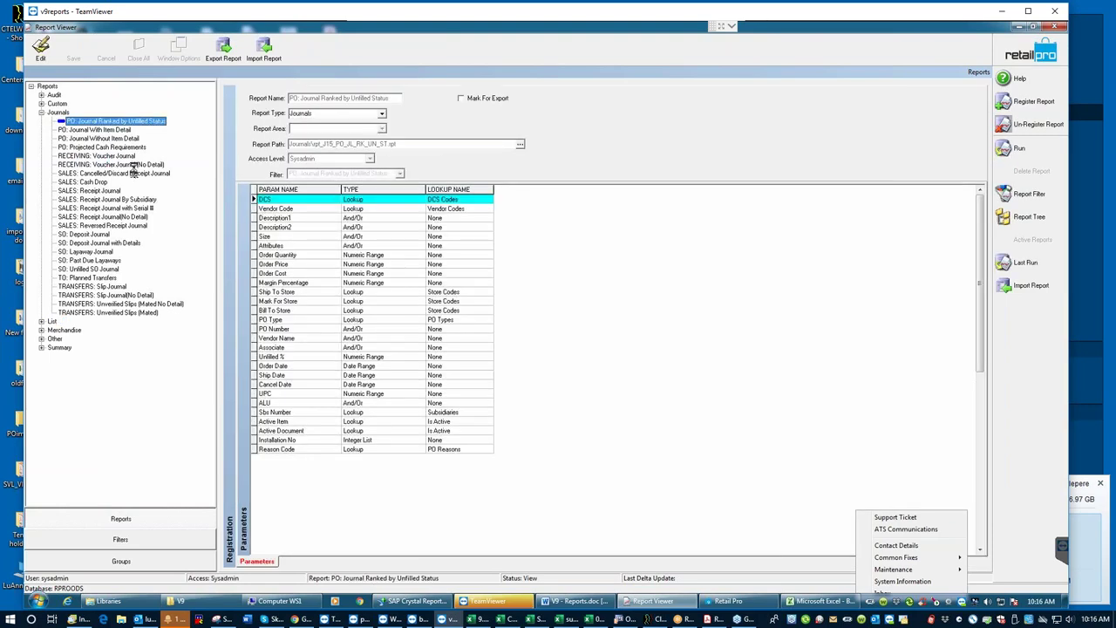
left_click(130, 165)
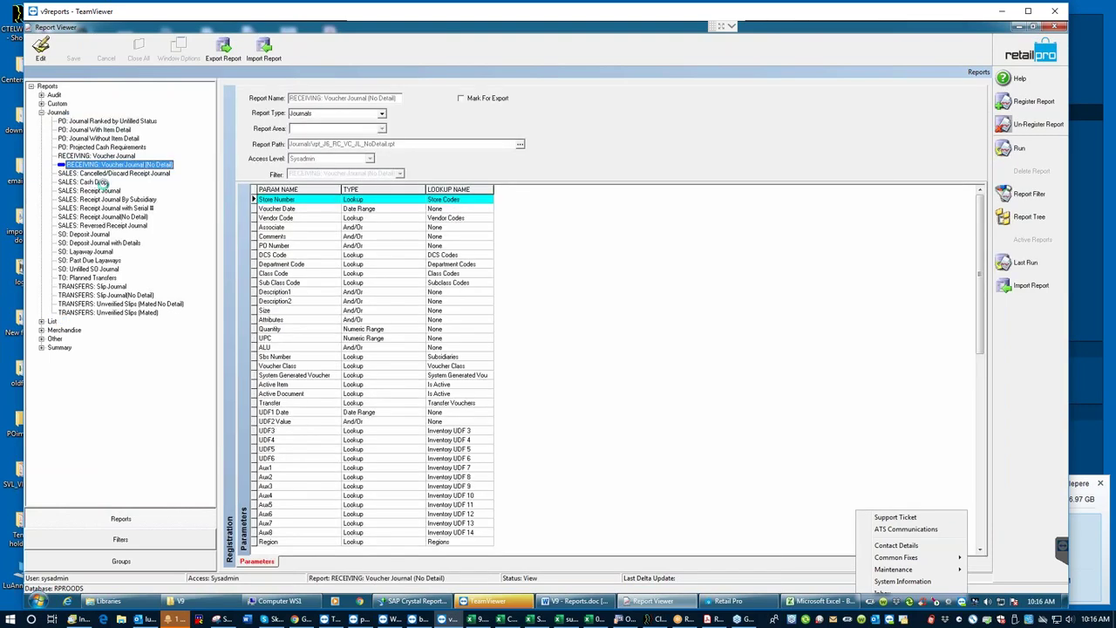
left_click(122, 190)
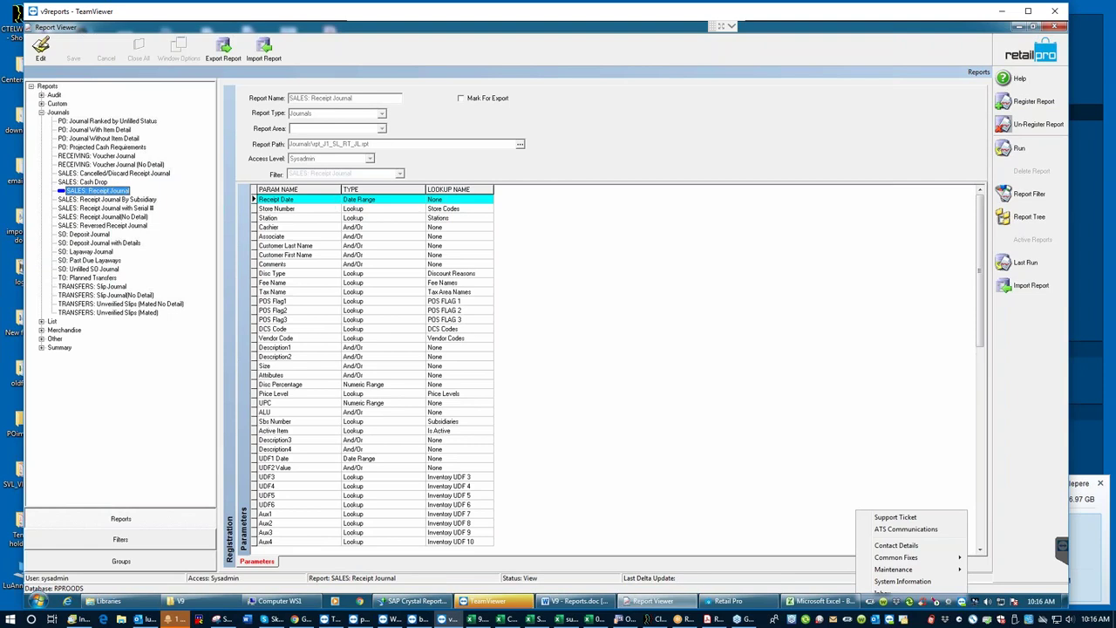
left_click(85, 243)
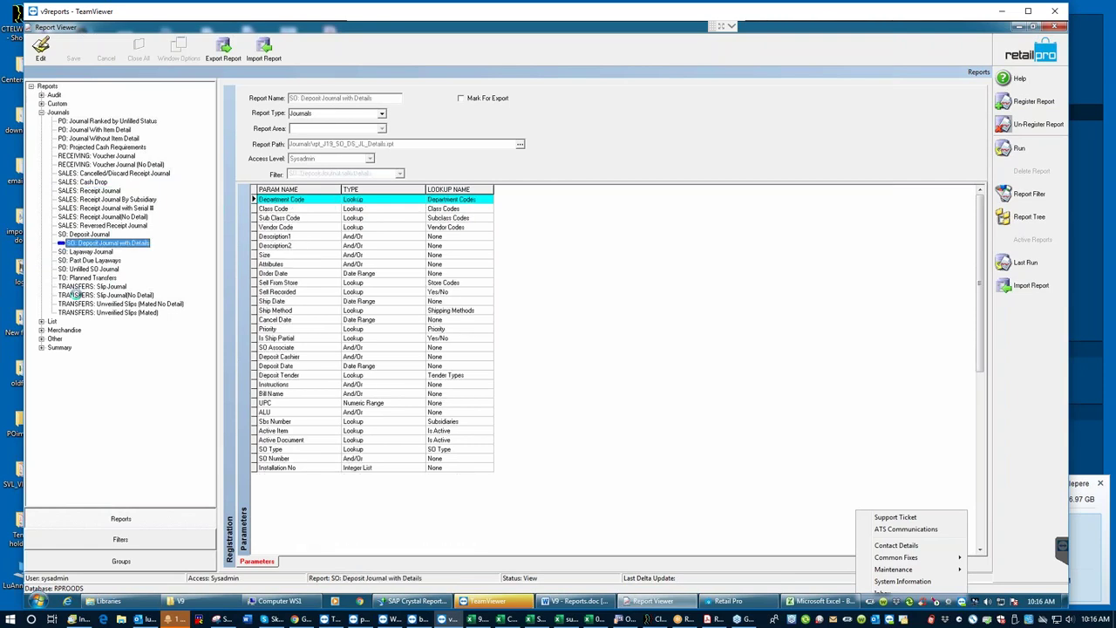
left_click(76, 295)
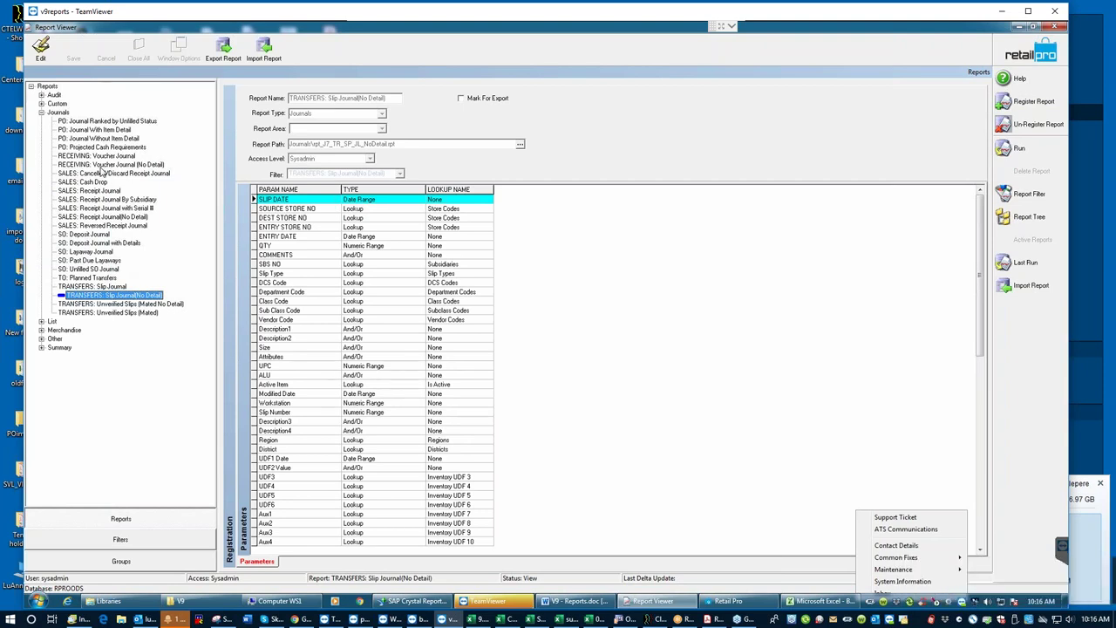
Compare the two RECEIVING: Voucher Journal reports and select the No Detail version.
left_click(123, 164)
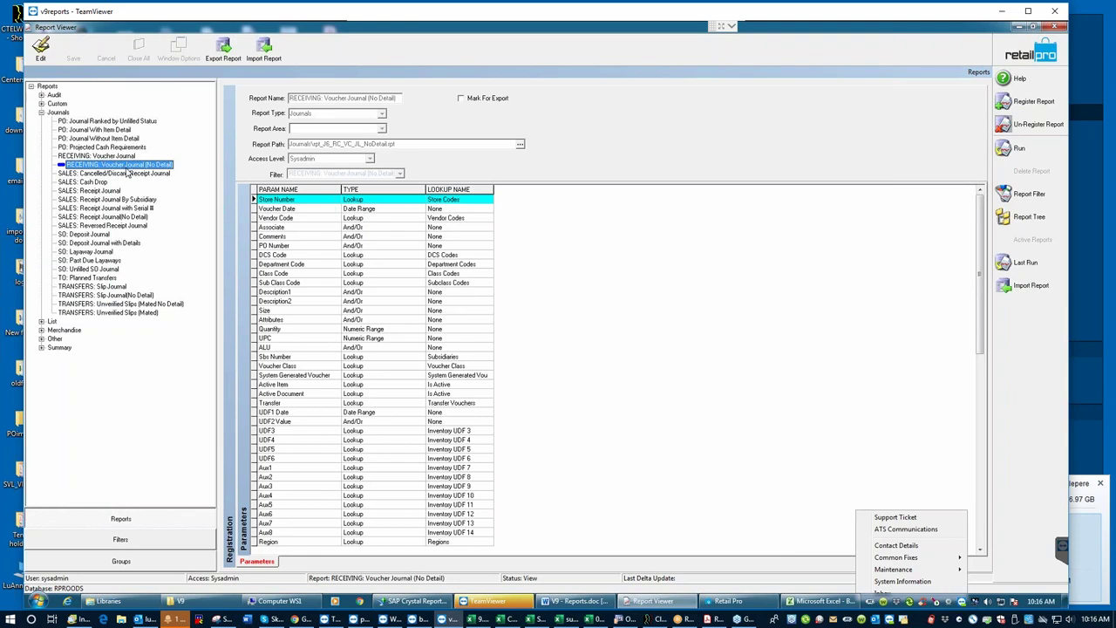
left_click(100, 158)
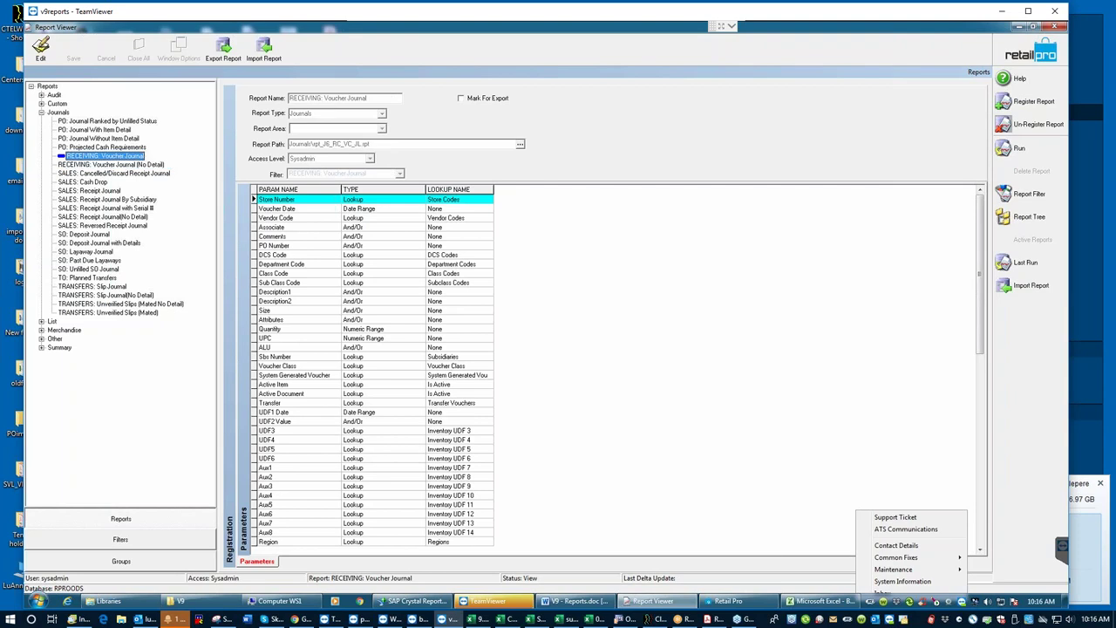
left_click(117, 165)
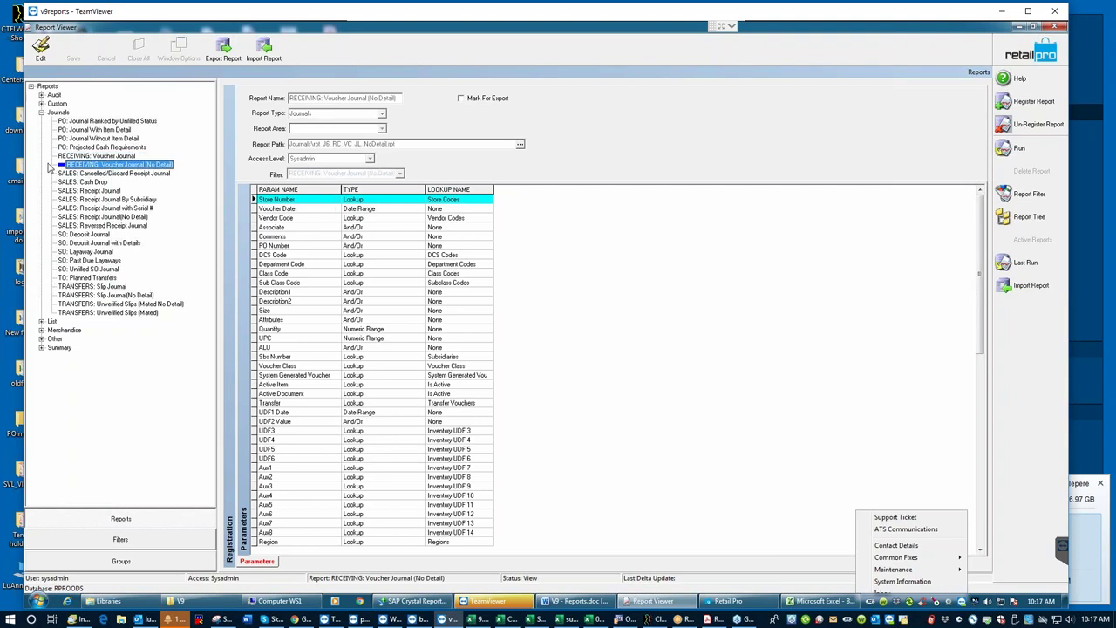
Filter Voucher Date to YTD (1/1/2019–9/12/2019) and run the report, producing 14 pages.
left_click(1029, 148)
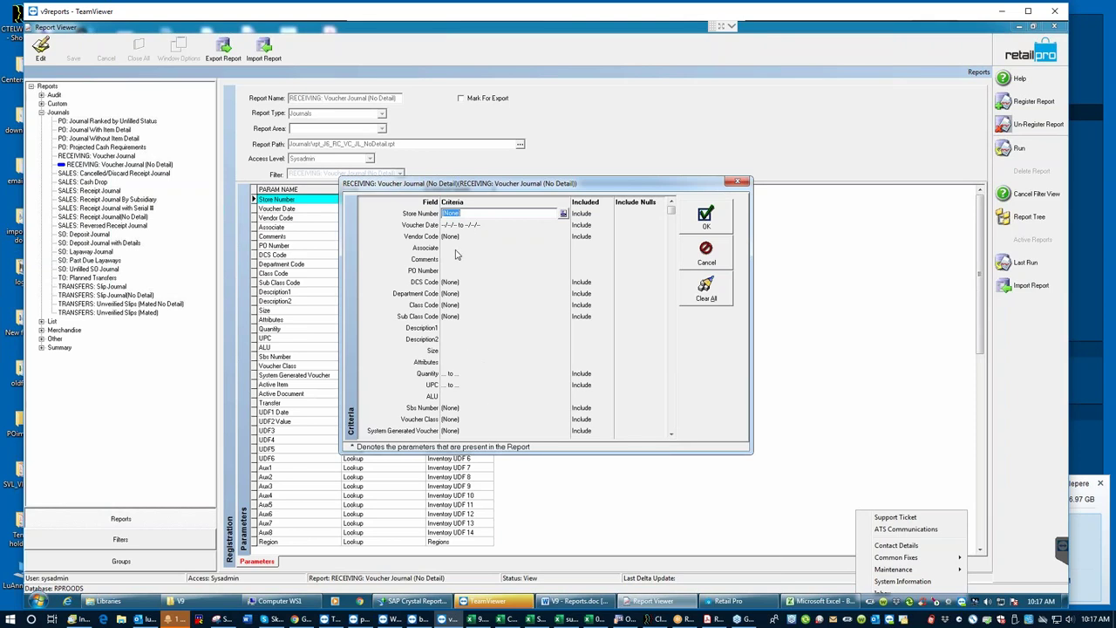
left_click(447, 228)
left_click(563, 225)
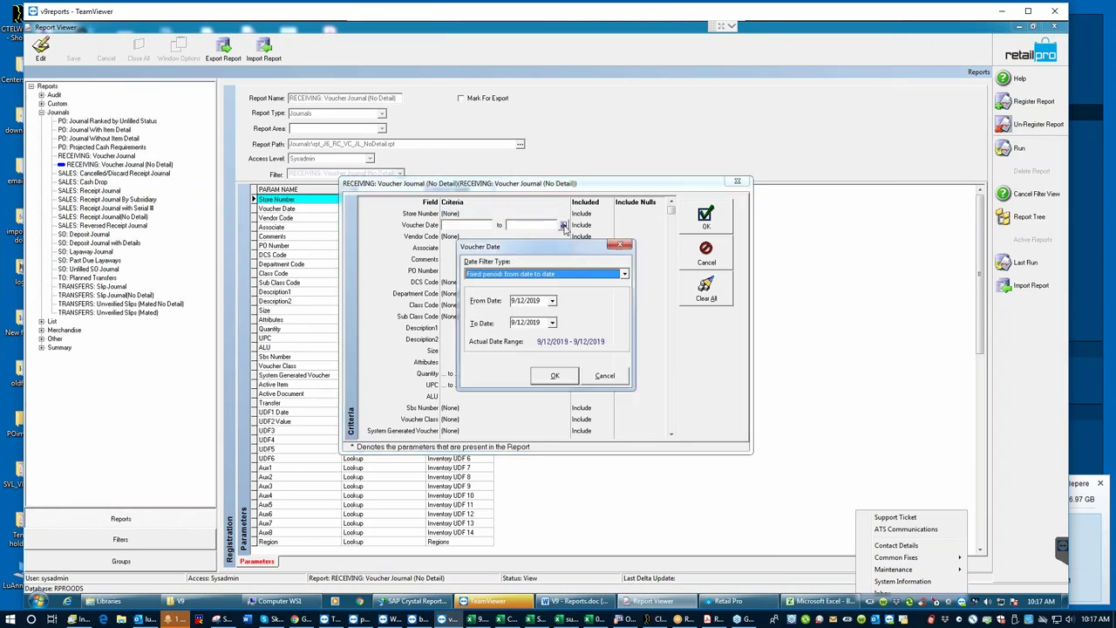
left_click(624, 274)
left_click(625, 341)
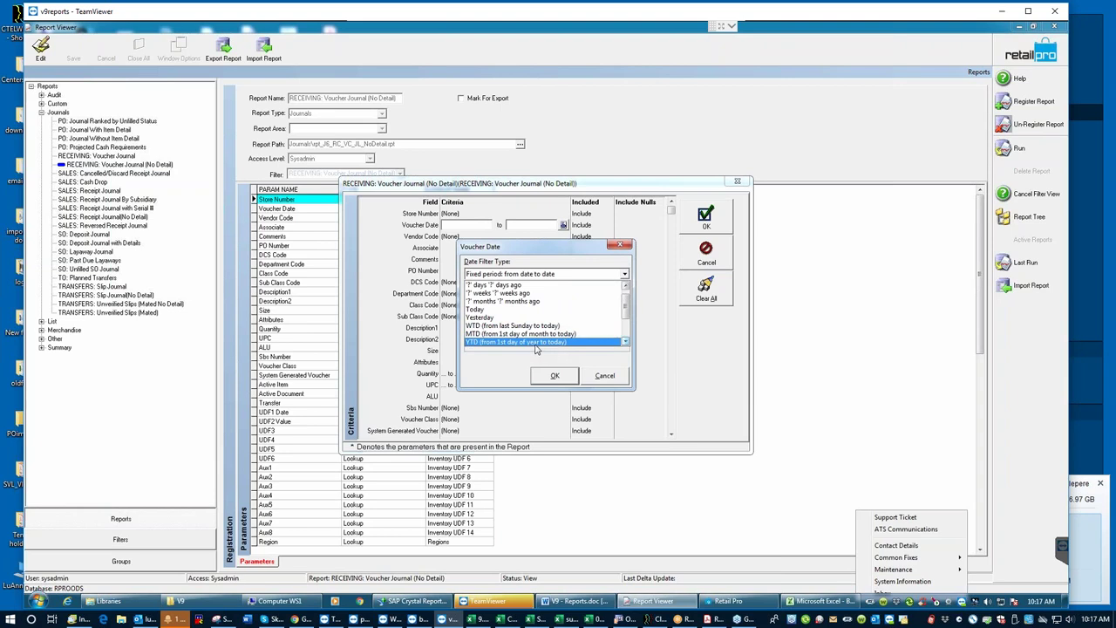
left_click(537, 341)
left_click(555, 375)
left_click(688, 231)
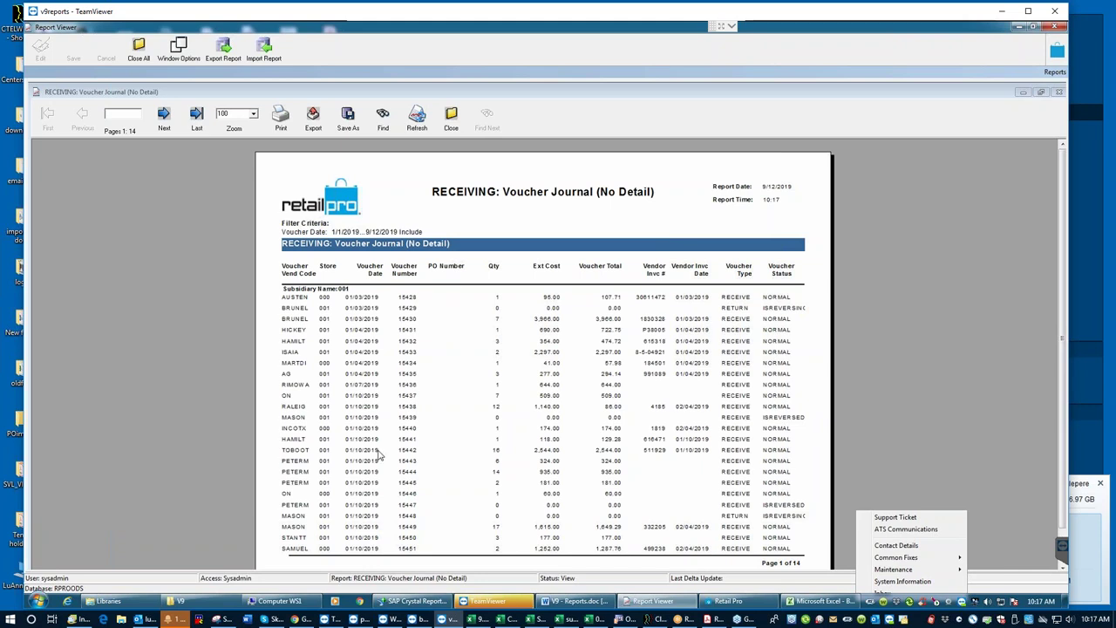
Close the Voucher Journal report preview, confirming with Yes.
left_click(453, 122)
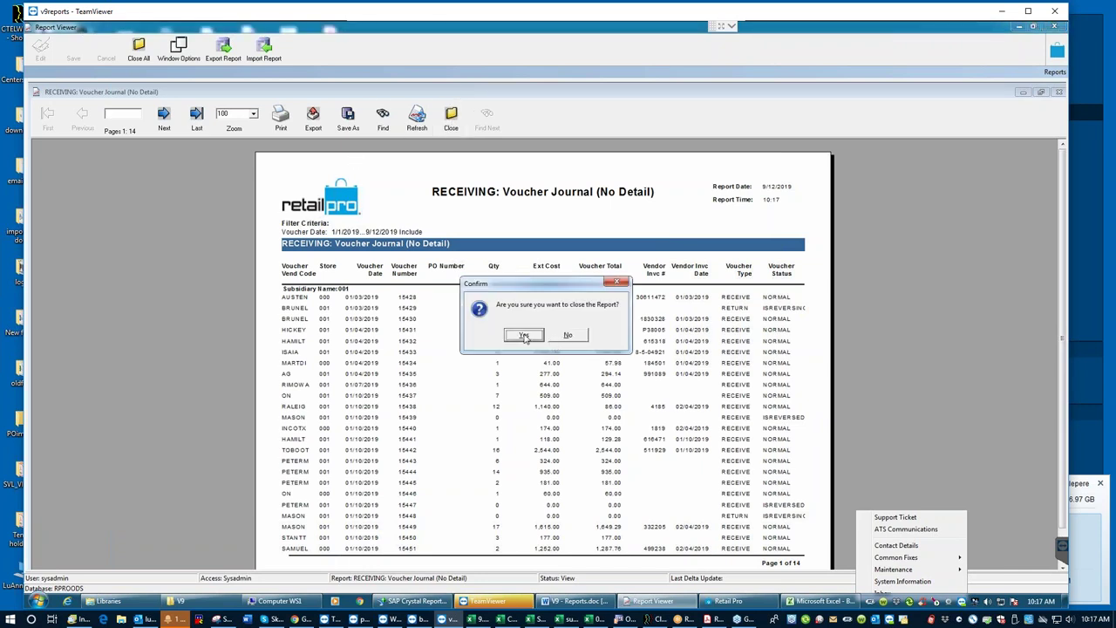
left_click(524, 335)
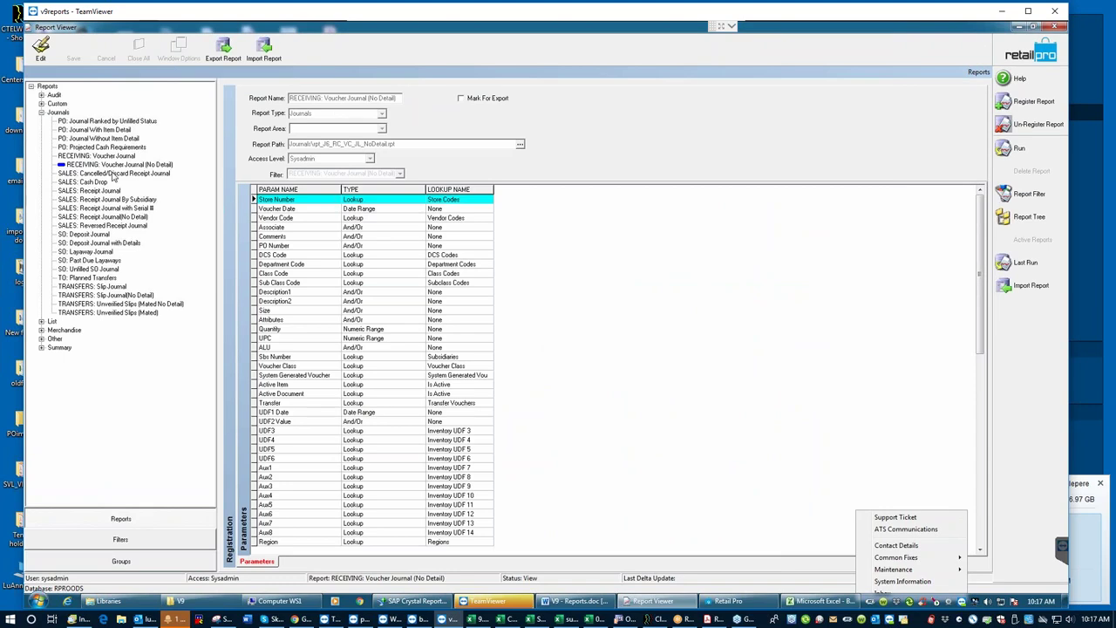
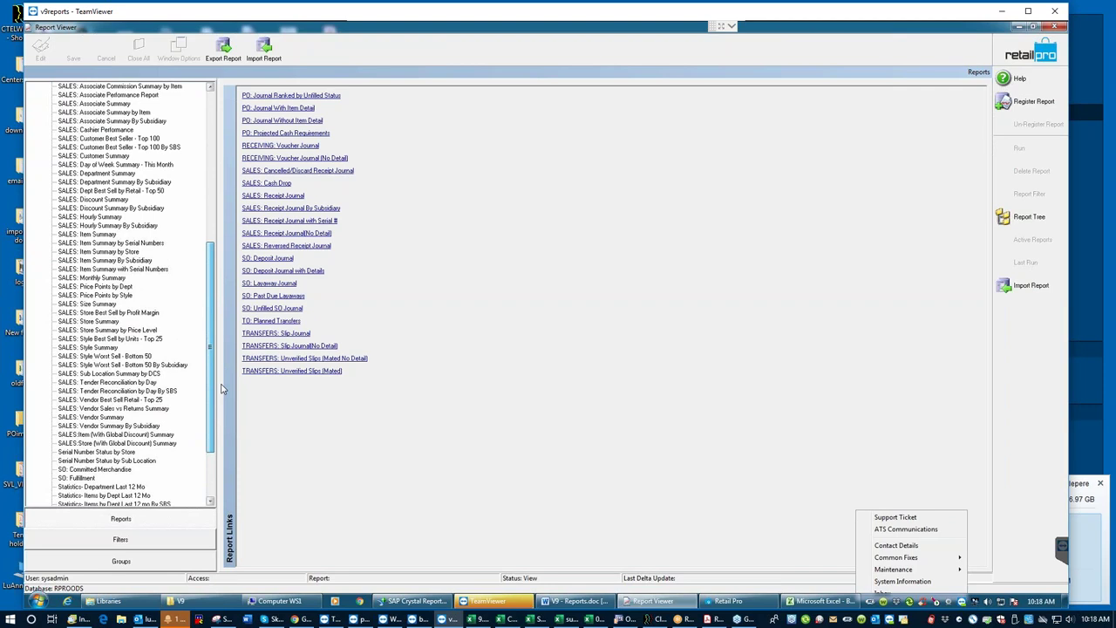
Select SALES: Item Summary in the Summary tree to load its report path Summary\rpt_S8_Item_summ.rpt and parameters.
scroll(222, 383, "up", 1)
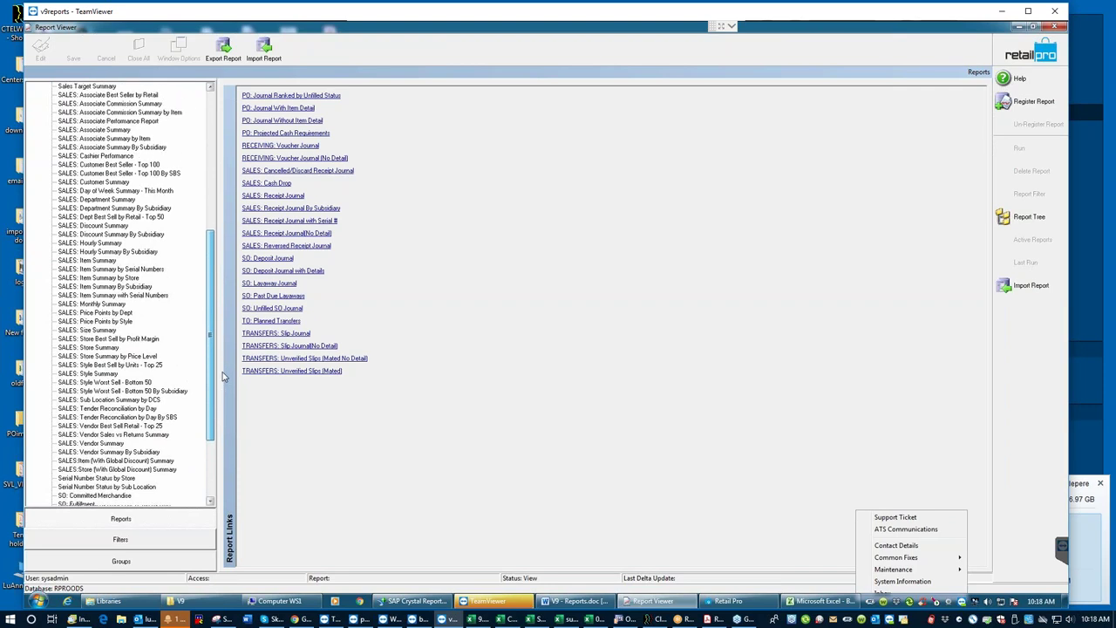
left_click(100, 201)
left_click(100, 201)
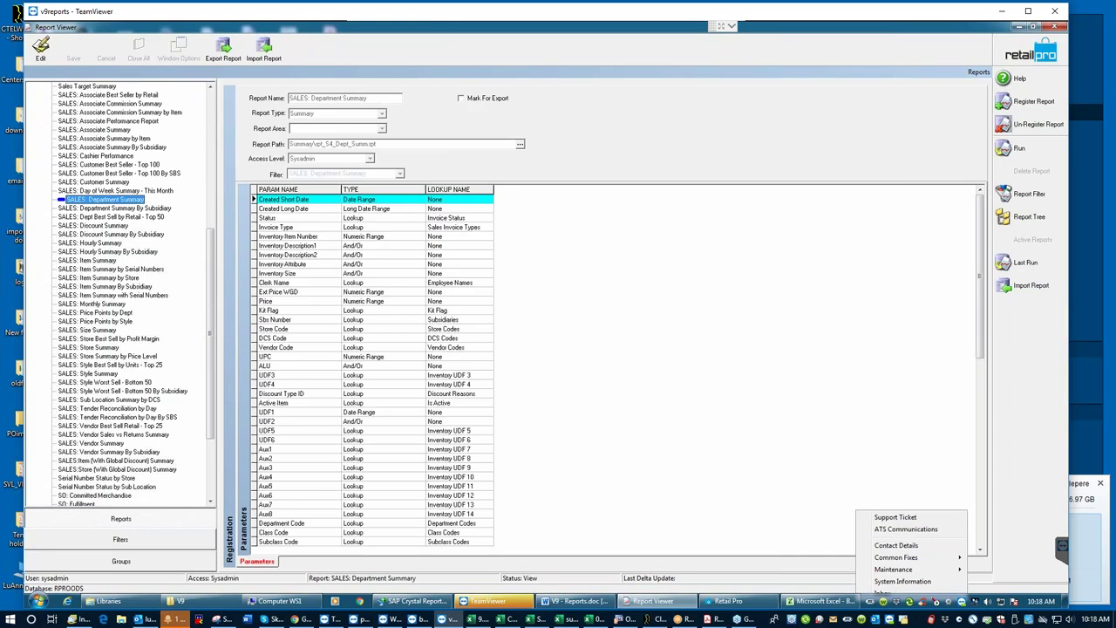
left_click(94, 260)
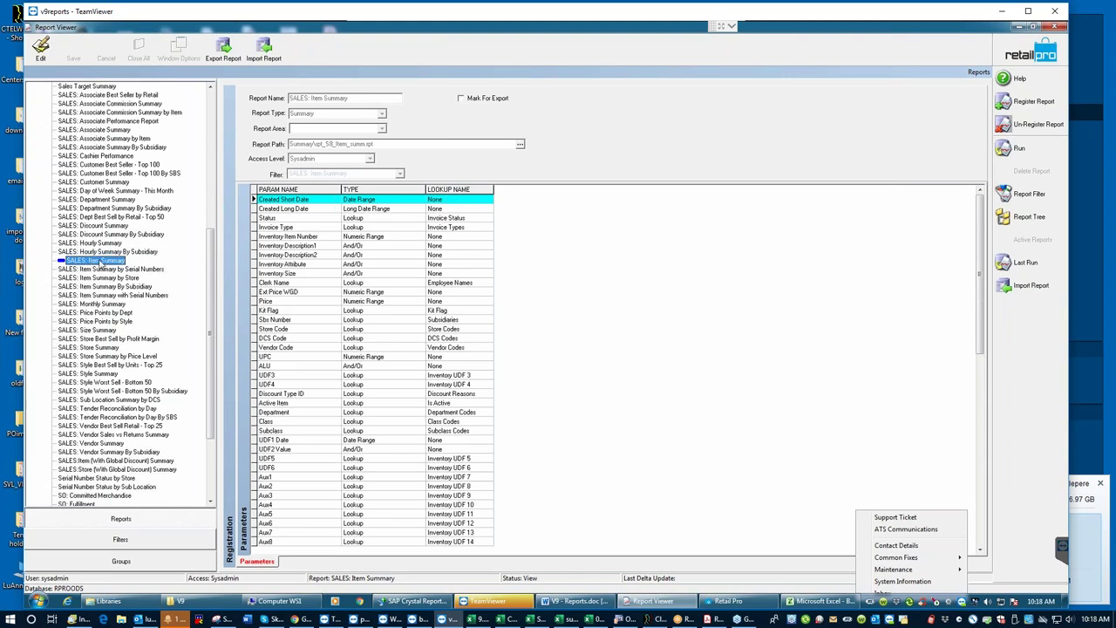
left_click(1015, 148)
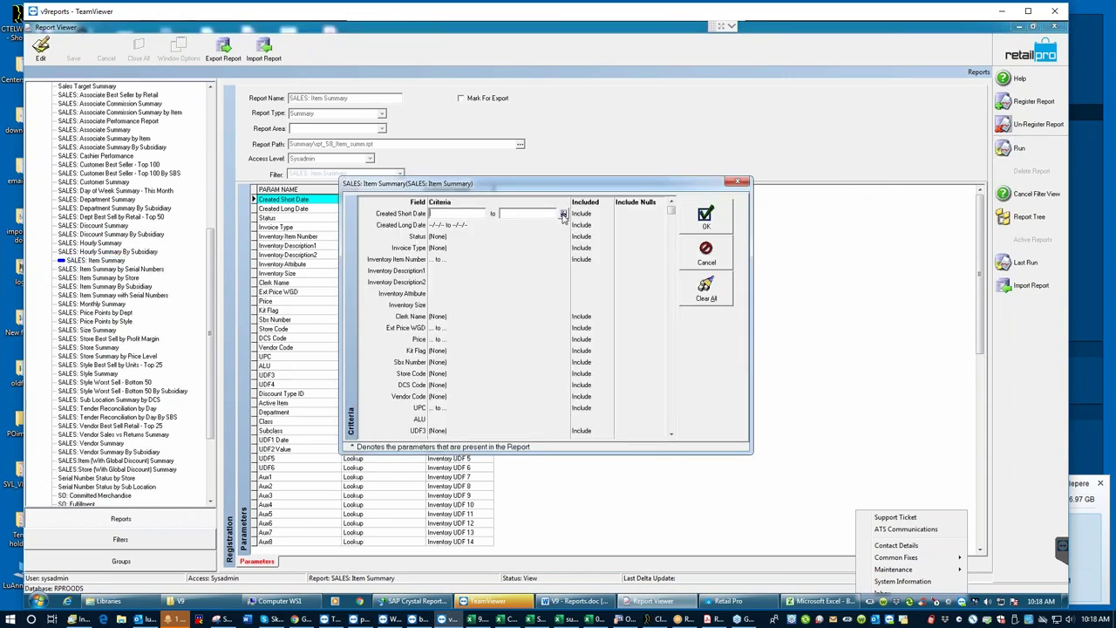
left_click(563, 215)
left_click(624, 274)
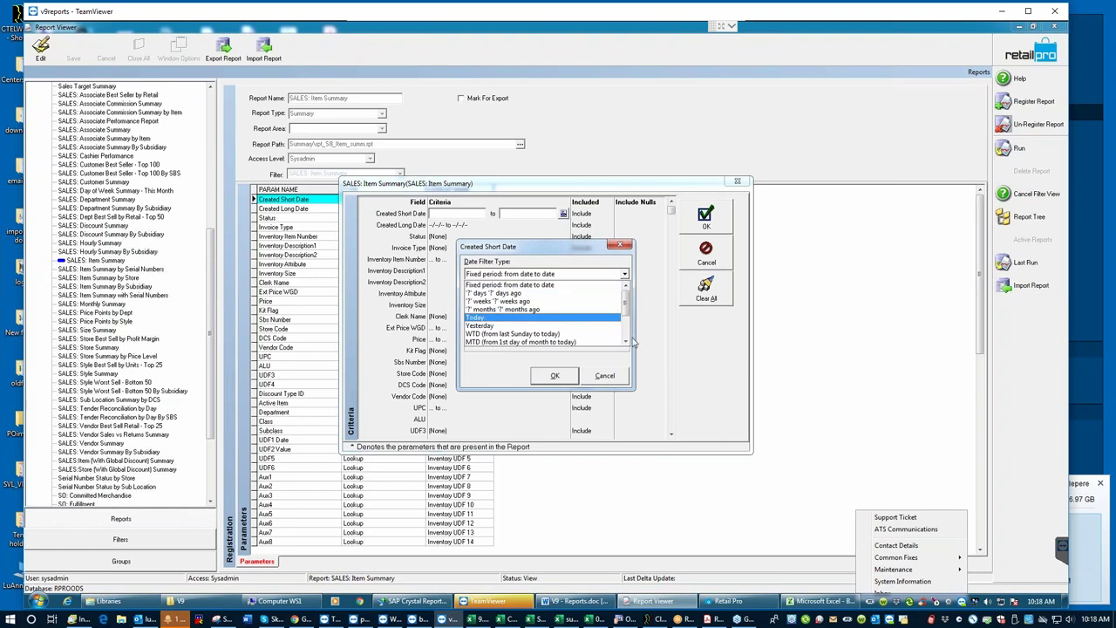
left_click(625, 342)
left_click(528, 345)
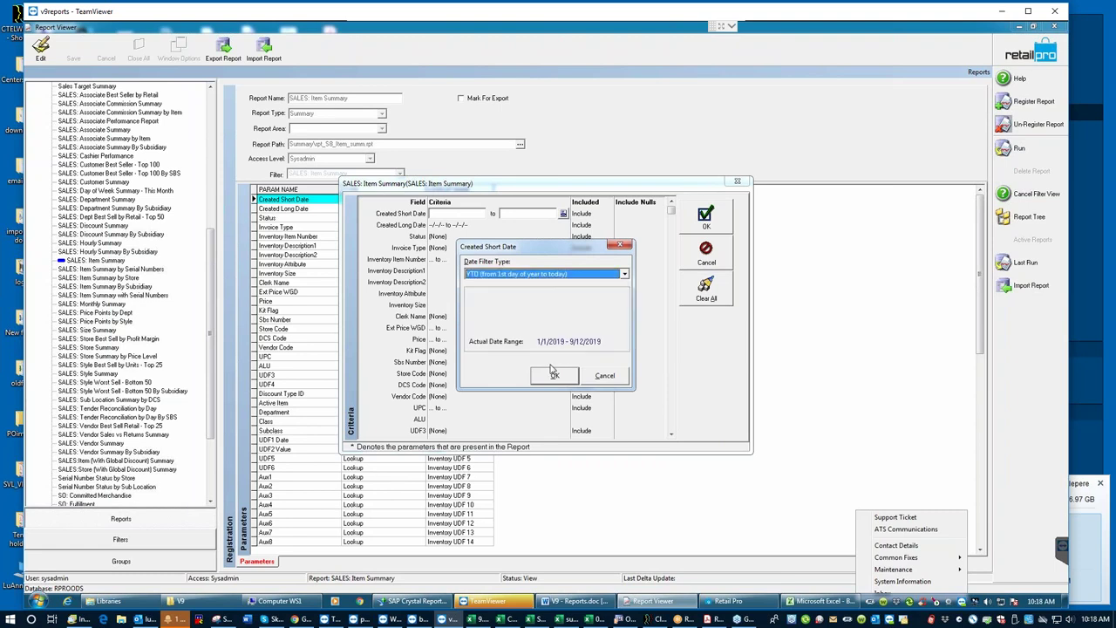
left_click(554, 375)
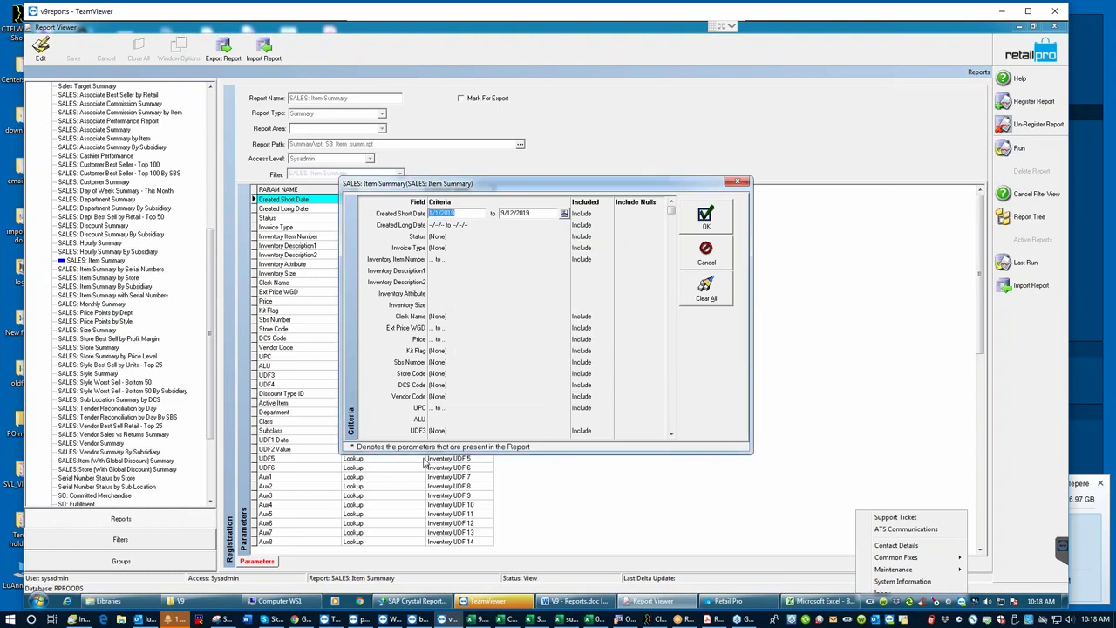
left_click(710, 217)
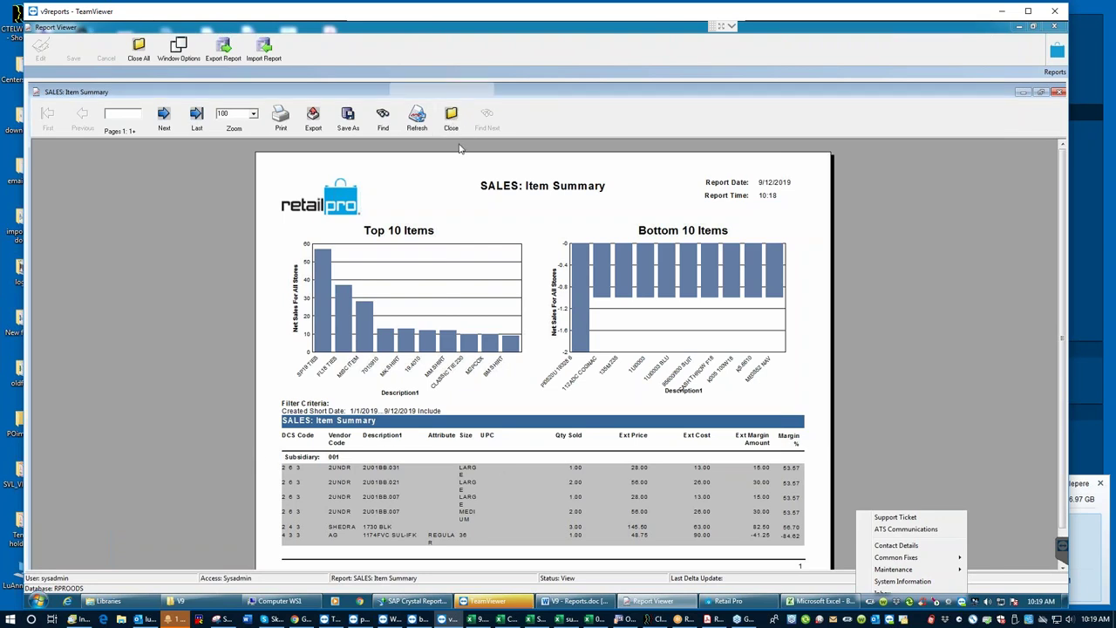
left_click(451, 119)
left_click(532, 335)
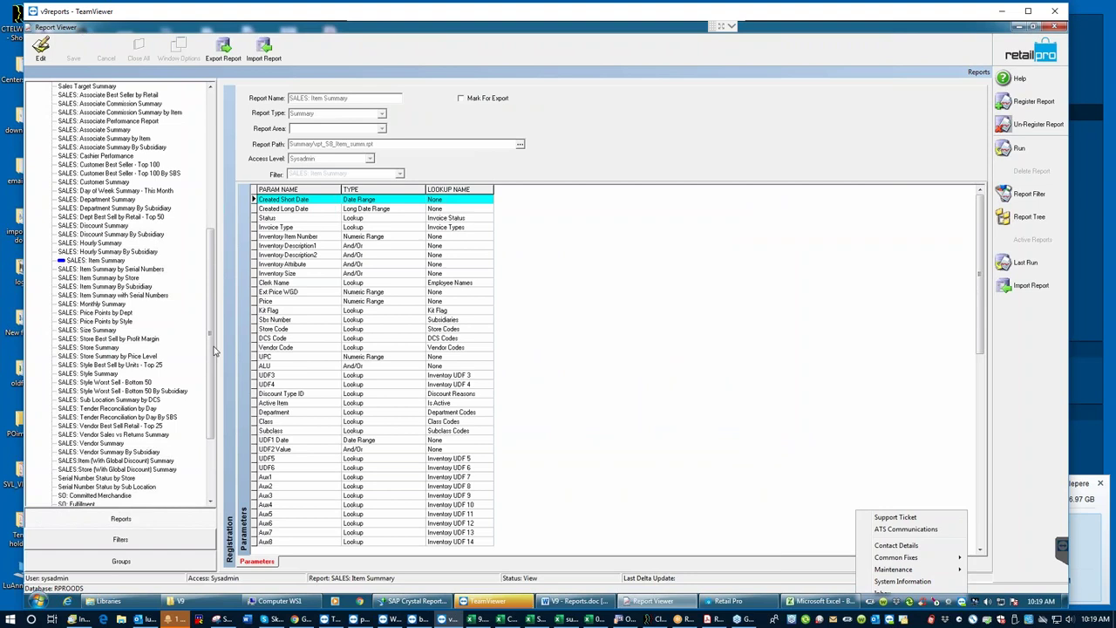
Inspect SALES: Item Summary with Serial Numbers and INVENTORY: On Hand Summary By Subsidiary.
left_click_drag(210, 352, 210, 431)
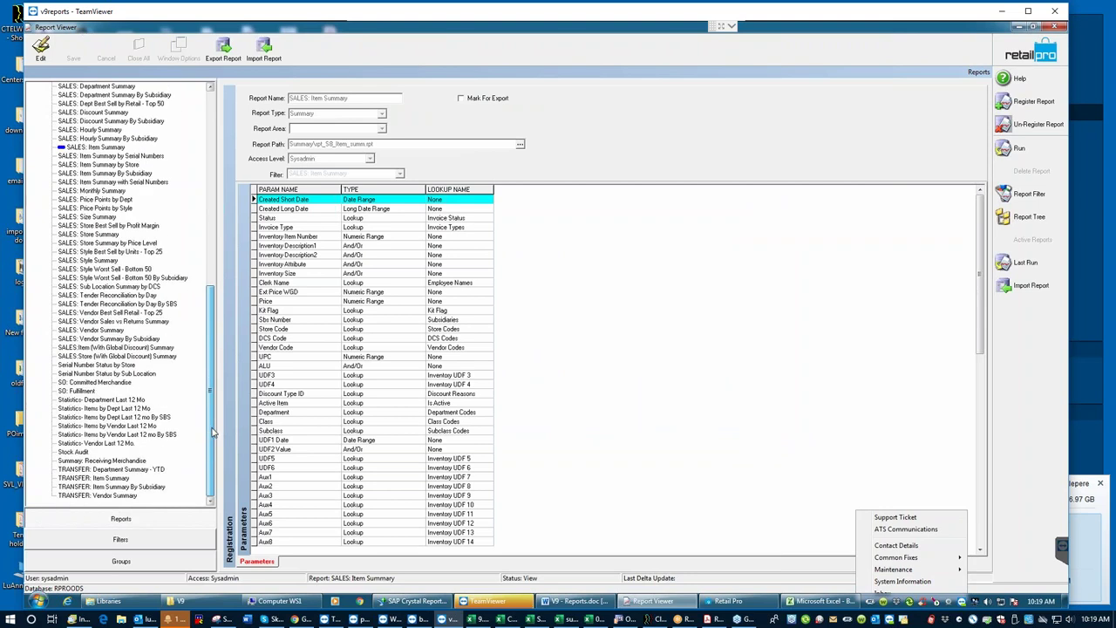
left_click_drag(212, 432, 223, 349)
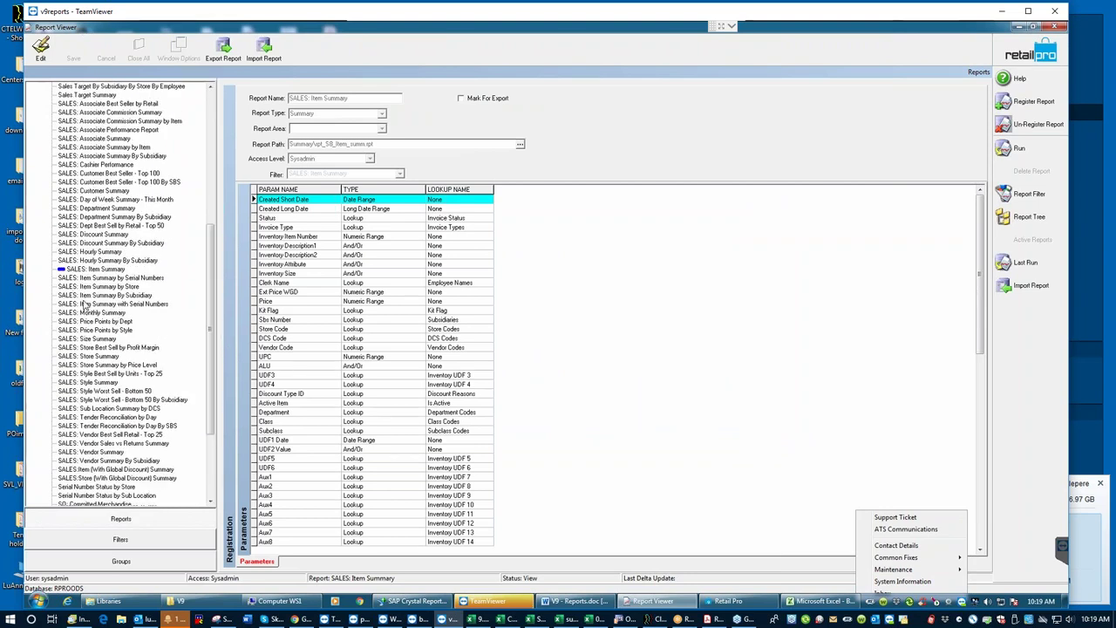
left_click(73, 305)
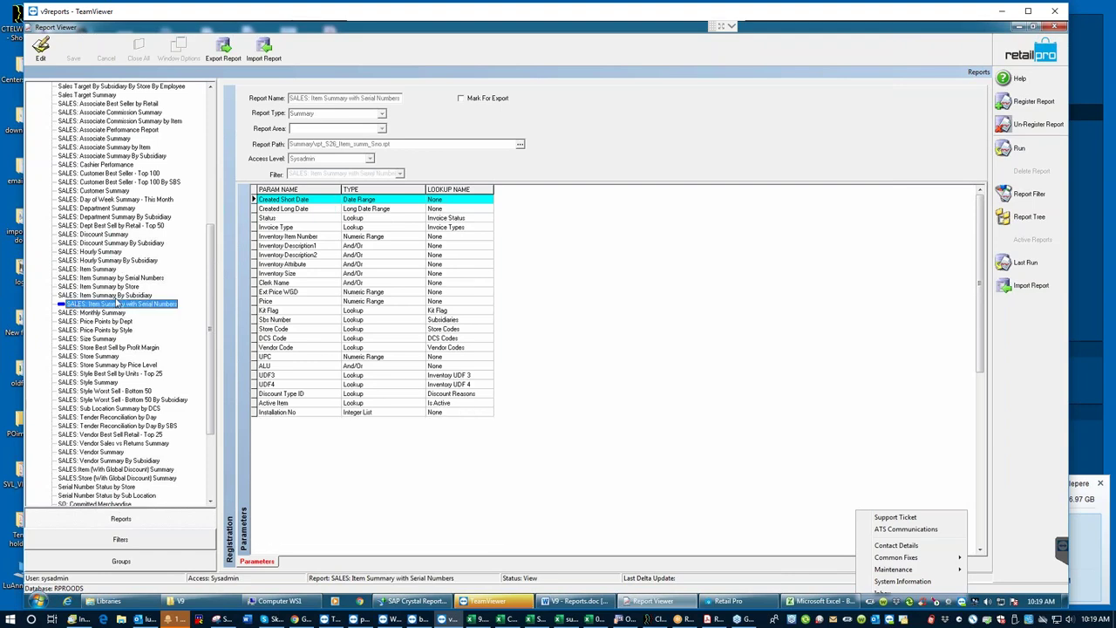
left_click_drag(213, 319, 30, 178)
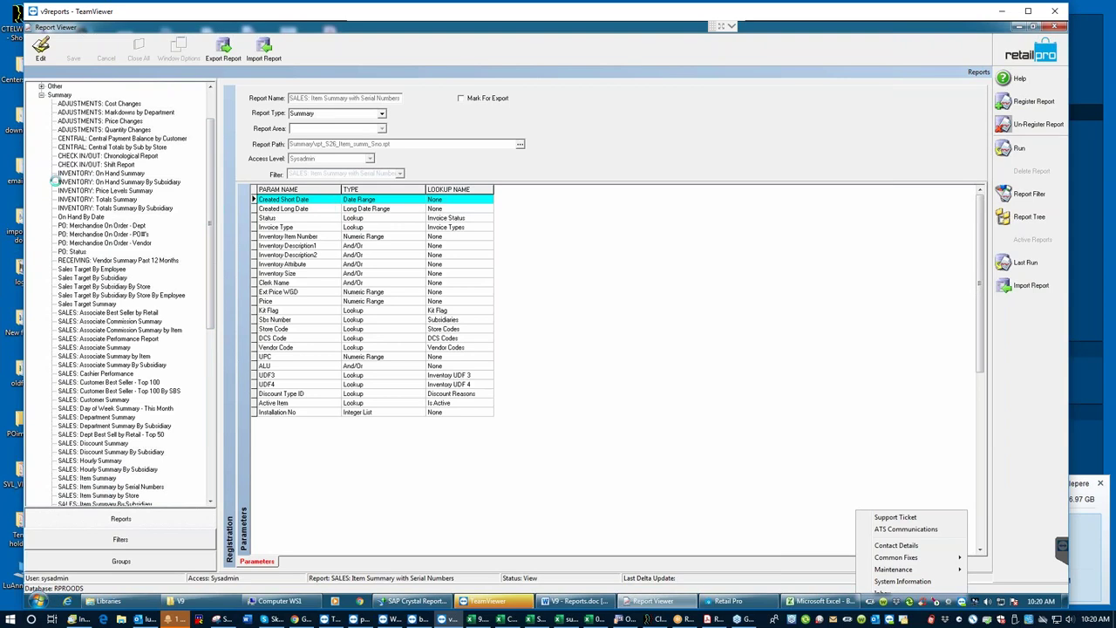
left_click(55, 181)
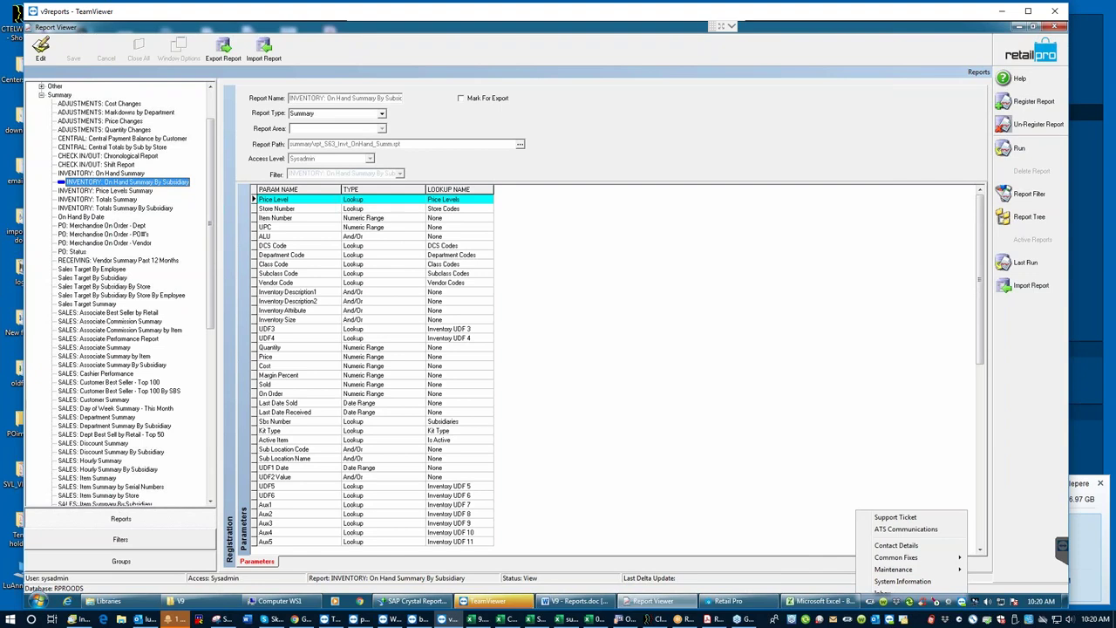
Inspect Associate Commission, PO Merchandise On Order and Markdowns reports, then collapse Summary.
left_click(83, 328)
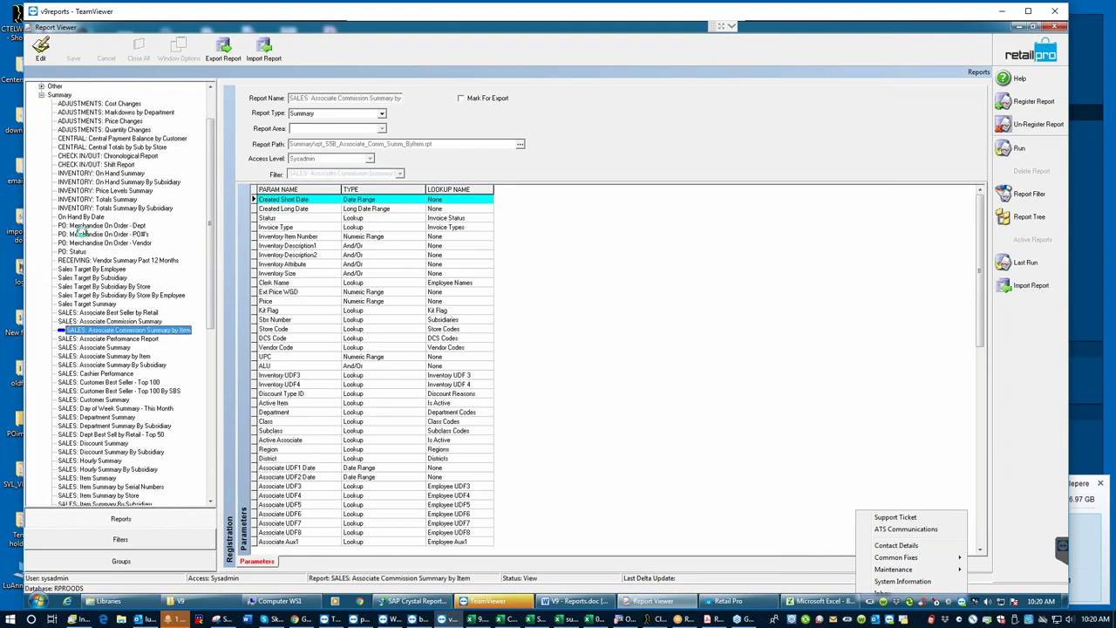
left_click(93, 235)
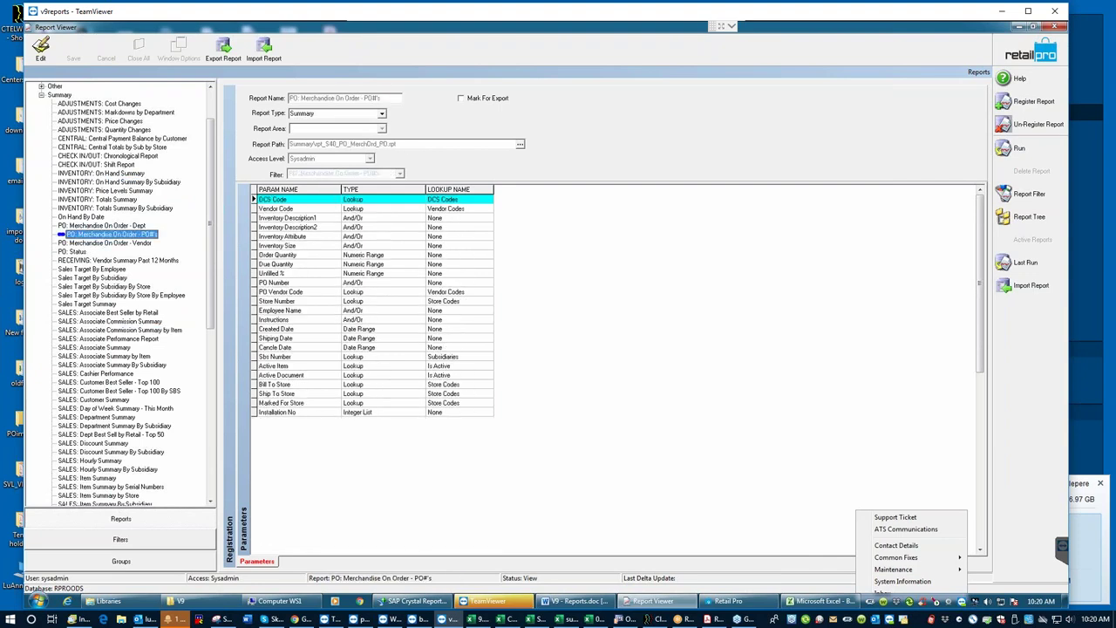
left_click(78, 190)
left_click(74, 113)
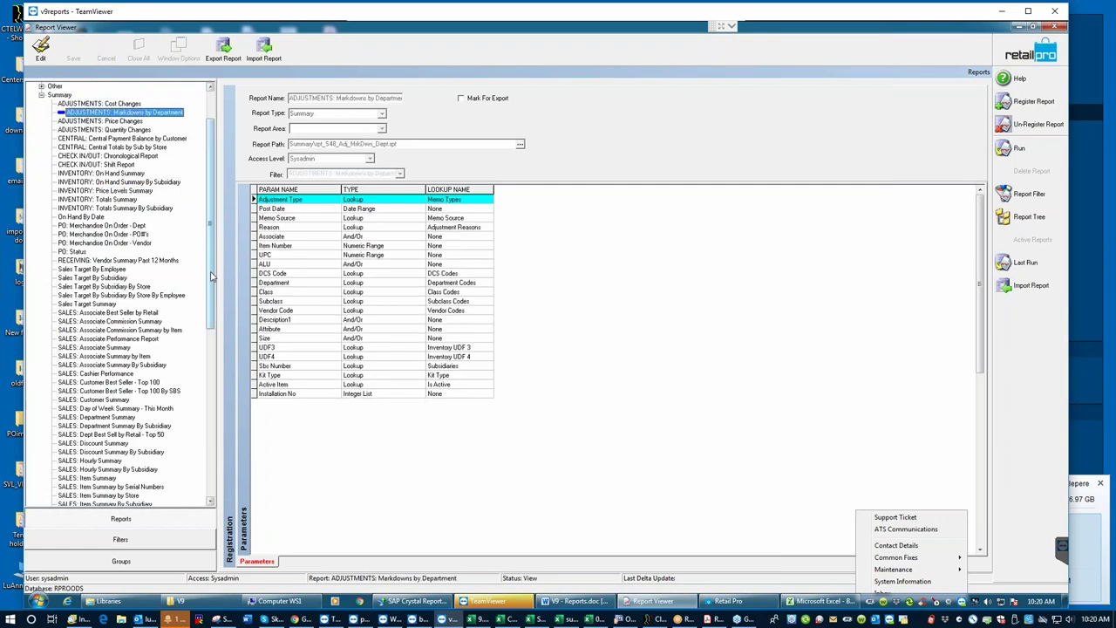
scroll(212, 276, "up", 2)
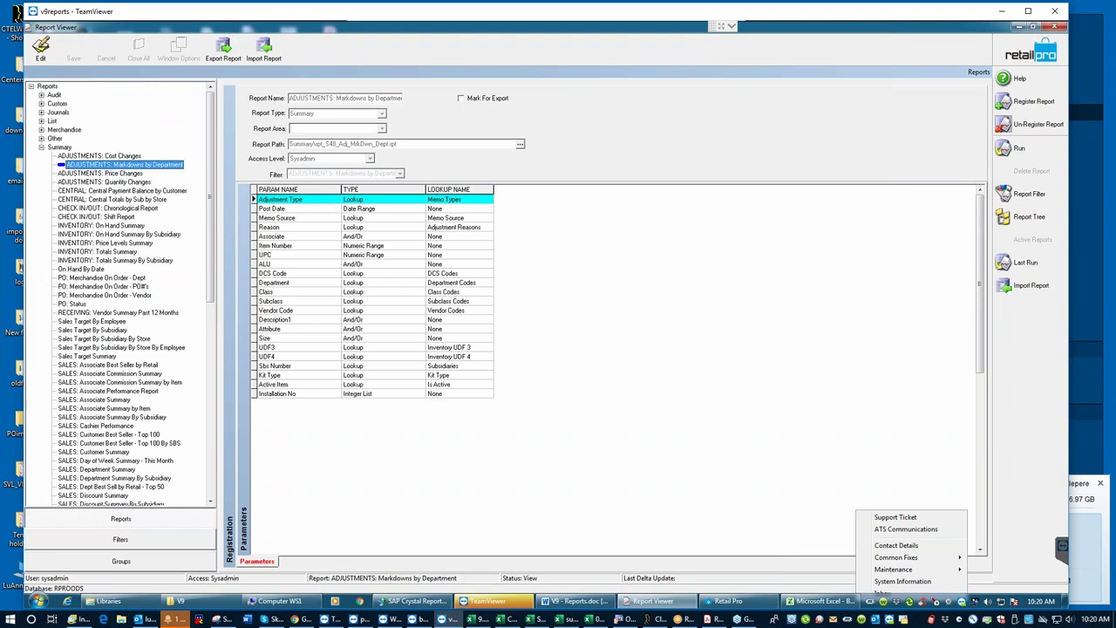
left_click(42, 151)
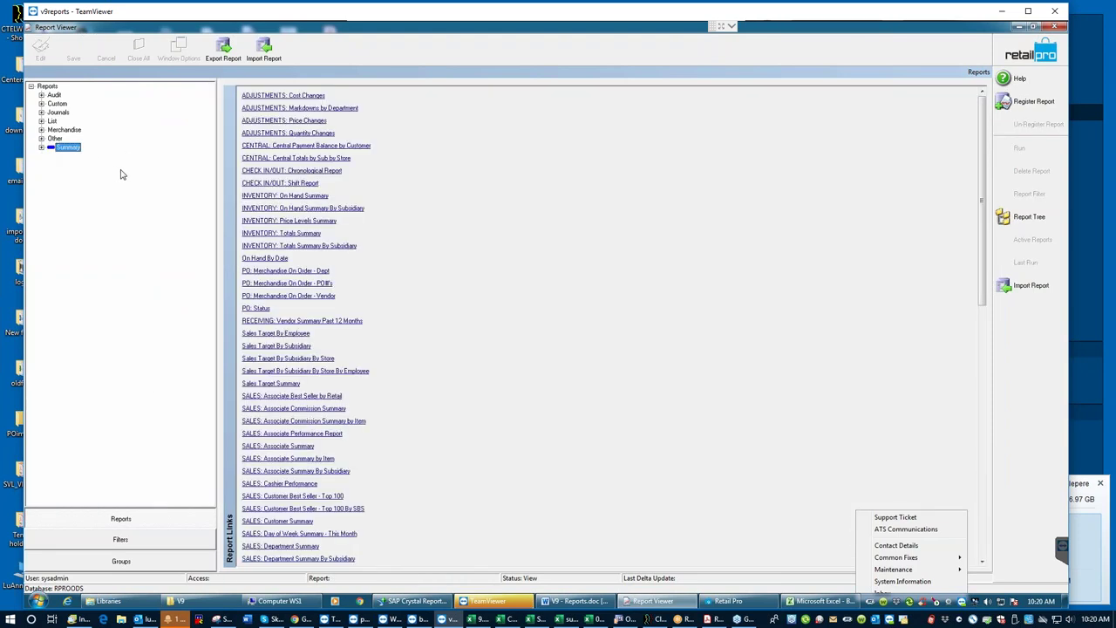
Expand Merchandise and inspect its By Item Last 30 Days and YTD vs. Same LY reports.
left_click(41, 129)
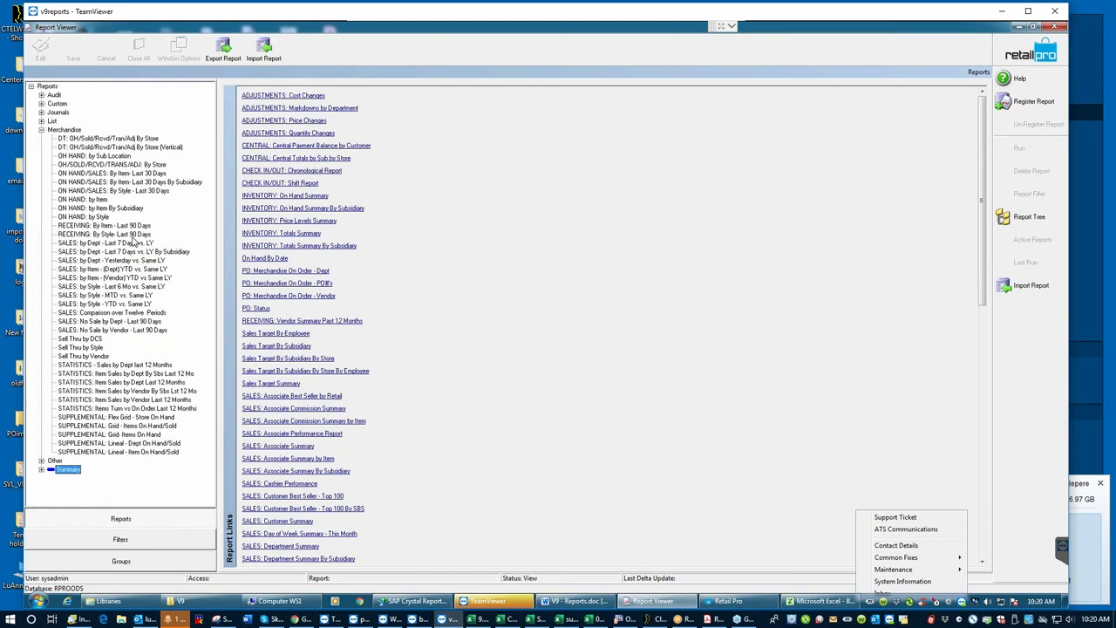
left_click(73, 182)
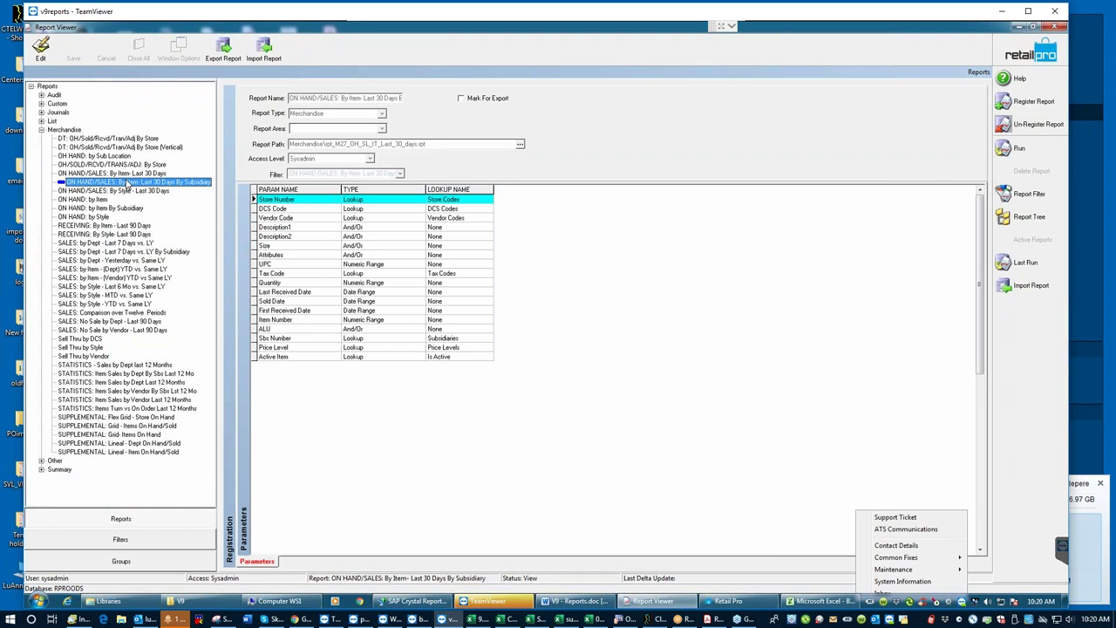
left_click(140, 271)
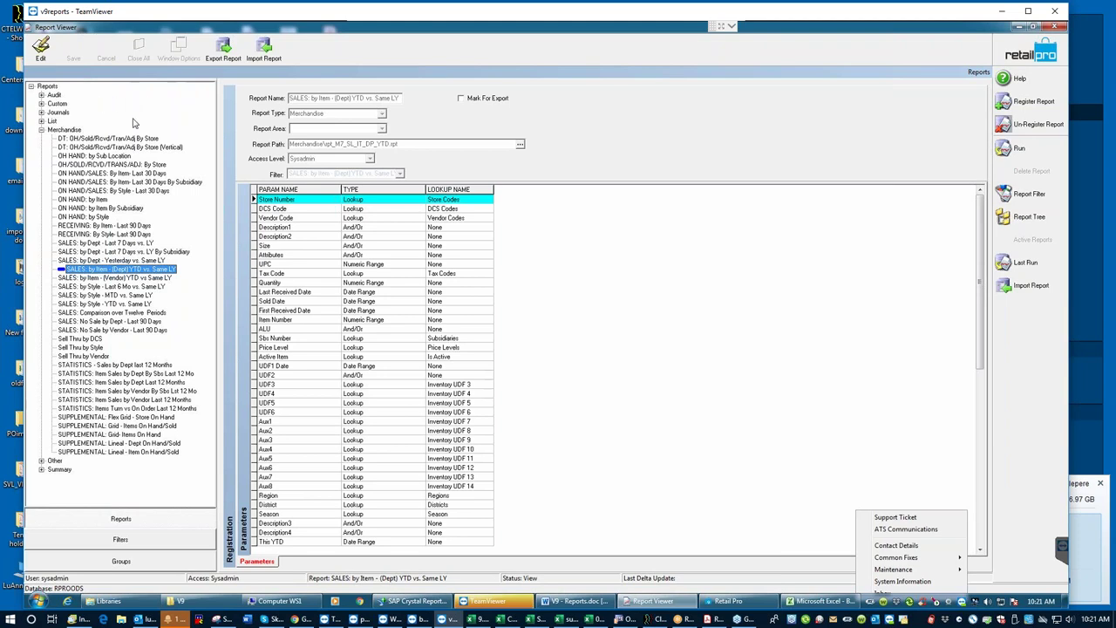
Collapse Merchandise, expand Summary and reselect the SALES: Item Summary report.
left_click(41, 130)
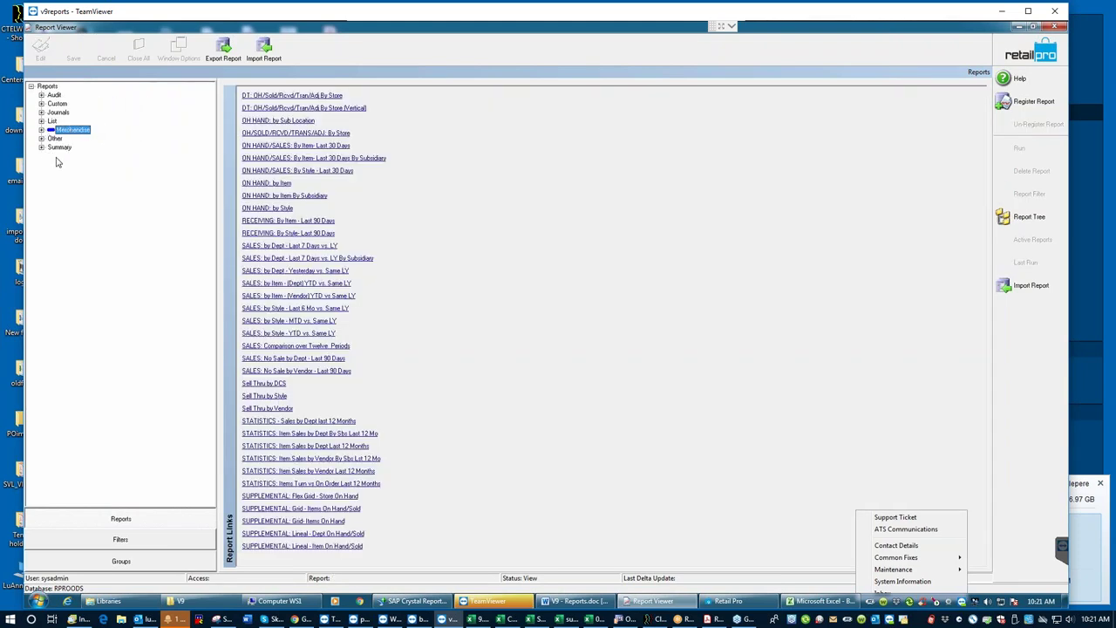
left_click(42, 149)
left_click_drag(212, 220, 216, 314)
left_click(91, 296)
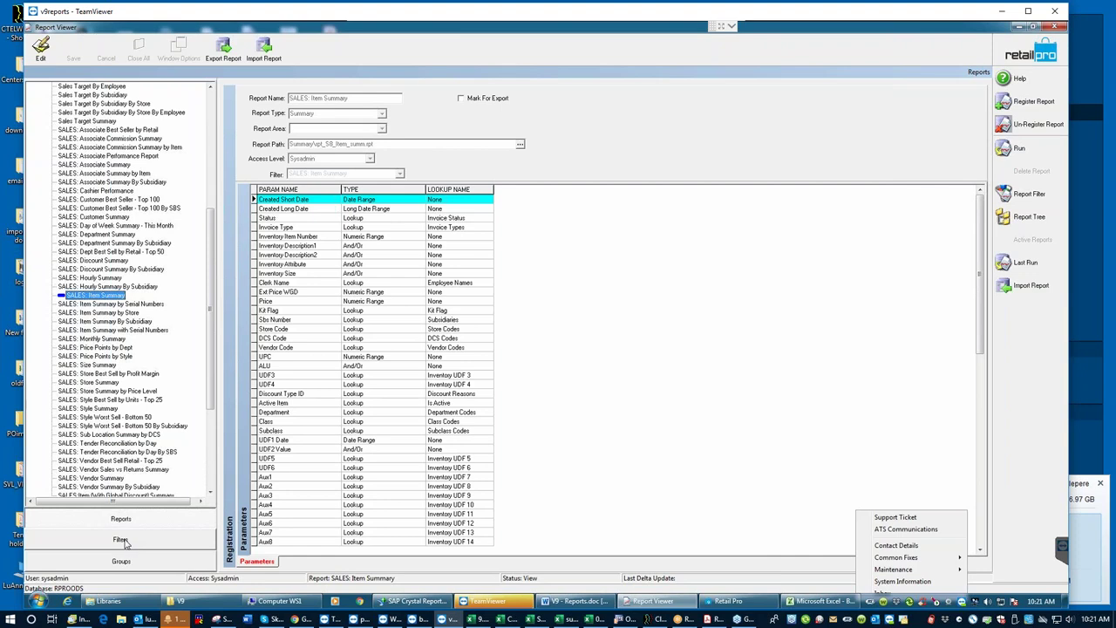
Open the Created Short Date filter dialog, currently fixed at 9/12/2019–9/12/2019.
left_click(121, 539)
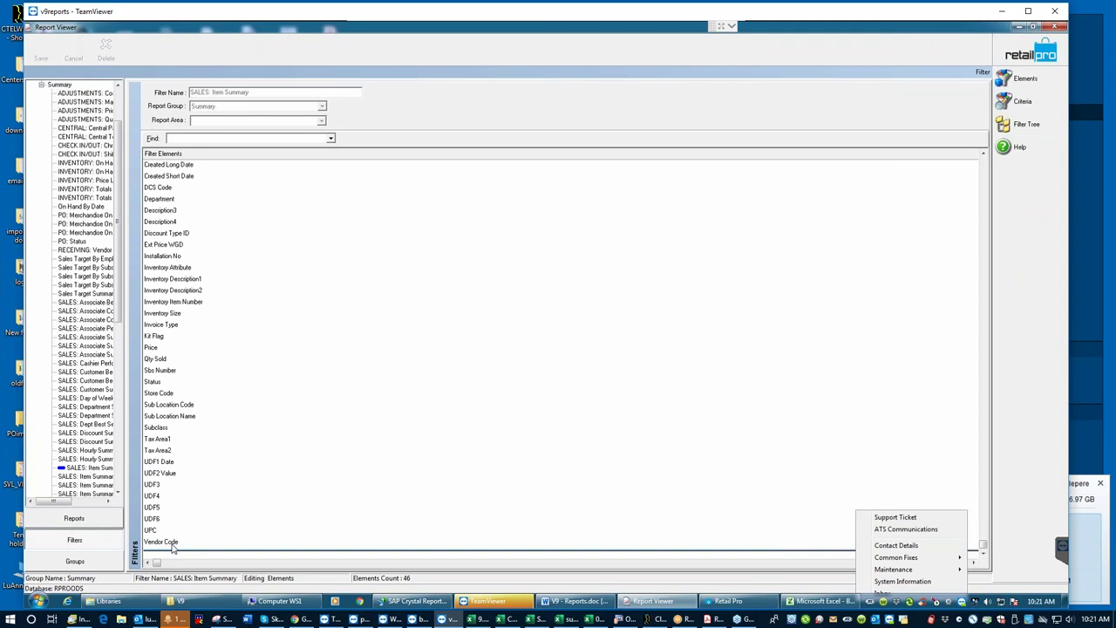
left_click(1018, 102)
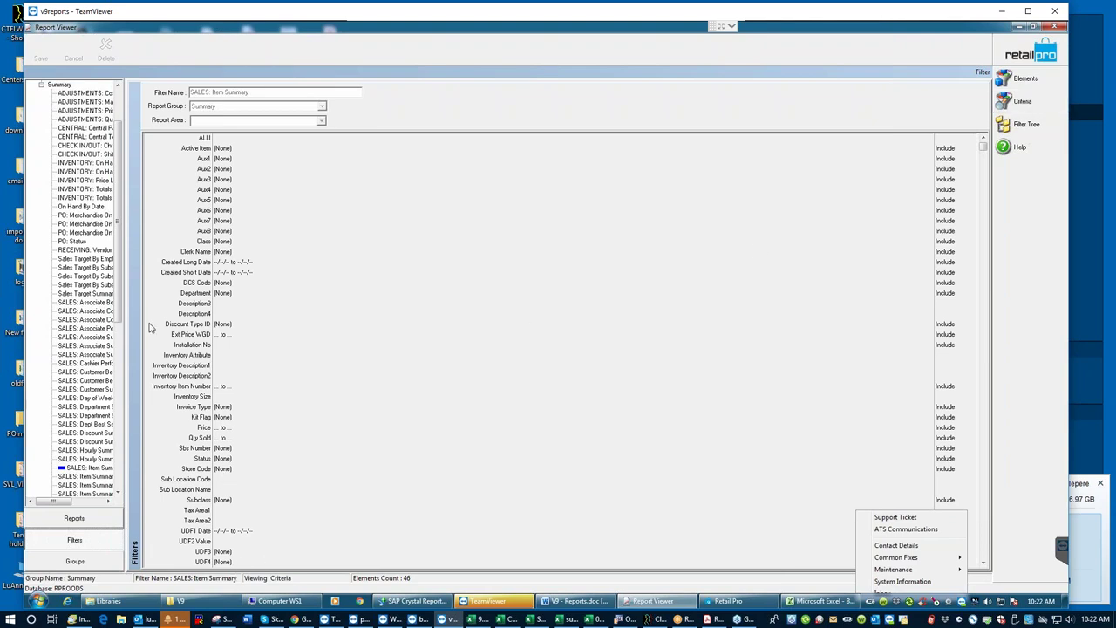
left_click(218, 263)
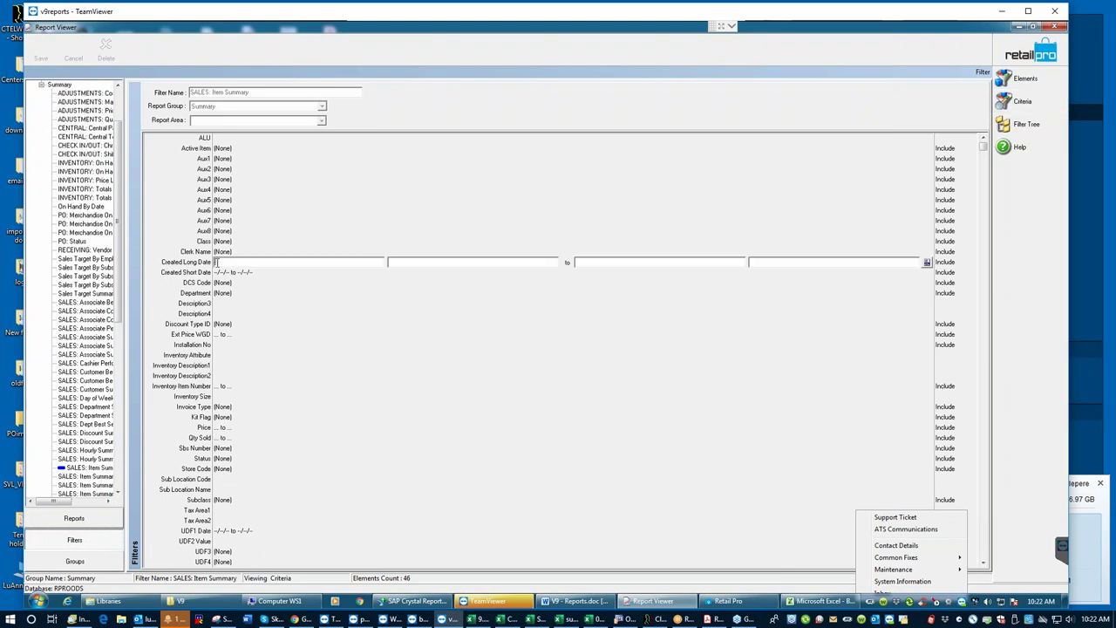
left_click(218, 271)
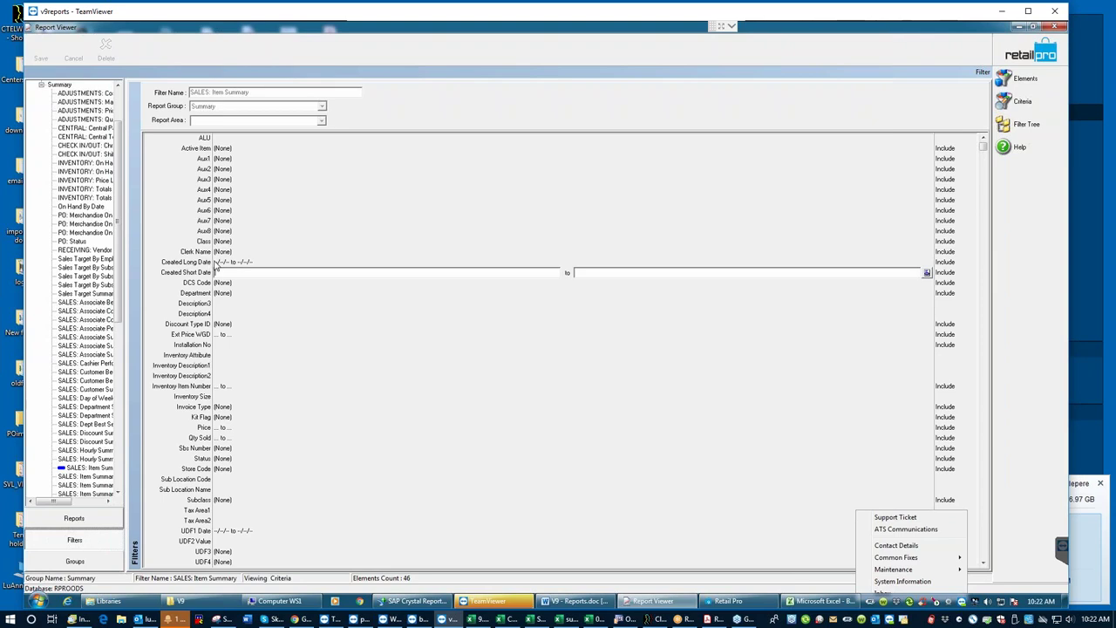
left_click(247, 263)
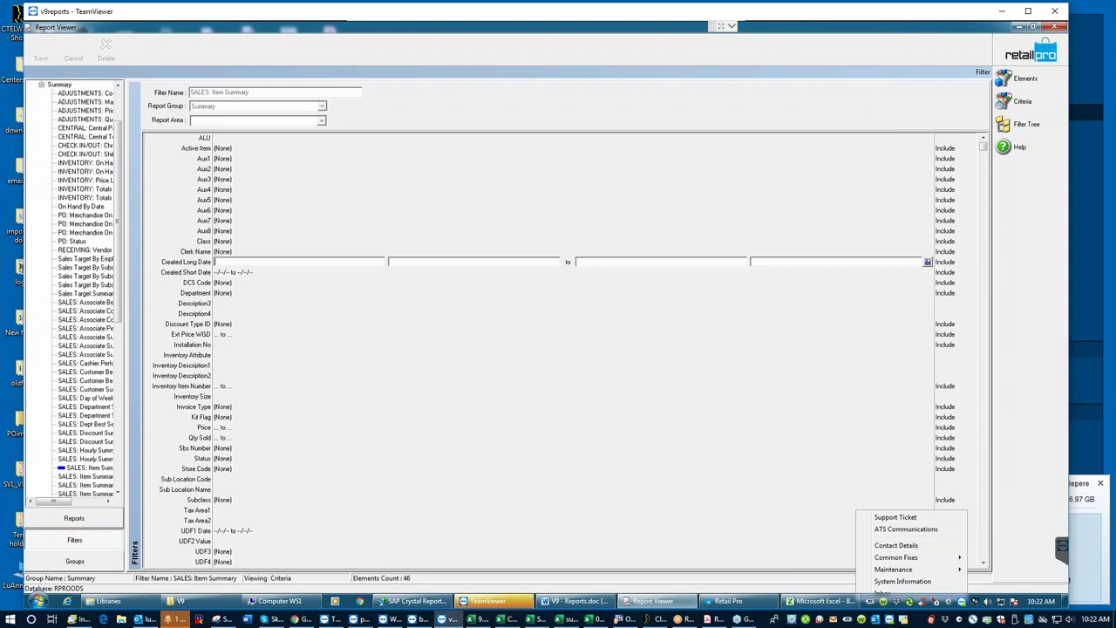
left_click(225, 273)
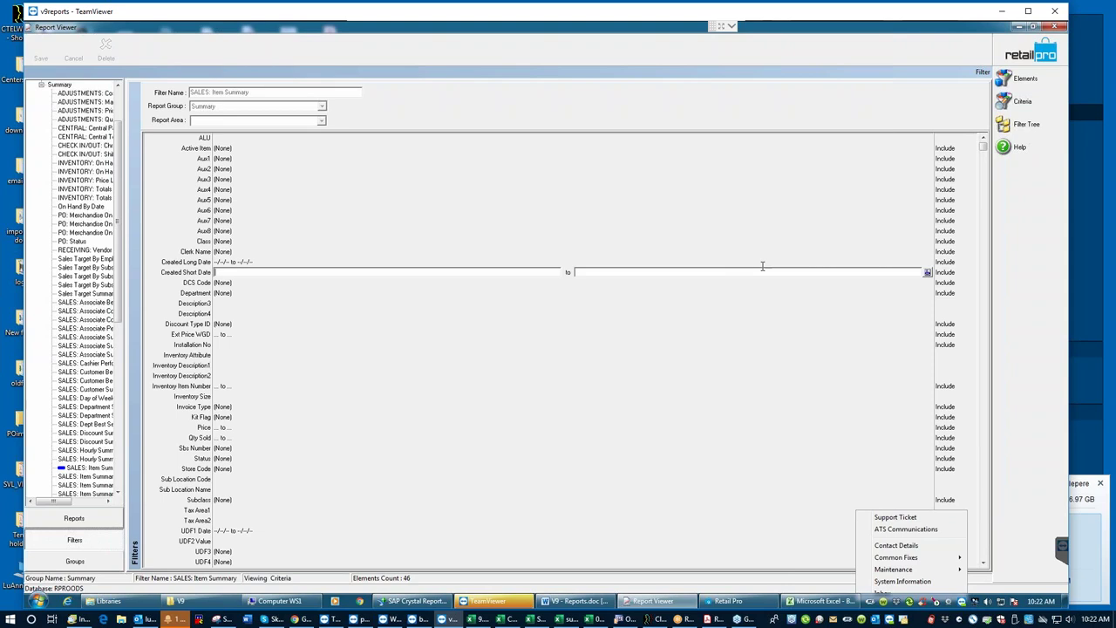
left_click(929, 273)
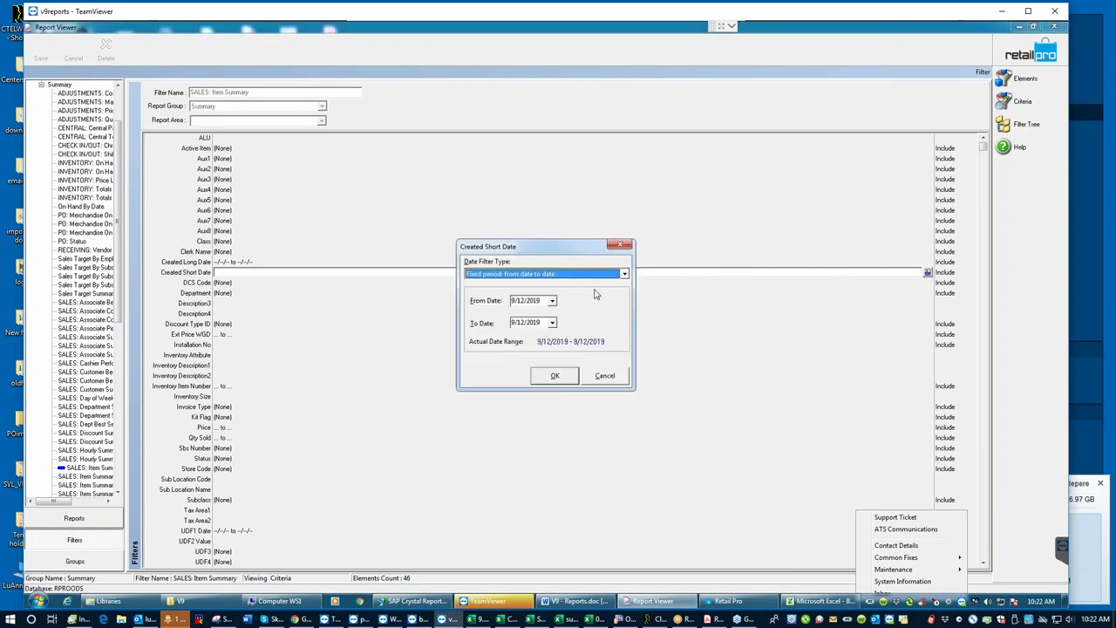
Set Created Short Date to days ago, Duration 7, Starting 7, giving 9/5/2019–9/11/2019.
left_click(624, 273)
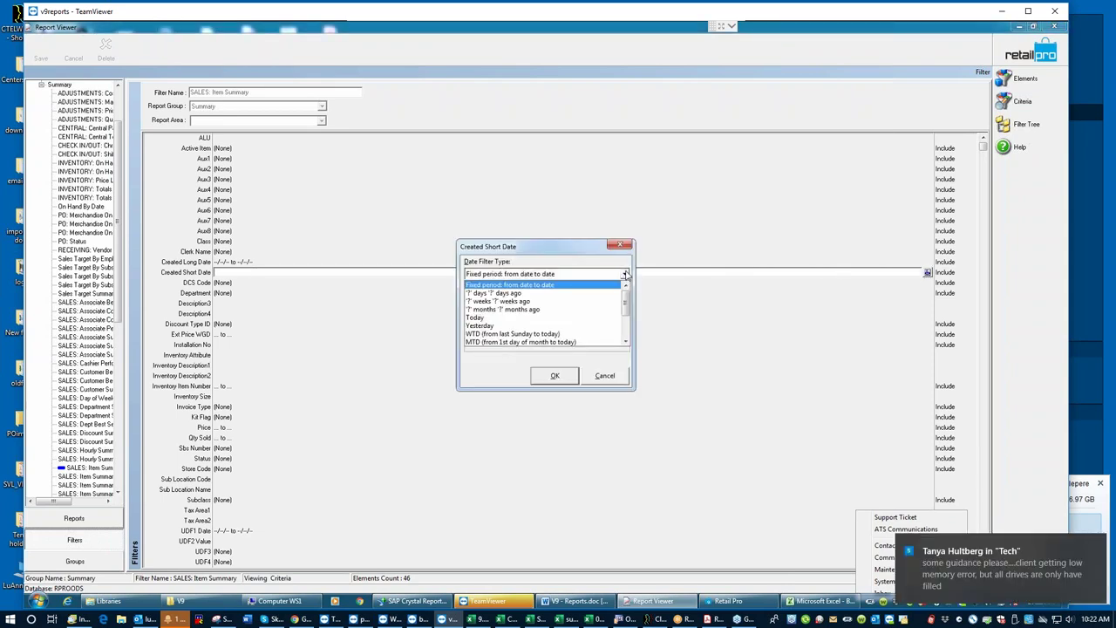
left_click(506, 293)
key("Tab")
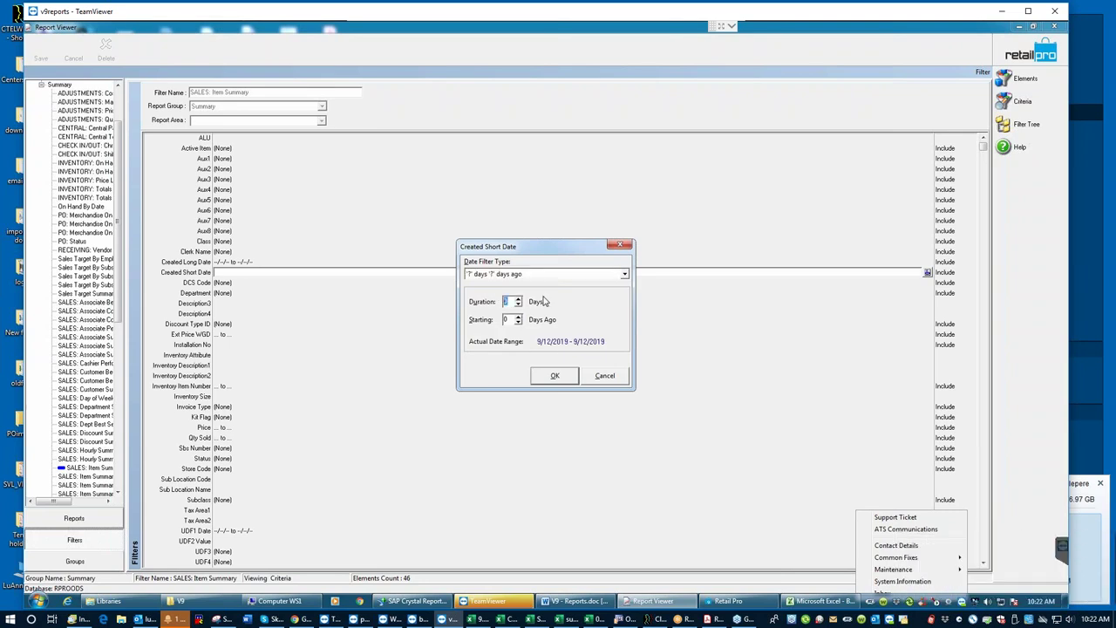
type("7")
key("Tab")
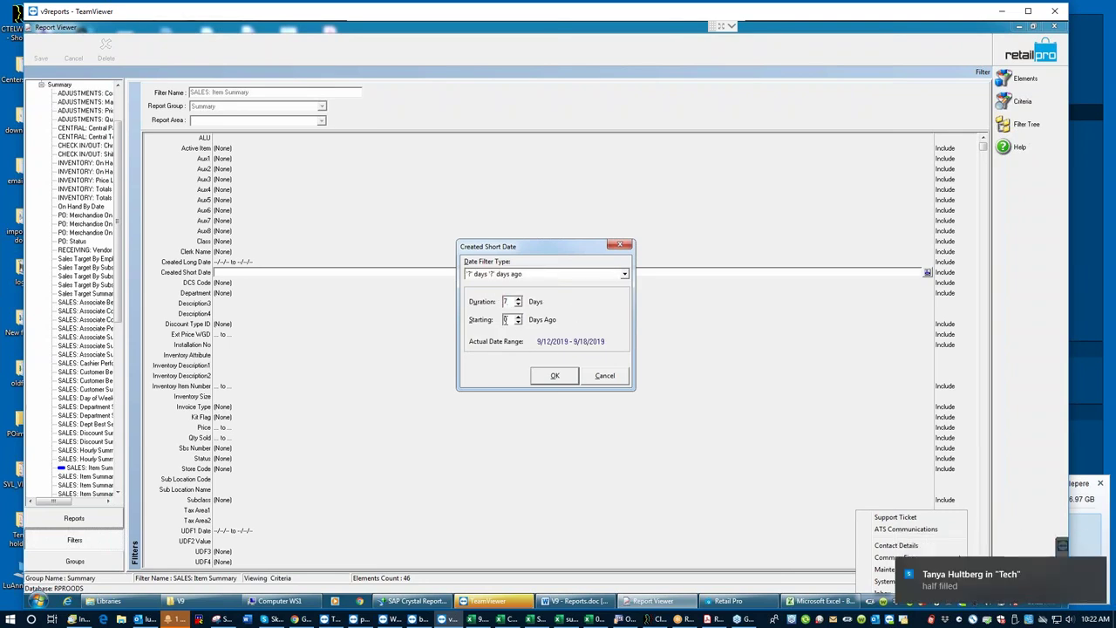
type("7")
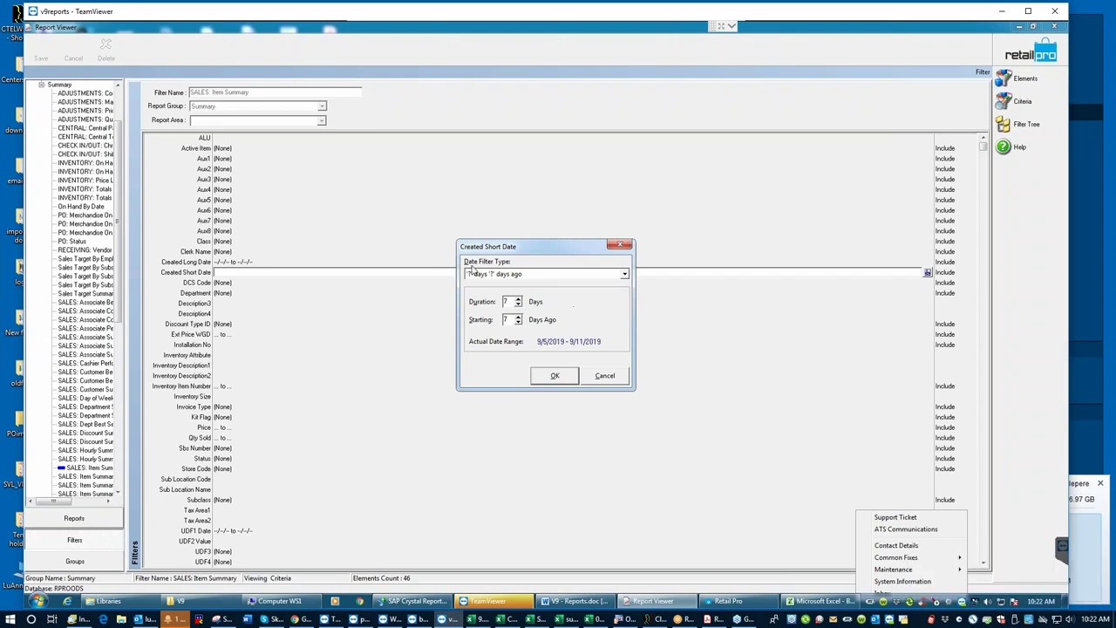
left_click(556, 375)
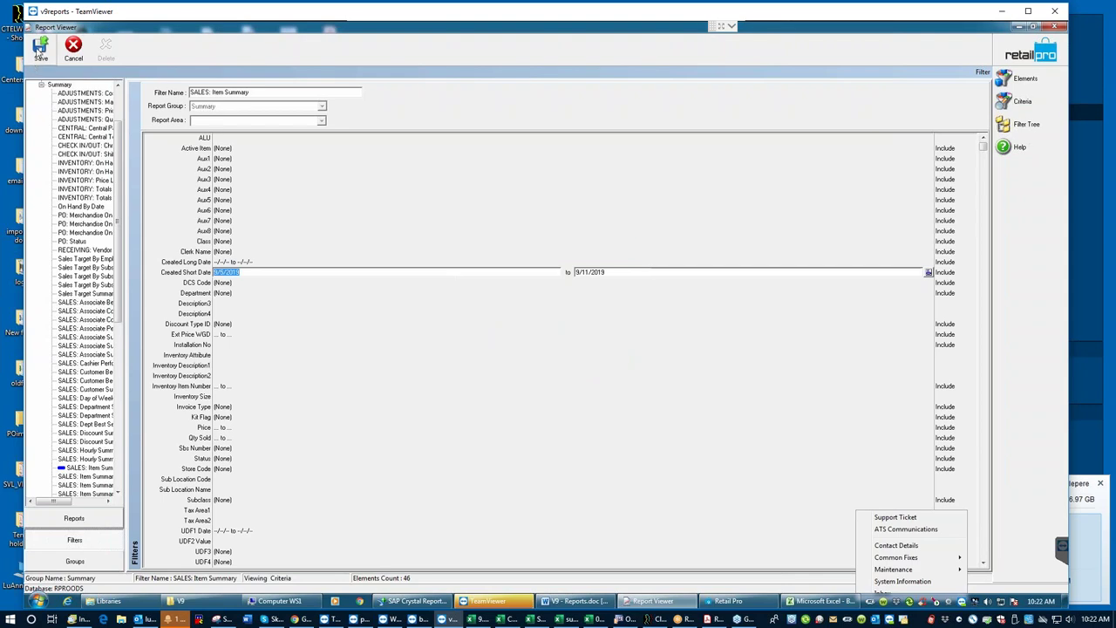
Save the changed SALES: Item Summary filter and confirm.
left_click(40, 50)
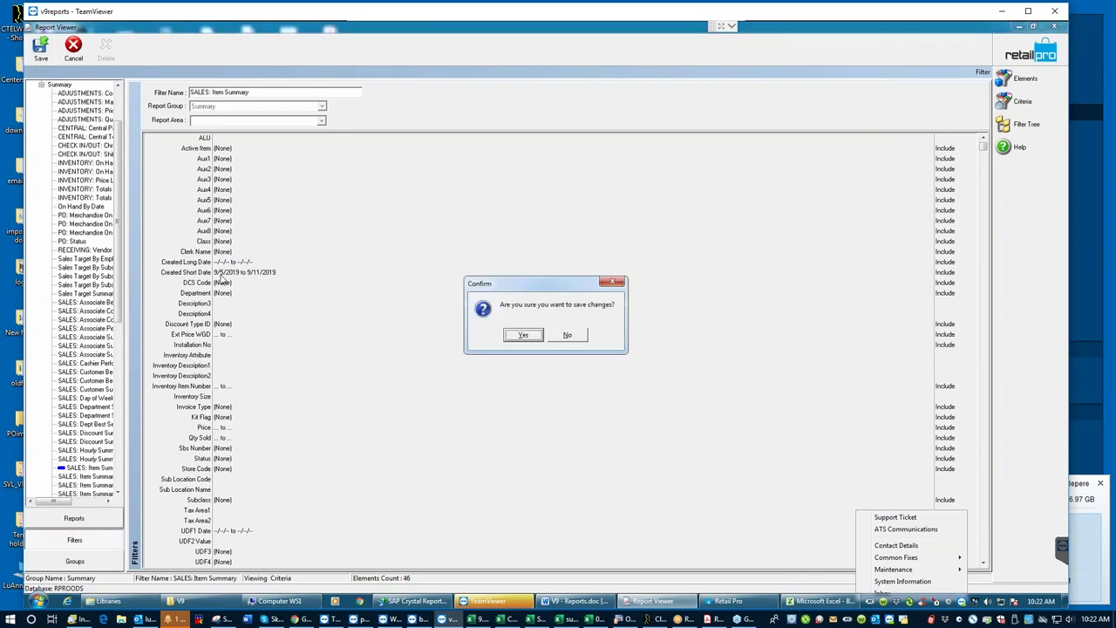
left_click(523, 335)
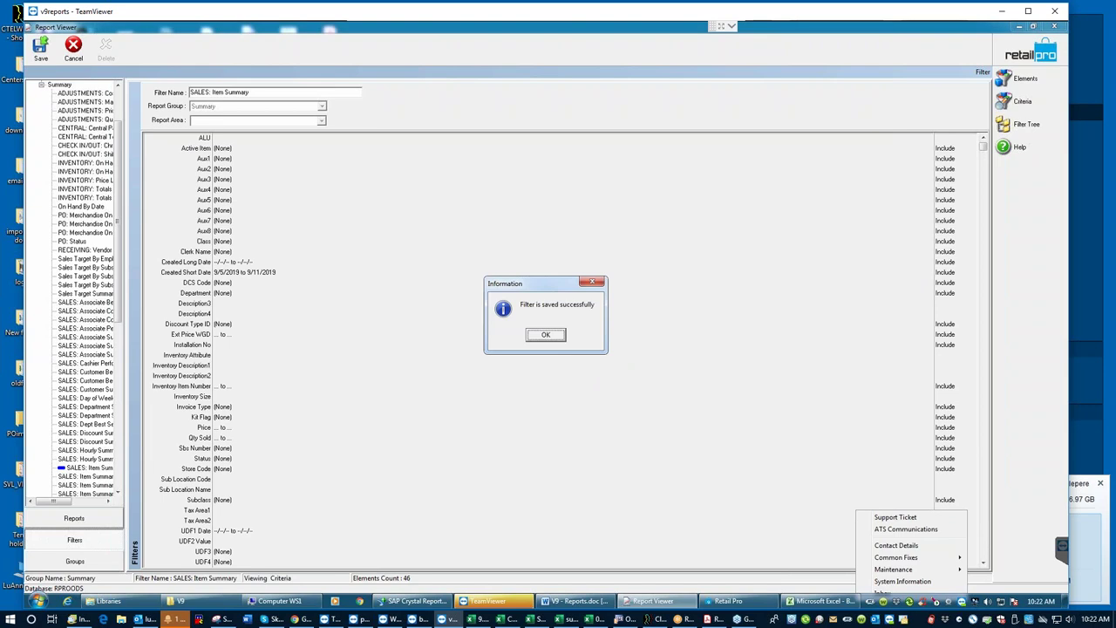
left_click(554, 335)
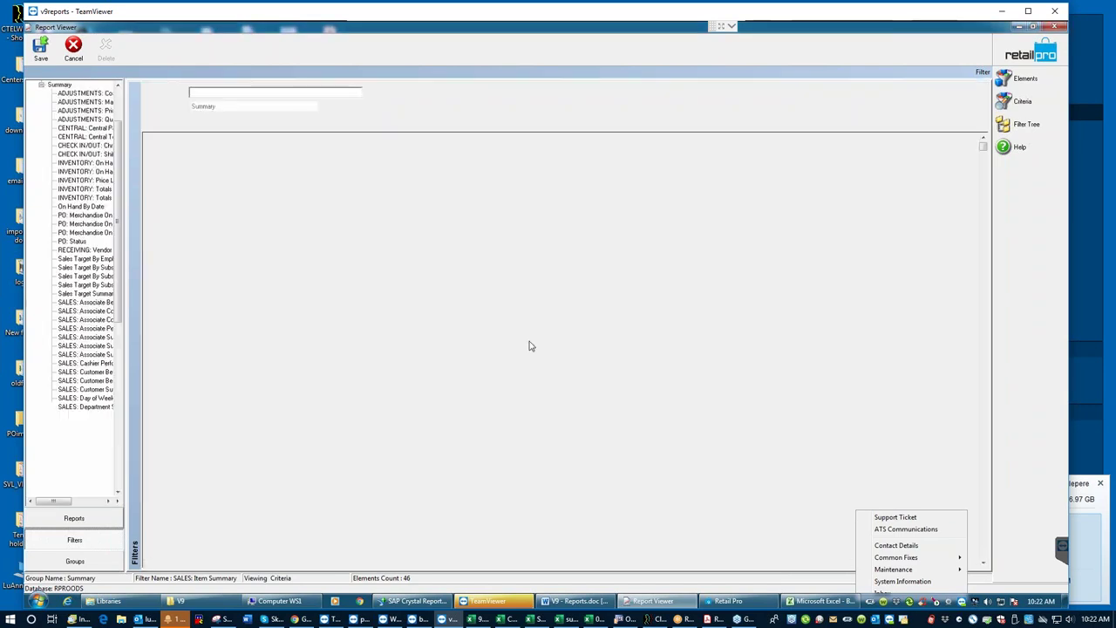
Open the SALES: Item Summary criteria dialog with Created Short Date 9/5/2019–9/11/2019.
left_click(74, 519)
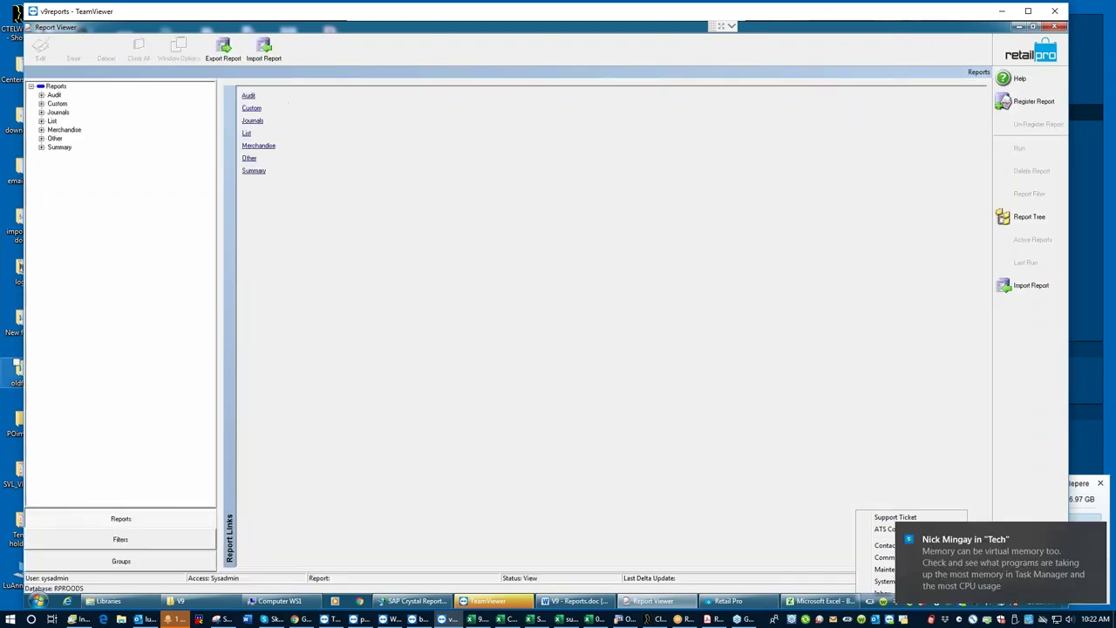
left_click(45, 152)
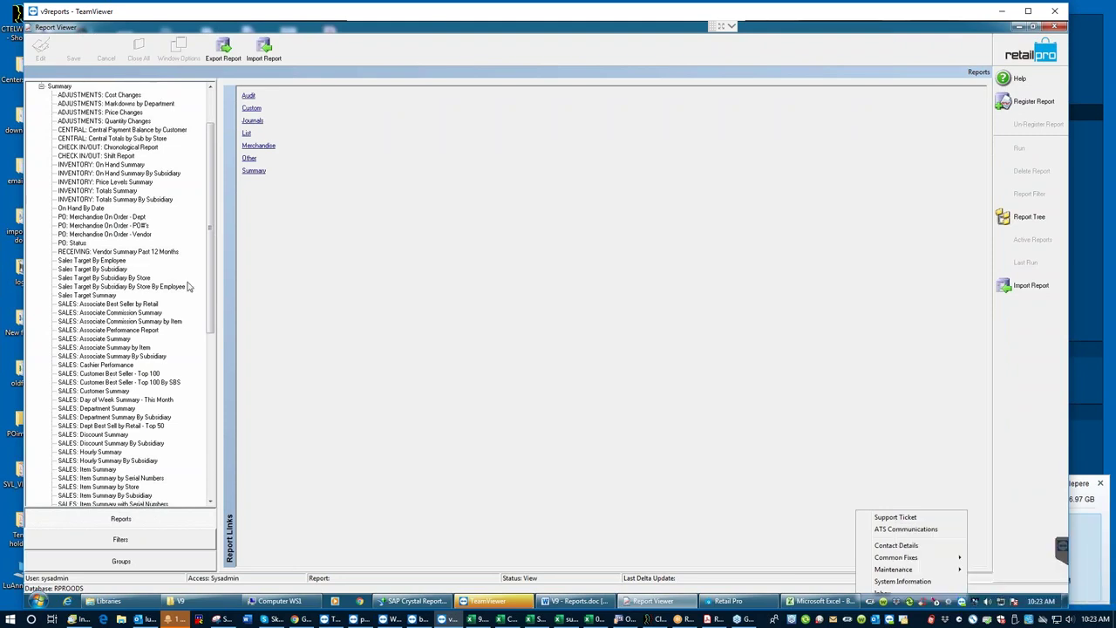
left_click_drag(210, 319, 210, 354)
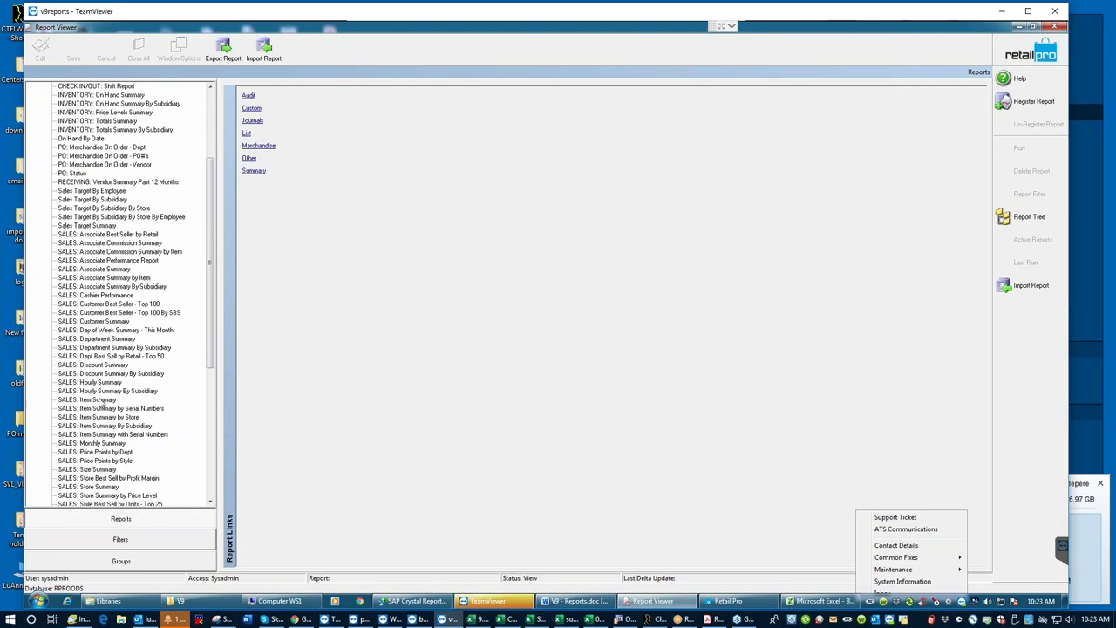
left_click(105, 400)
left_click(1029, 194)
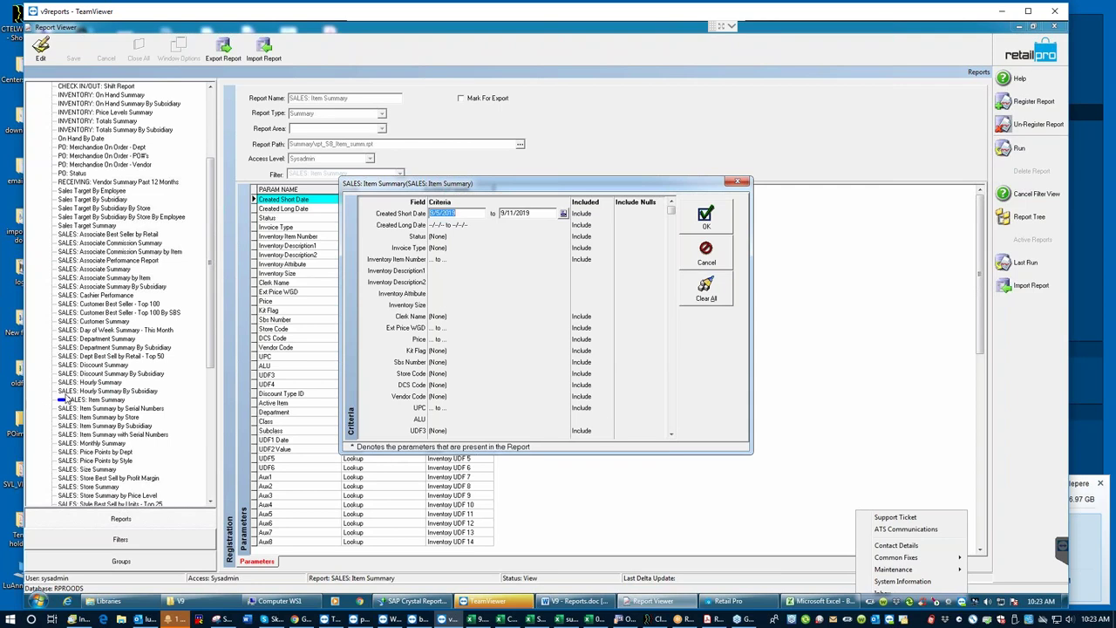
Run SALES: Item Summary for 9/5/2019–9/11/2019, dismiss 'No Records Found' and close it.
left_click(711, 220)
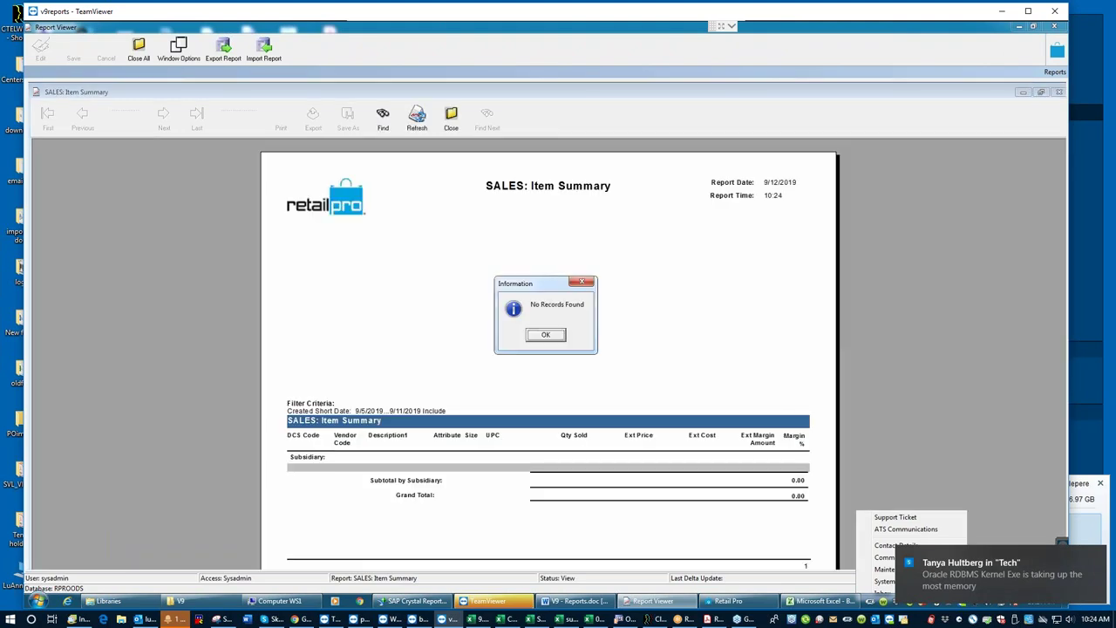
left_click(546, 335)
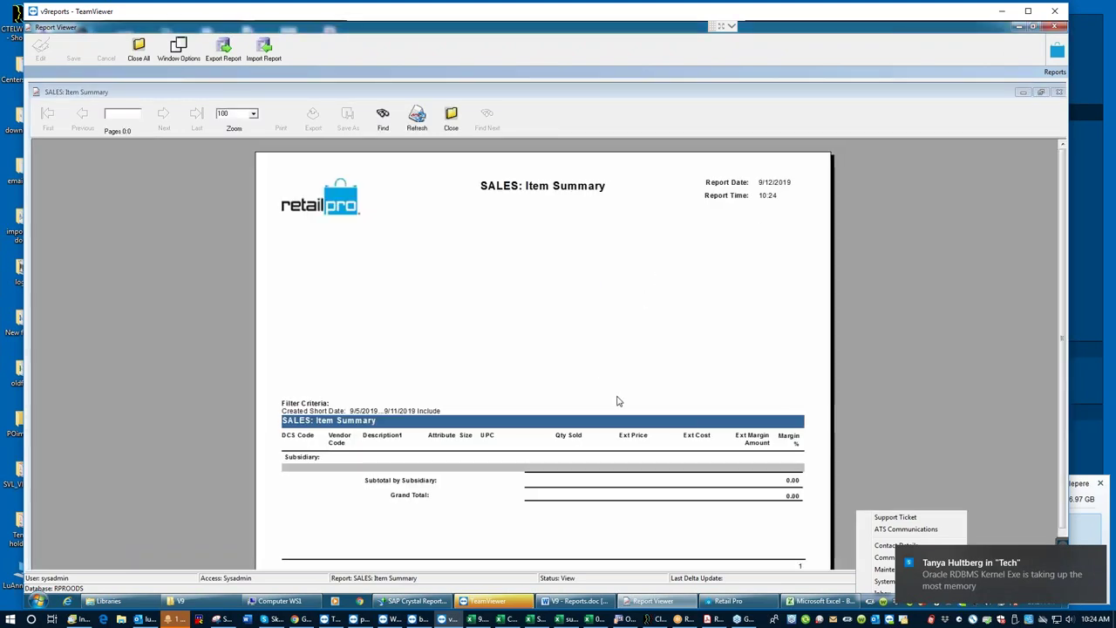
left_click(451, 118)
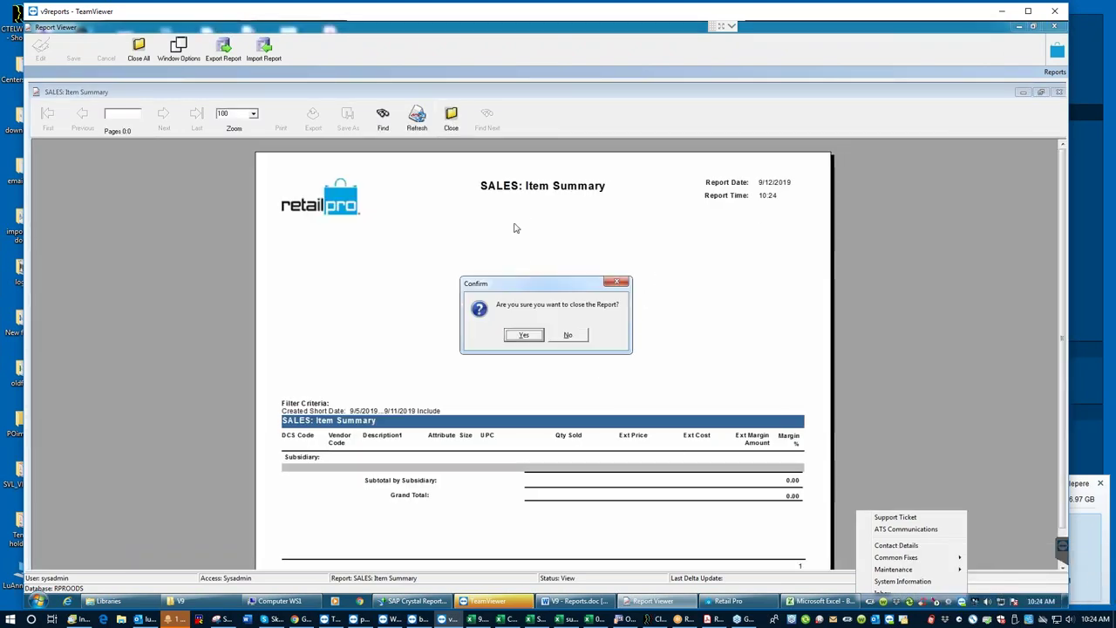
left_click(520, 338)
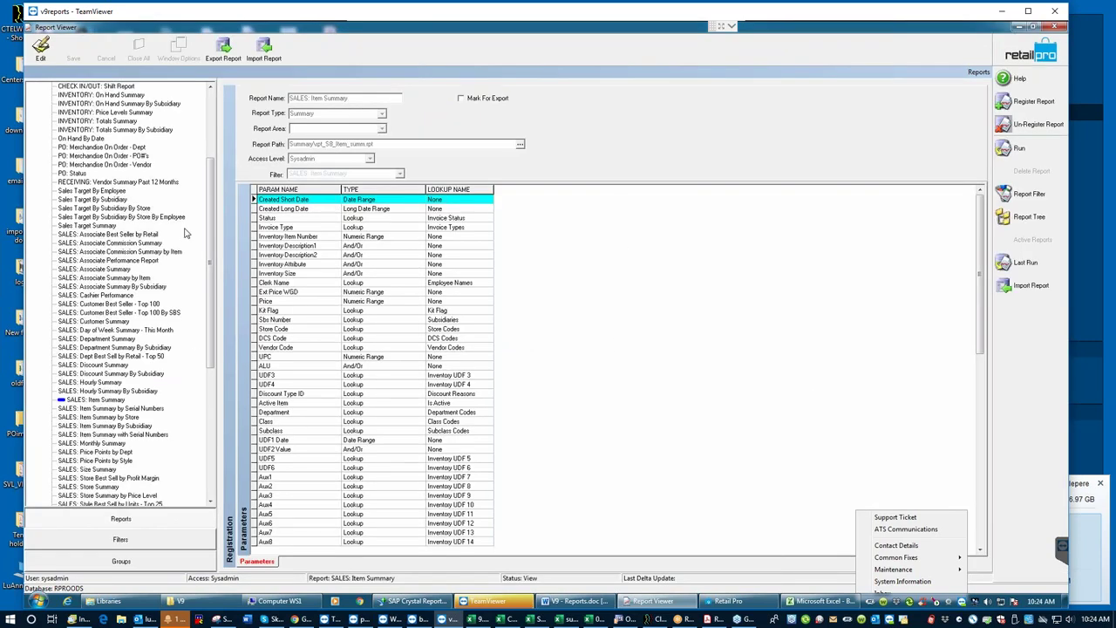
left_click_drag(212, 296, 223, 161)
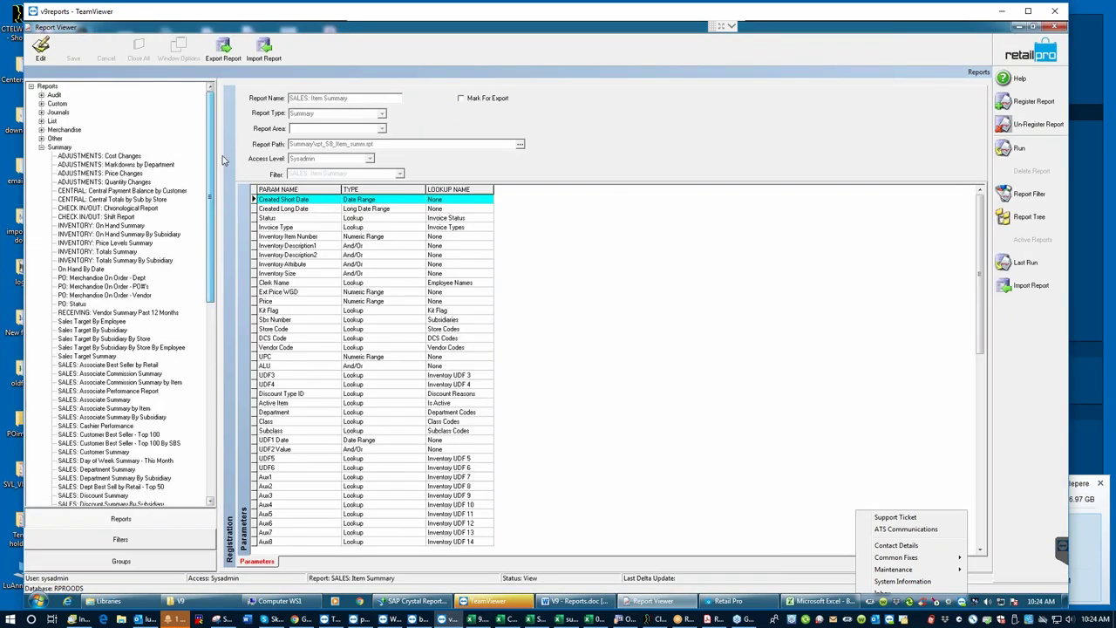
Collapse Summary, expand Custom and scroll to BHD SALES: Item Summary With Desc 2.
left_click(40, 148)
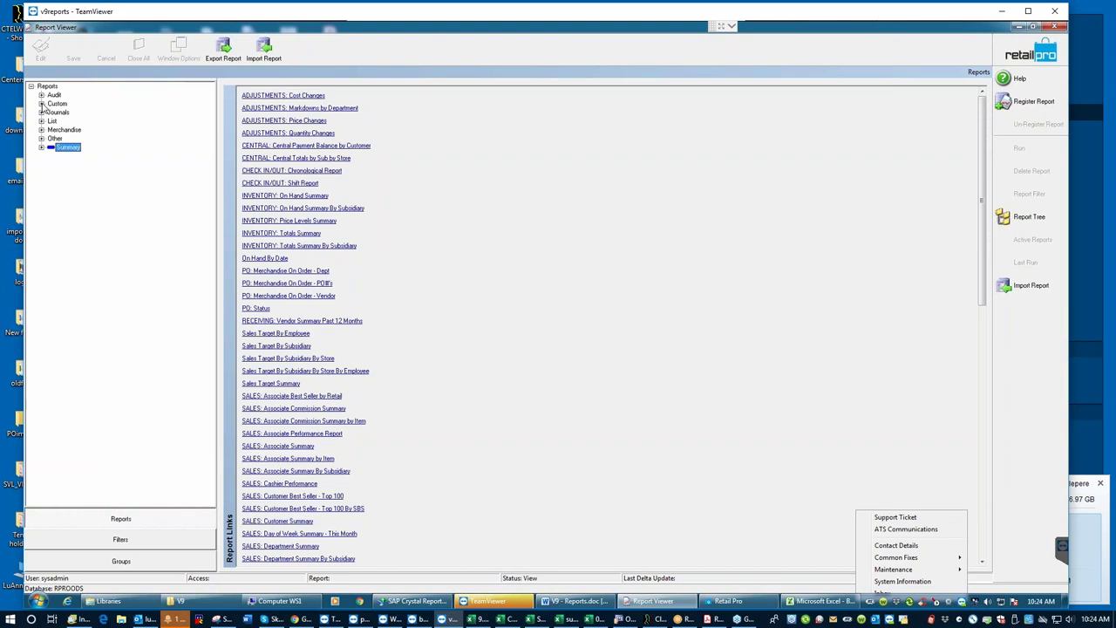
left_click(41, 103)
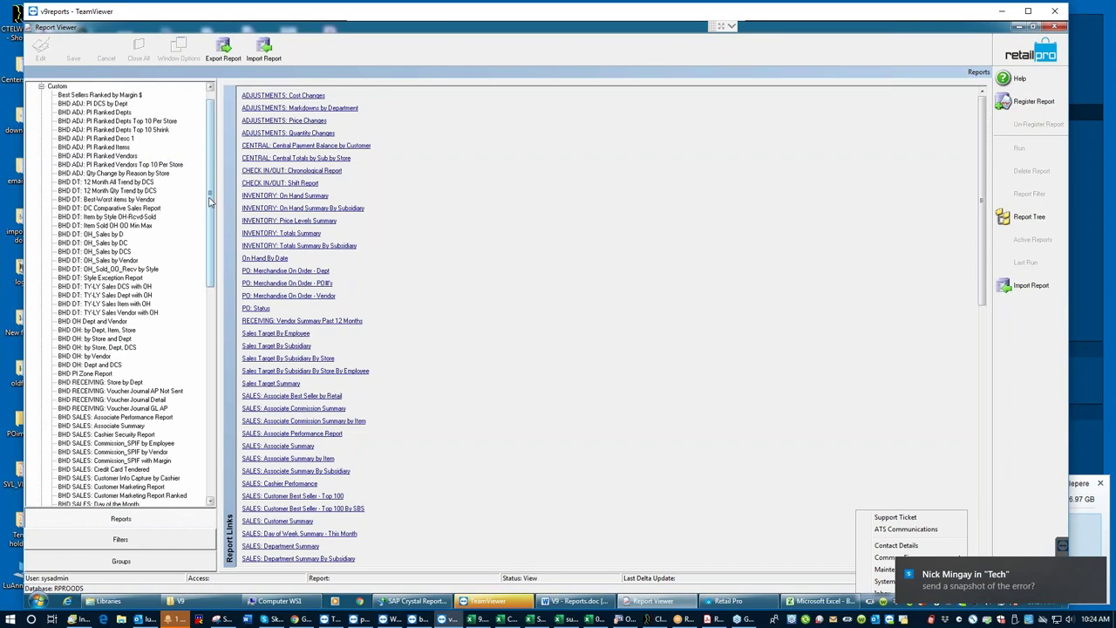
left_click_drag(209, 201, 209, 231)
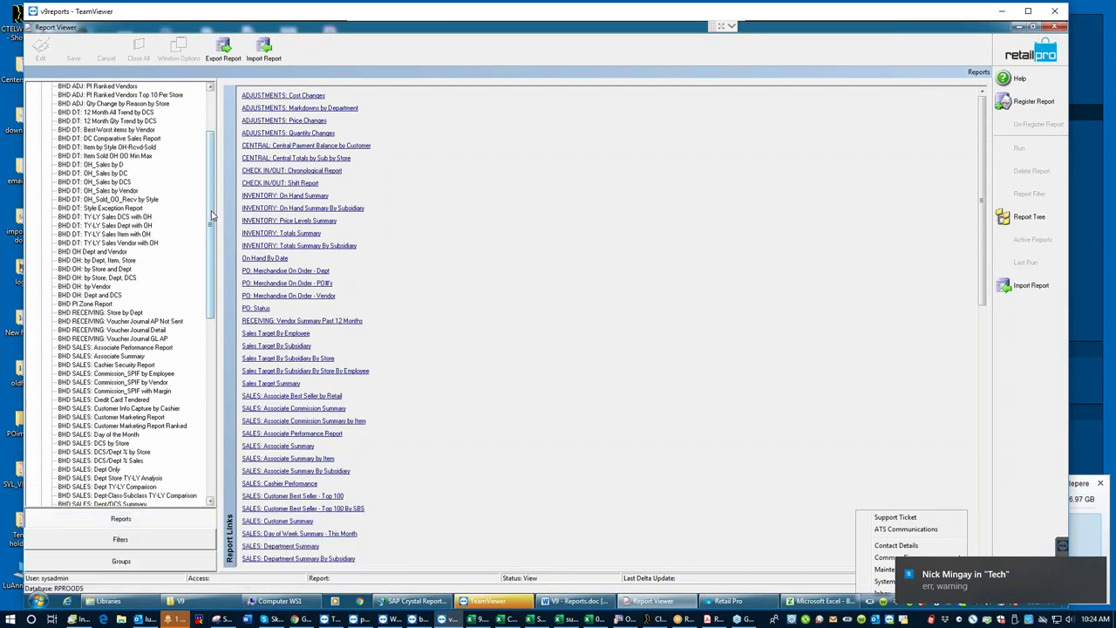
scroll(140, 358, "down", 8)
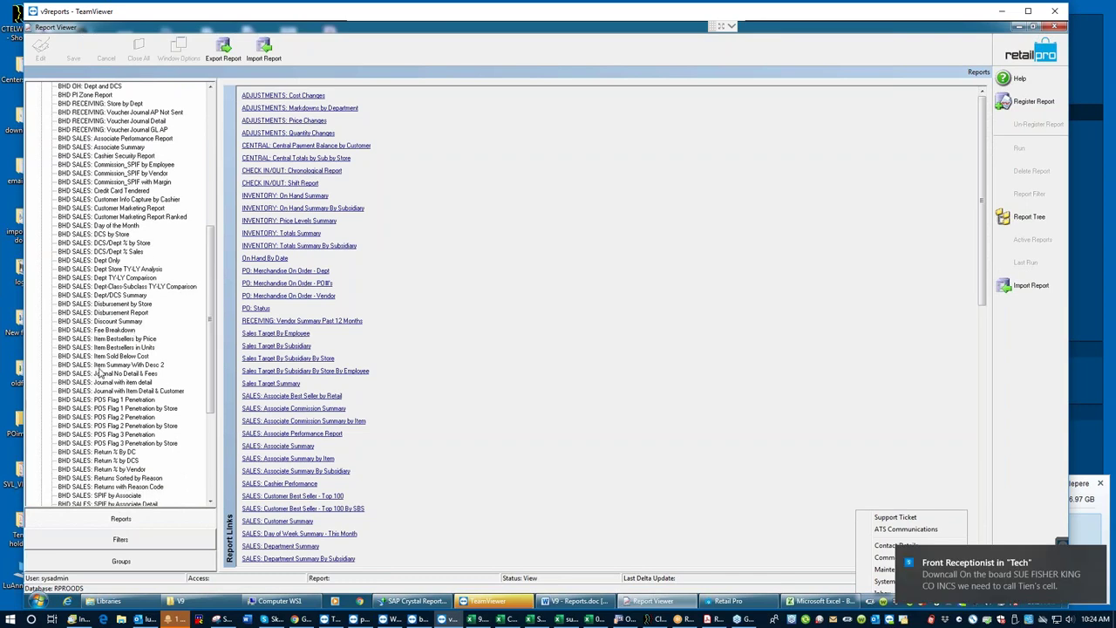
Select BHD SALES: Item Summary With Desc 2 and bring up its run criteria.
left_click(103, 365)
left_click(103, 365)
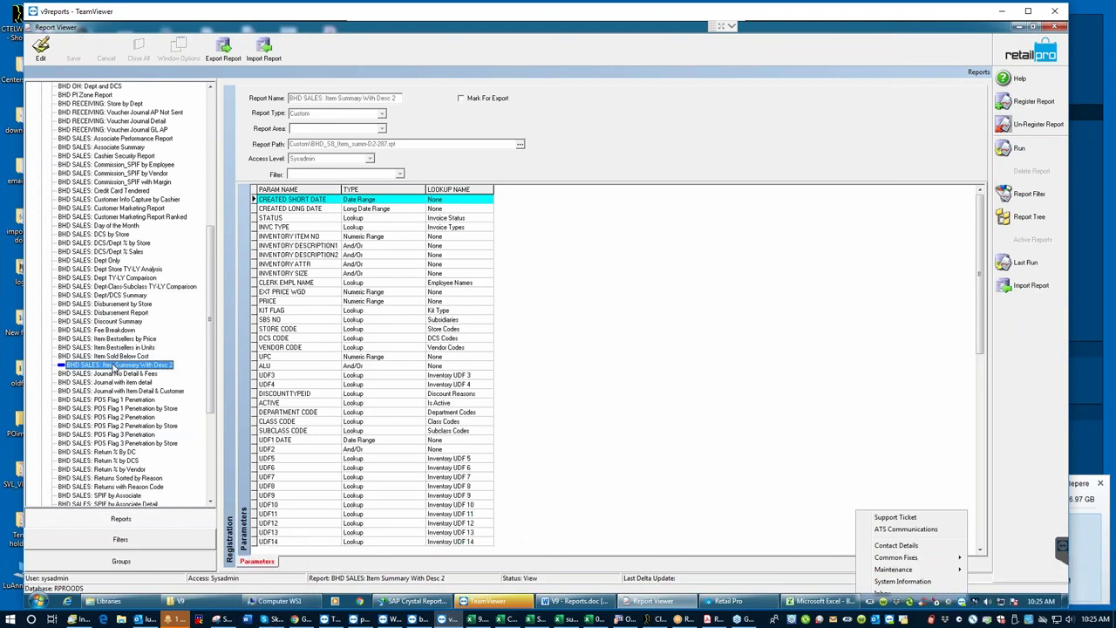
left_click(1022, 148)
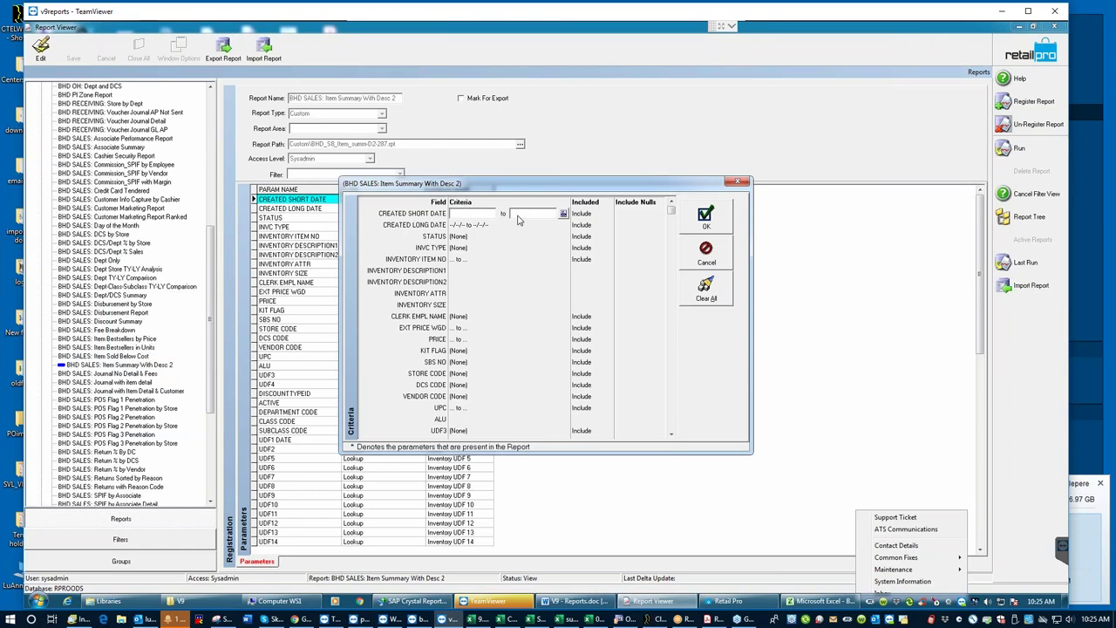
Set Created Short Date to YTD, 1/1/2019–9/12/2019.
left_click(563, 214)
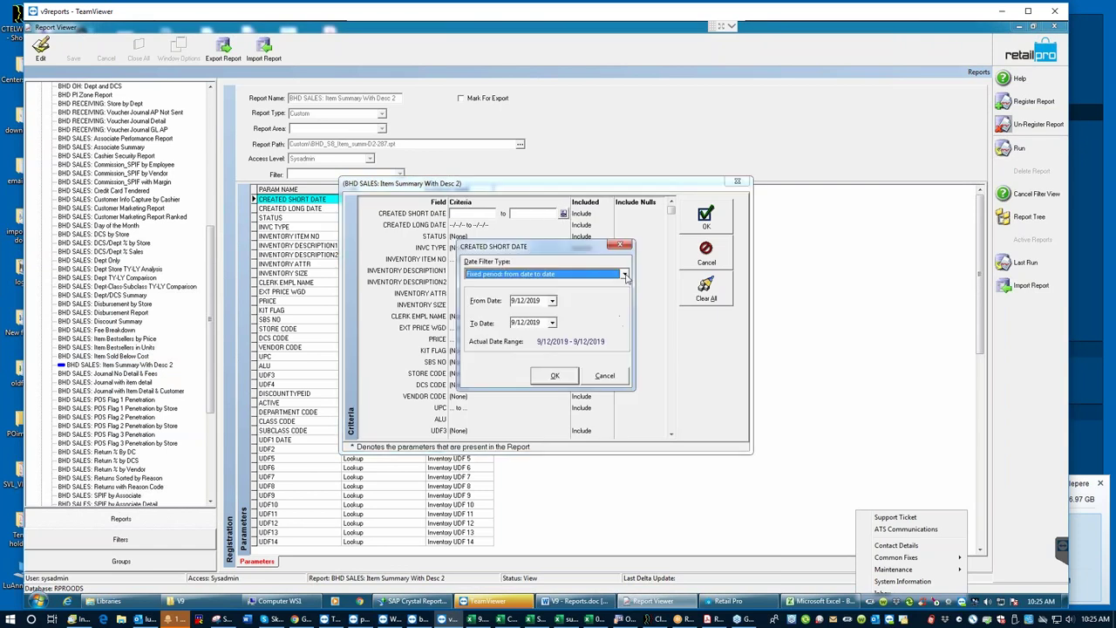
left_click(625, 274)
scroll(616, 344, "down", 1)
scroll(615, 344, "down", 1)
left_click(533, 342)
left_click(555, 375)
Run BHD SALES: Item Summary With Desc 2 year-to-date, review the rows, then close it.
left_click(706, 217)
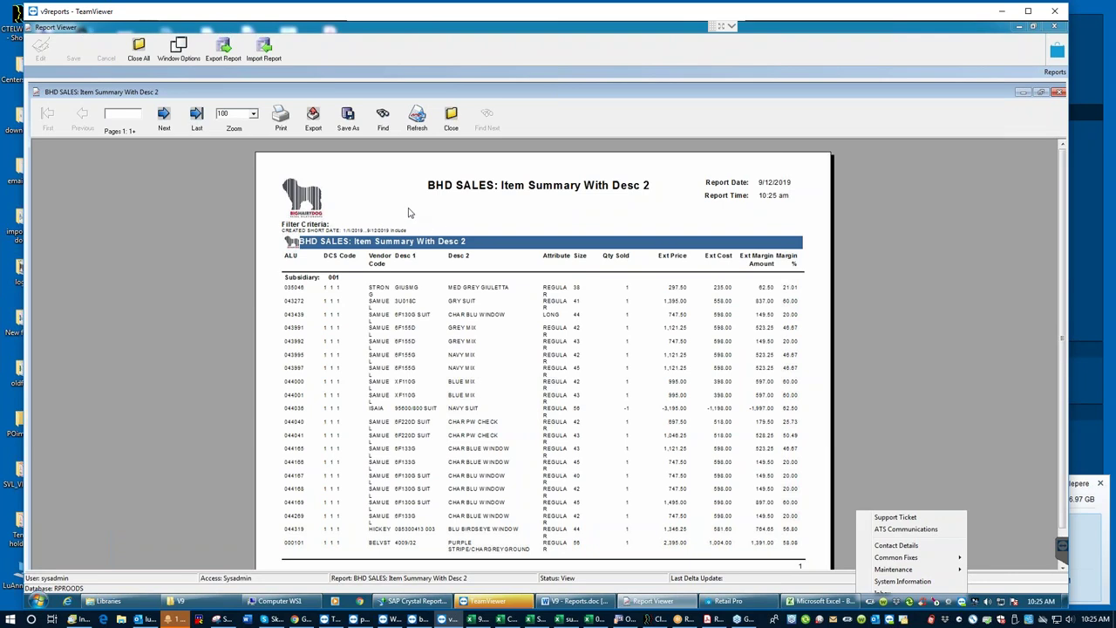
left_click(451, 122)
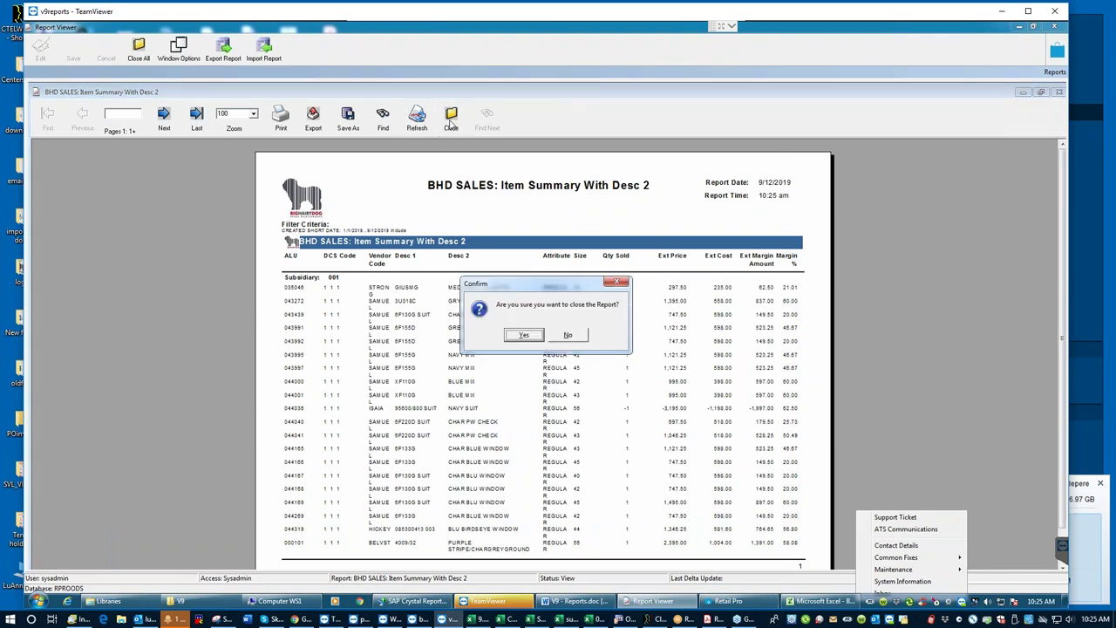
left_click(524, 335)
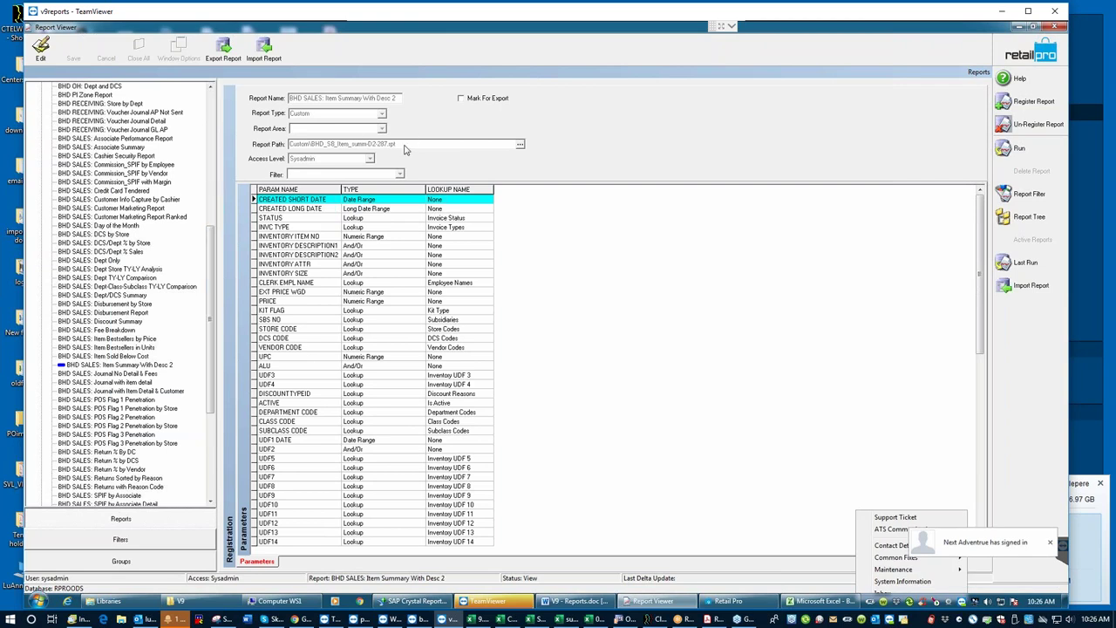
left_click(125, 365)
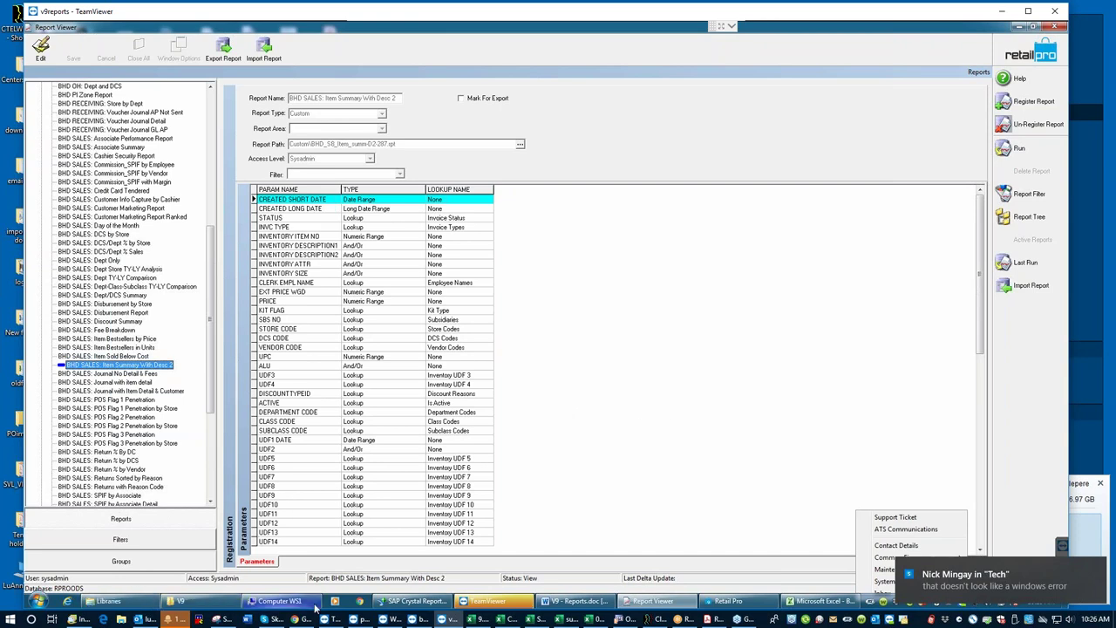
Review the Parameters list of BHD SALES: Item Summary With Desc 2, CREATED SHORT DATE through UDF14.
mouse_move(425, 604)
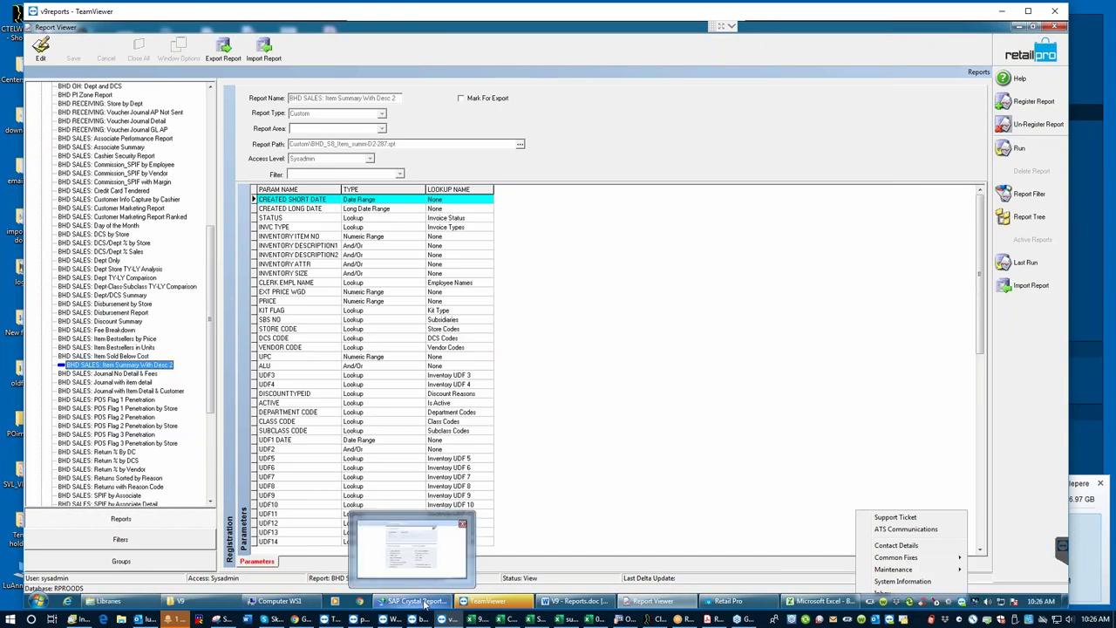
Bring SAP Crystal Reports to the front on its Start Page.
left_click(418, 602)
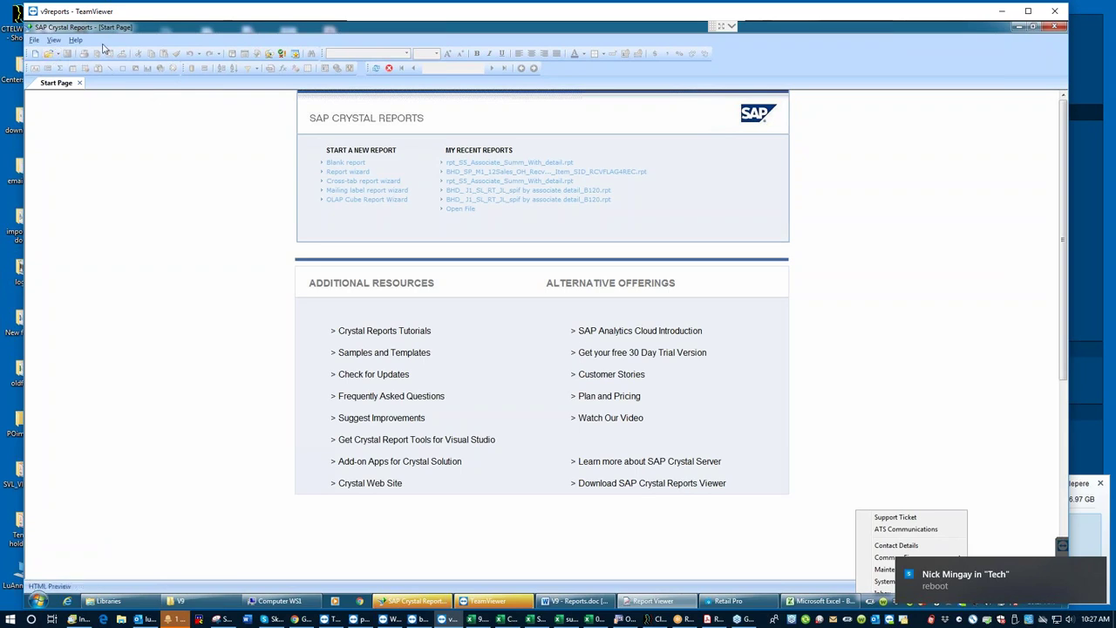
In the Open dialog, browse Local Disk (R:) into RetailPro9 > Reports.
left_click(51, 54)
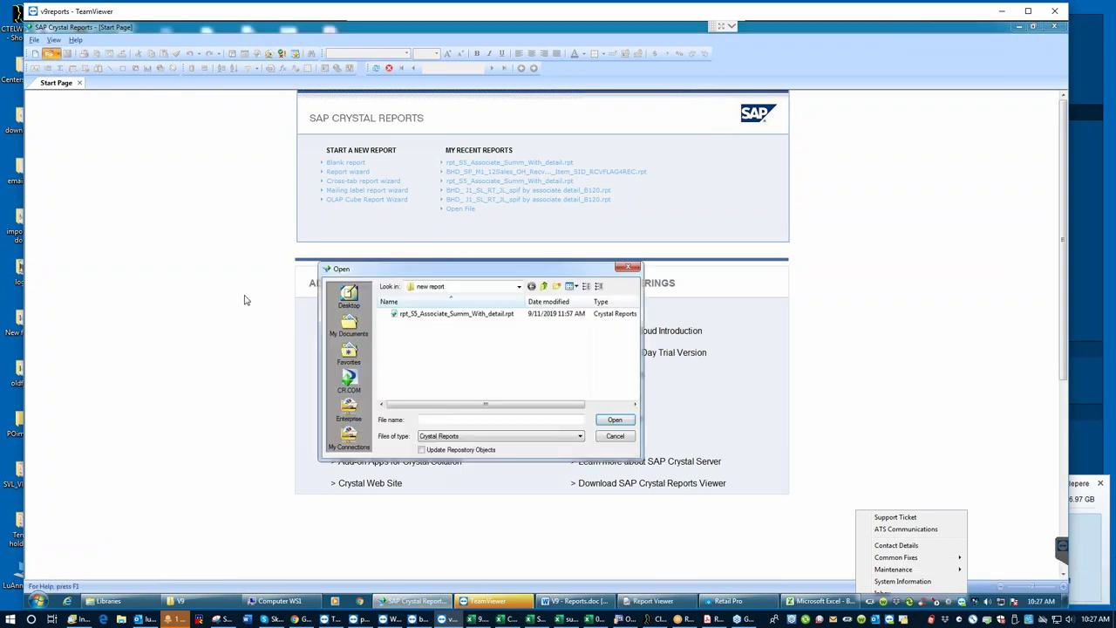
left_click(519, 287)
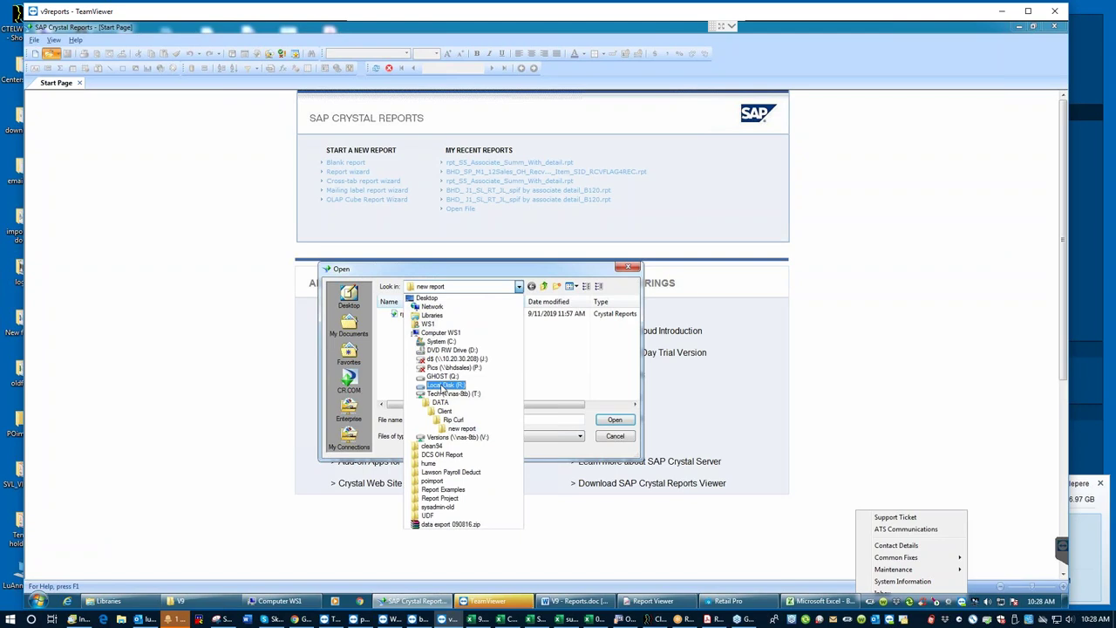
left_click(443, 385)
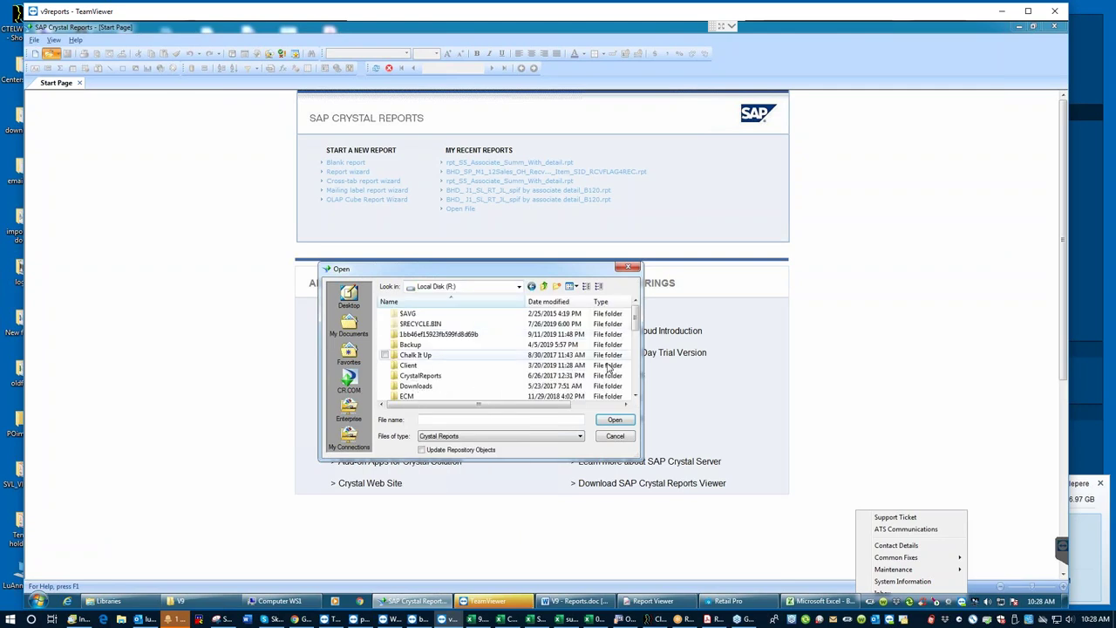
left_click(635, 396)
left_click(636, 395)
scroll(589, 385, "down", 4)
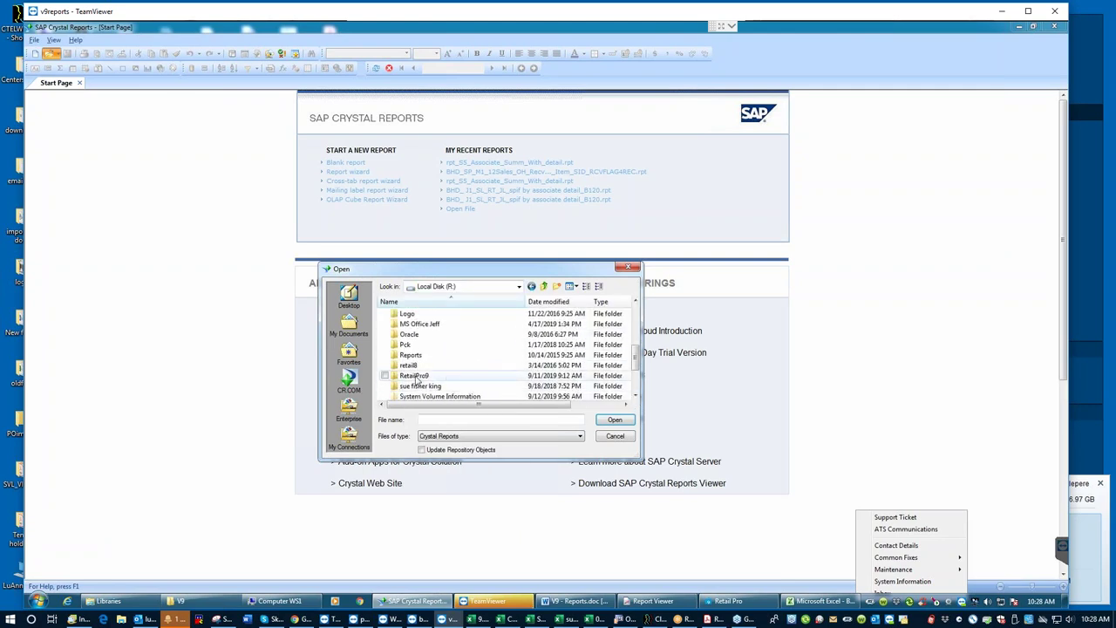
left_click(417, 377)
double_click(448, 377)
scroll(637, 397, "down", 3)
scroll(558, 384, "down", 3)
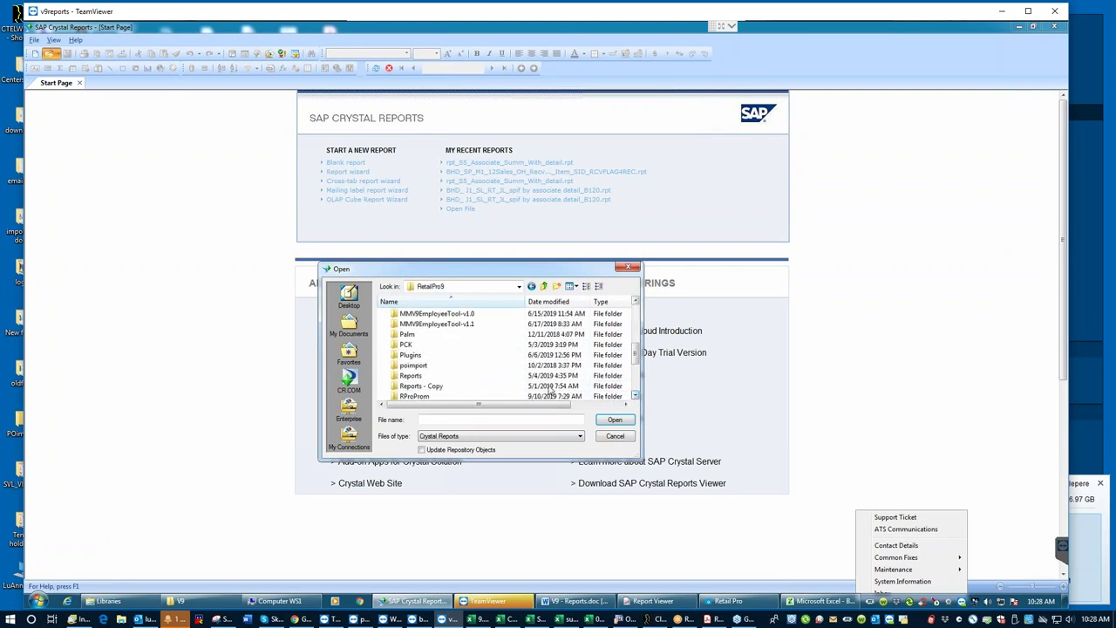
double_click(422, 379)
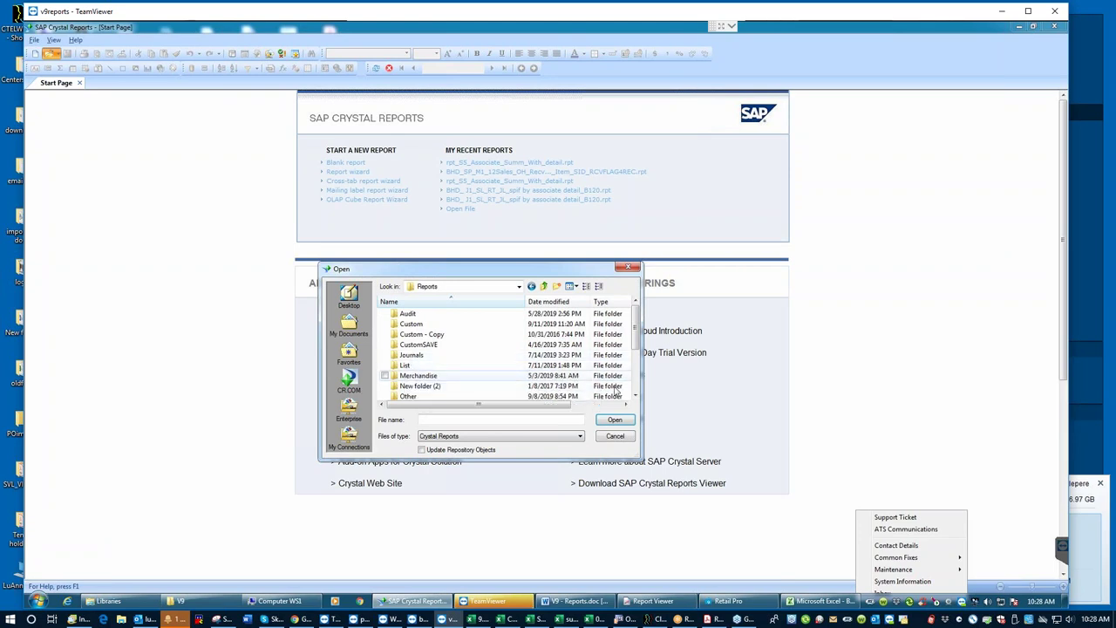
Select BHD_S8_Item_summ-D2-287.rpt in the Custom folder and compare its path in Report Viewer.
scroll(508, 392, "down", 2)
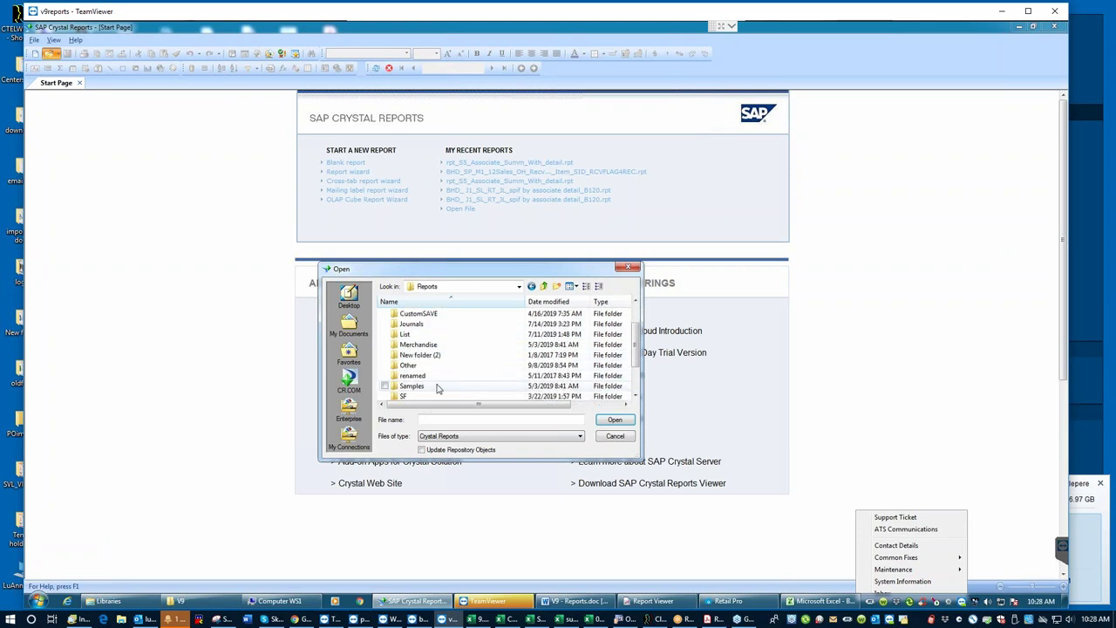
left_click(637, 396)
left_click(636, 397)
left_click(637, 397)
left_click_drag(637, 361, 637, 323)
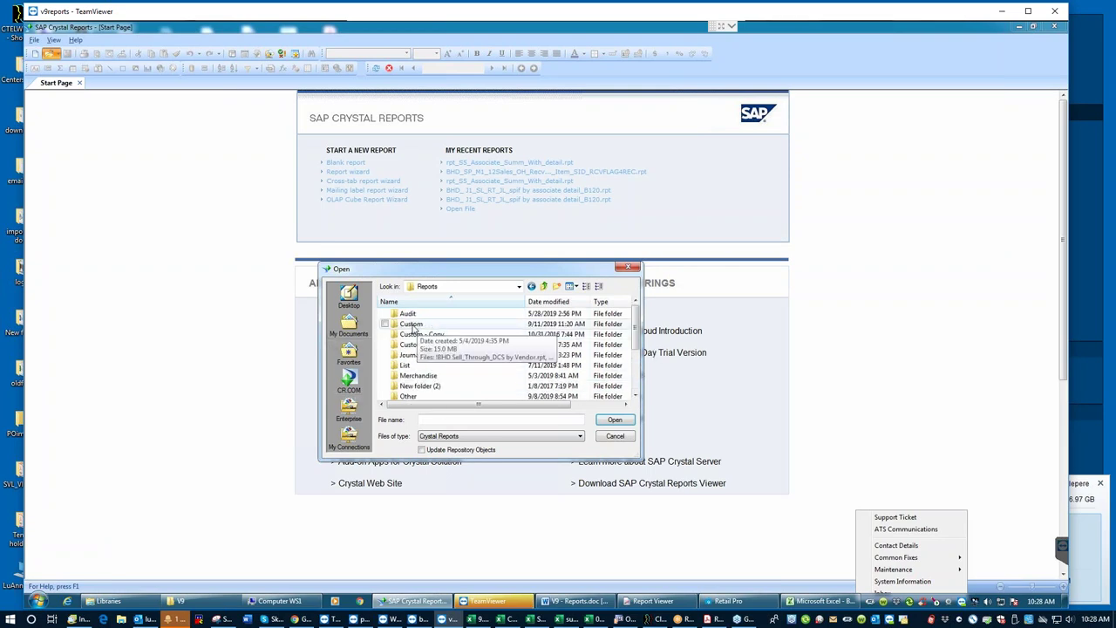
left_click(413, 326)
double_click(413, 326)
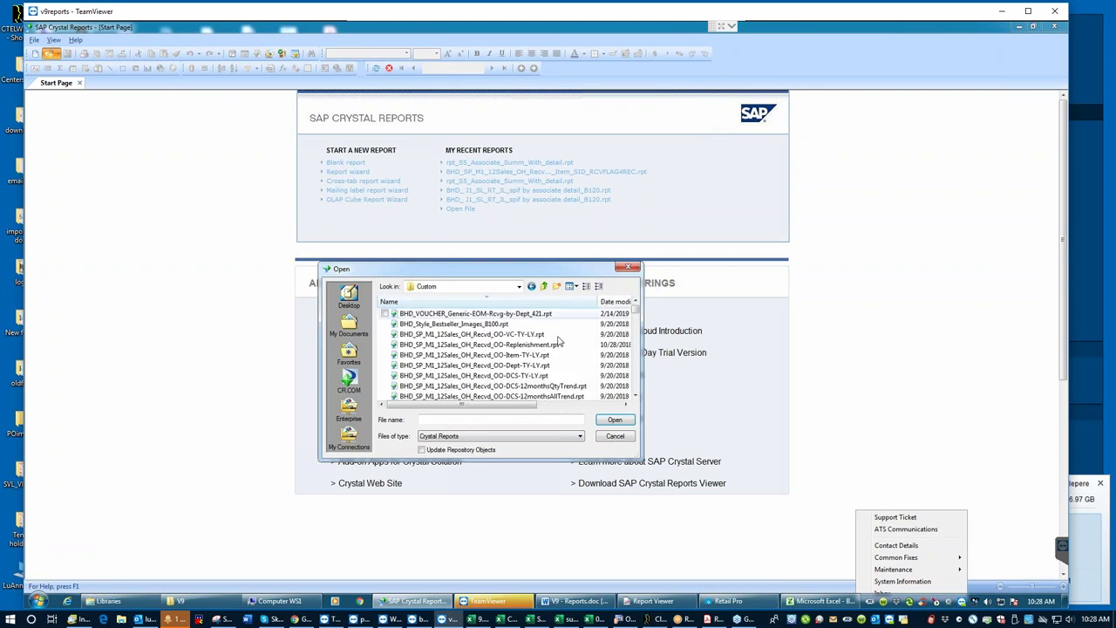
scroll(407, 307, "up", 5)
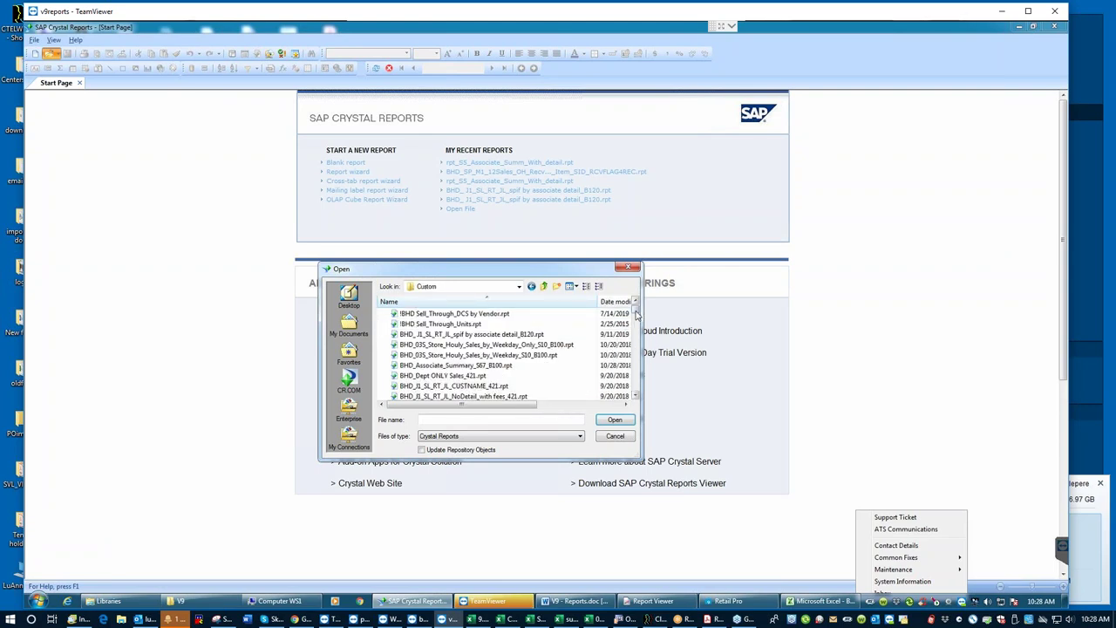
left_click_drag(636, 316, 639, 360)
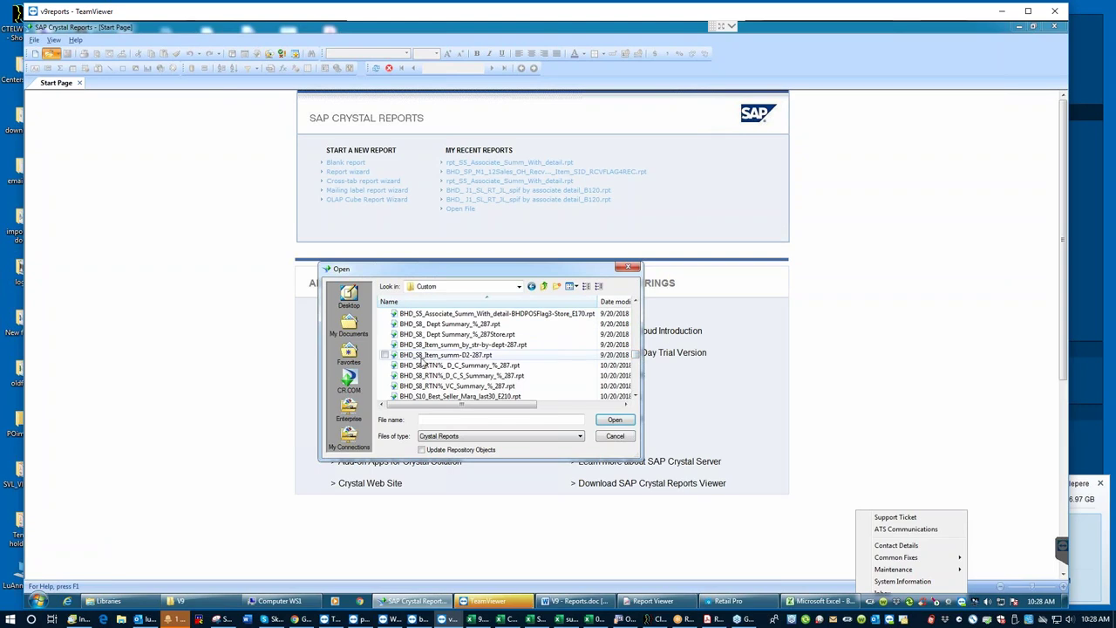
left_click(420, 356)
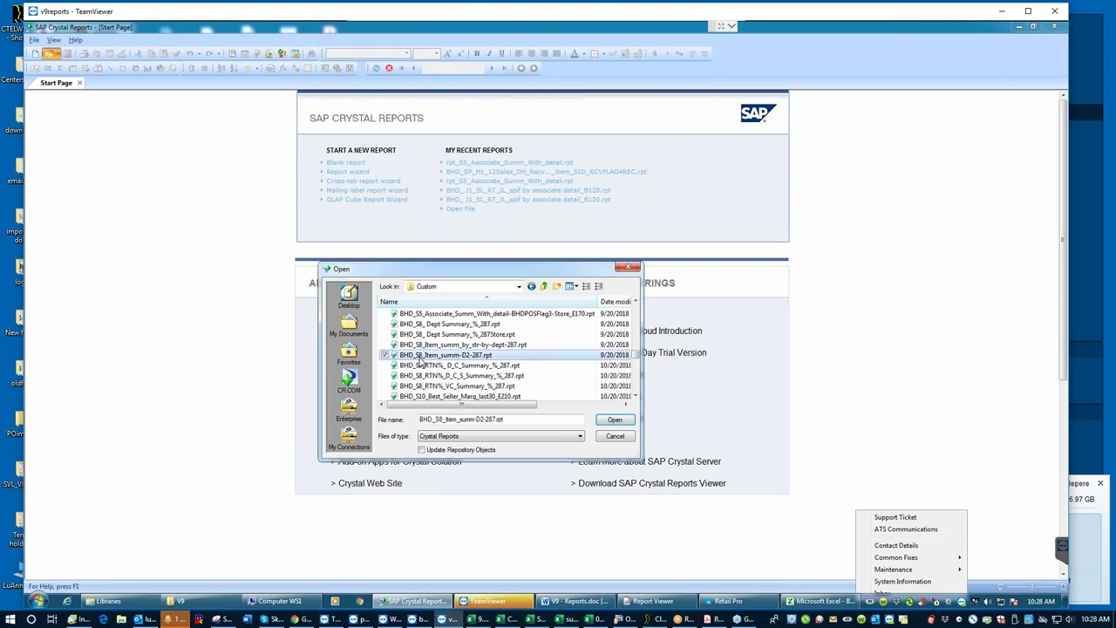
left_click(660, 603)
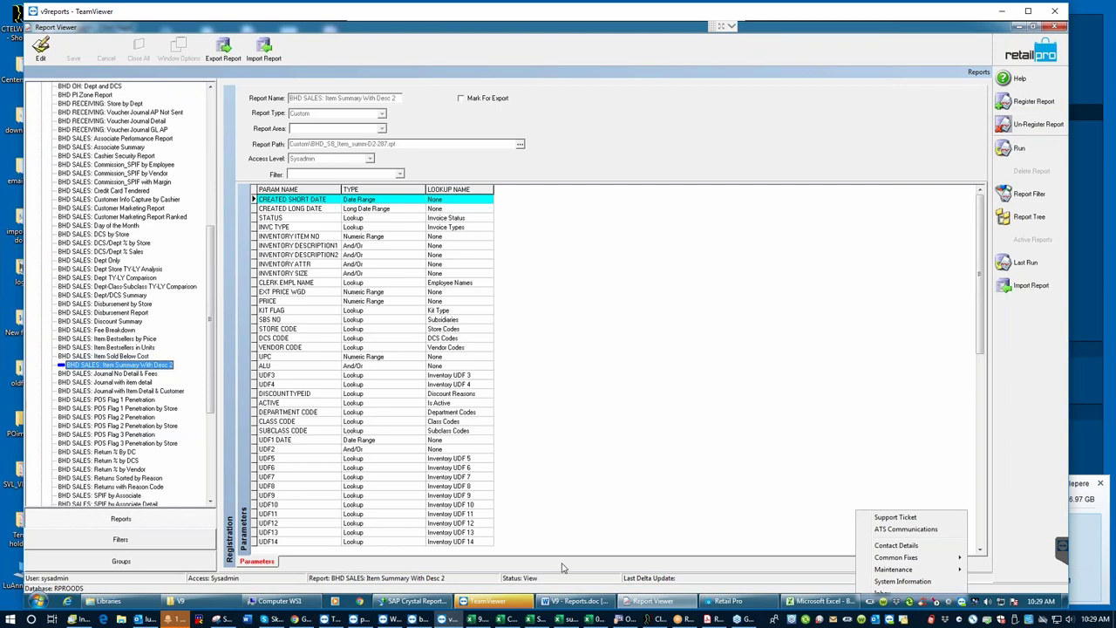
left_click(423, 608)
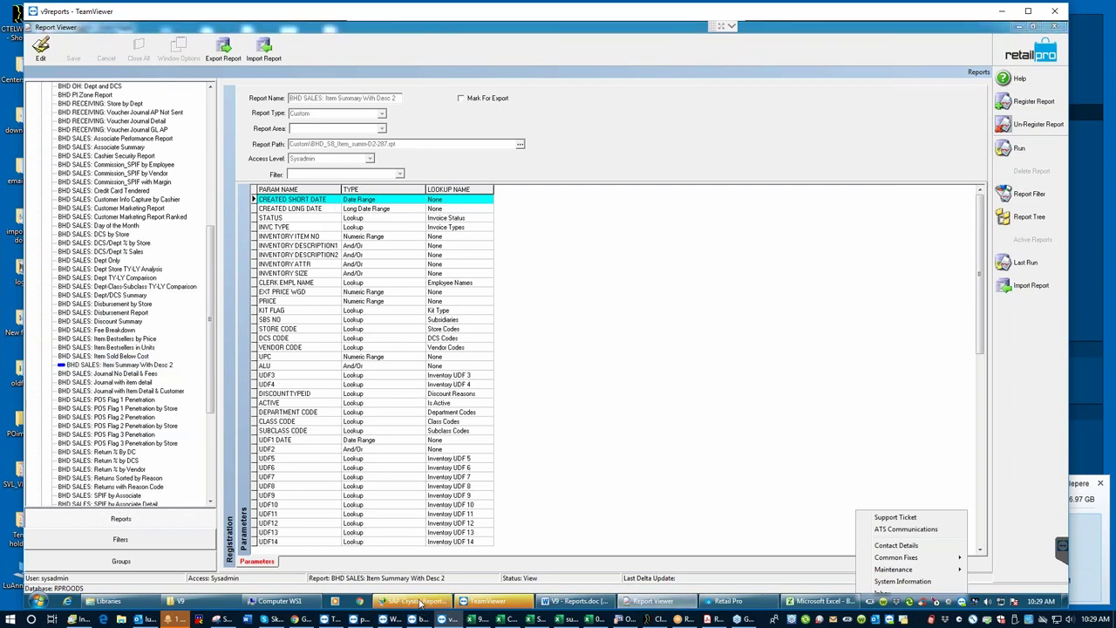
Load BHD_S8_Item_summ-D2-287.rpt into Crystal Reports for design.
left_click(1016, 28)
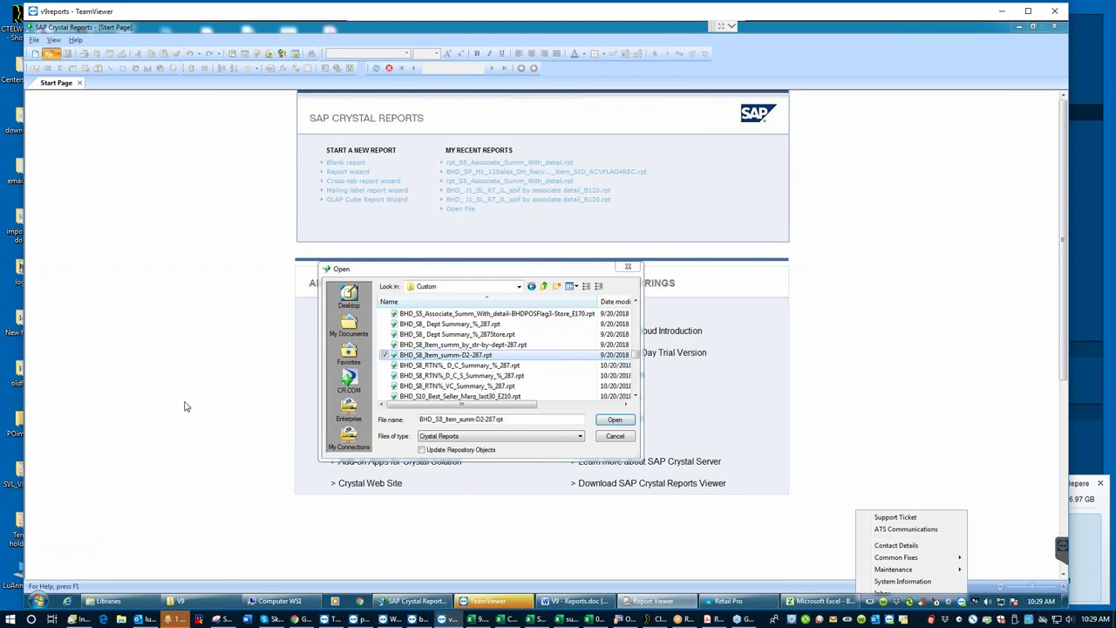
left_click(639, 384)
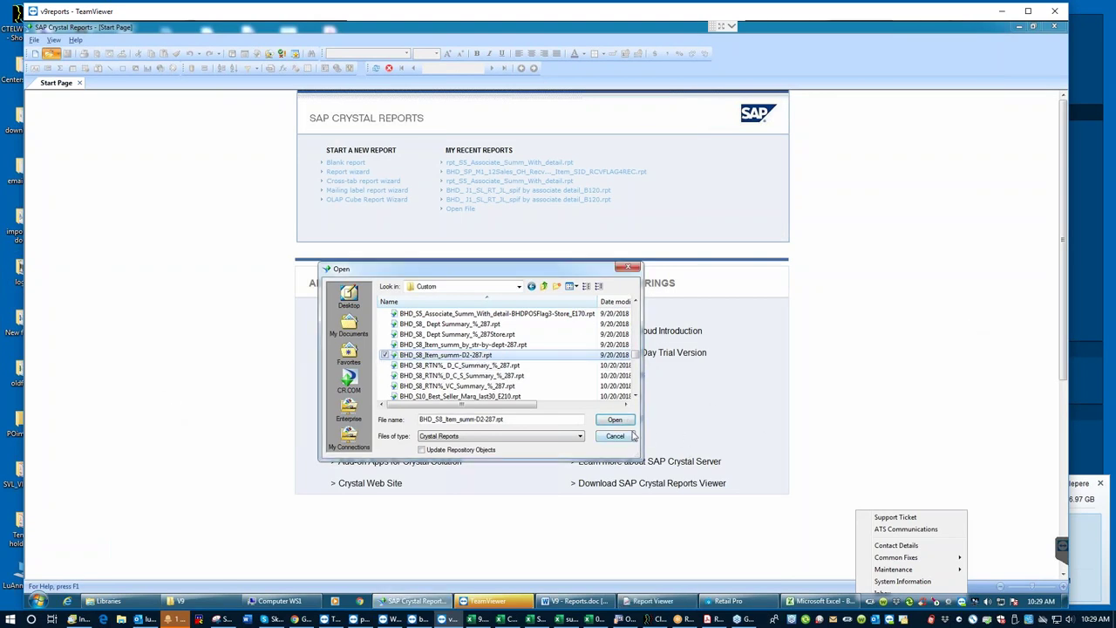
left_click(614, 421)
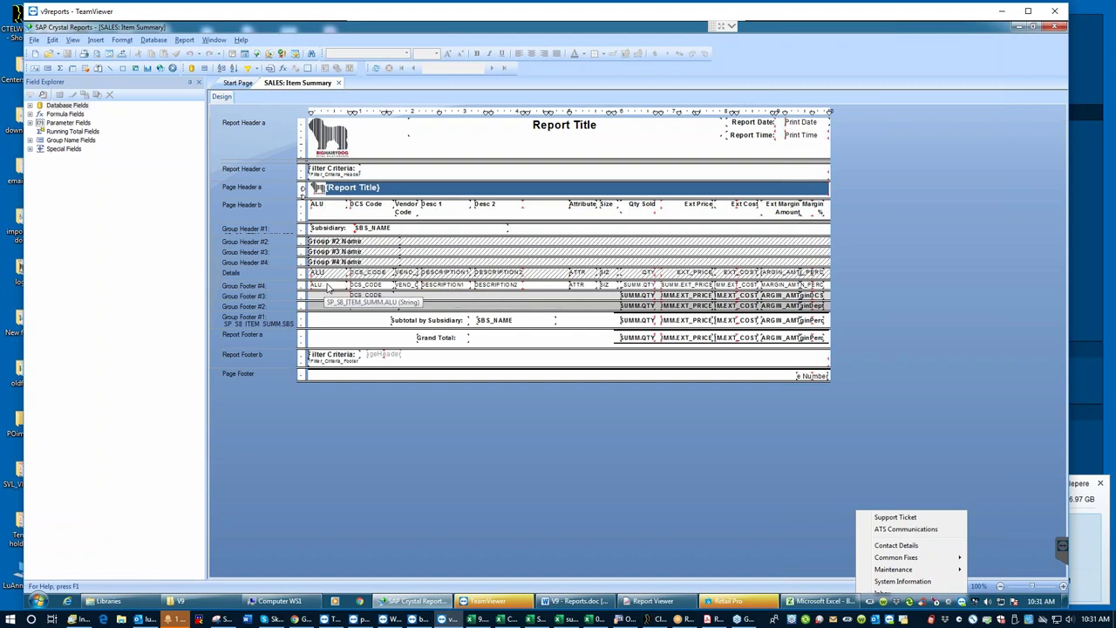
Inspect the ALU, VEND_CODE and DESCRIPTION1 fields in Group Footer #4.
left_click(330, 288)
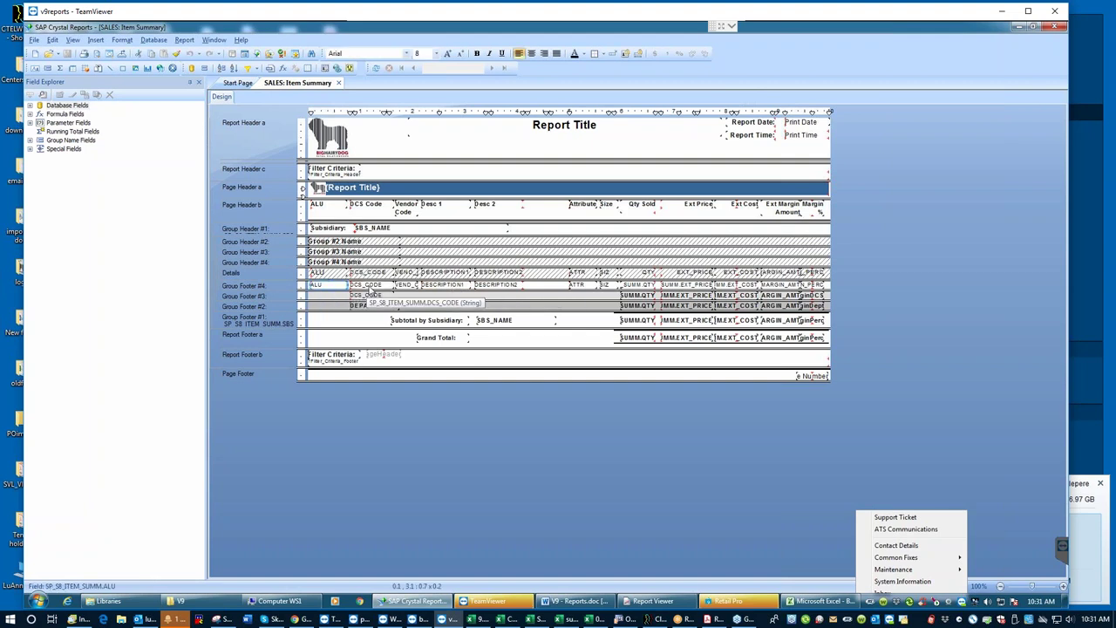
left_click(408, 285)
left_click(447, 286)
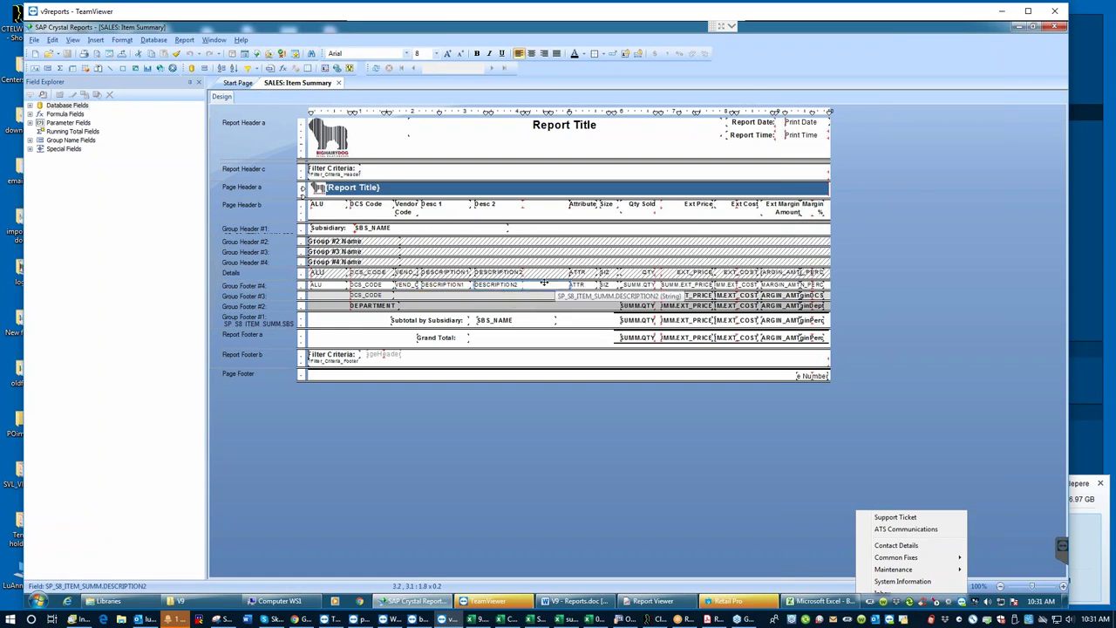
Select the Desc 2 heading with its footer DESCRIPTION2 field and nudge them left.
left_click(537, 206)
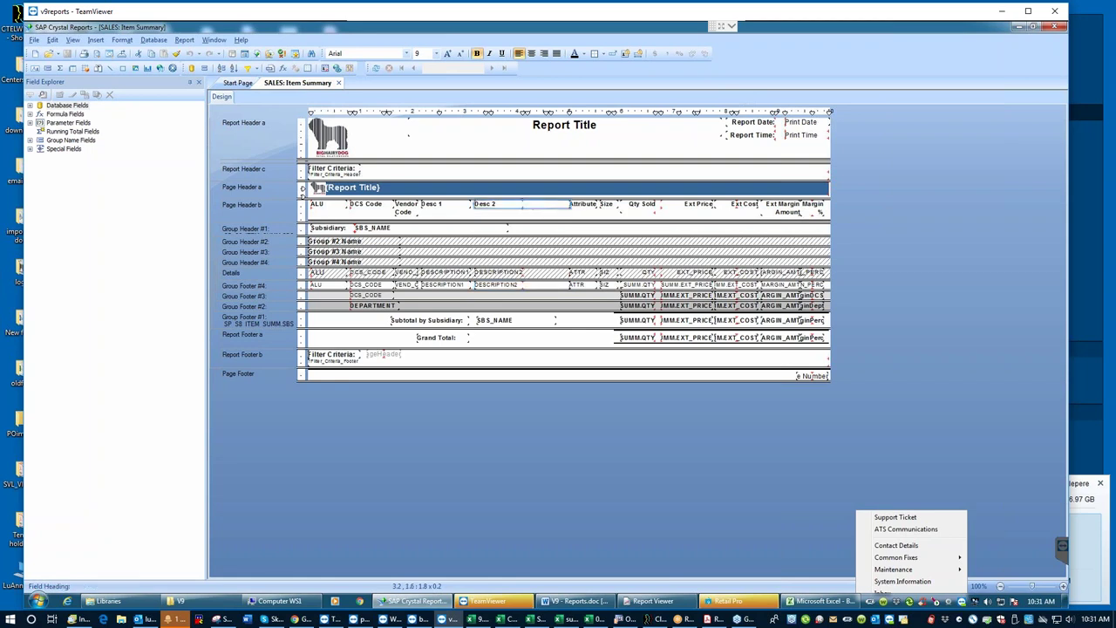
left_click(520, 285, "ctrl")
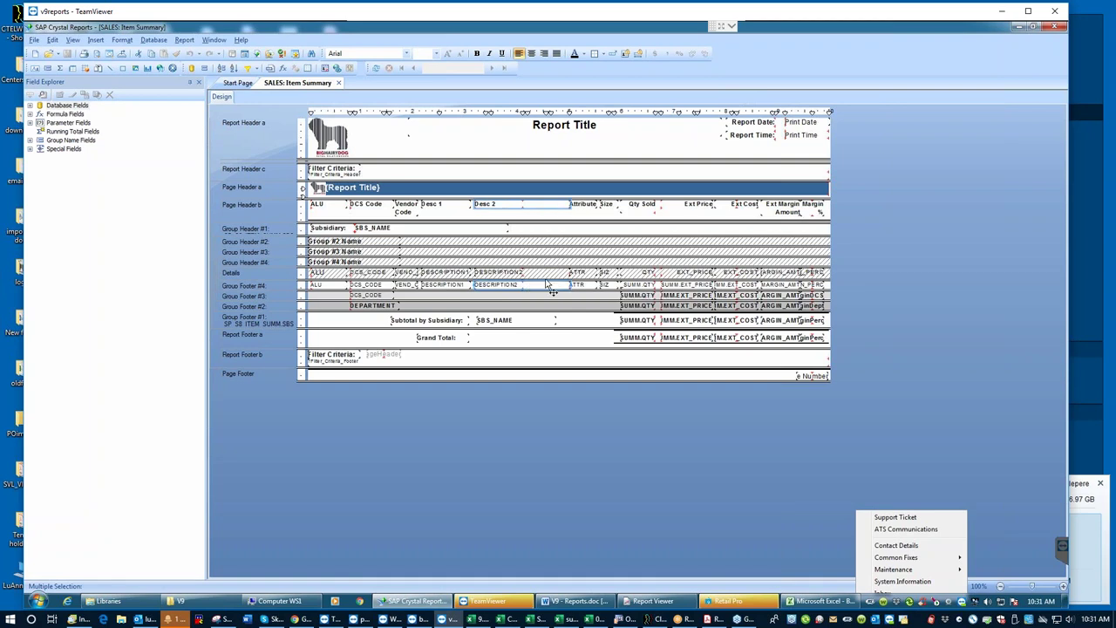
key("shift+Left")
key("shift+Left")
key("shift+Left")
key("shift+Left")
key("shift+Left")
key("shift+Left")
key("Left")
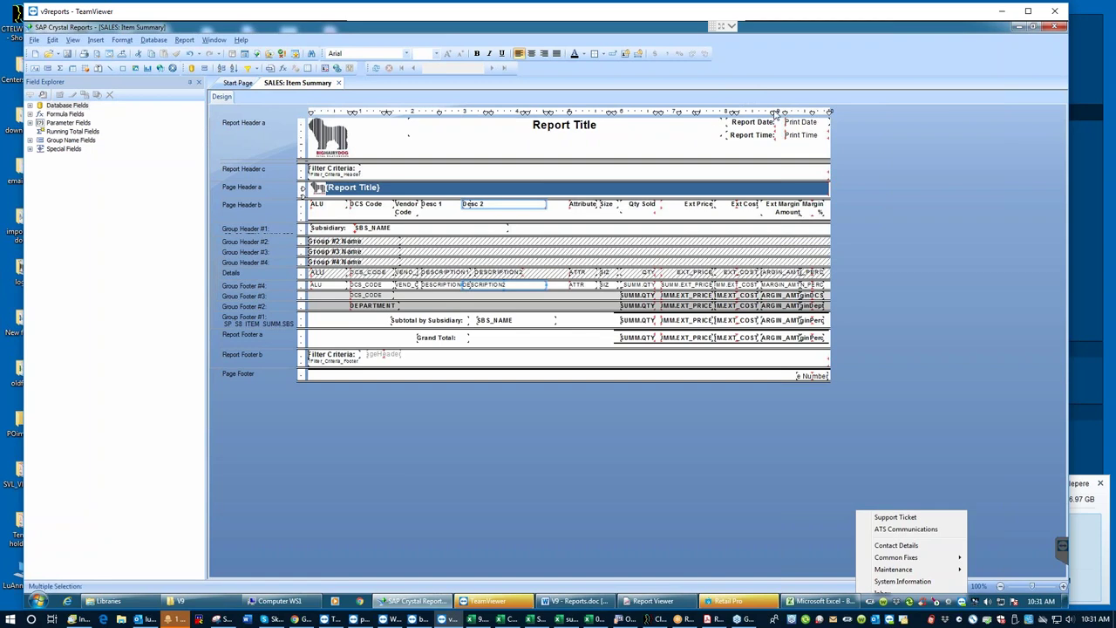
Remove all vertical guidelines, then narrow the Desc 2 heading and field and shift them right.
right_click(303, 117)
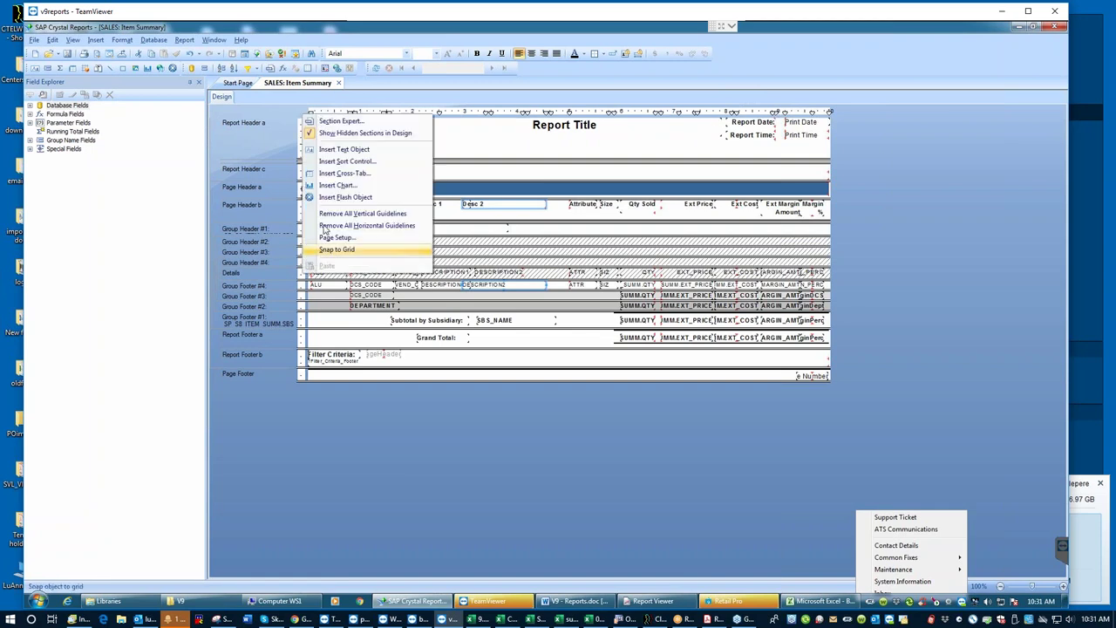
left_click(307, 214)
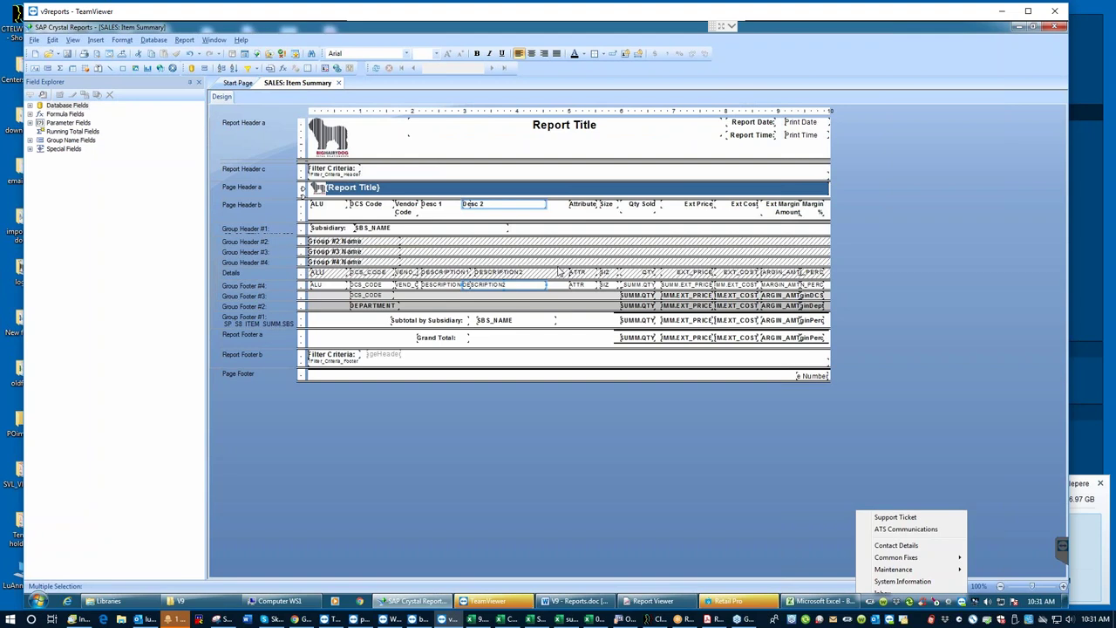
key("Left")
key("Left")
key("Left")
key("shift+Left")
key("shift+Left")
key("shift+Left")
key("shift+Left")
key("shift+Left")
key("shift+Left")
key("shift+Left")
key("shift+Left")
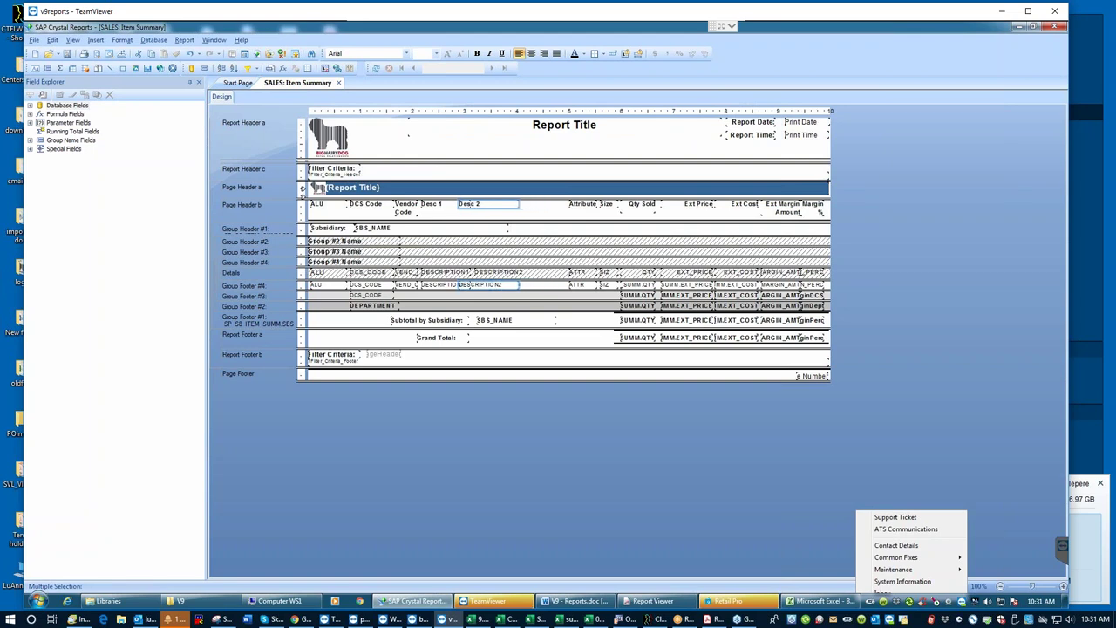
key("Right")
key("Right")
key("Right")
key("Right")
key("Right")
key("Right")
key("Right")
key("Right")
key("Right")
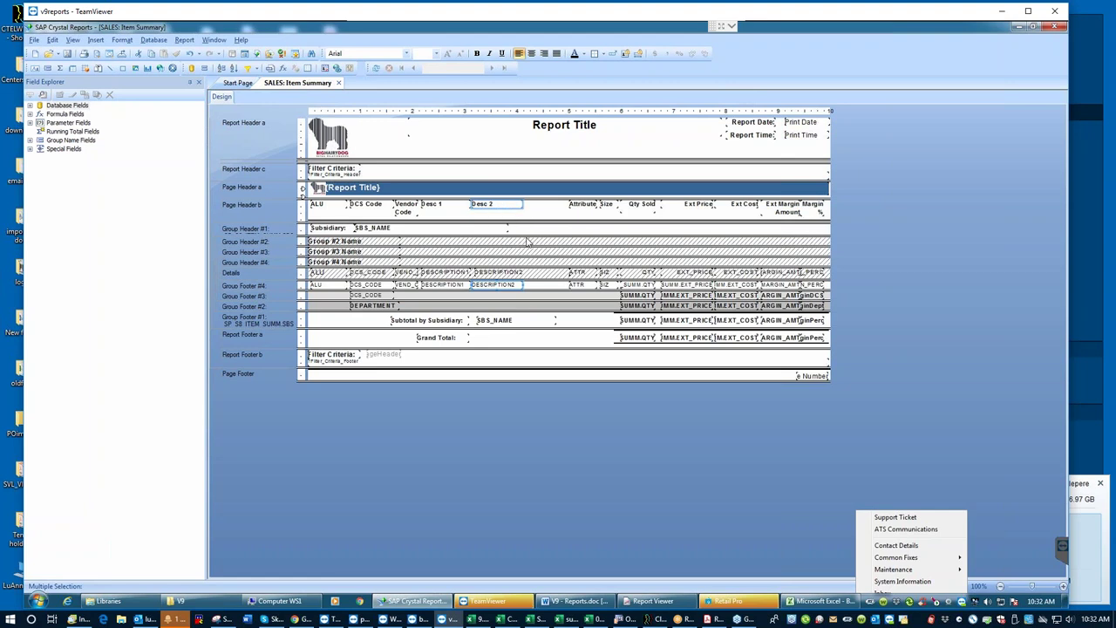
Give the Desc 2 heading and both DESCRIPTION2 fields the same width.
left_click(545, 212)
left_click(500, 203)
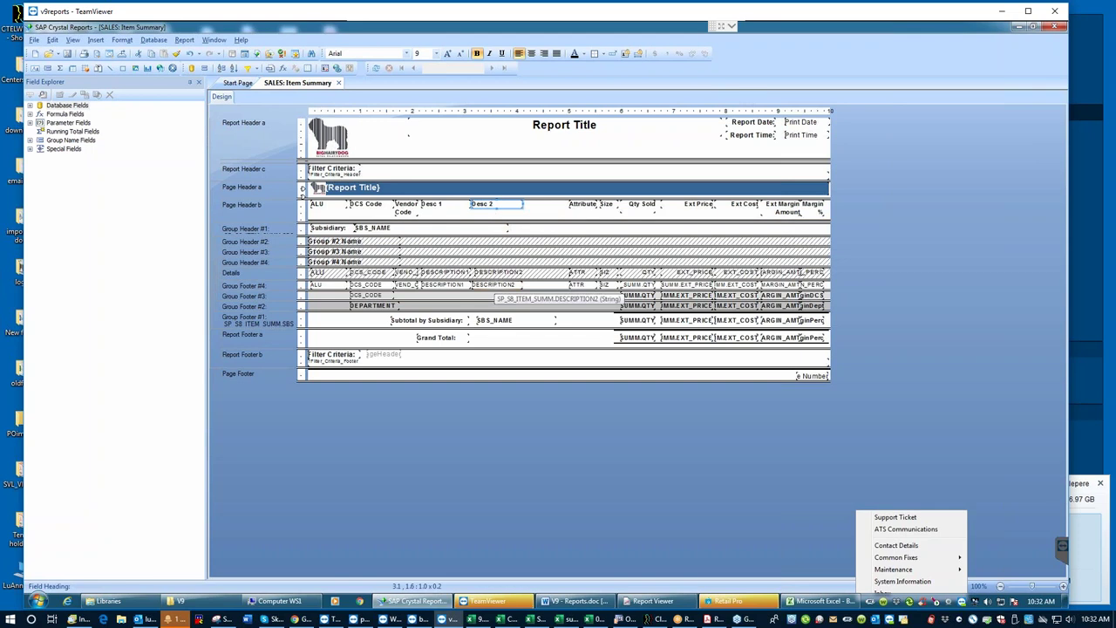
left_click(494, 285, "ctrl")
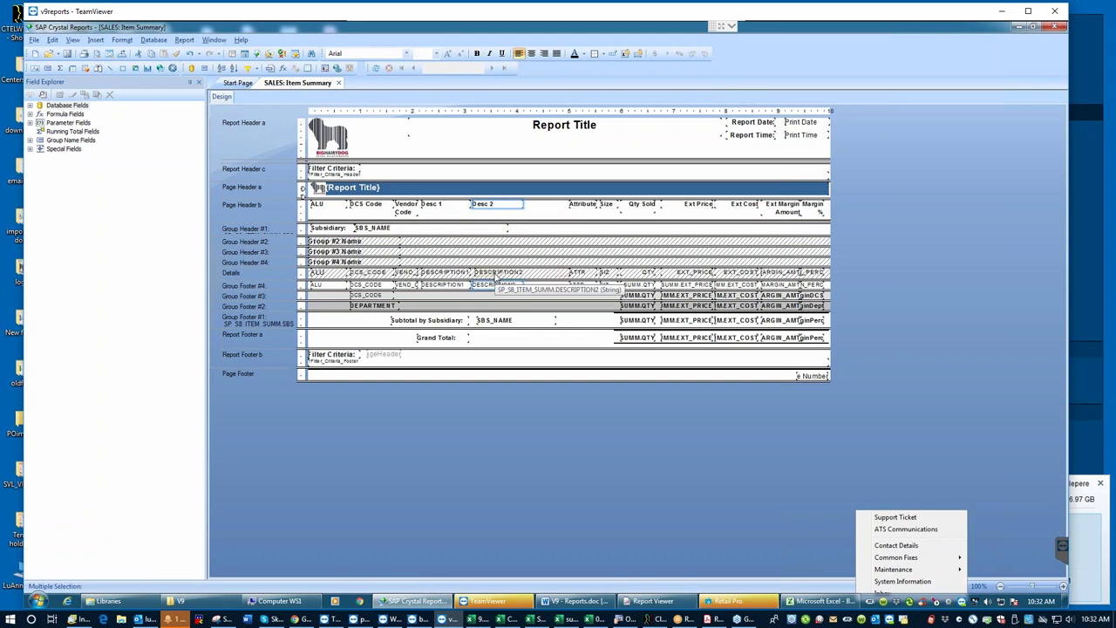
left_click(497, 273, "ctrl")
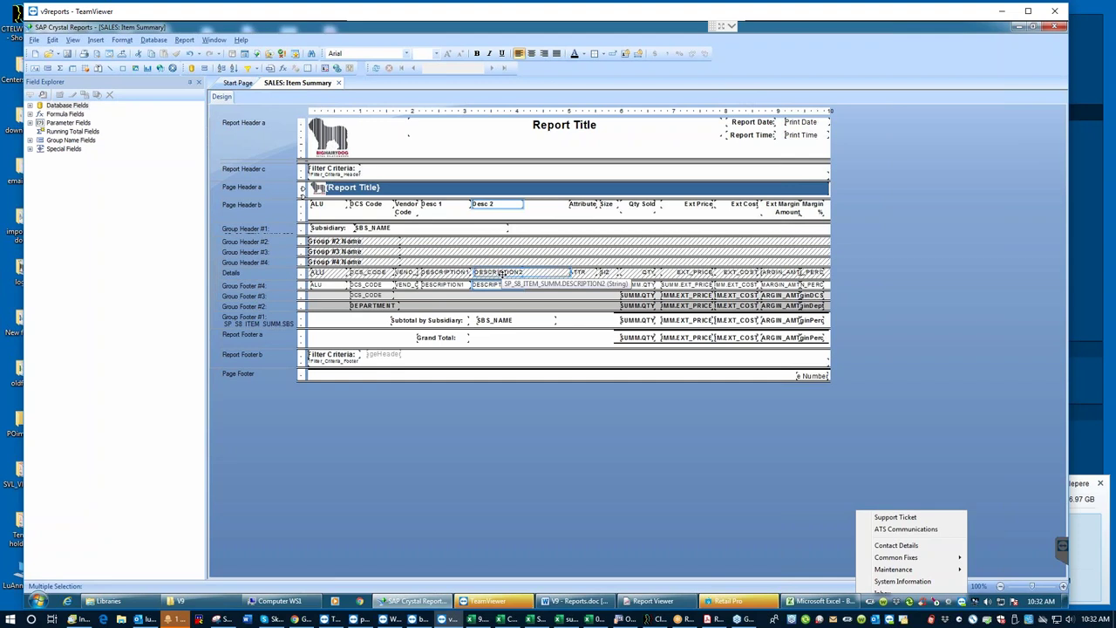
left_click(487, 285, "ctrl")
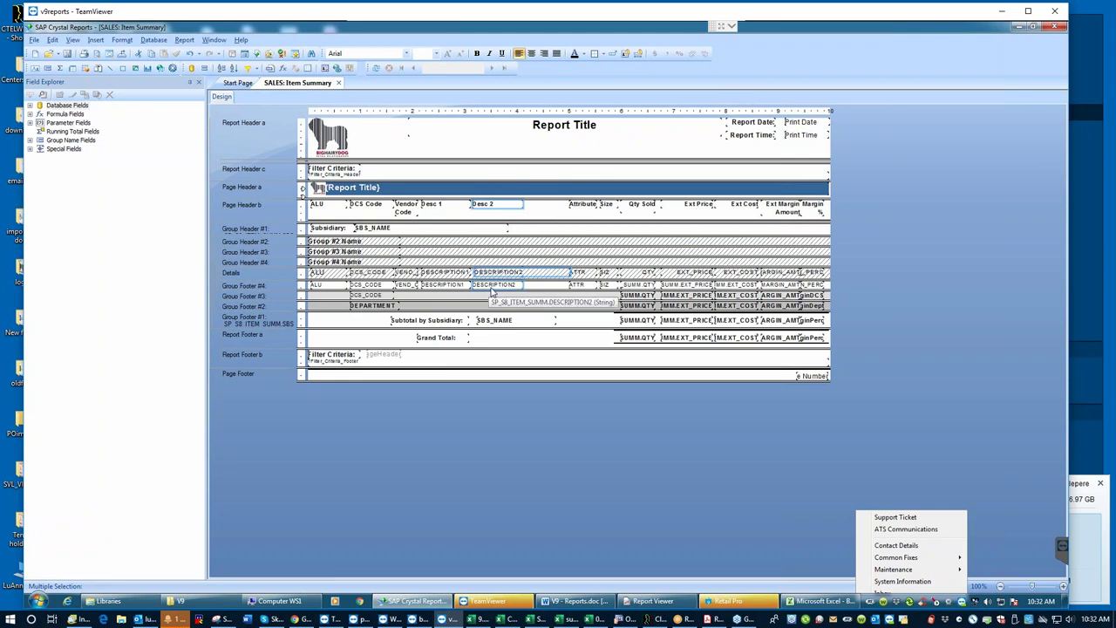
right_click(496, 205)
mouse_move(534, 276)
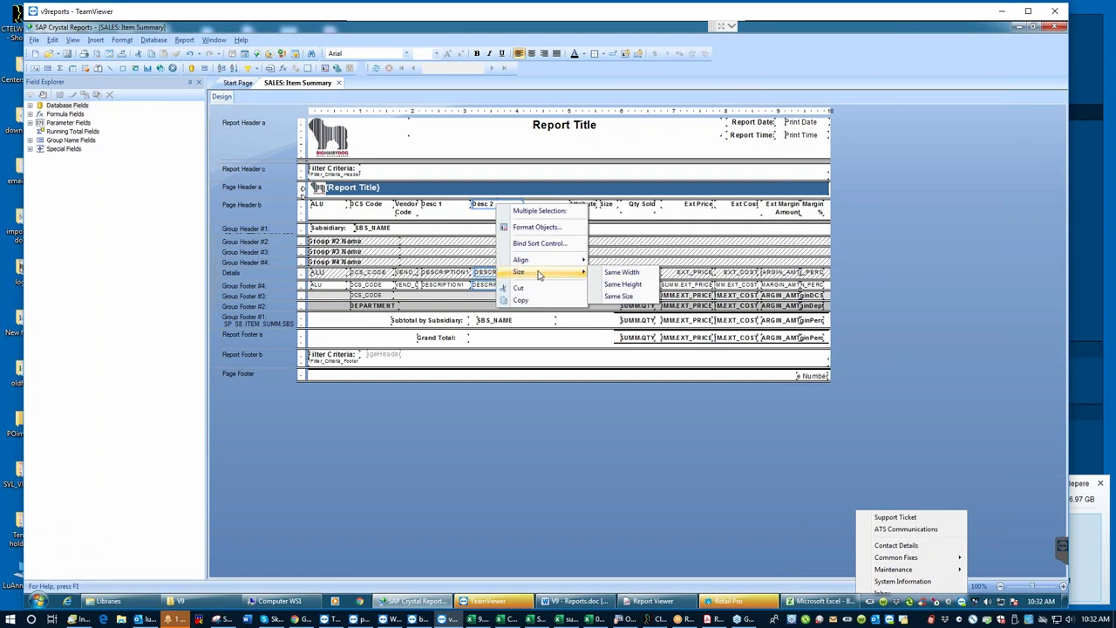
left_click(626, 274)
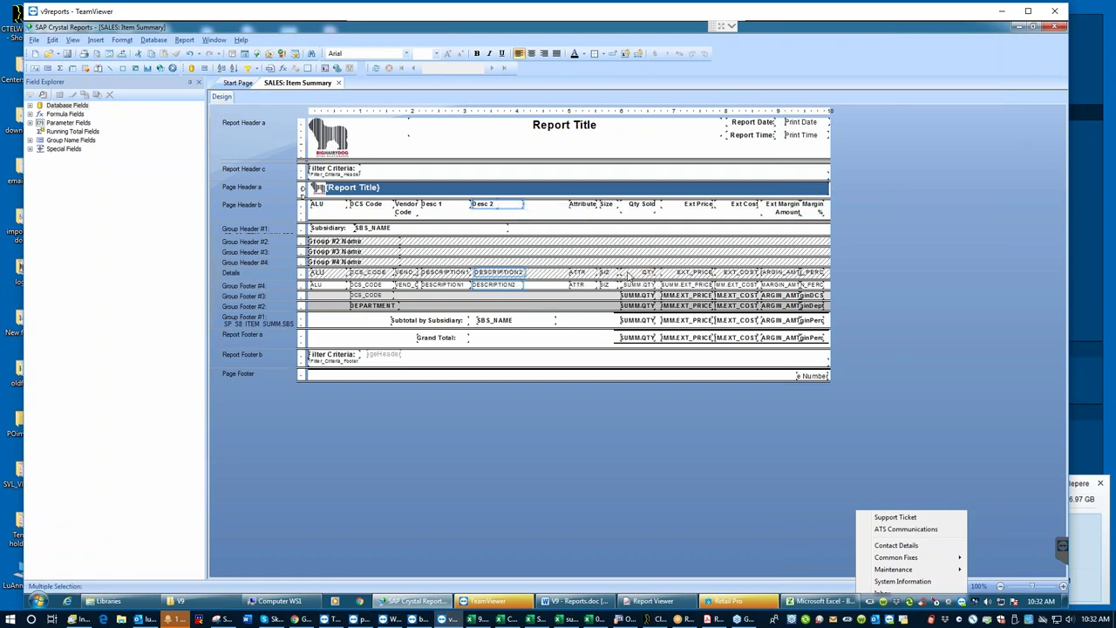
Align the Desc 2 heading and DESCRIPTION2 fields on their left edges.
right_click(499, 204)
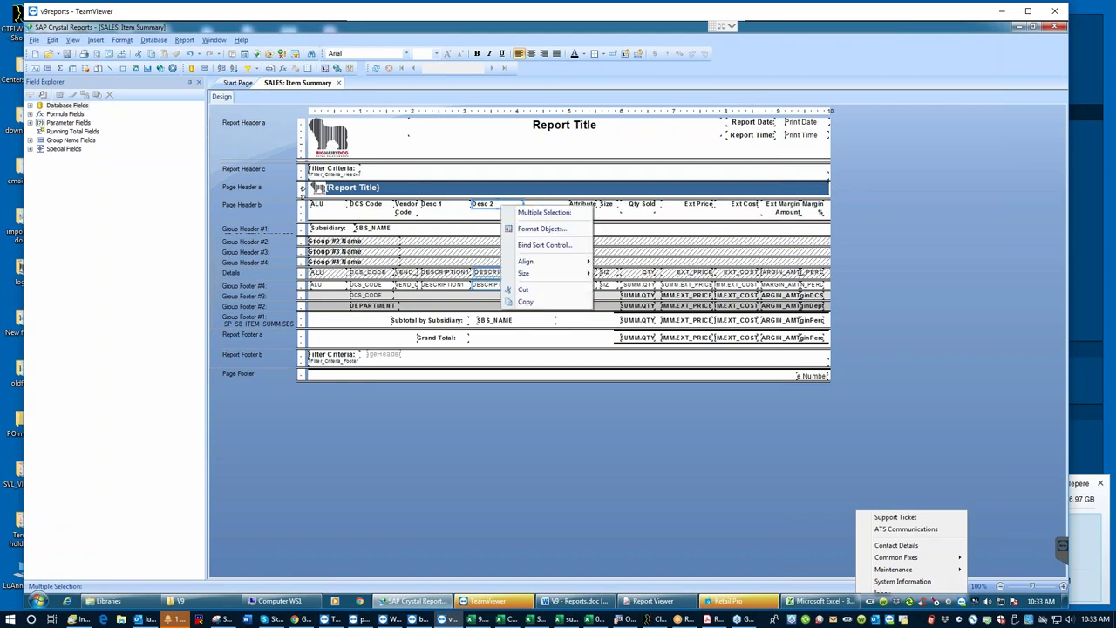
mouse_move(541, 262)
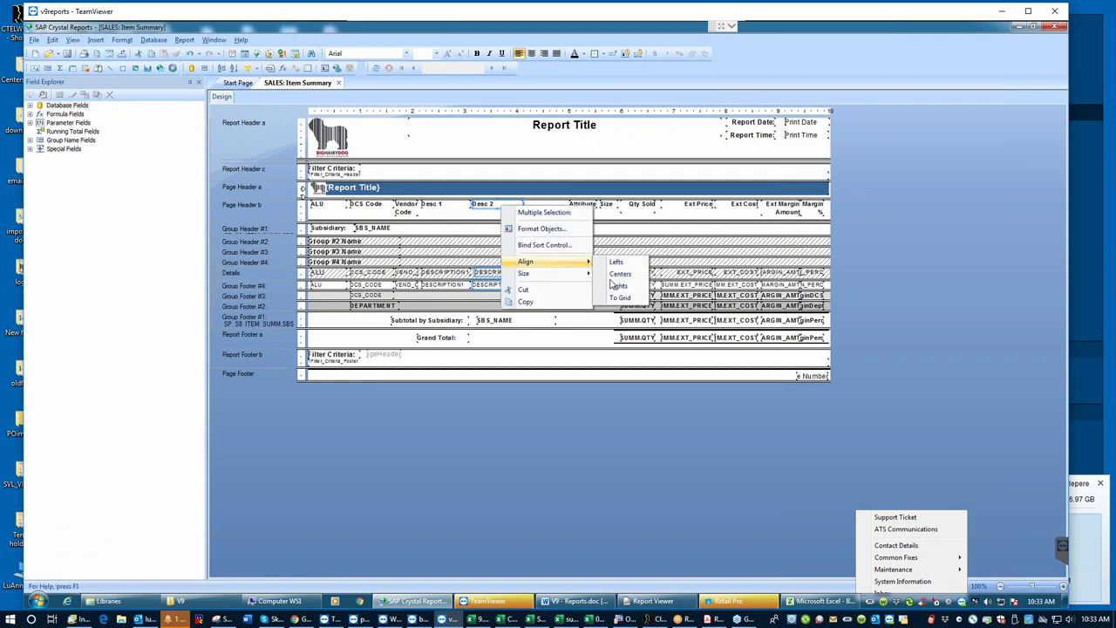
left_click(620, 263)
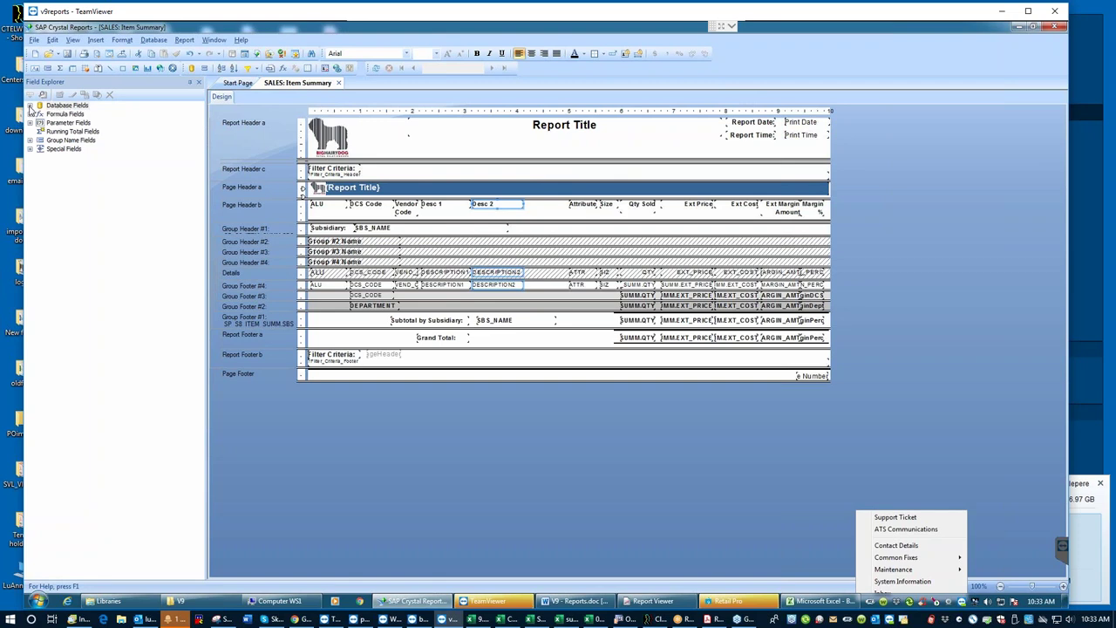
left_click(30, 105)
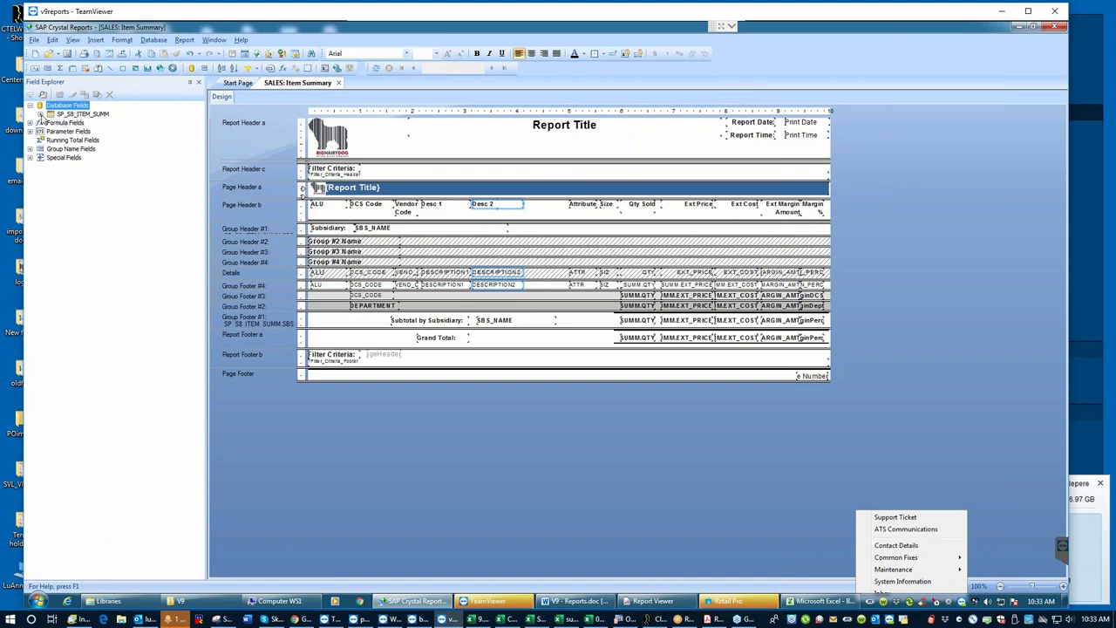
Drag LST_SOLD_DATE_SHORT from SP_S8_ITEM_SUMM into Group Footer #4 right of DESCRIPTION2.
left_click(40, 114)
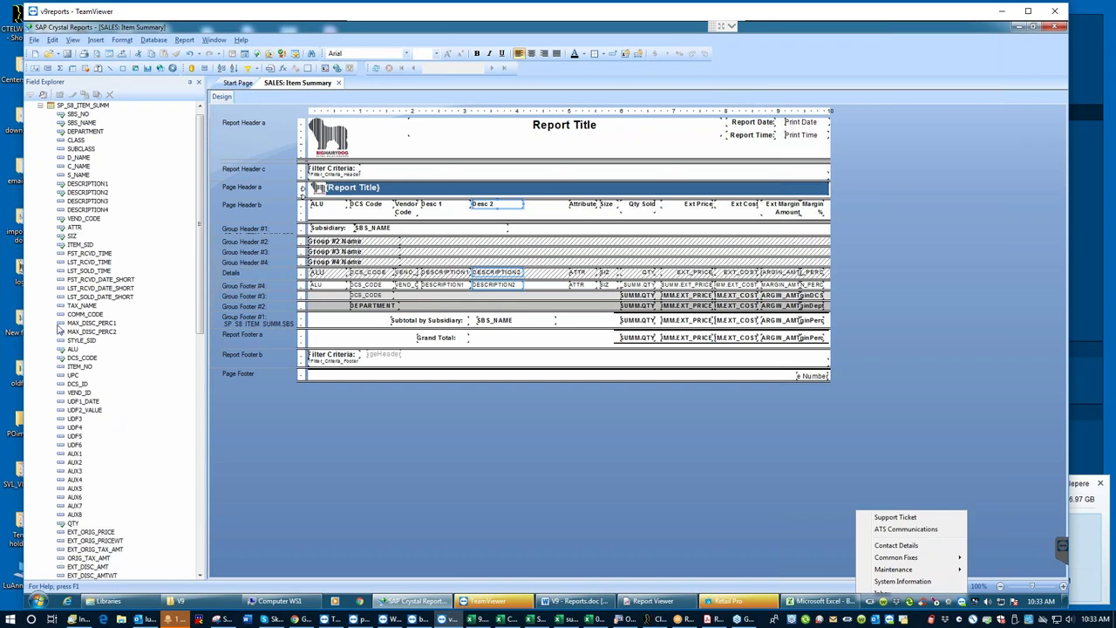
left_click(83, 218)
left_click(85, 314)
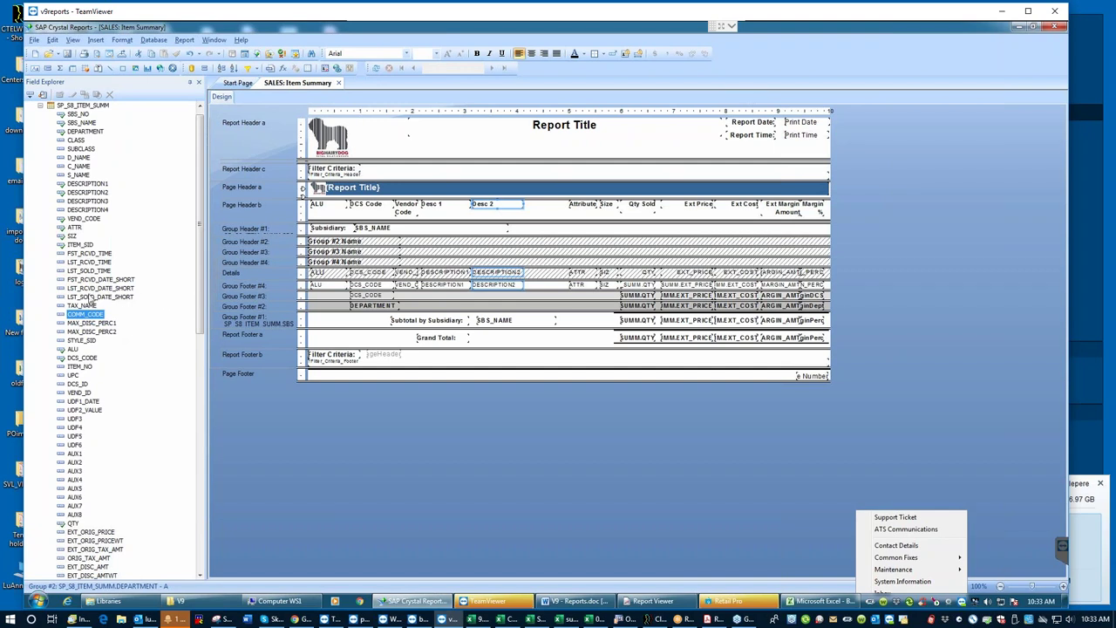
left_click(80, 298)
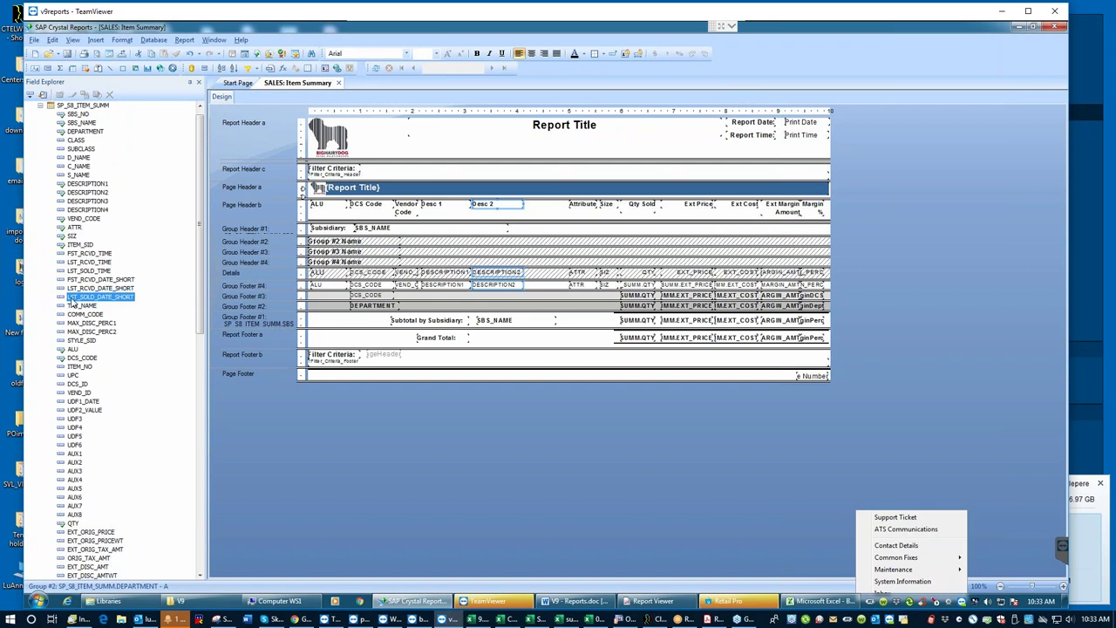
left_click_drag(71, 300, 529, 288)
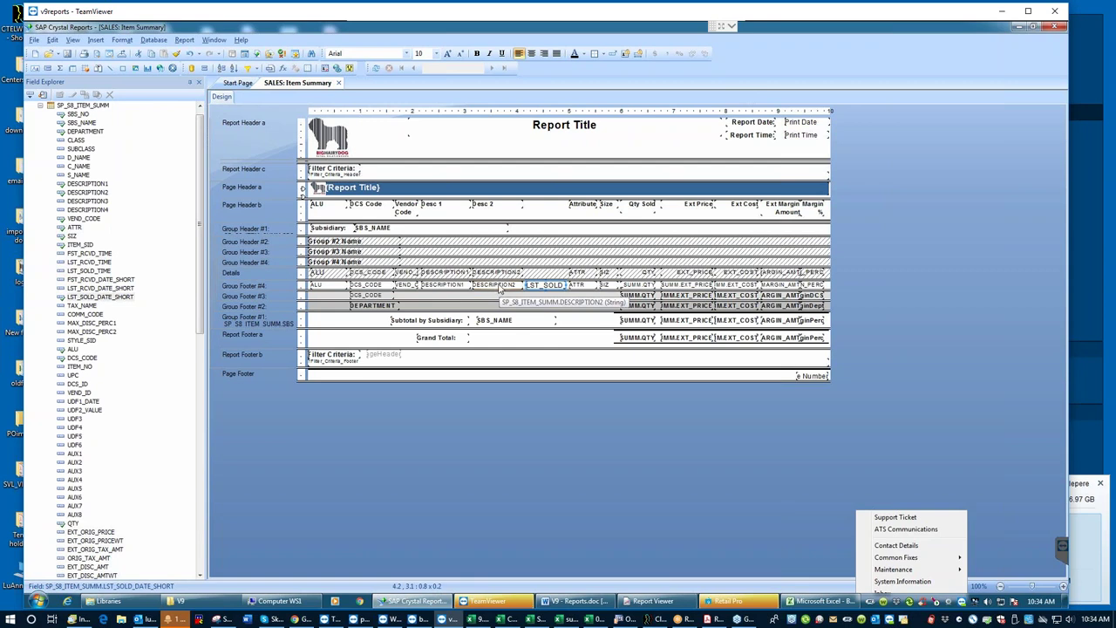
Copy DESCRIPTION2's formatting onto the LST_SOLD_DATE_SHORT field with Format Painter.
right_click(500, 289)
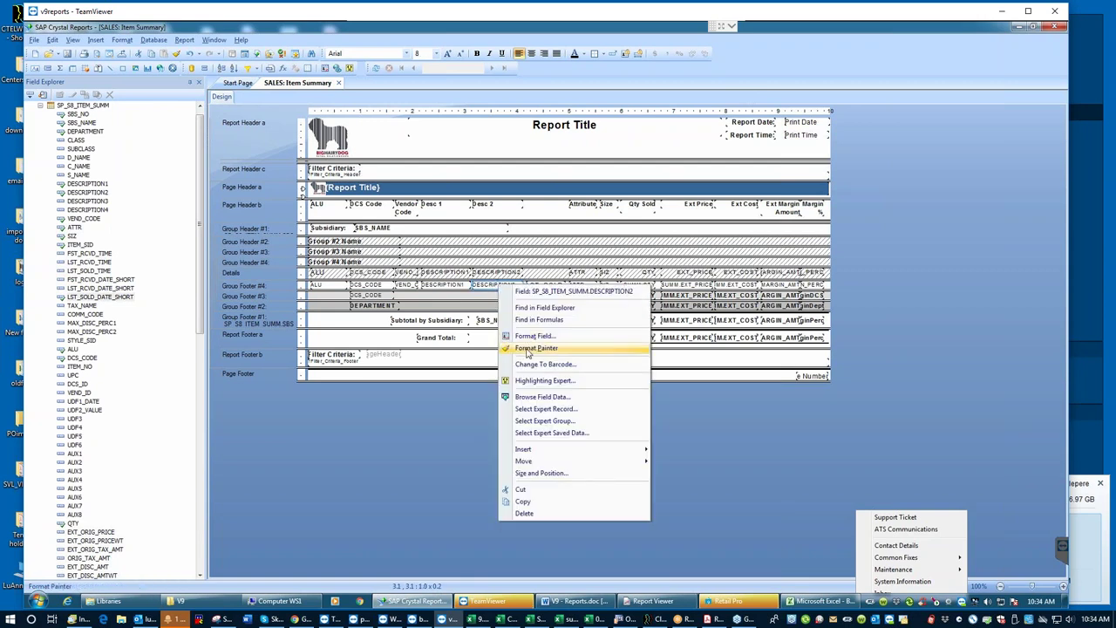
left_click(529, 348)
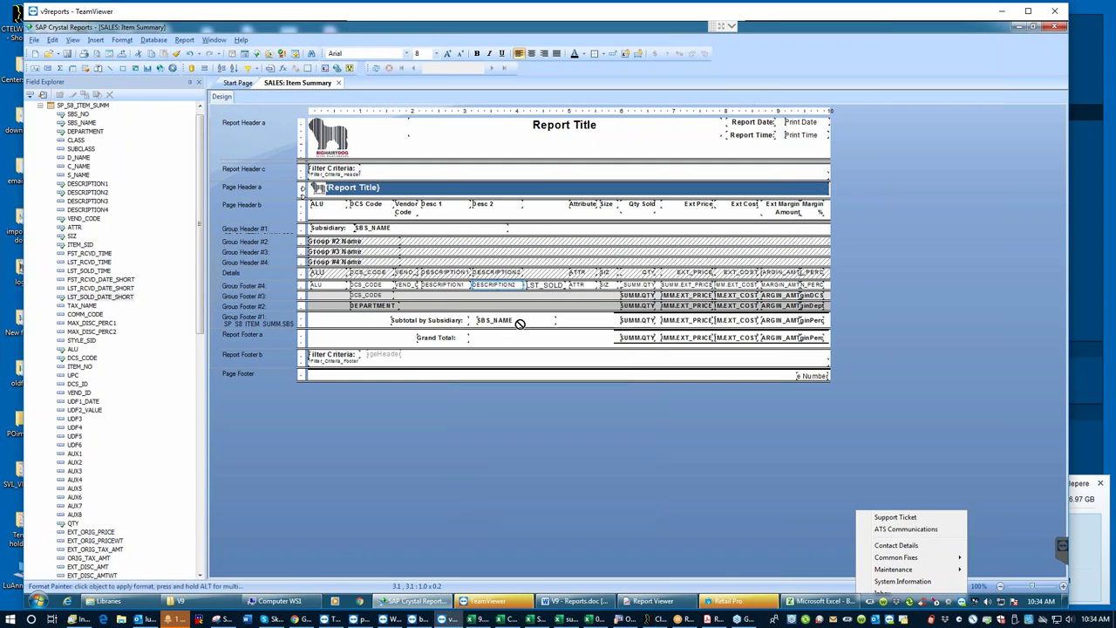
left_click(547, 285)
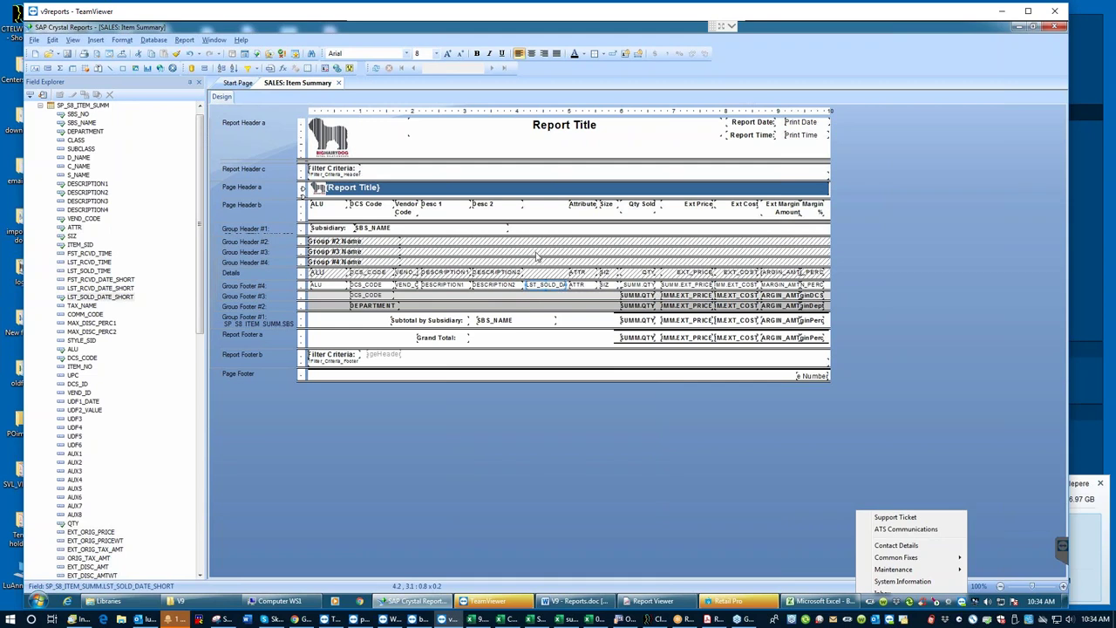
left_click(540, 210)
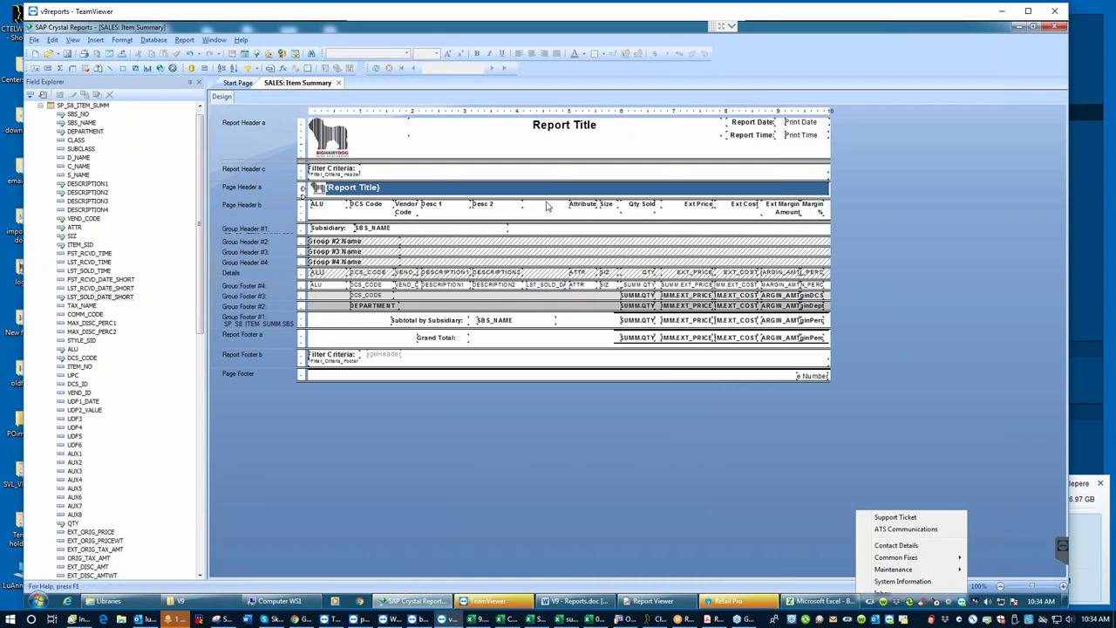
left_click(497, 209)
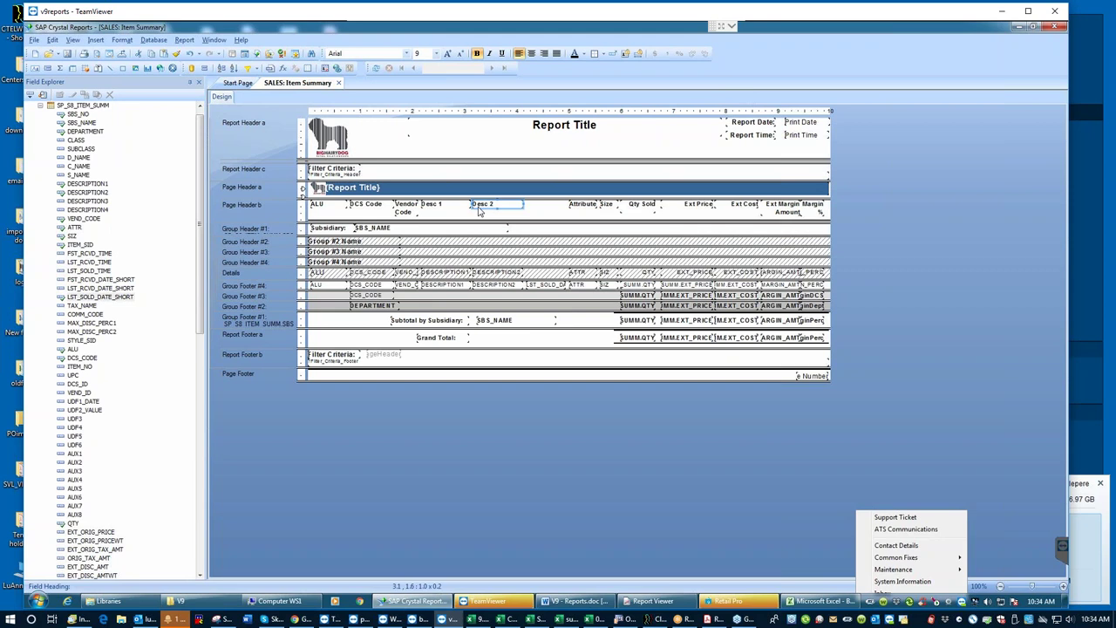
Paste a copy of the Desc 2 heading beside it and retitle it 'Last Sold'.
left_click(536, 209)
key("ctrl+v")
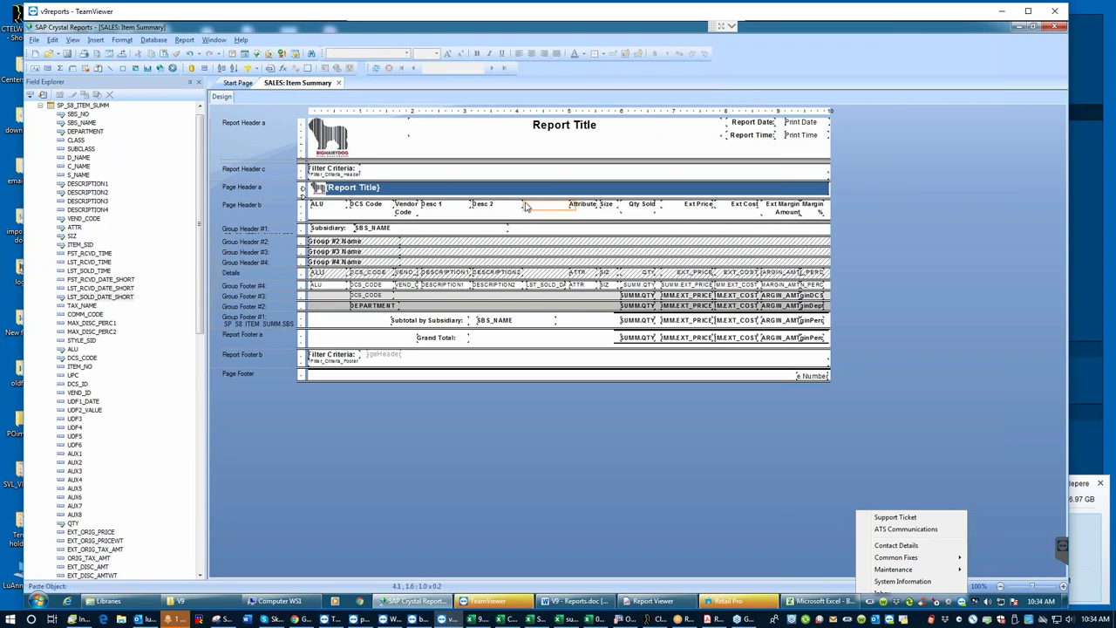
left_click(526, 206)
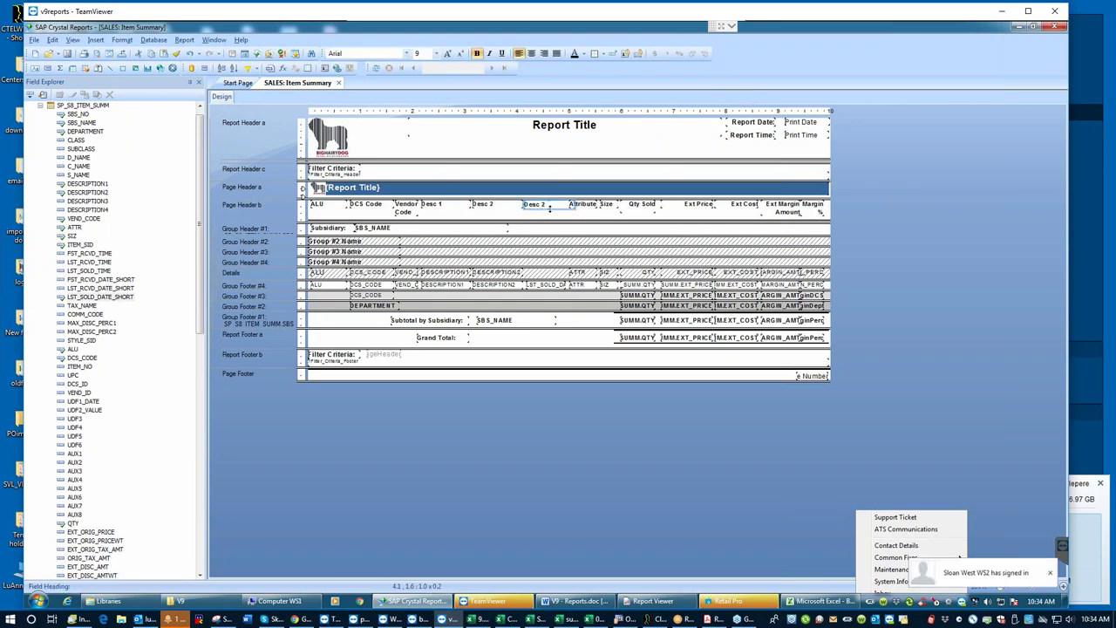
left_click(550, 203)
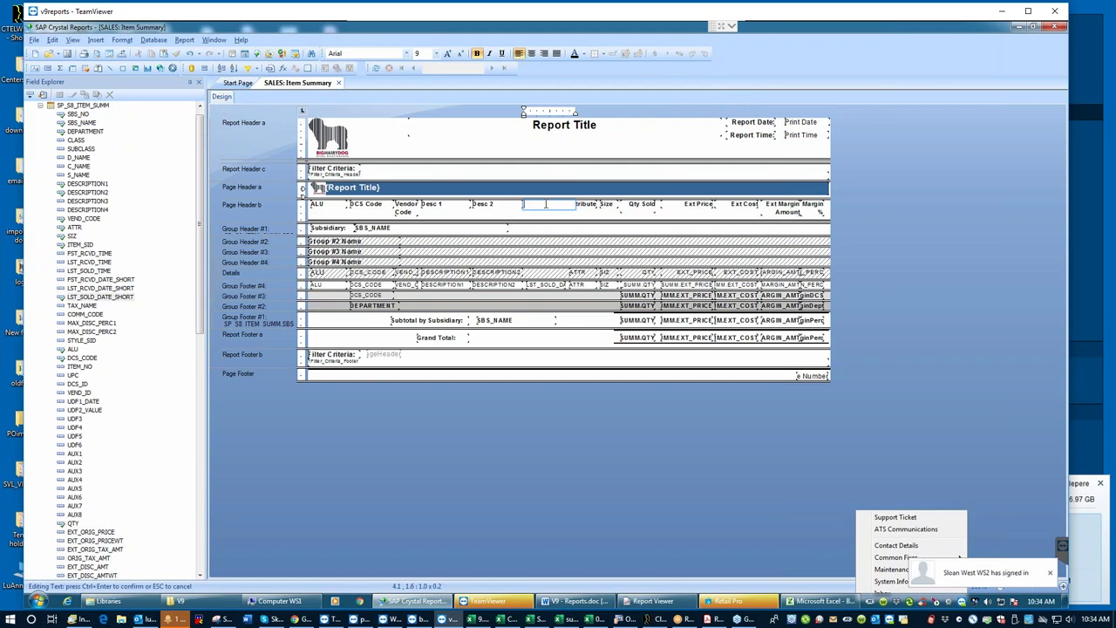
type("Last Dol")
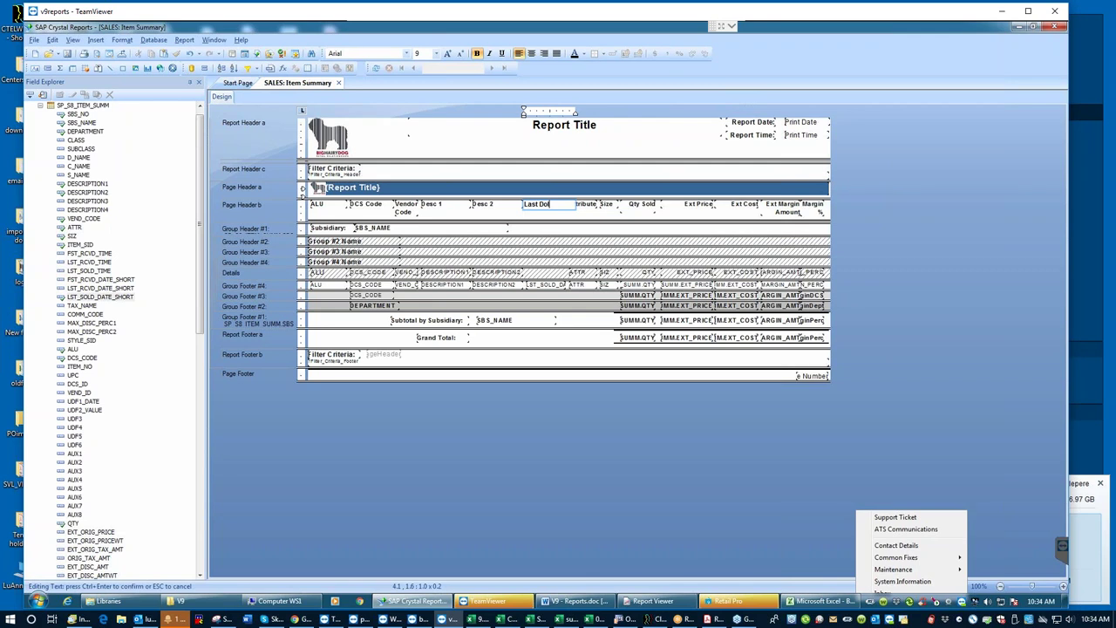
type("old")
left_click(547, 285)
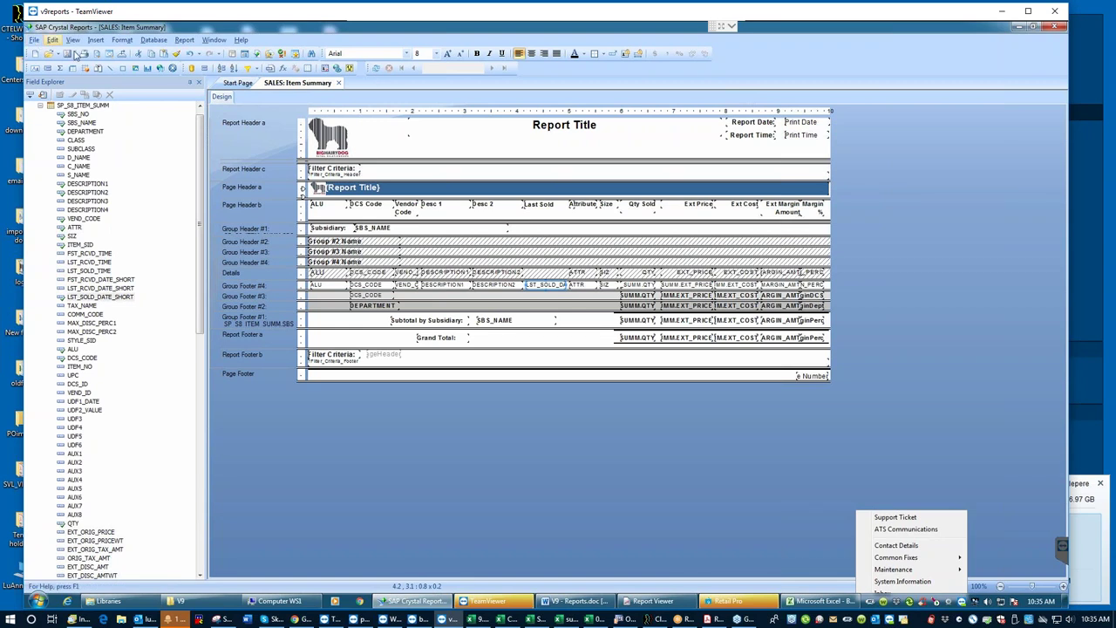
Save the edited report as BHDtest_S8_Item_summ-D2-287.rpt using Save As.
left_click(34, 40)
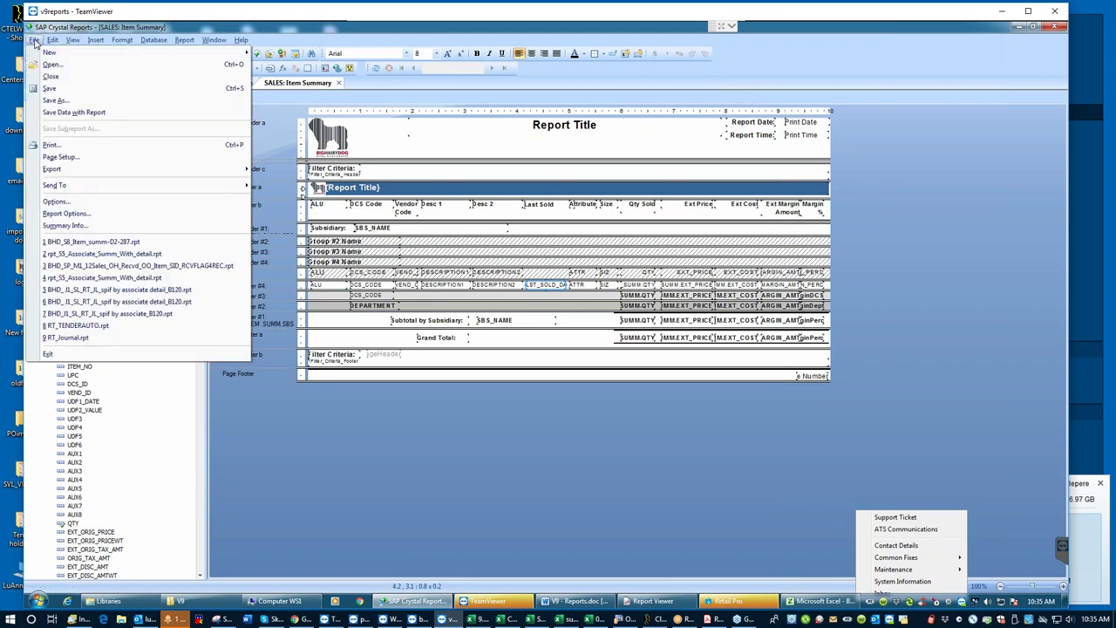
left_click(57, 102)
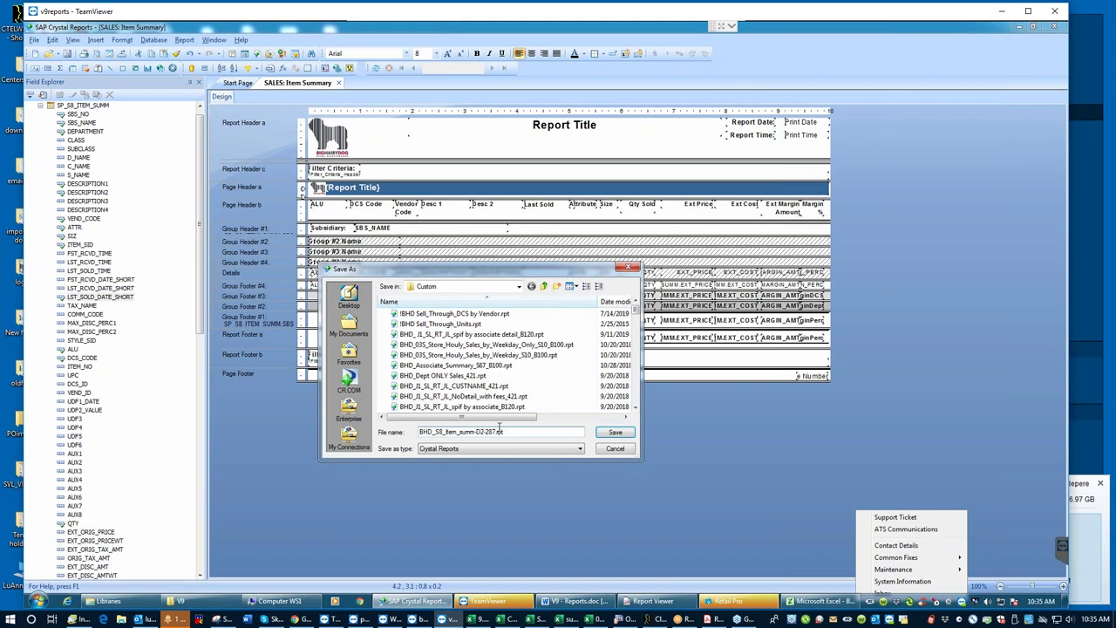
type("test")
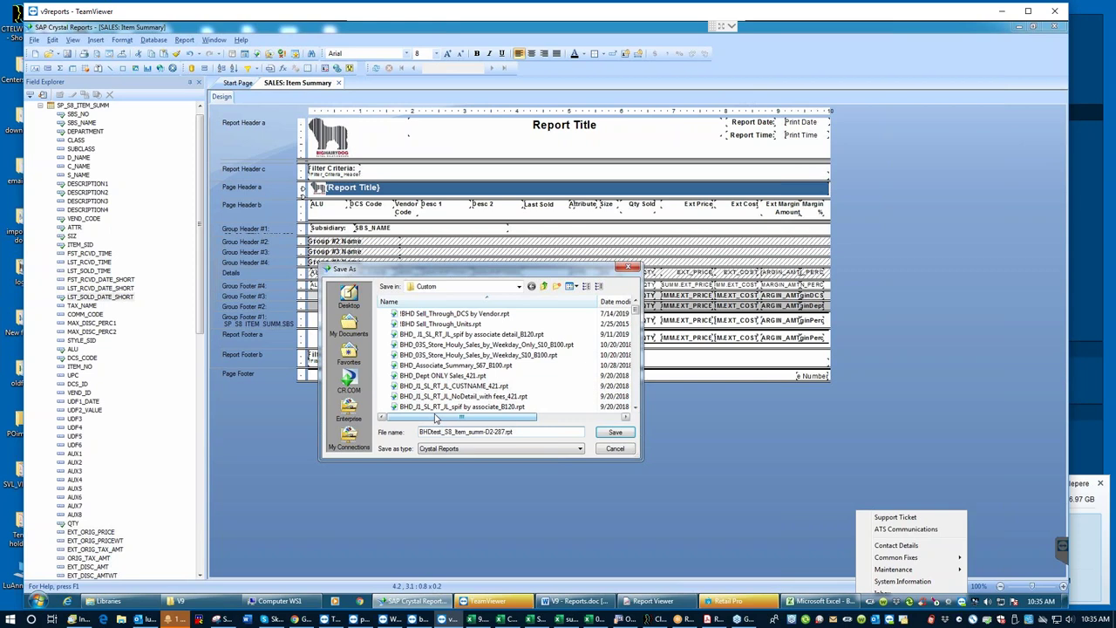
left_click(617, 433)
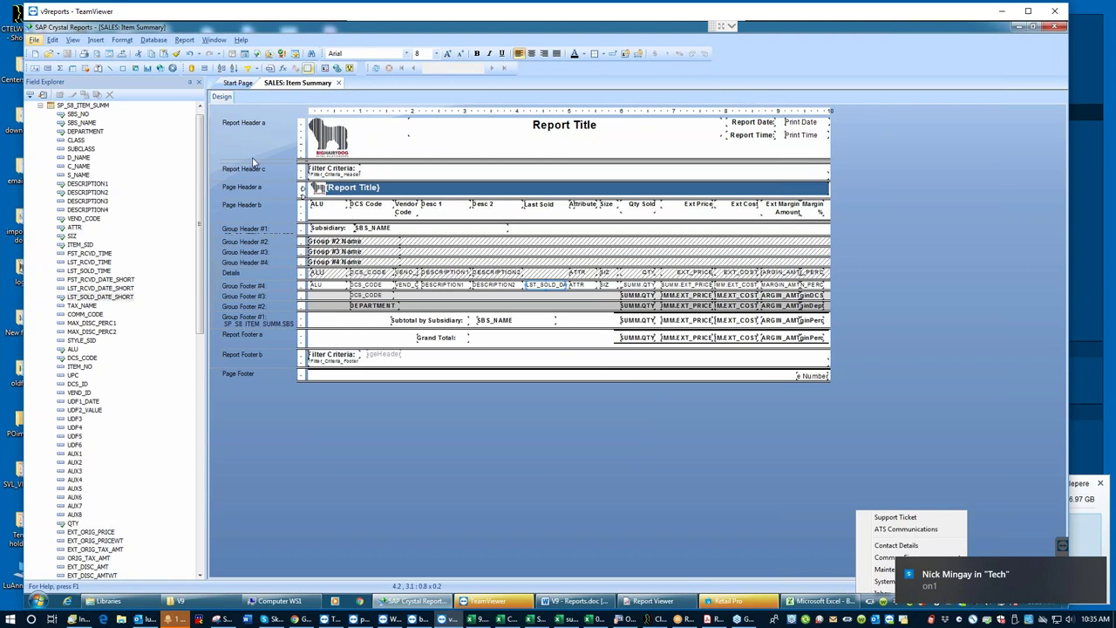
left_click(1018, 28)
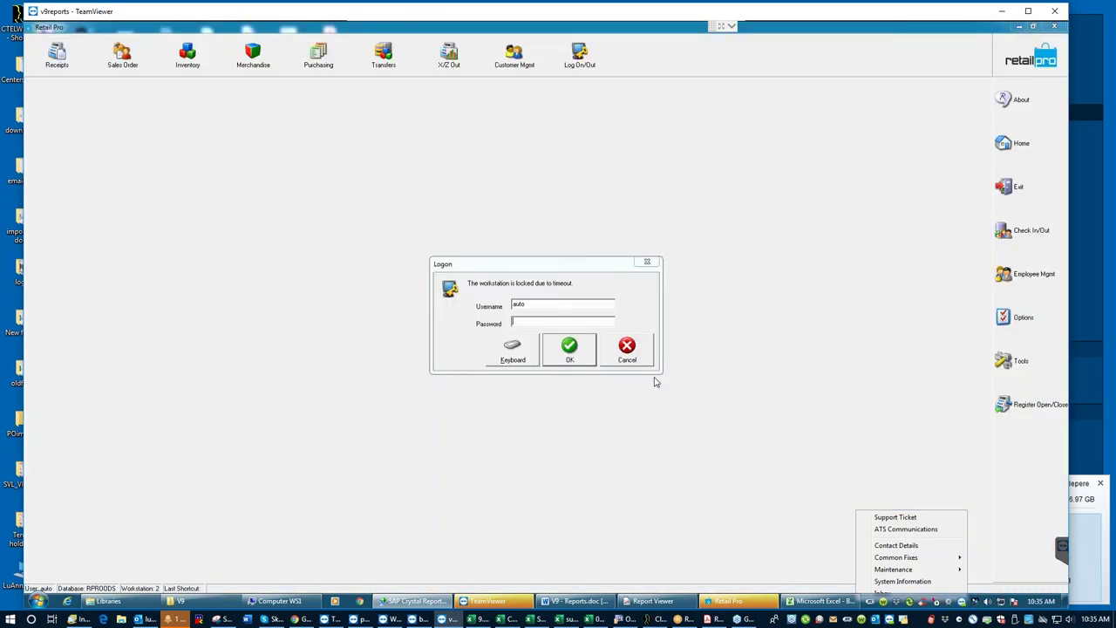
Switch back to Report Viewer, showing BHD SALES: Item Summary With Desc 2.
left_click(649, 600)
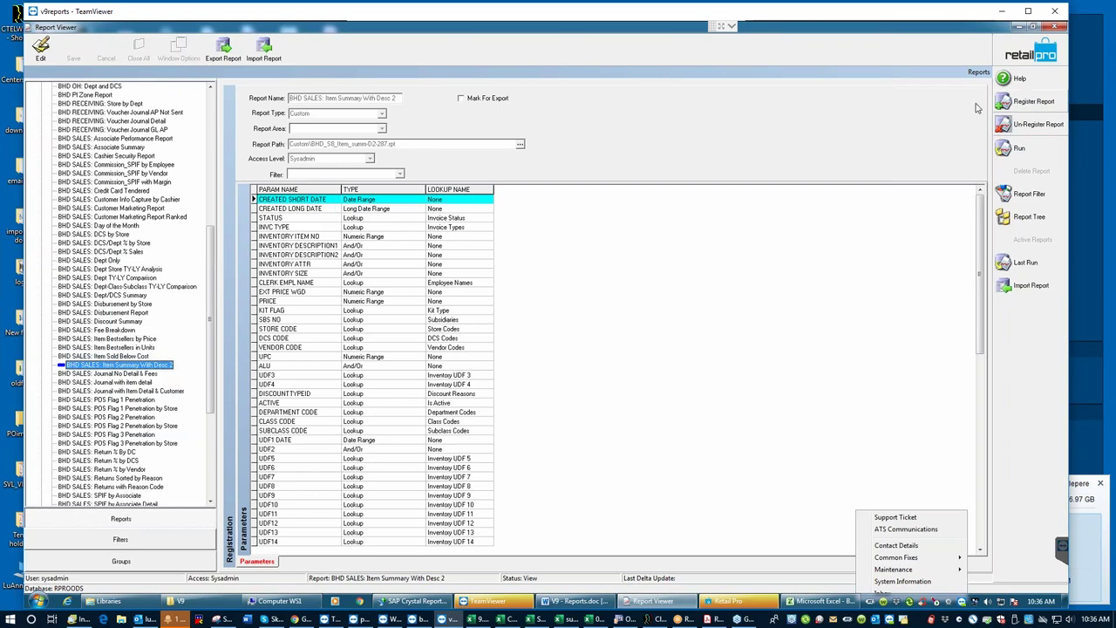
Start registering a new report and name it 'new item summary'.
left_click(1032, 102)
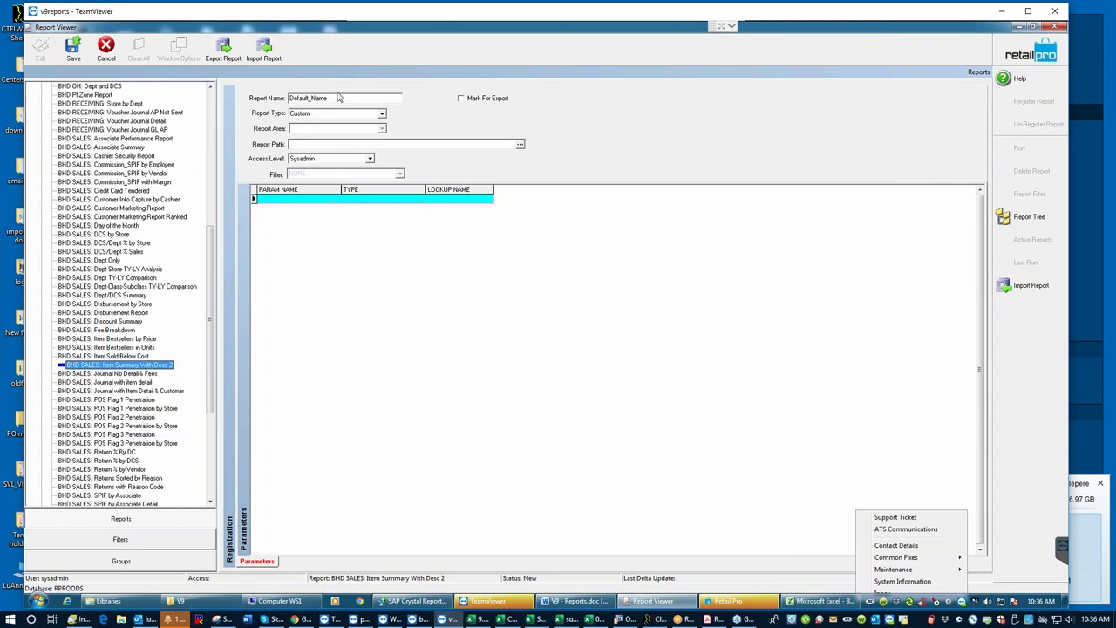
left_click_drag(329, 97, 273, 98)
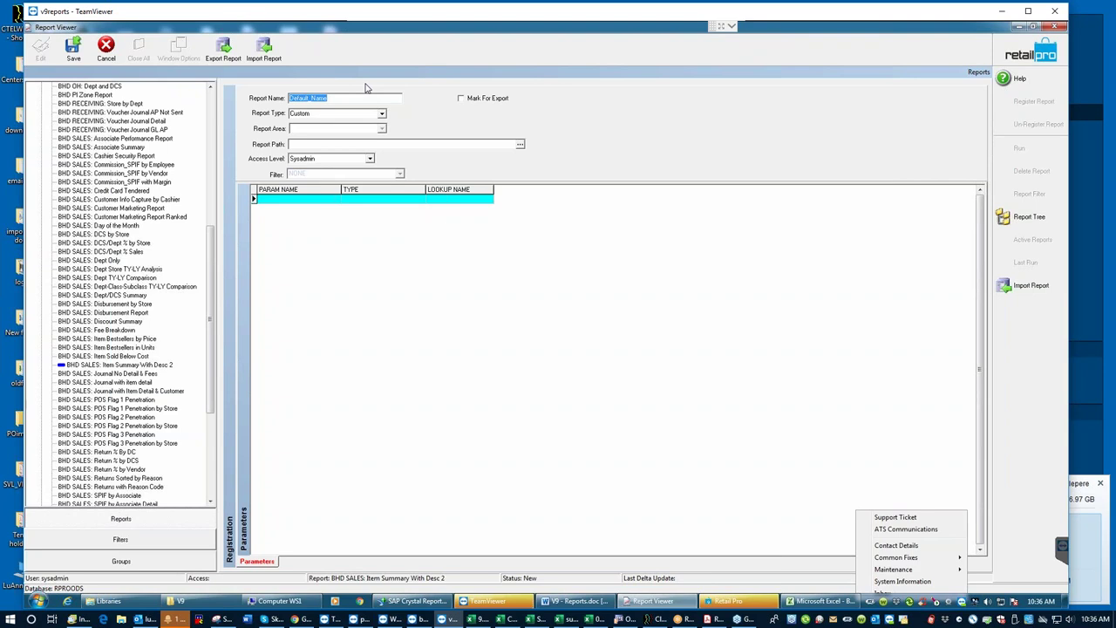
type("new item summary")
Set the new report's type to Other.
left_click_drag(315, 113, 290, 114)
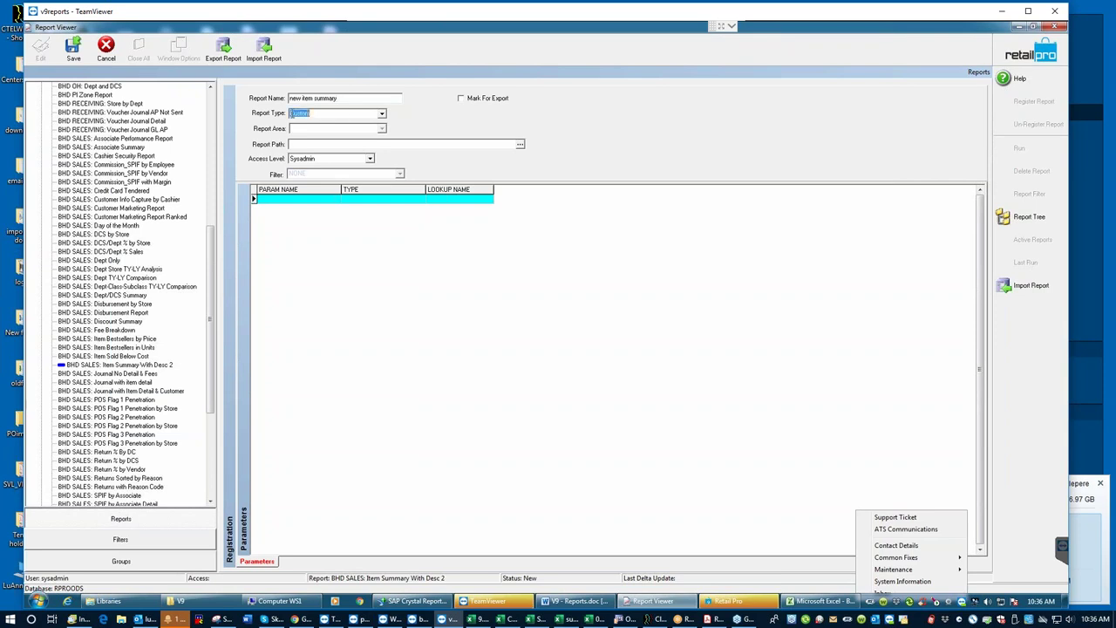
left_click(381, 114)
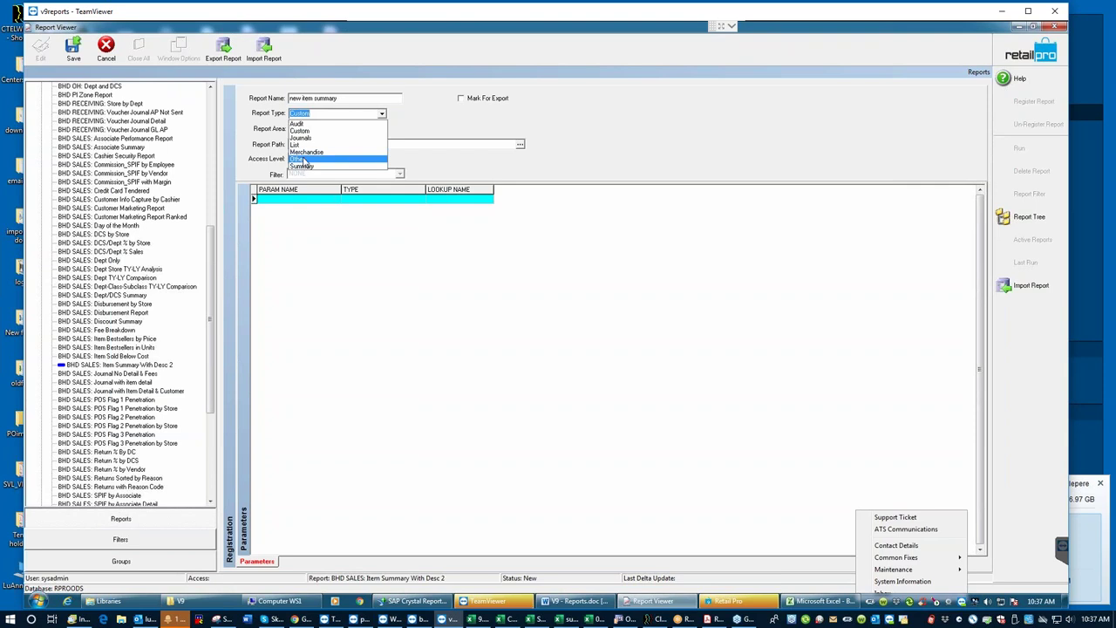
left_click(322, 114)
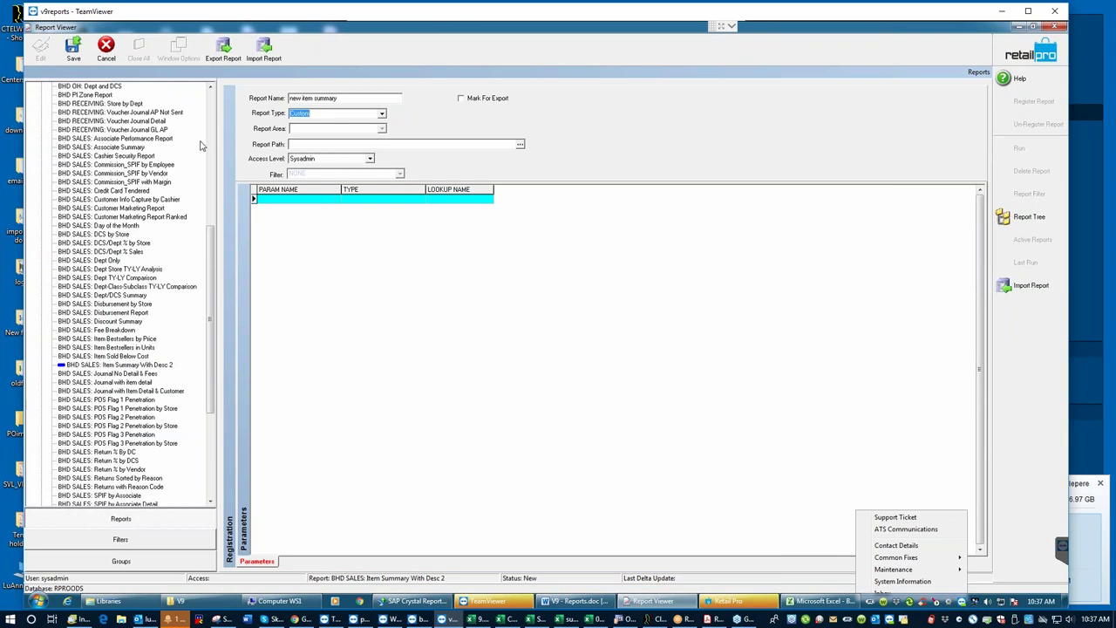
scroll(203, 343, "up", 10)
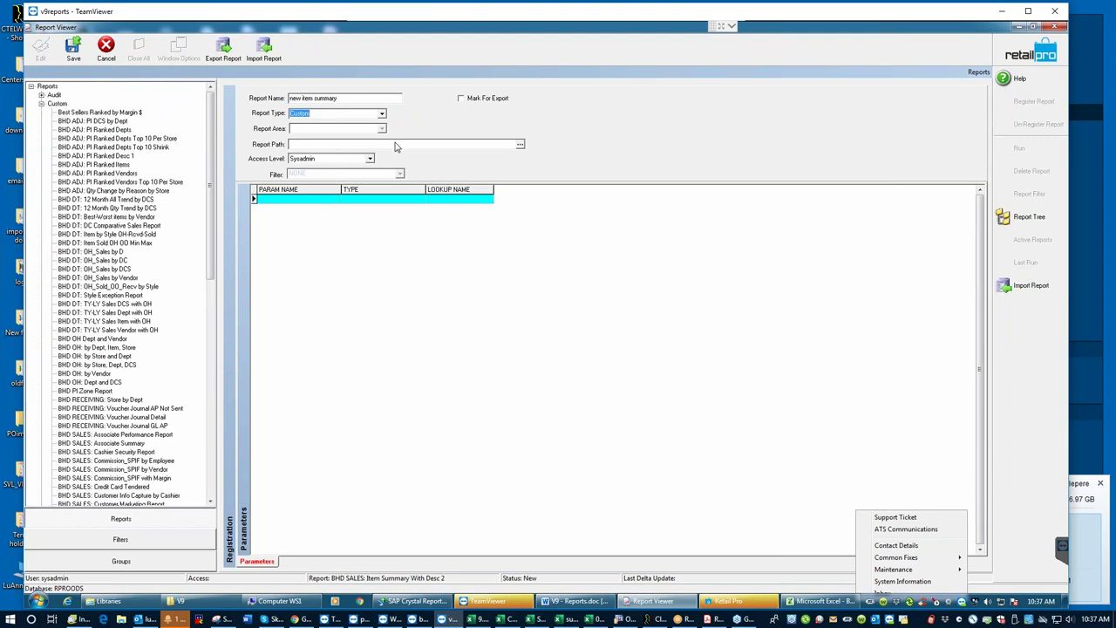
left_click(380, 114)
left_click(314, 157)
Set the report path to Reports\Custom\BHDtest_S8_Item_summ-D2-287.rpt, loading its parameters.
left_click(519, 144)
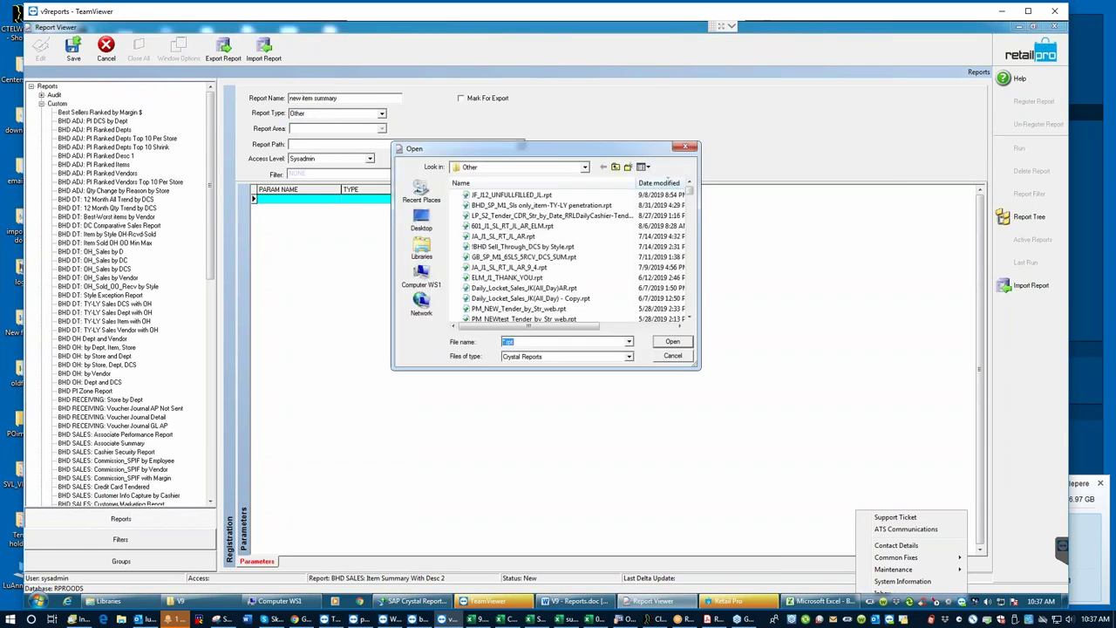
left_click(584, 166)
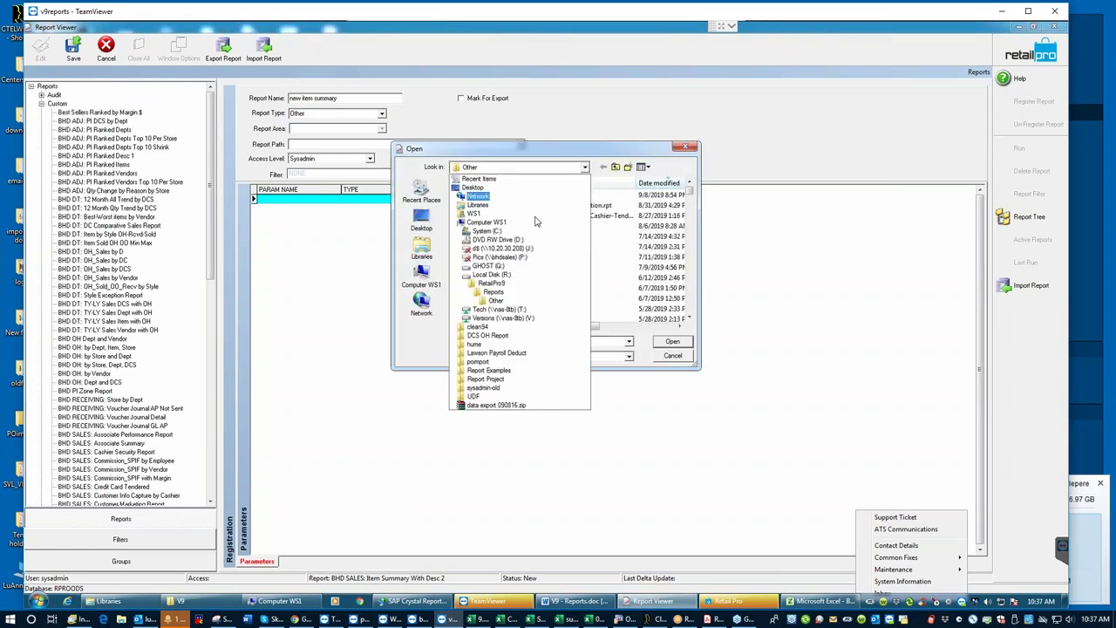
left_click(493, 292)
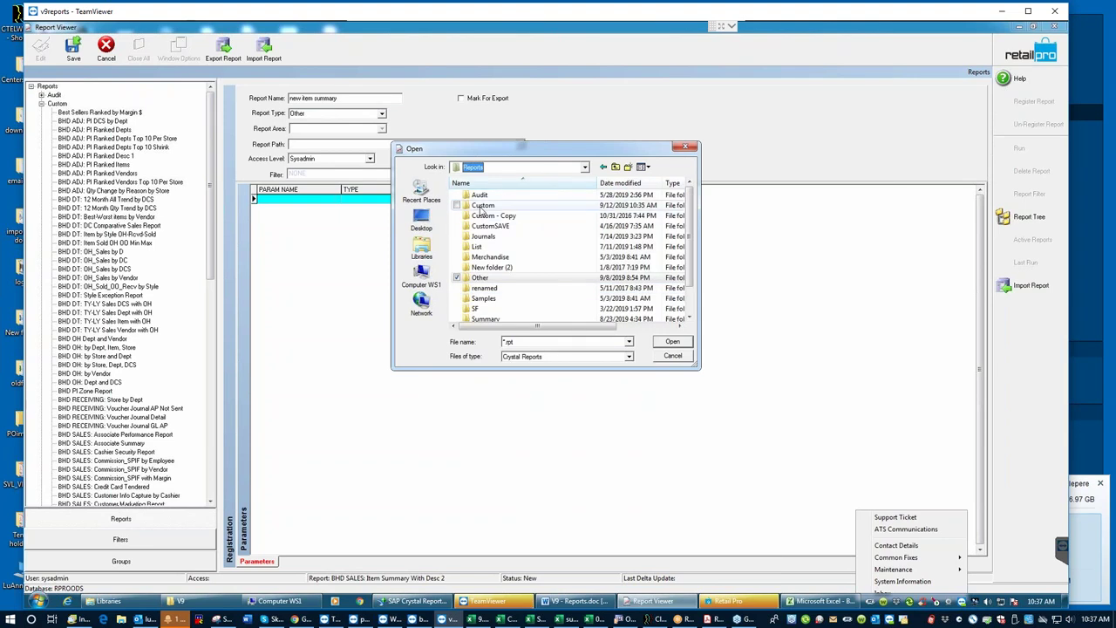
double_click(484, 207)
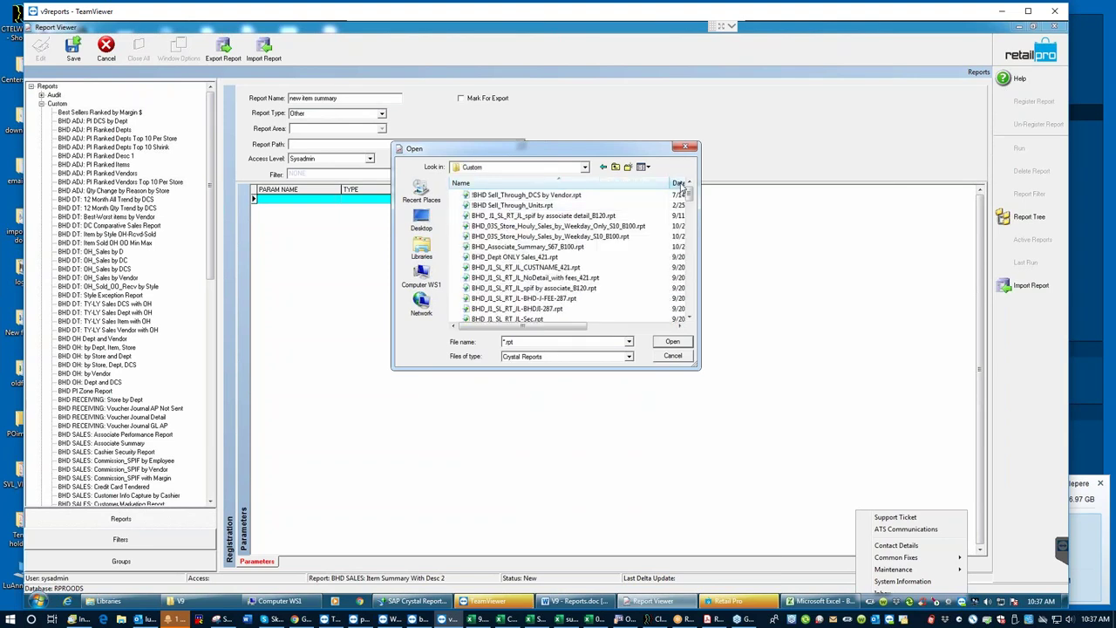
left_click(678, 185)
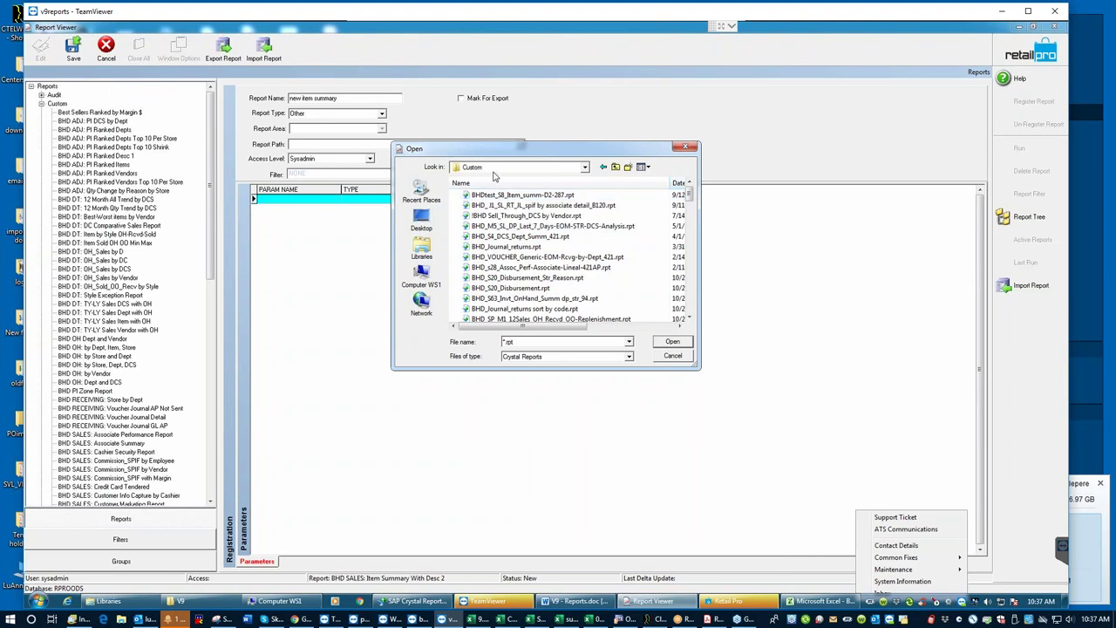
left_click(516, 197)
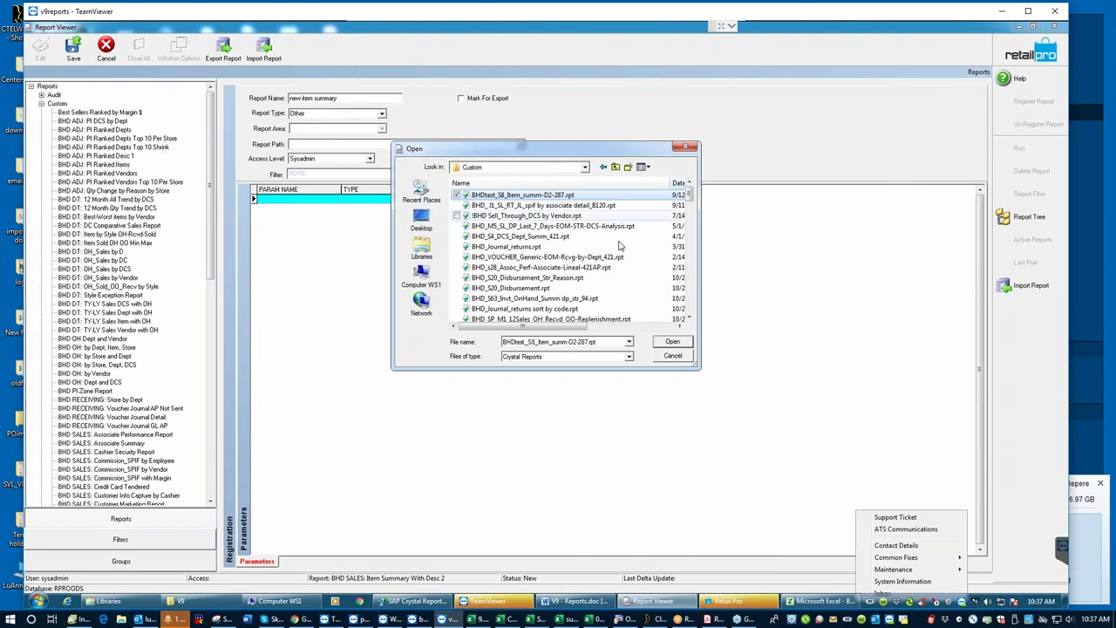
left_click(672, 342)
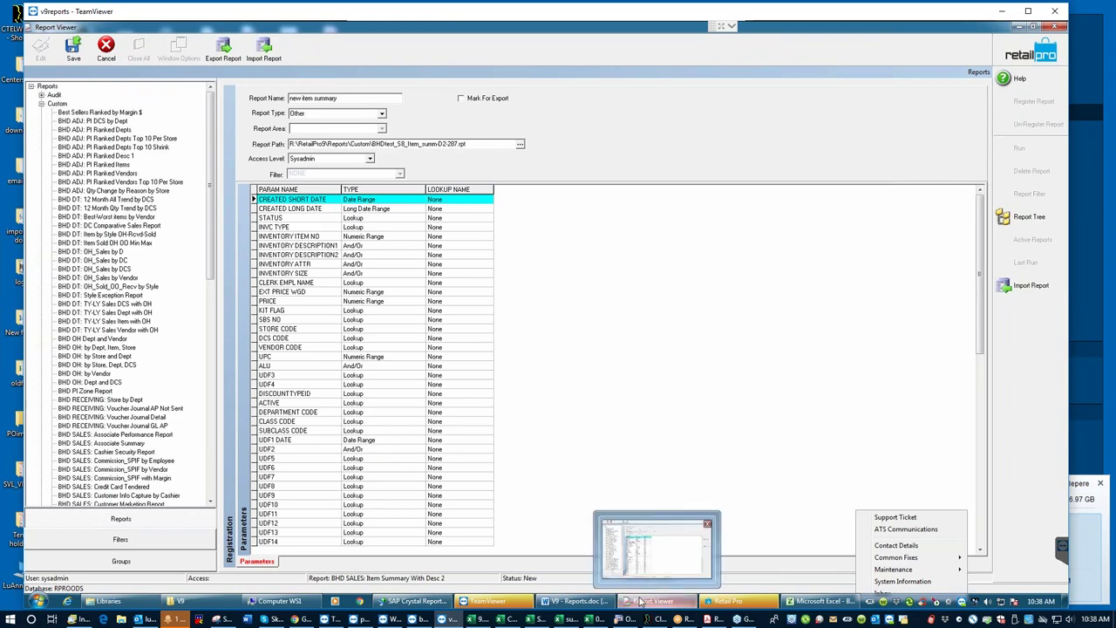
left_click(384, 310)
Give the STATUS parameter the Invoice Status lookup.
left_click(381, 218)
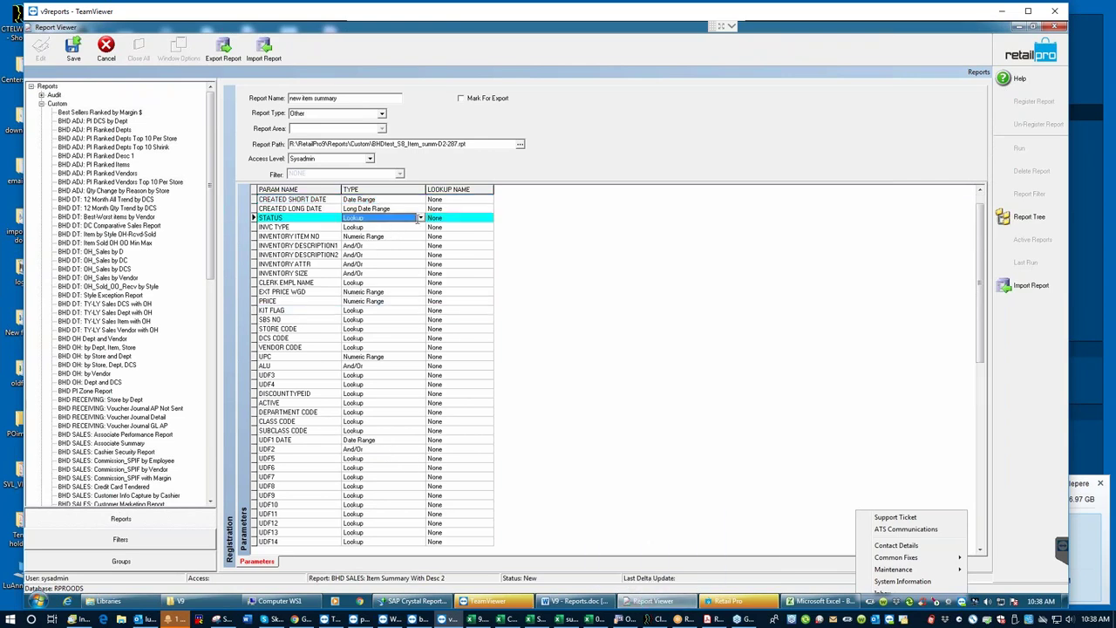
left_click(452, 219)
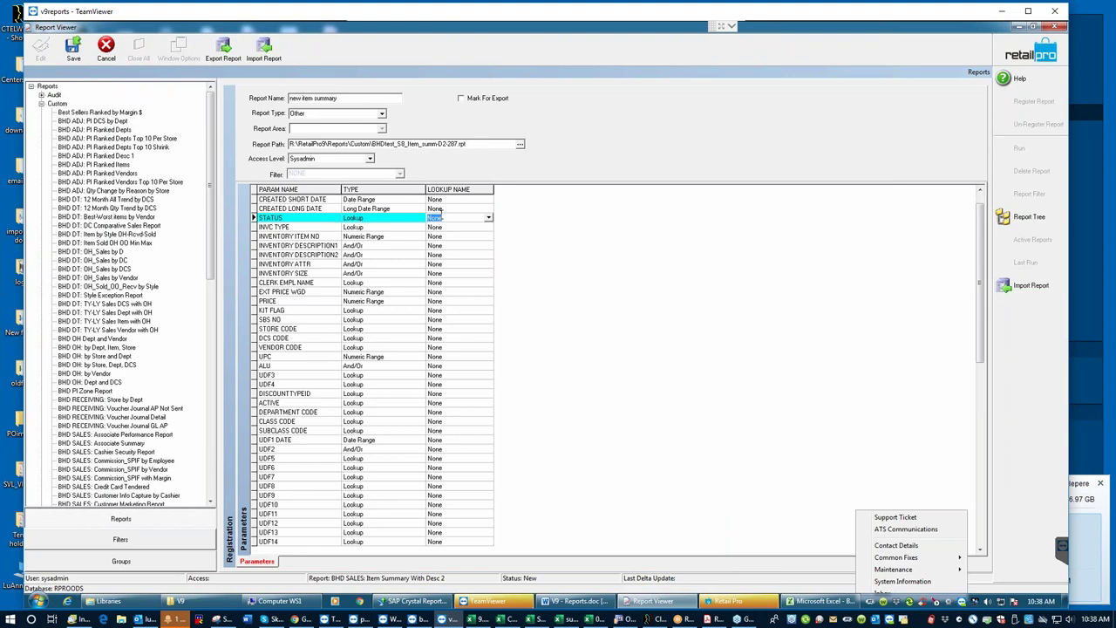
left_click(373, 229)
left_click(374, 218)
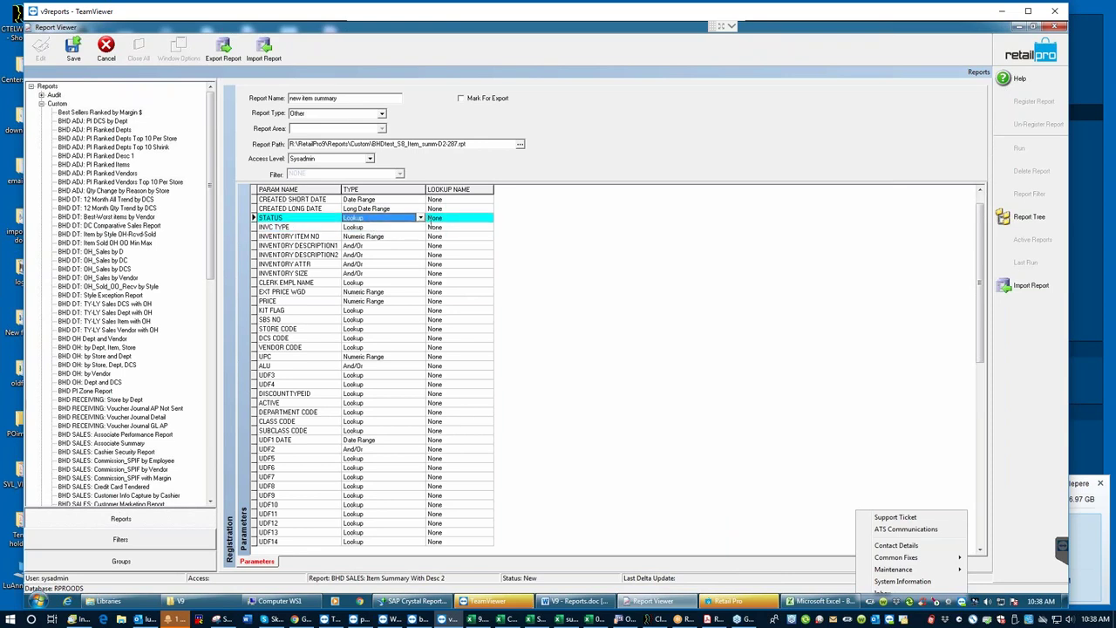
left_click(448, 220)
key("alt+Down")
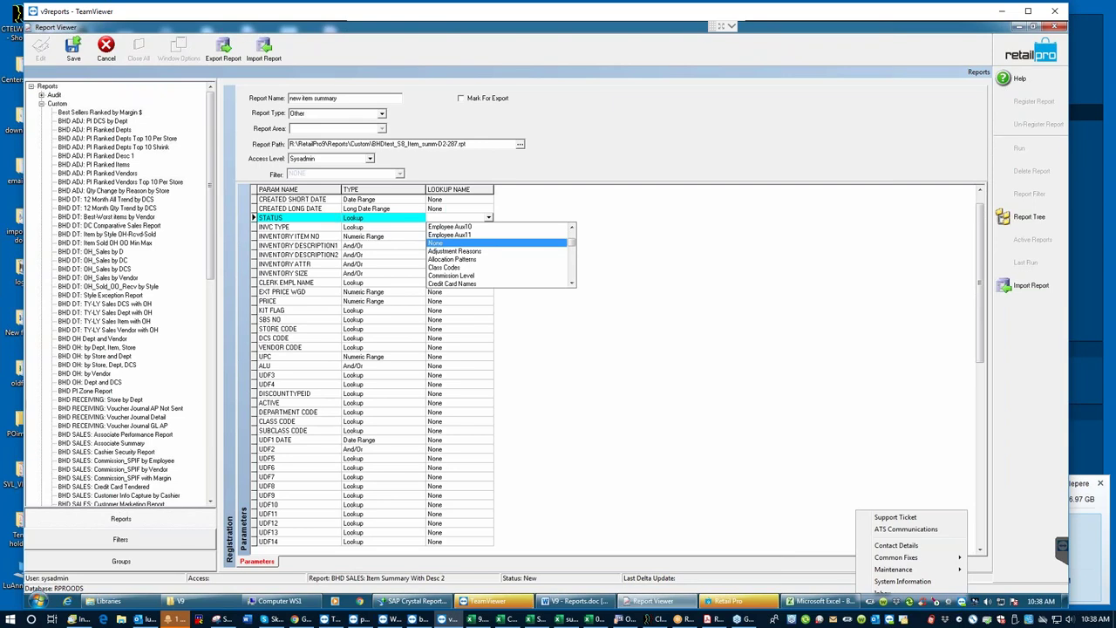
key("i")
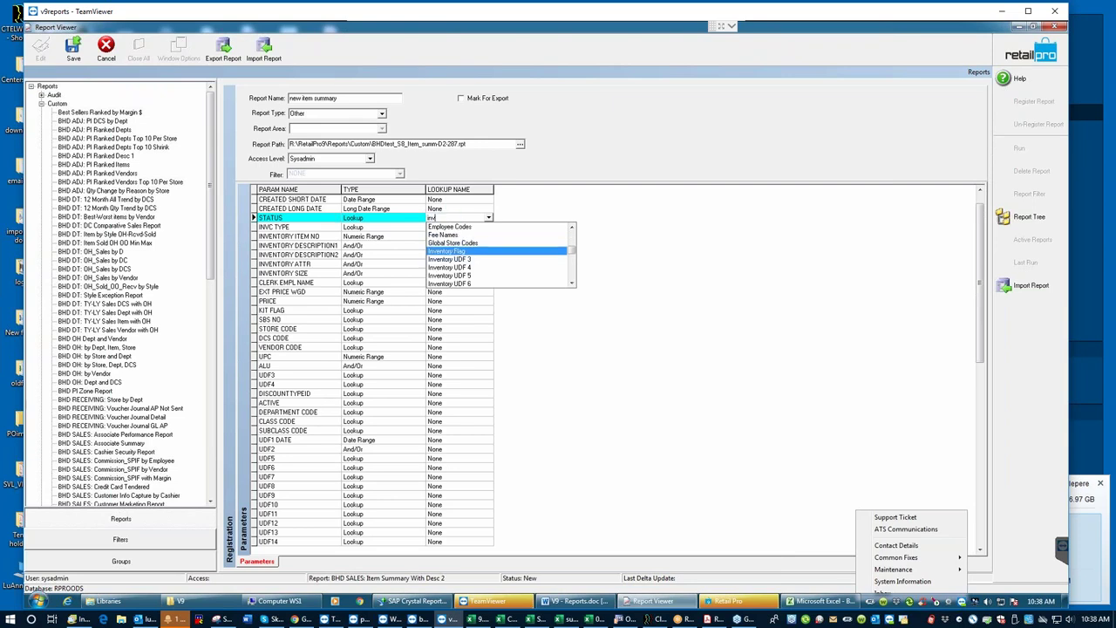
type("nvoice Status")
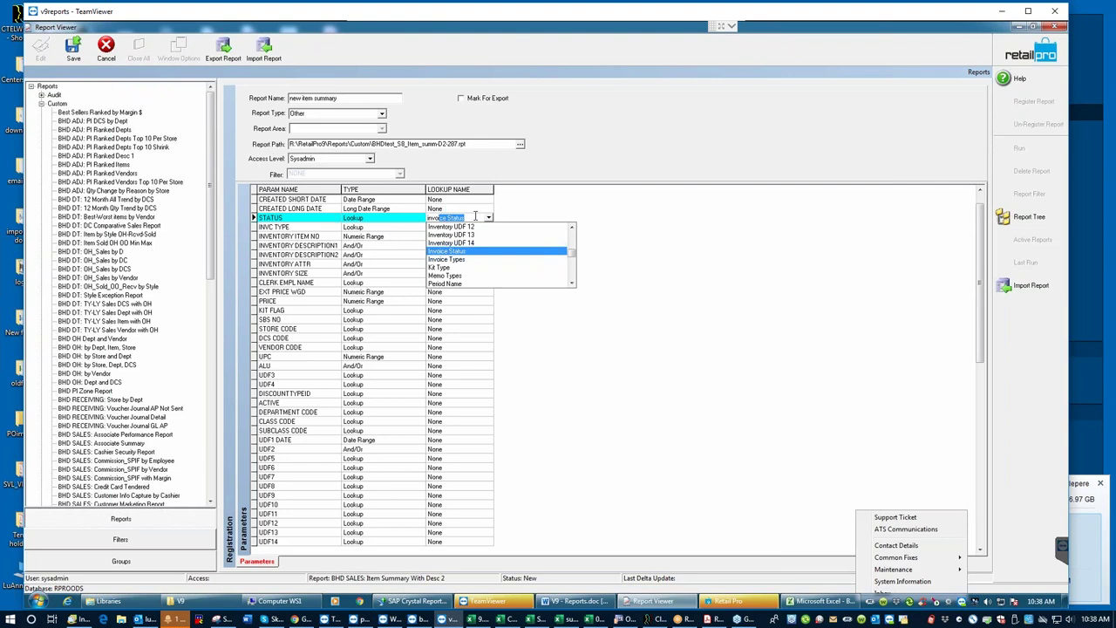
left_click(455, 253)
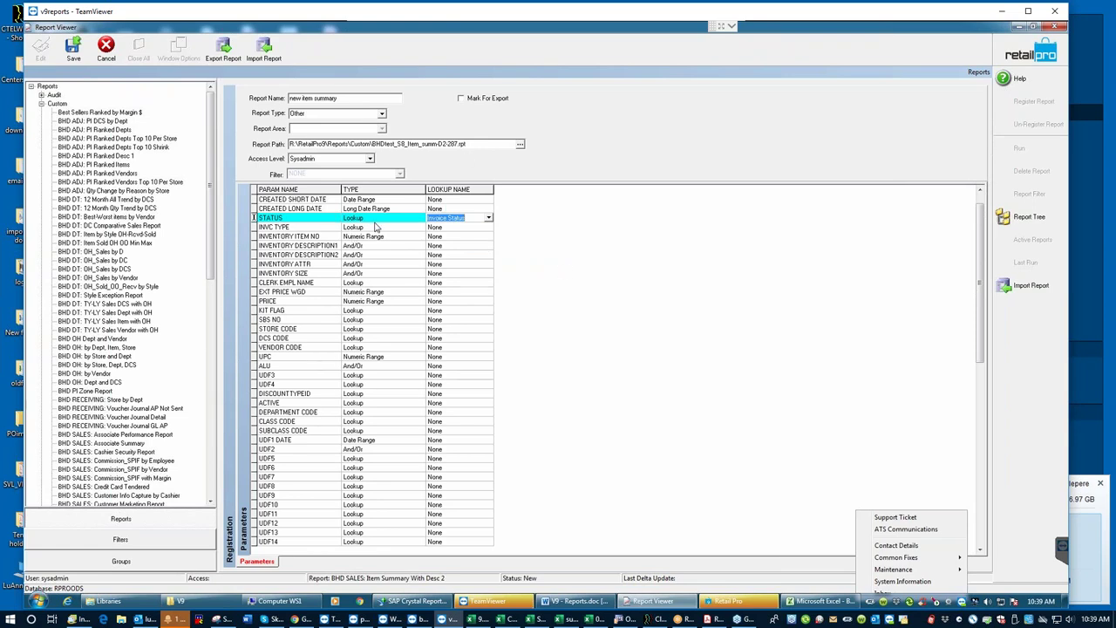
left_click(450, 220)
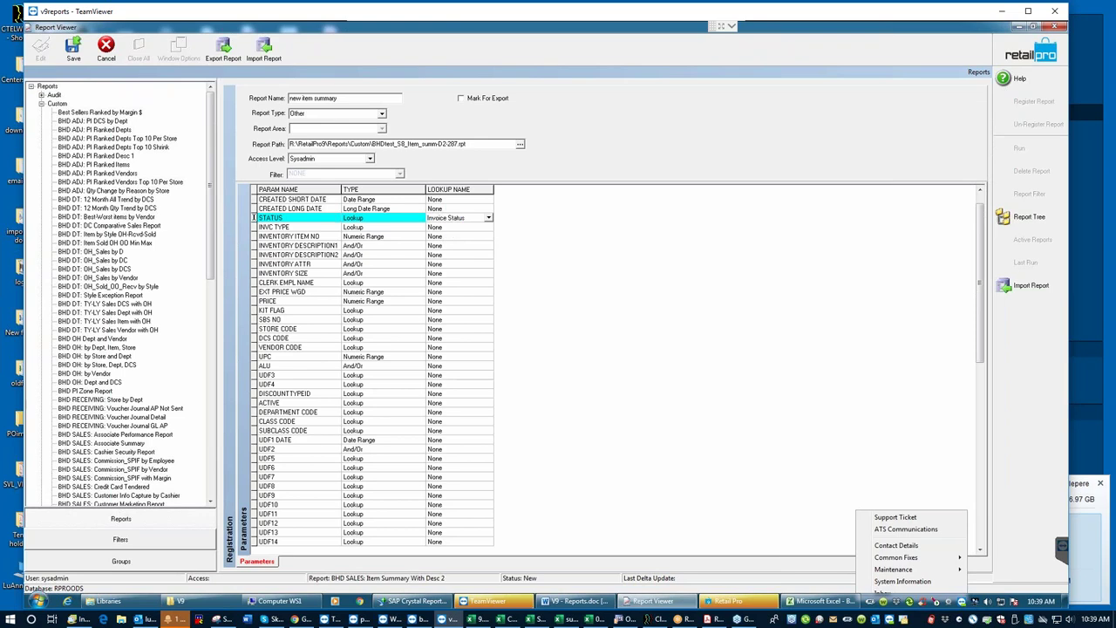
Give the INVC TYPE parameter the Invoice Types lookup.
left_click(455, 228)
type("in")
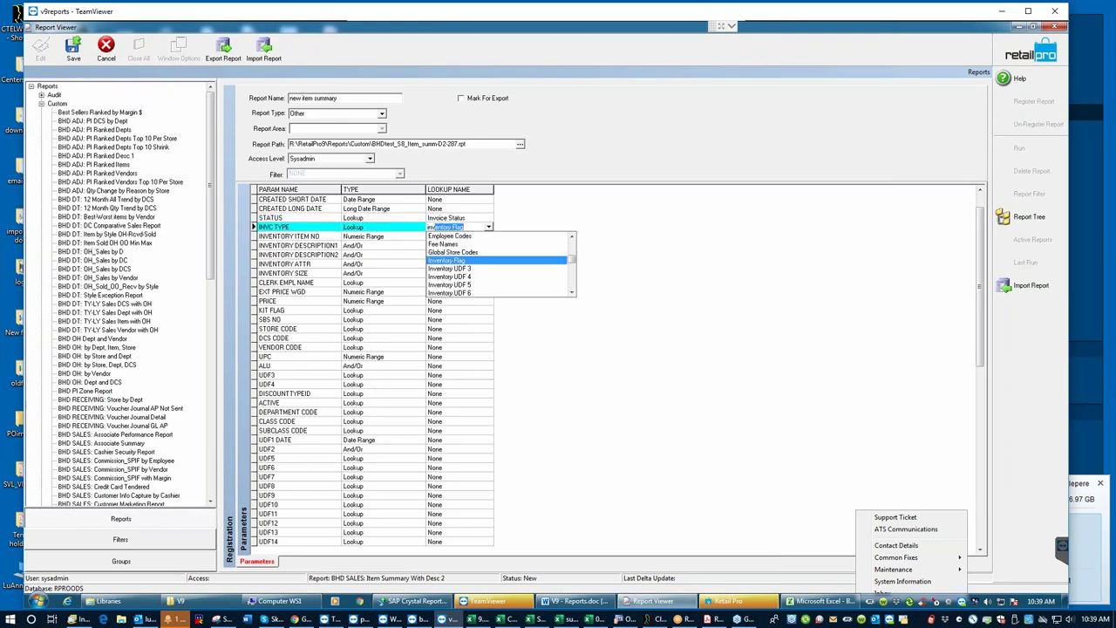
type("voice Status")
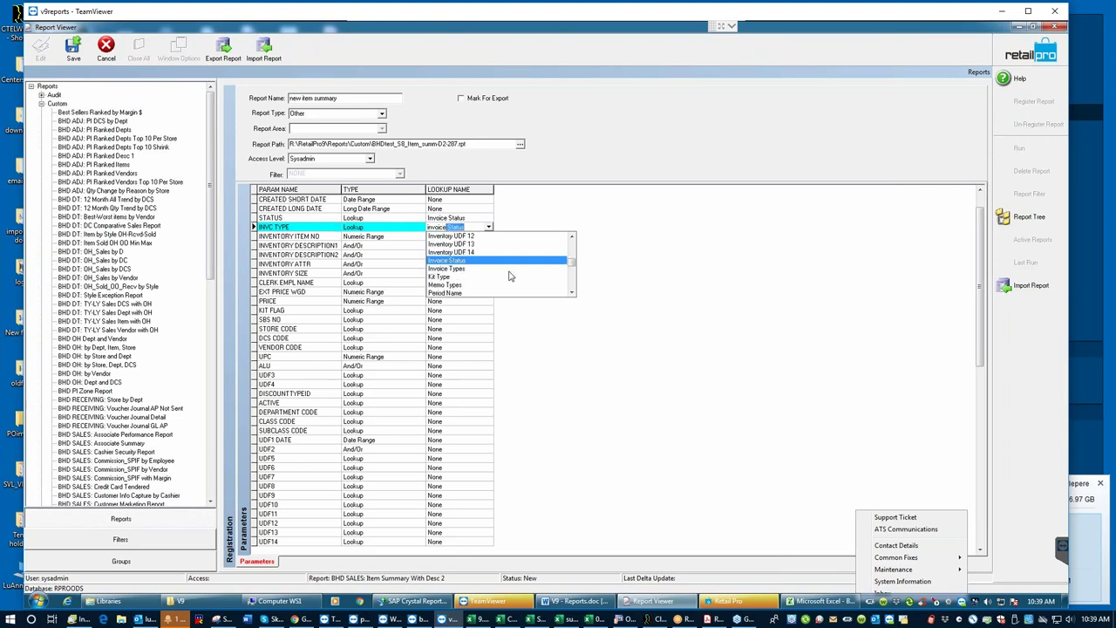
left_click(447, 268)
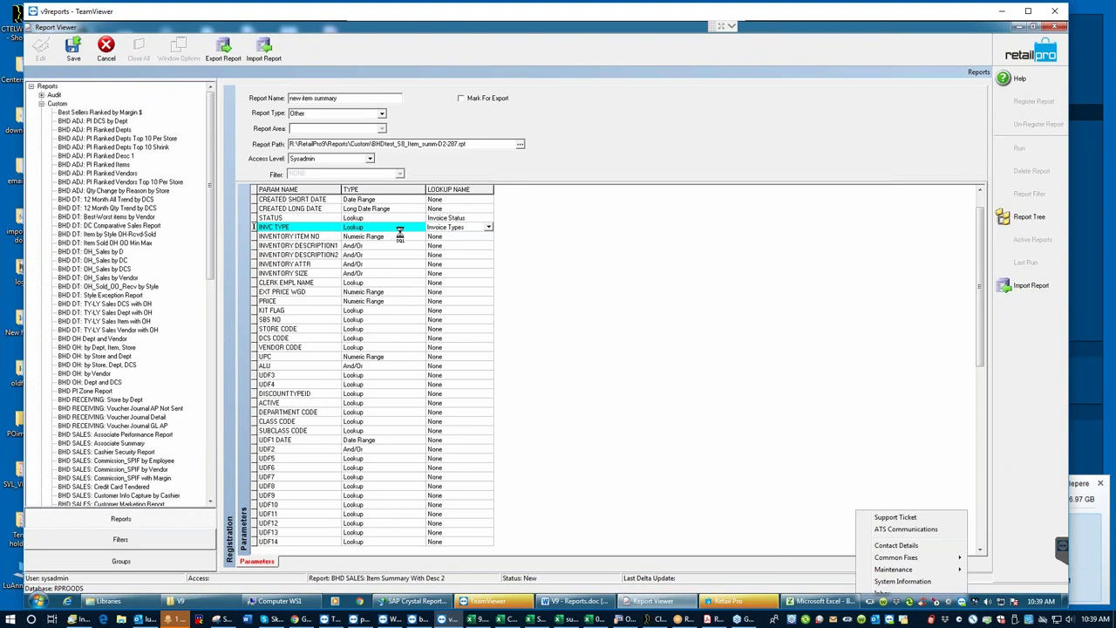
left_click(399, 227)
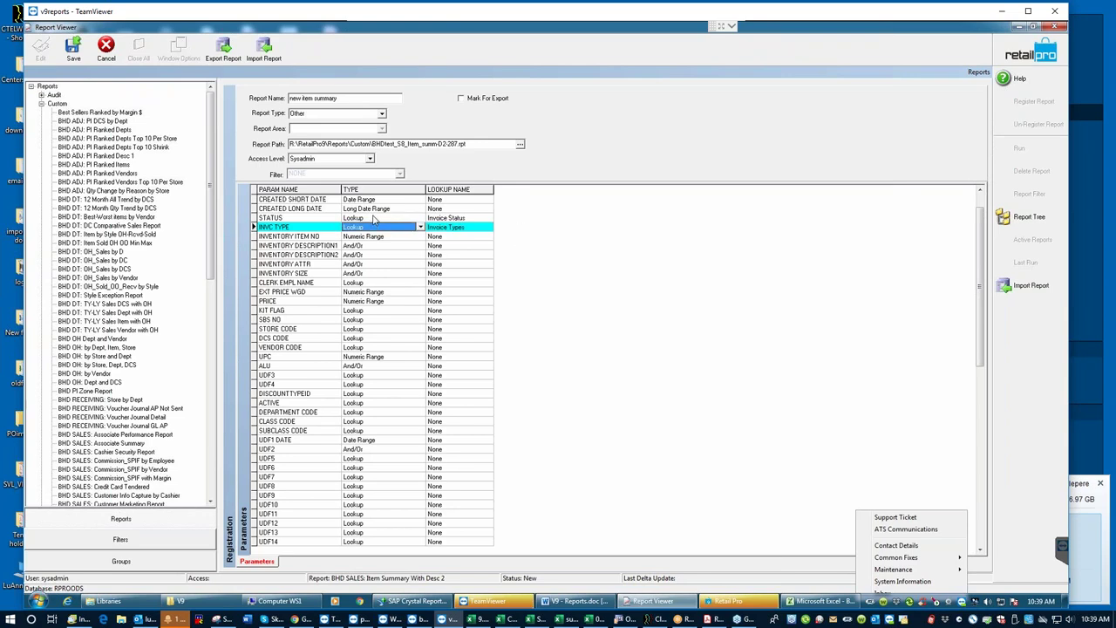
left_click(476, 228)
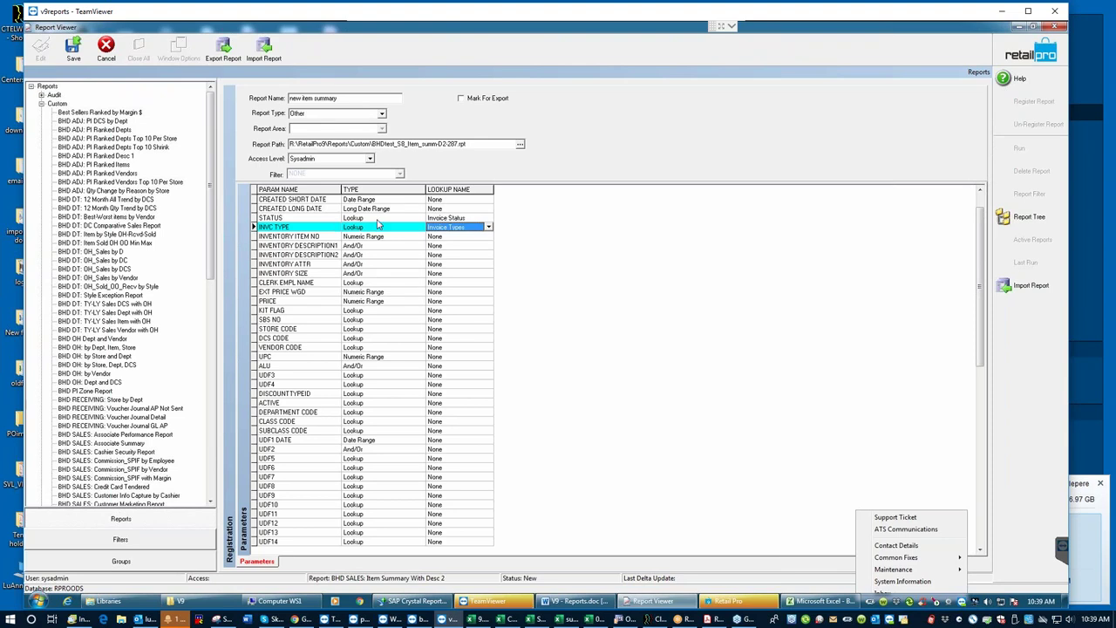
Assign lookups Employee Names, Kit Type, Subsidiaries and Store Codes to CLERK EMPL NAME, KIT FLAG, SBS NO, STORE CODE.
left_click(364, 283)
left_click(466, 286)
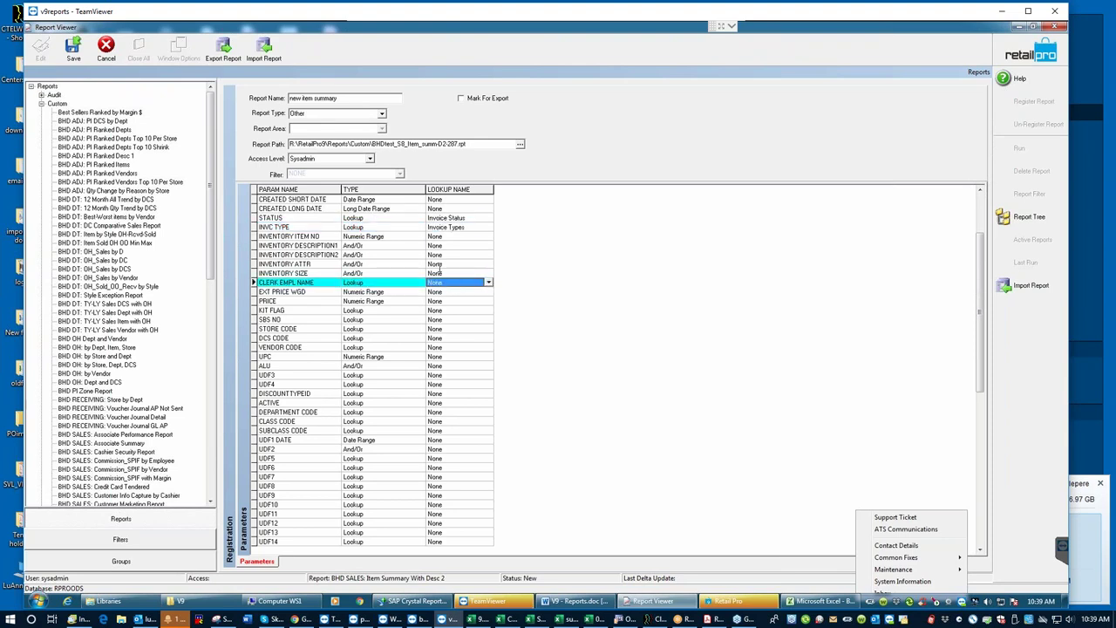
type("employee")
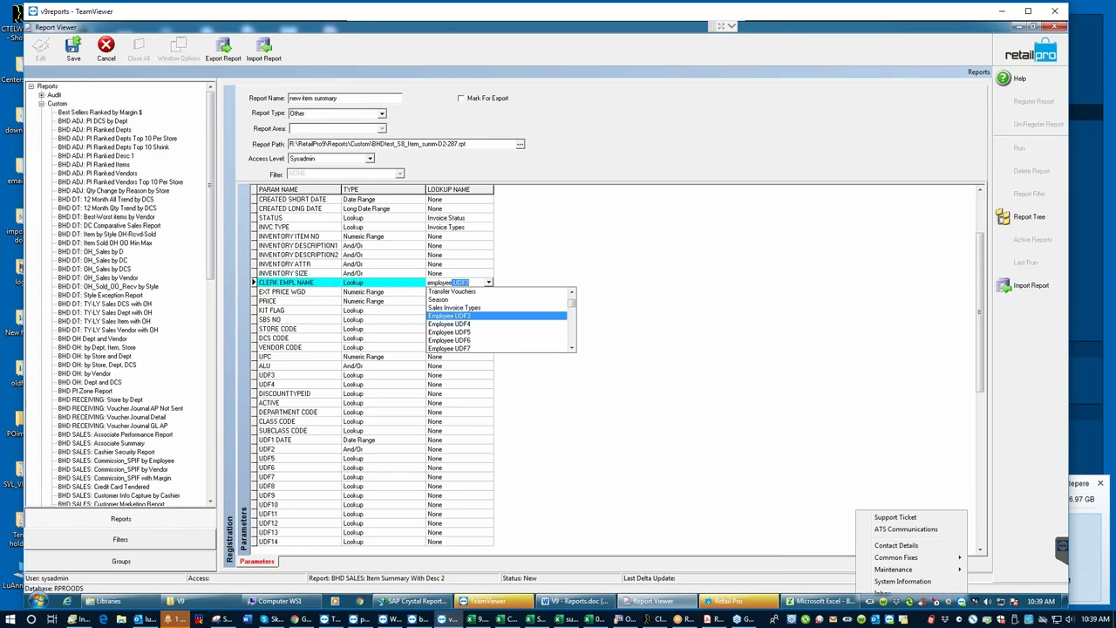
type(" names")
key("Return")
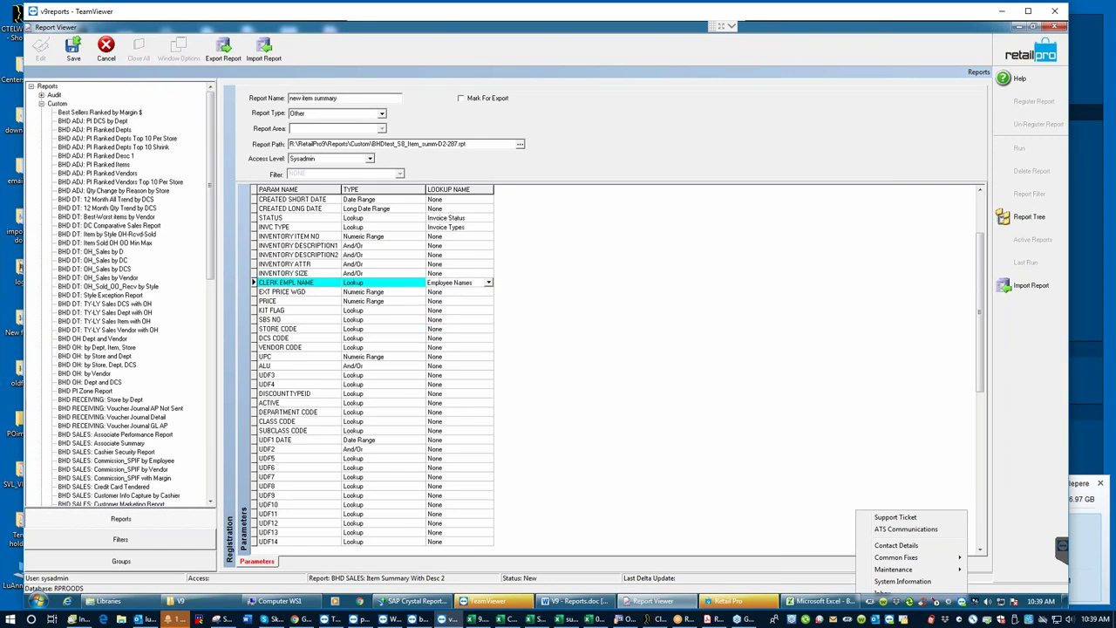
left_click(445, 310)
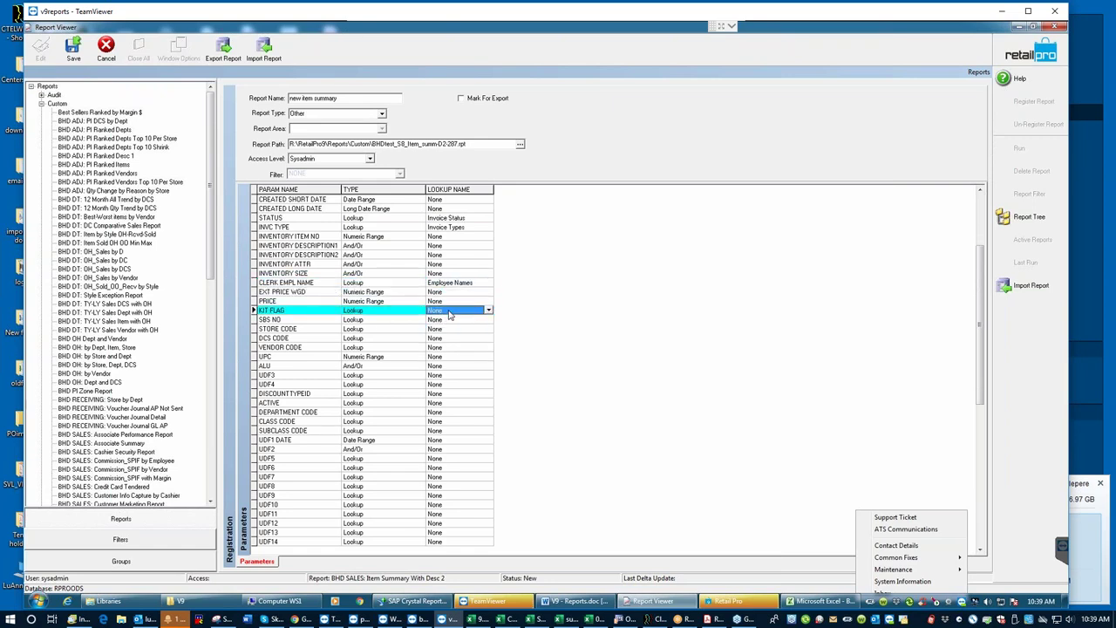
type("kit")
key("Return")
left_click(447, 320)
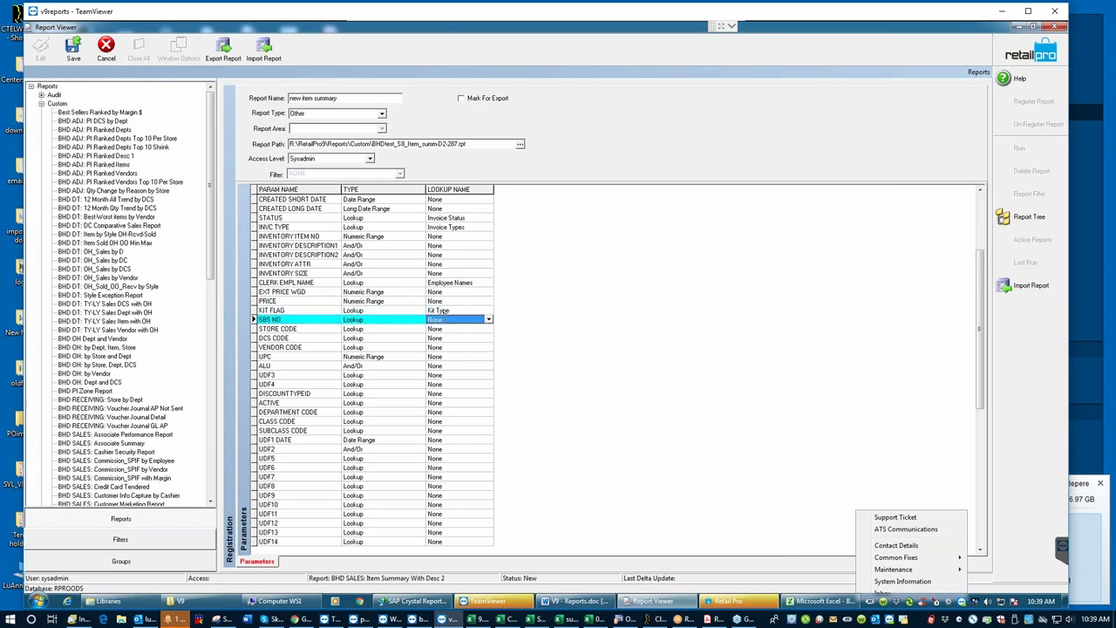
type("subsidiaries")
key("Return")
left_click(448, 328)
type("stor")
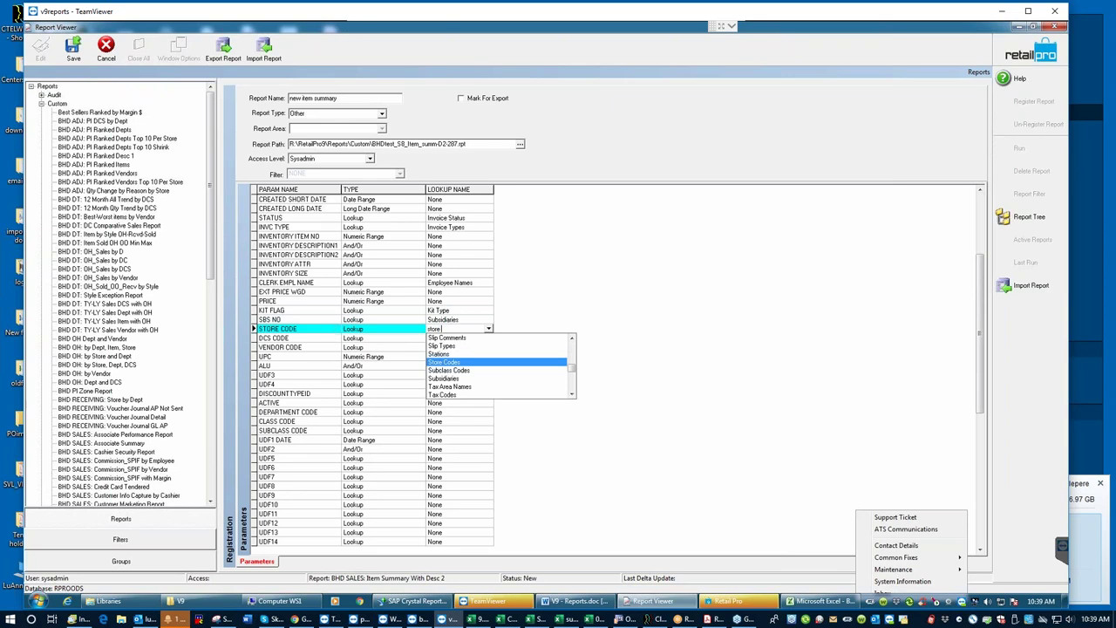
key("Return")
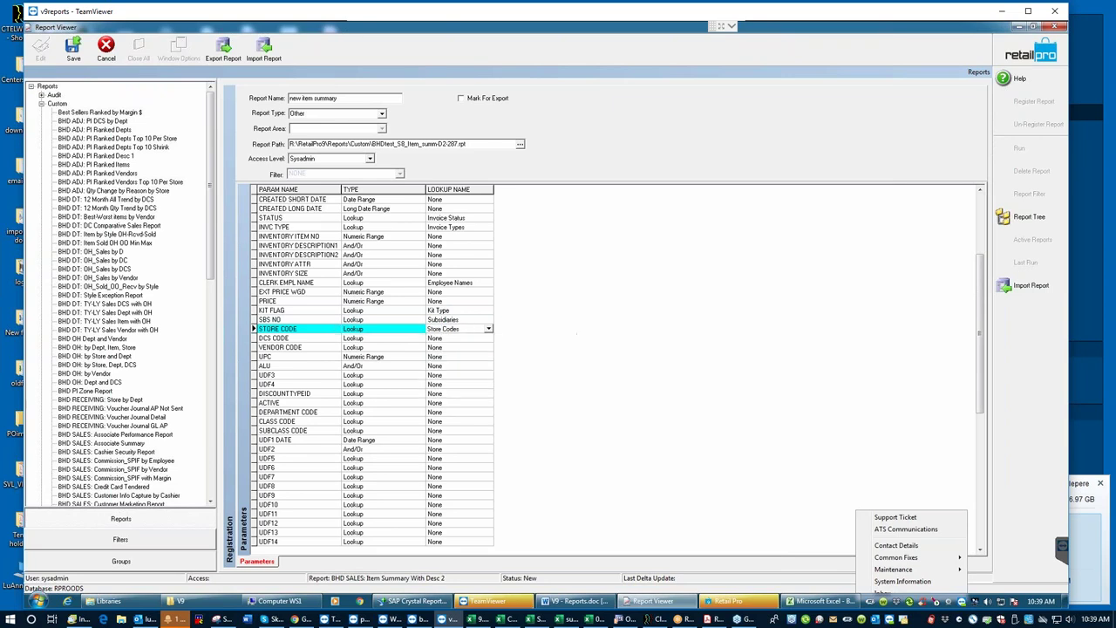
Assign DCS Codes to DCS CODE and Vendor Codes to VENDOR CODE.
left_click(383, 340)
left_click(445, 338)
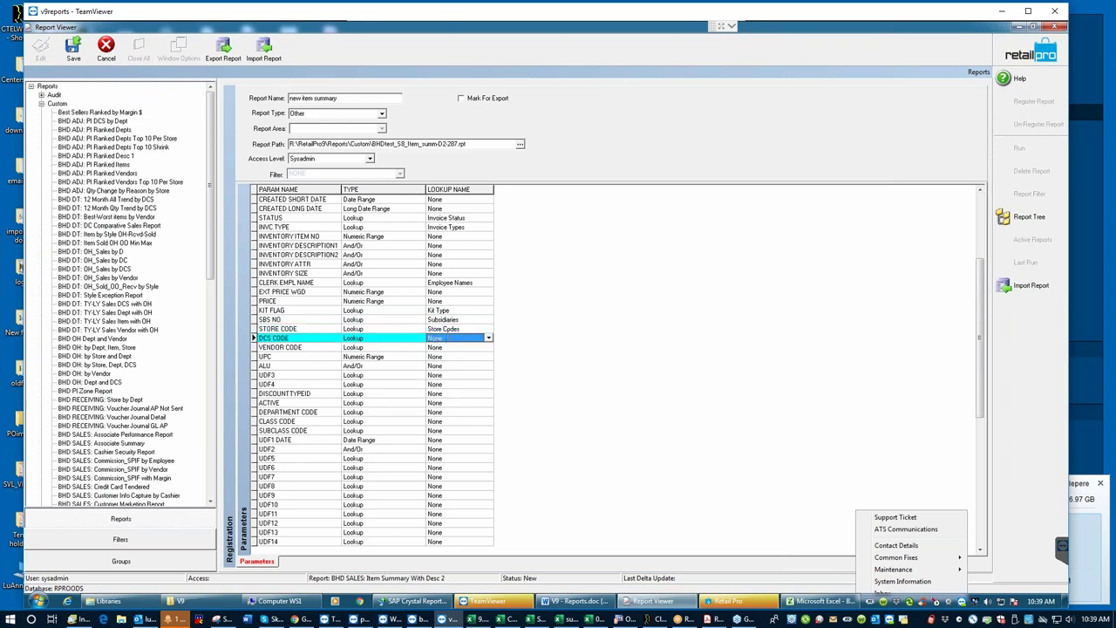
type("dcsCodes")
key("Return")
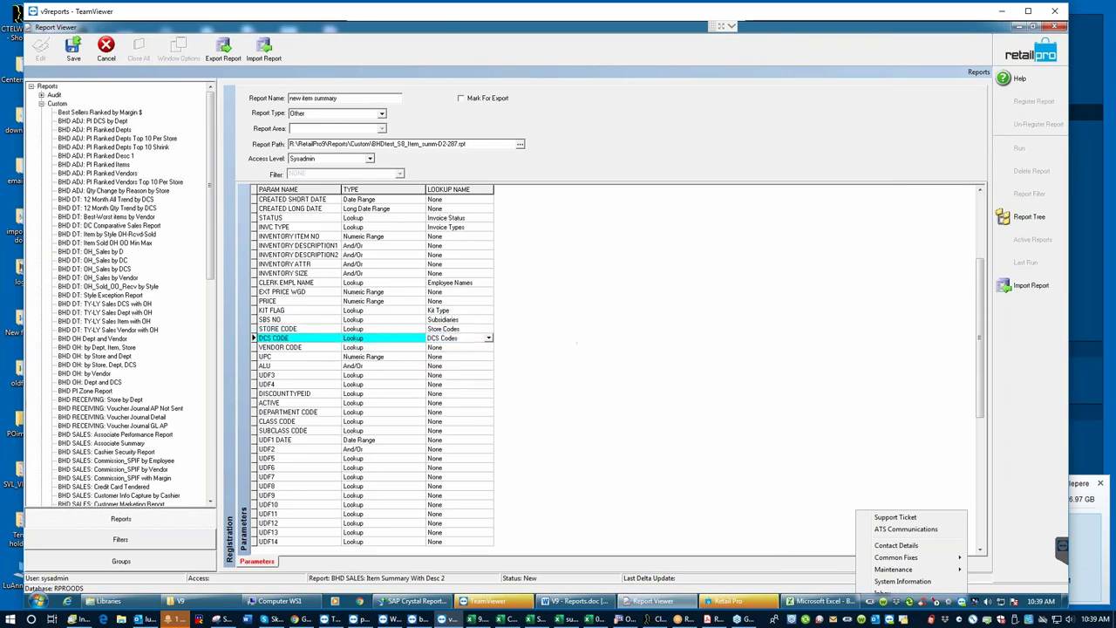
key("Return")
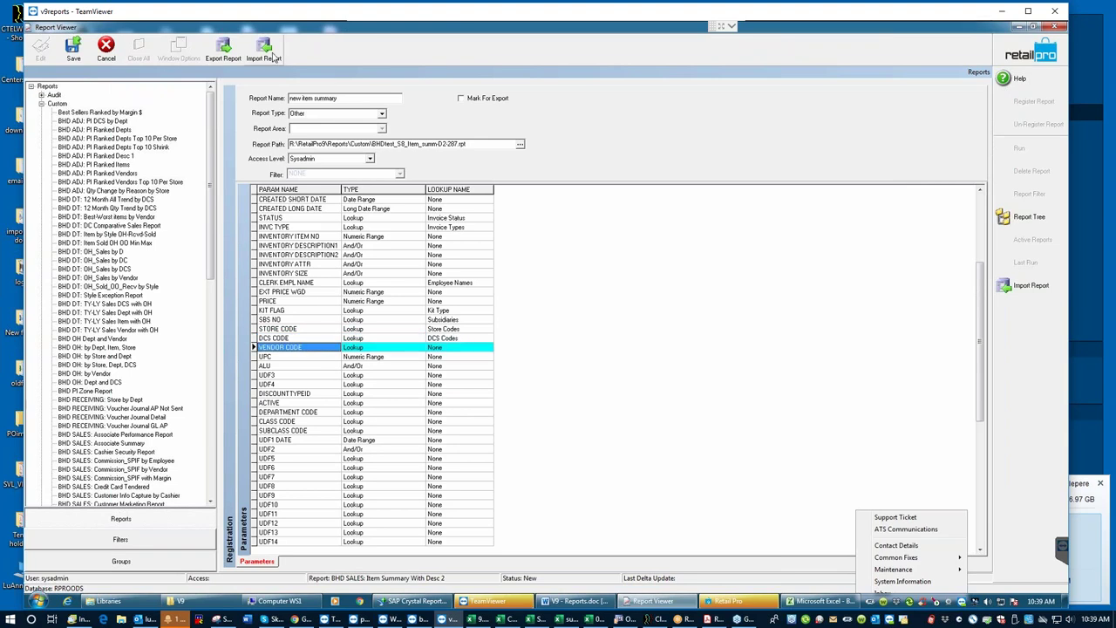
left_click(448, 348)
type("vendor codes")
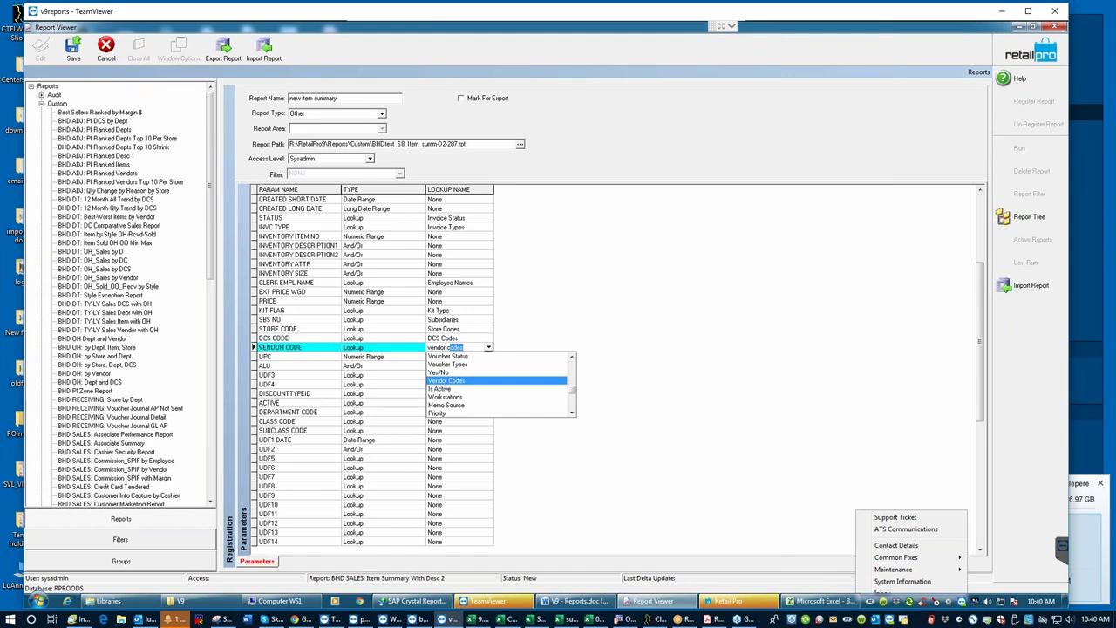
key("Return")
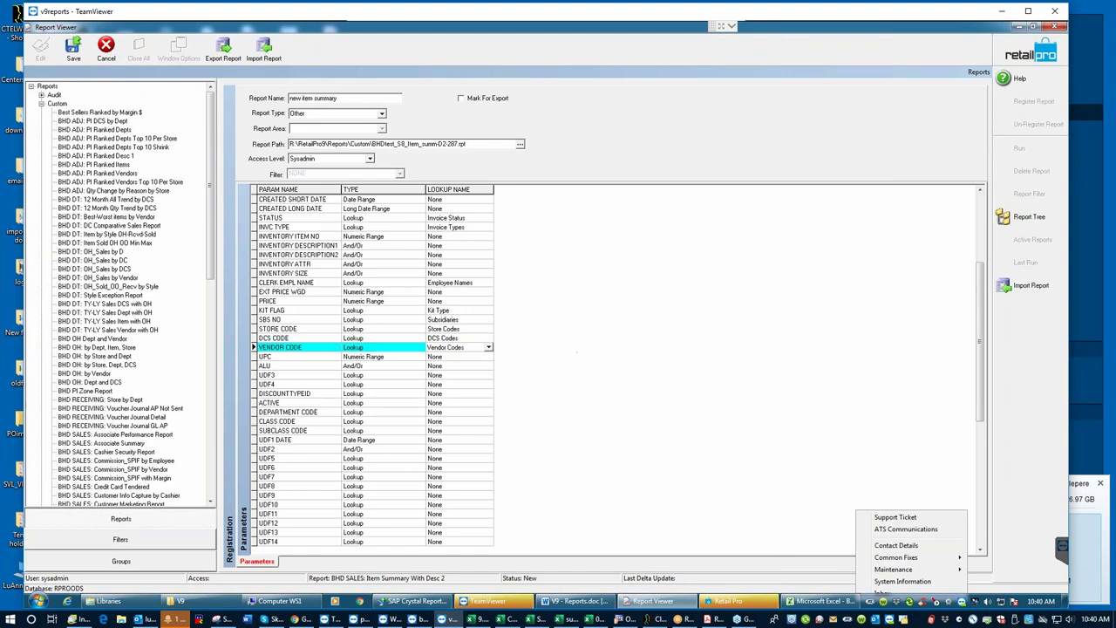
left_click(416, 357)
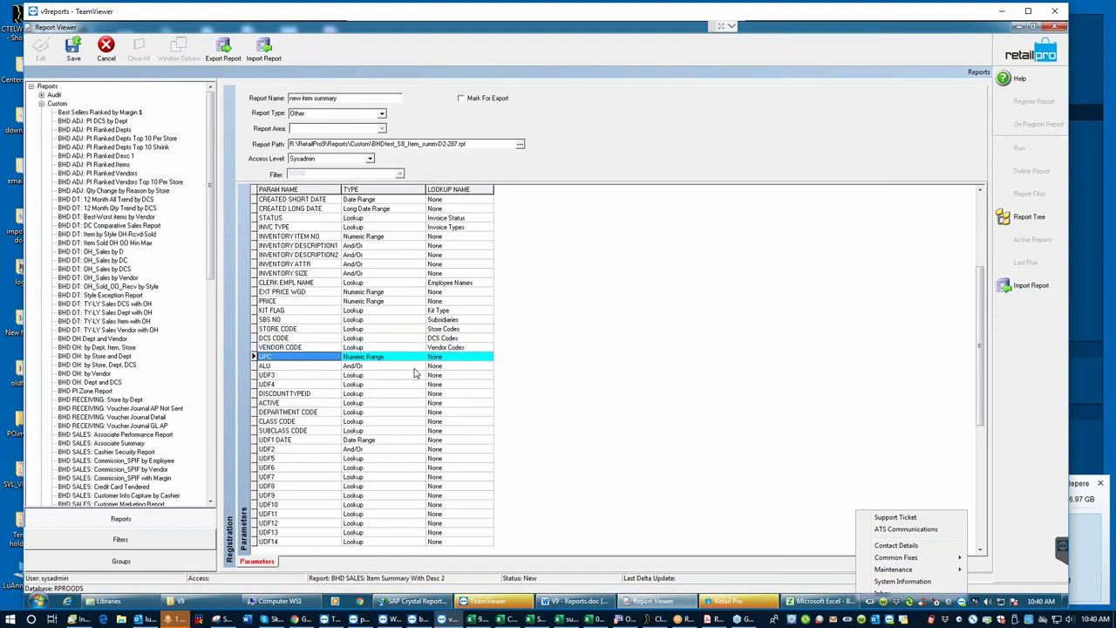
Assign Inventory UDF 3 to UDF3, Inventory UDF 4 to UDF4, and Districts to DISCOUNTTYPEID.
left_click(450, 378)
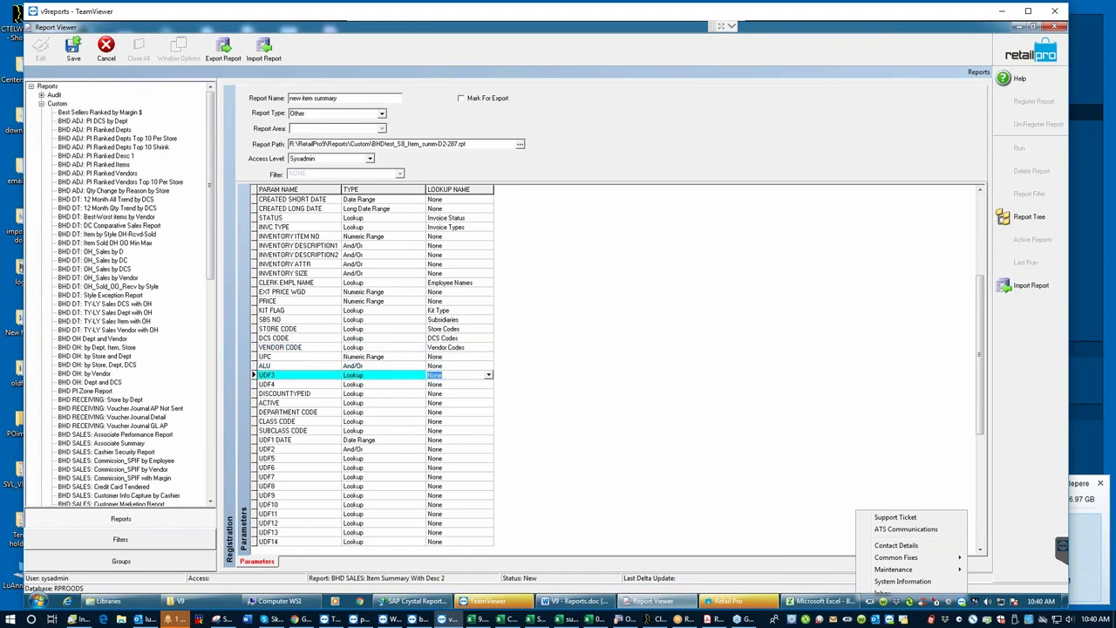
type("in")
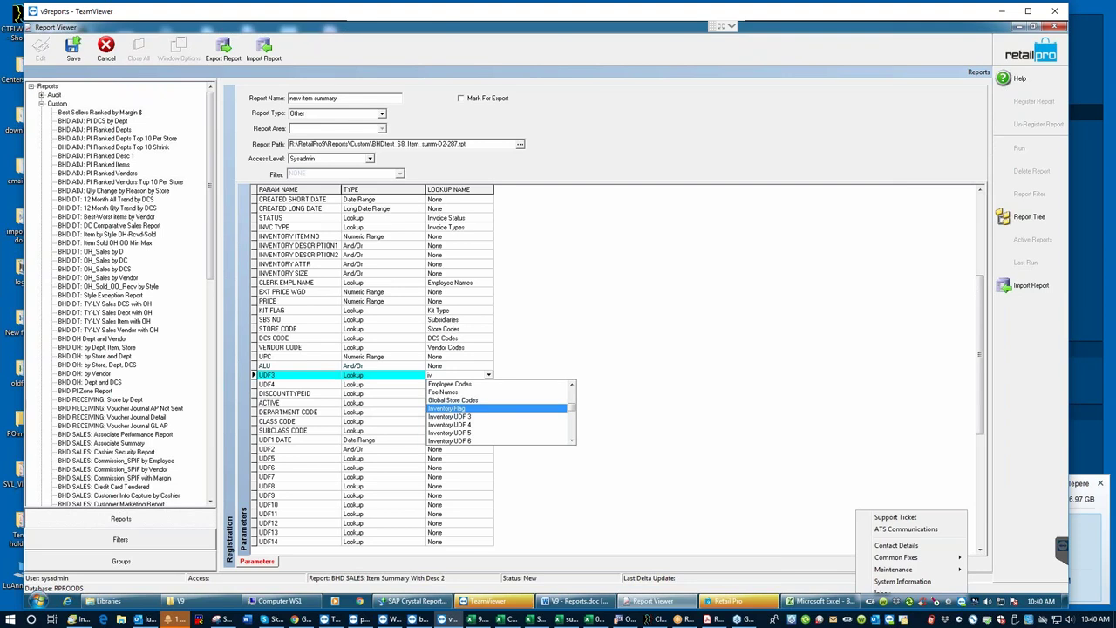
key("Down")
key("Return")
left_click(450, 385)
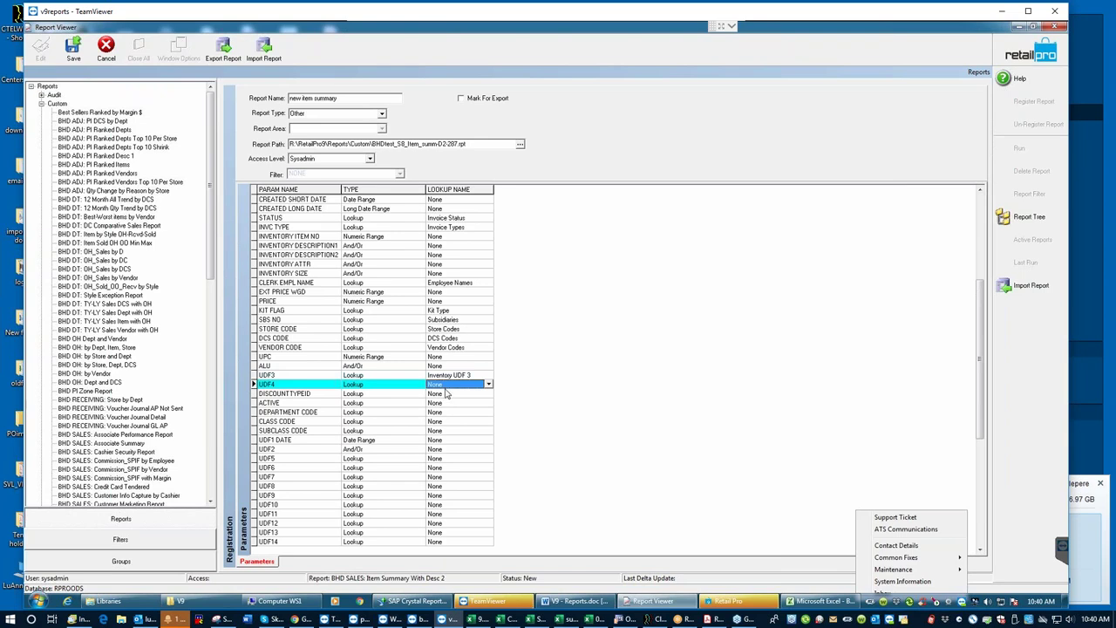
left_click(488, 384)
left_click(453, 448)
left_click(426, 398)
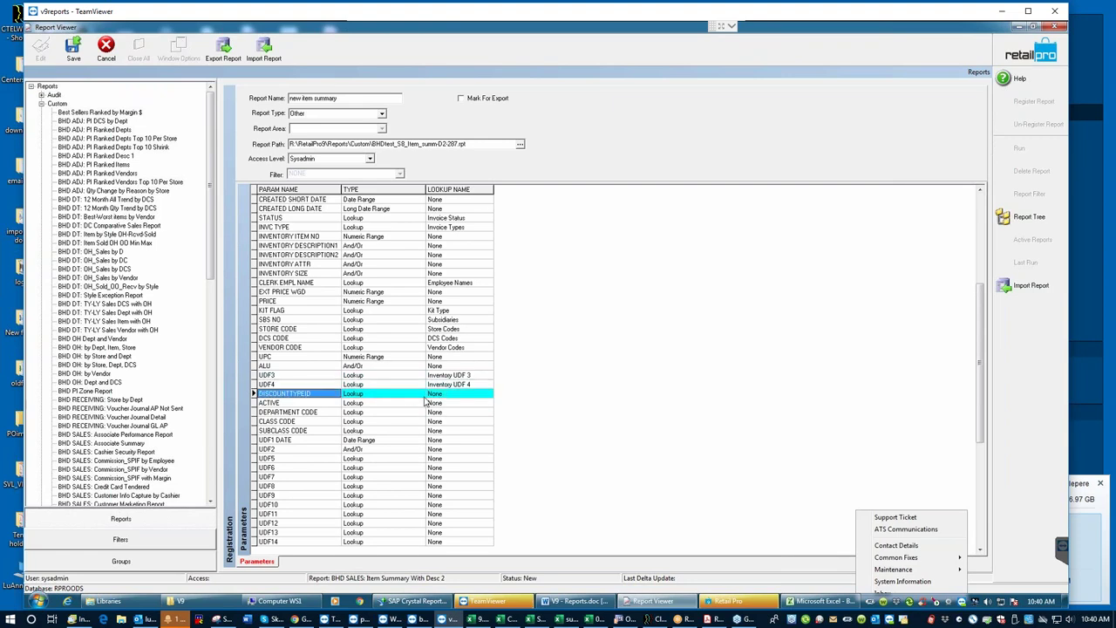
left_click(466, 394)
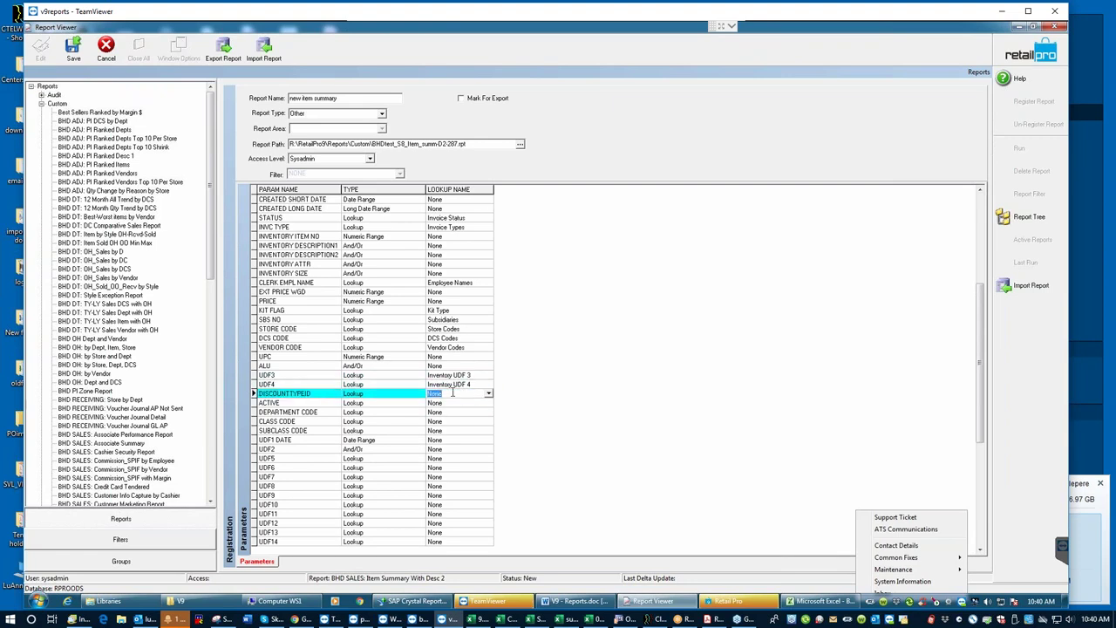
type("dis")
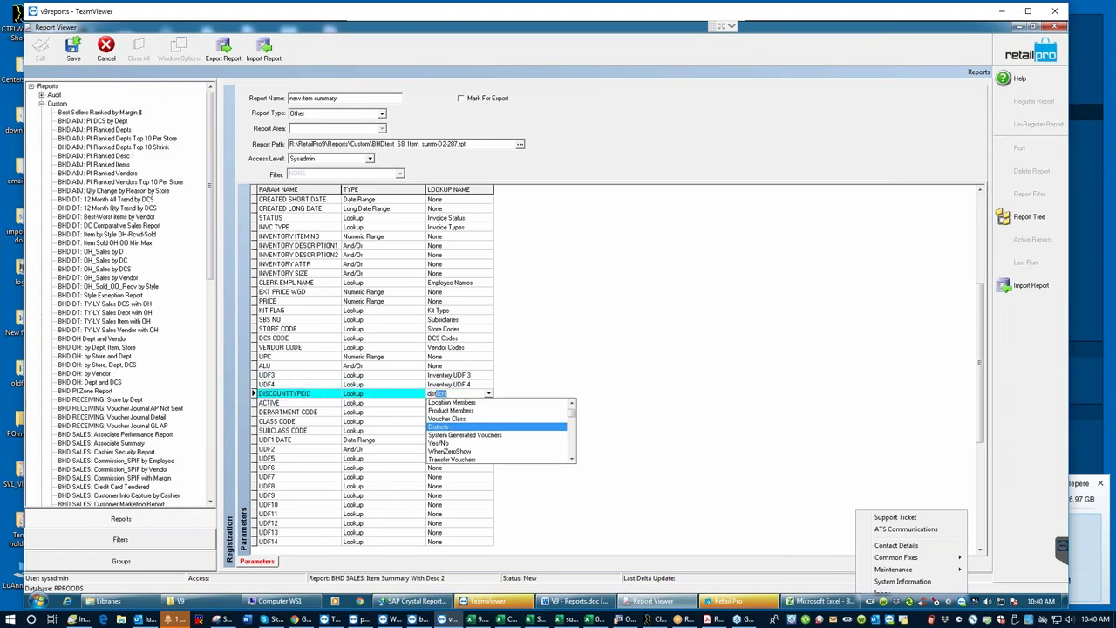
key("Escape")
left_click(460, 402)
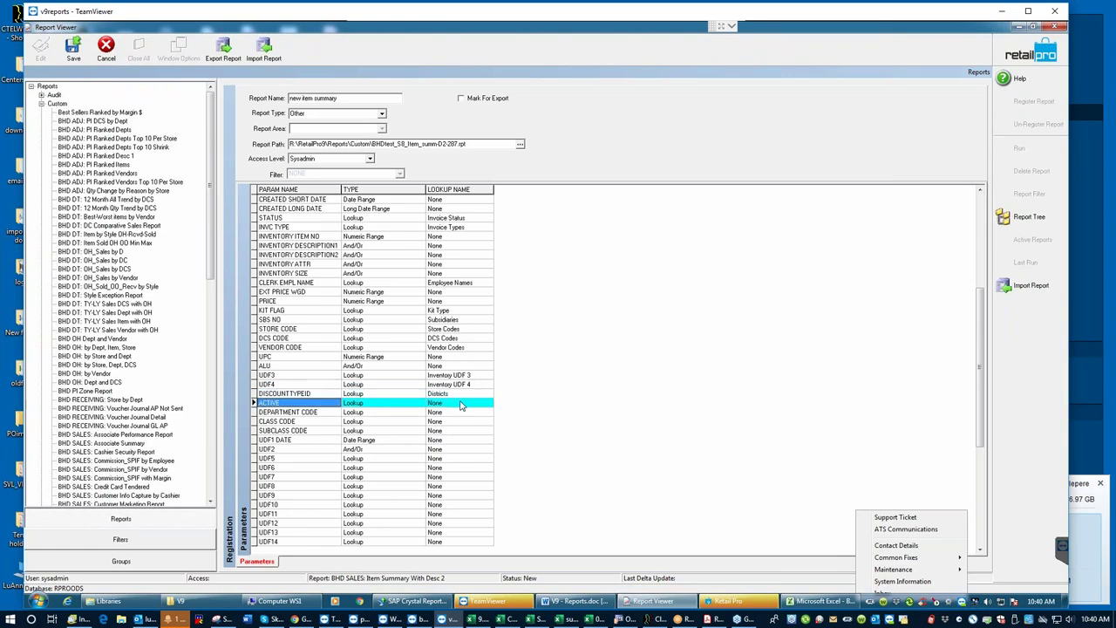
Assign Is Active to ACTIVE and Department Codes to DEPARTMENT CODE.
left_click(439, 406)
type("is")
key("Return")
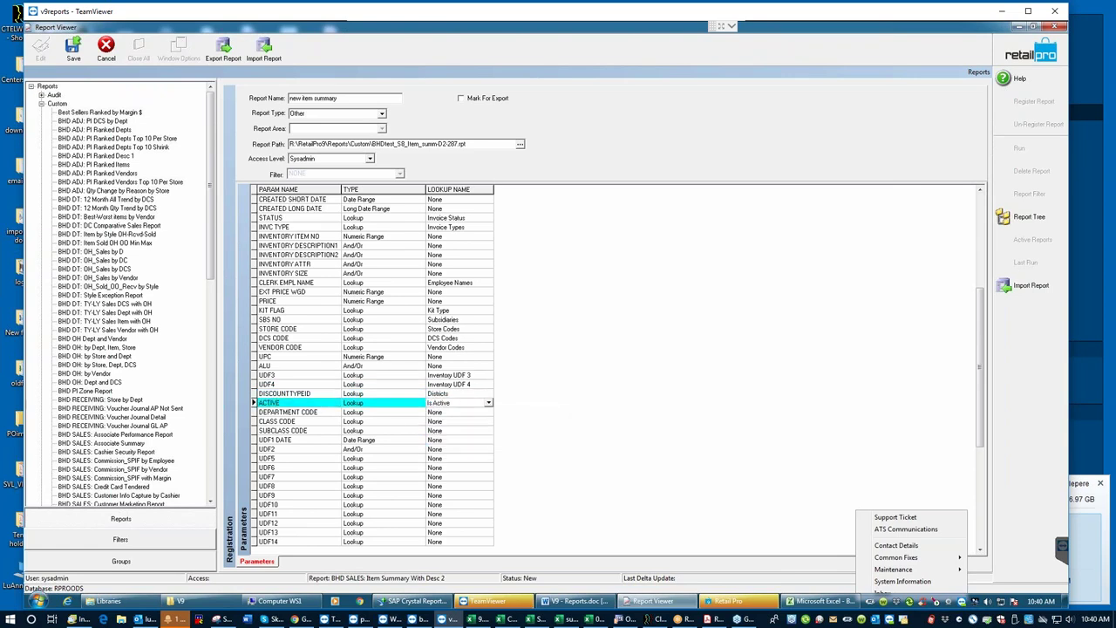
left_click(432, 416)
left_click(441, 415)
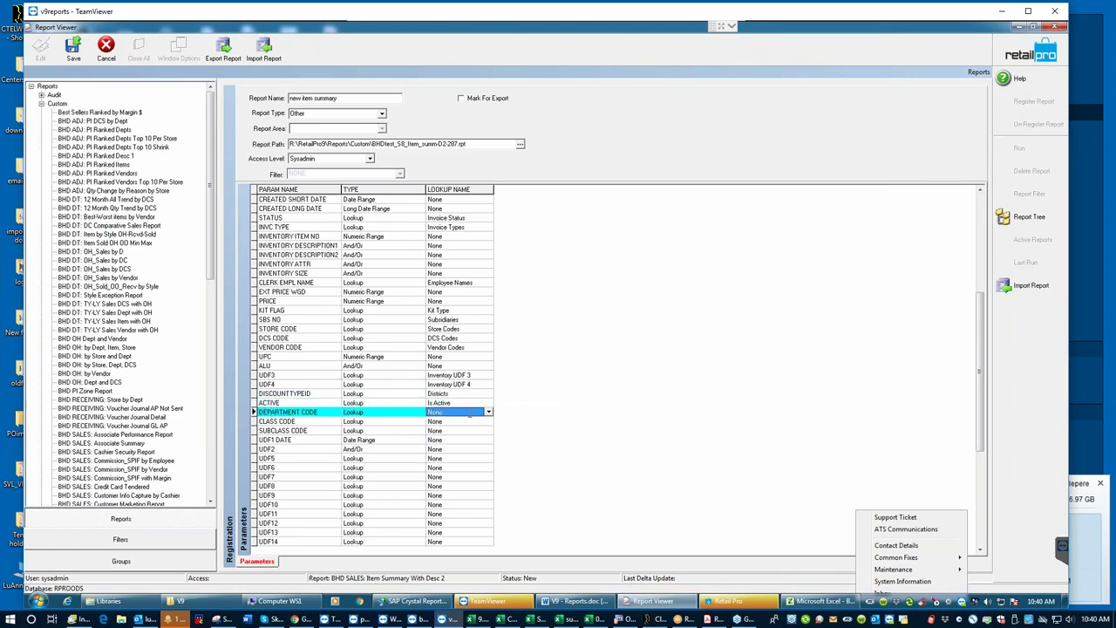
type("department Codes")
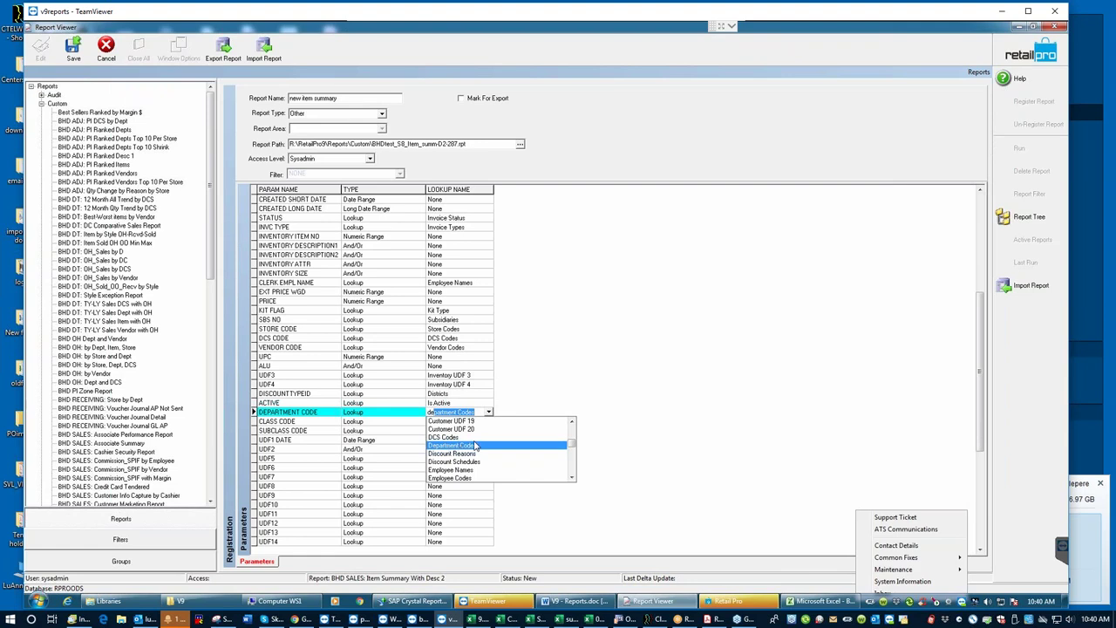
key("Return")
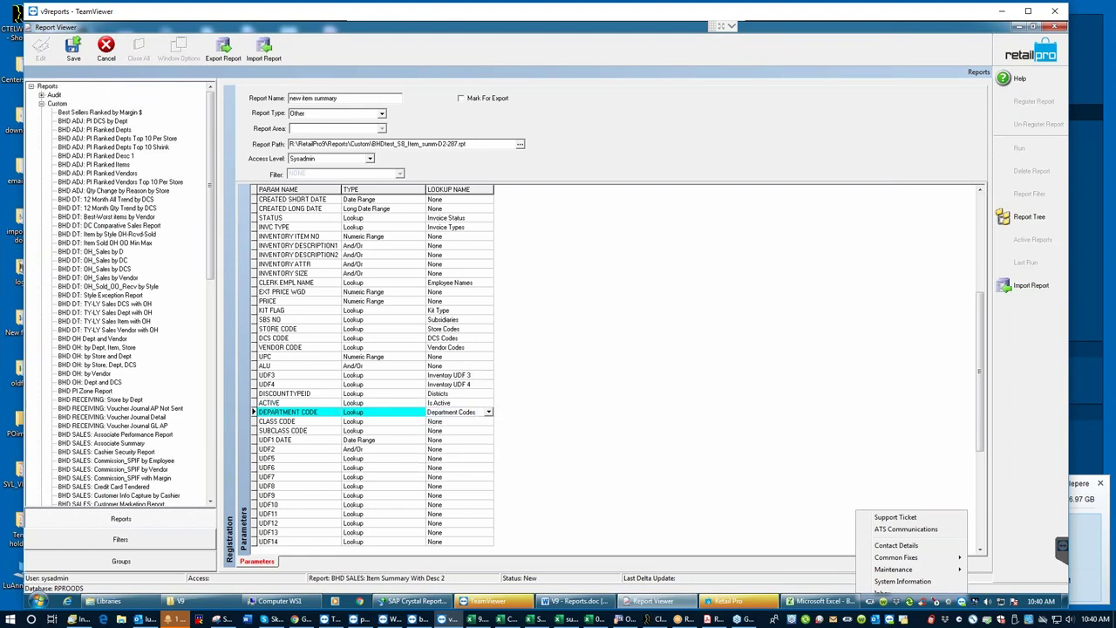
Assign Class Codes to CLASS CODE and Subclass Codes to SUBCLASS CODE.
left_click(445, 421)
left_click(444, 421)
type("cl")
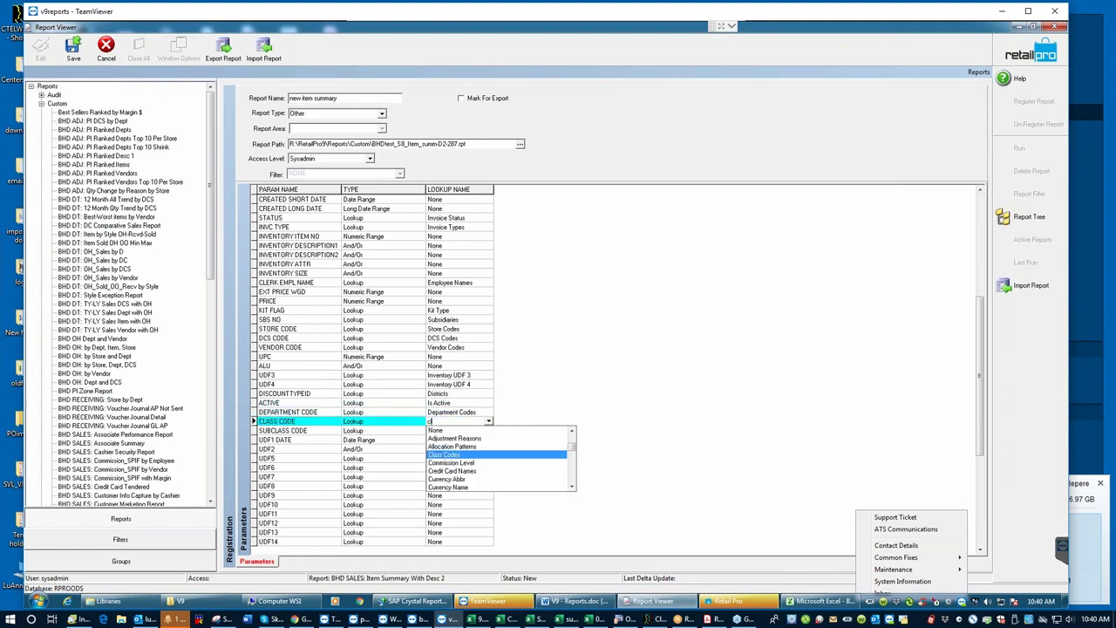
key("Return")
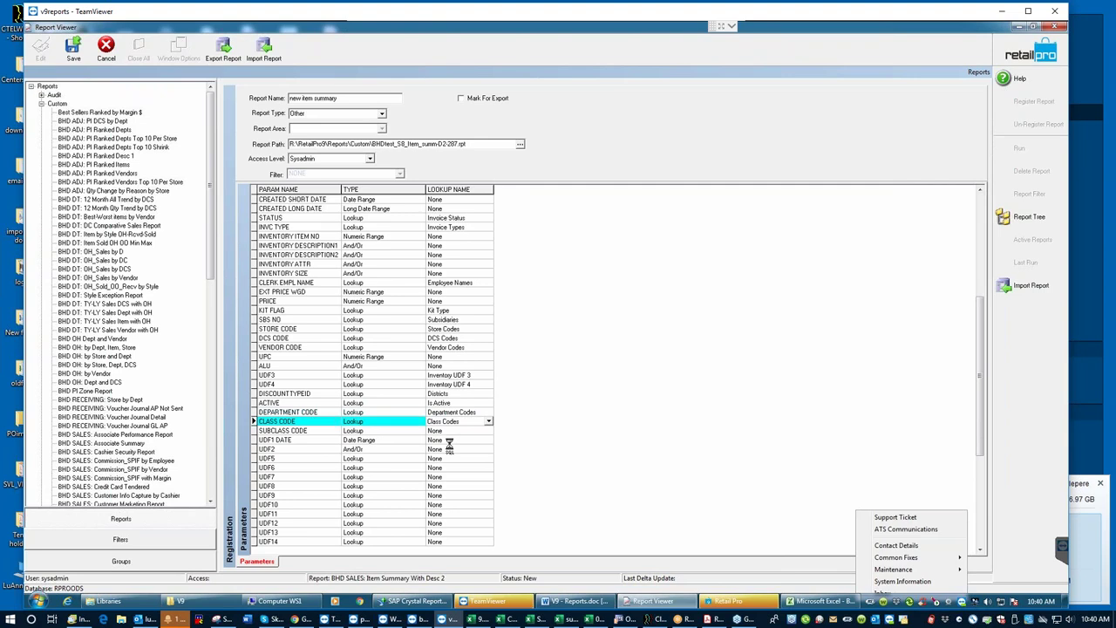
left_click(447, 431)
left_click(448, 431)
type("sub")
key("Return")
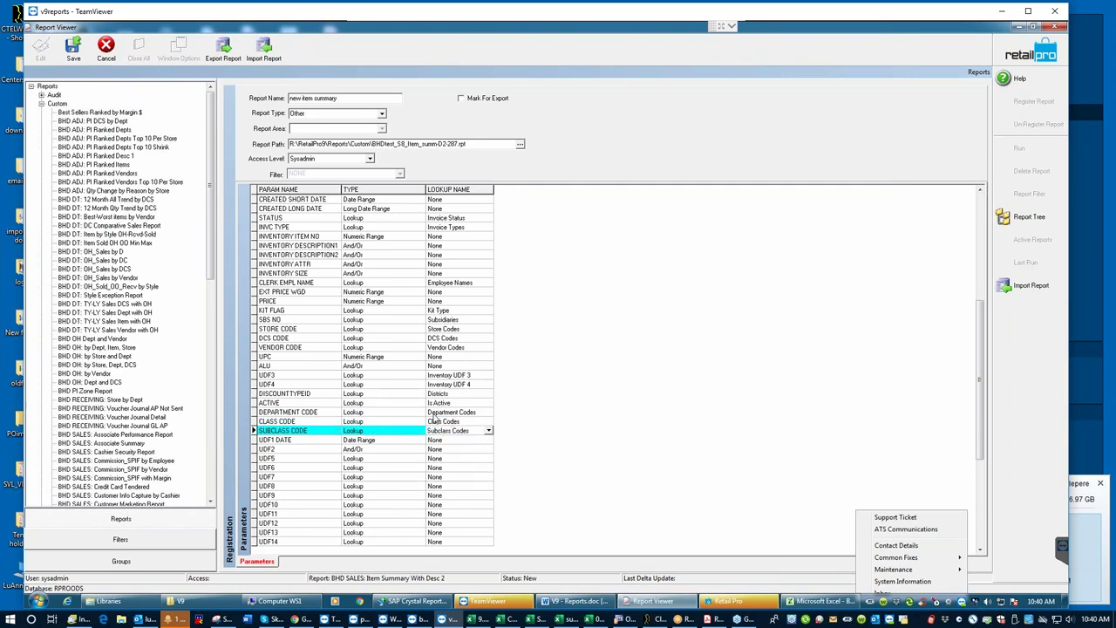
key("Down")
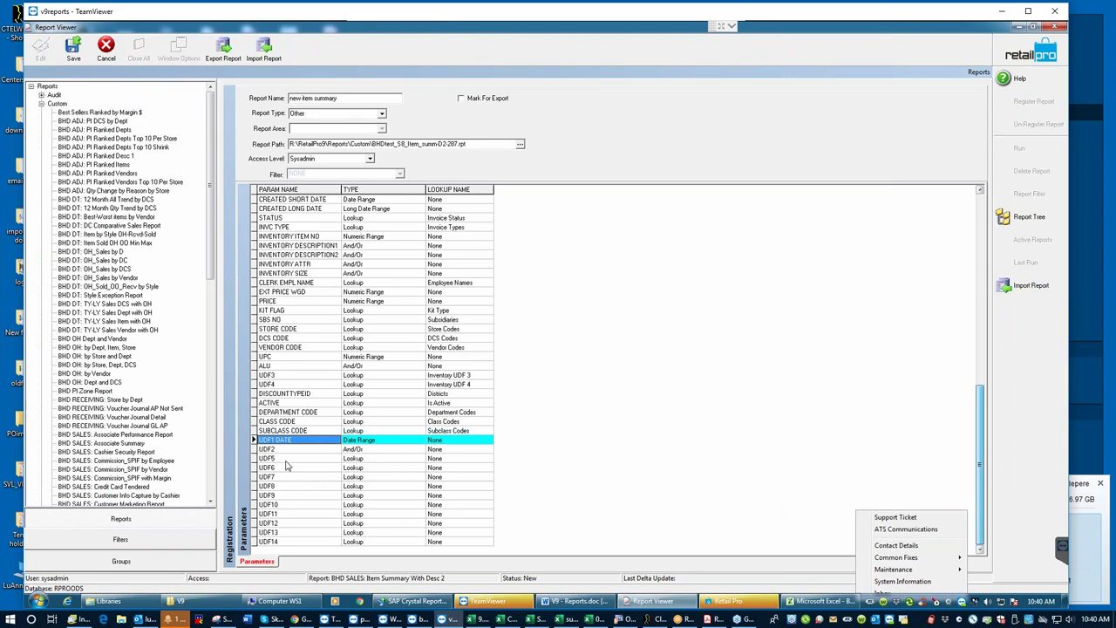
Assign Inventory UDF 5 and Inventory UDF 6 lookups to parameters UDF5 and UDF6.
key("ctrl+End")
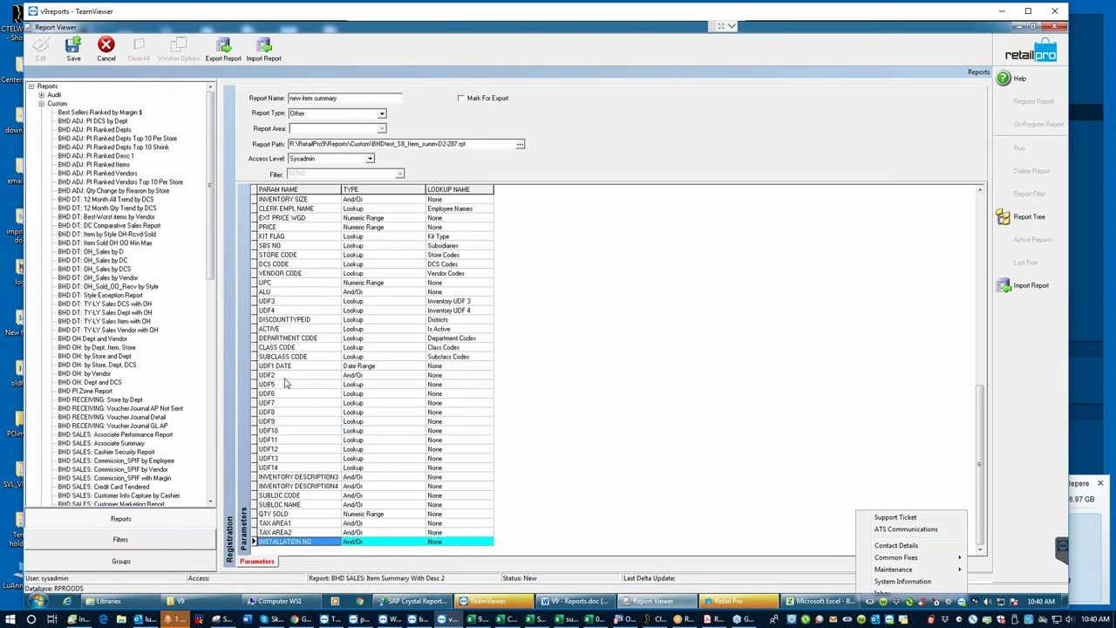
left_click(286, 385)
left_click(451, 386)
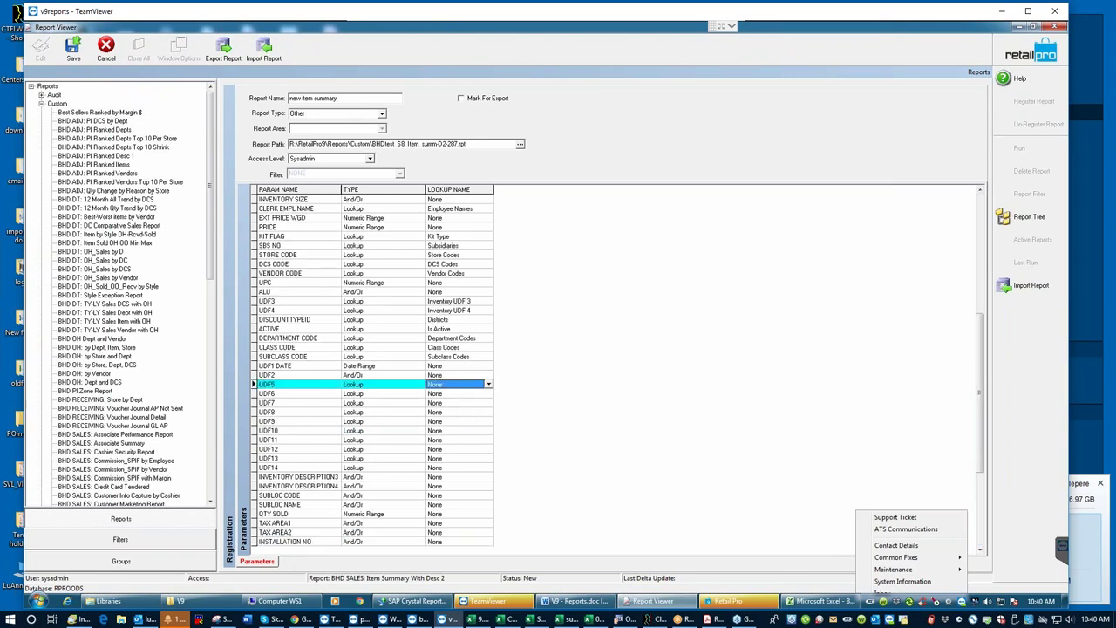
type("inv")
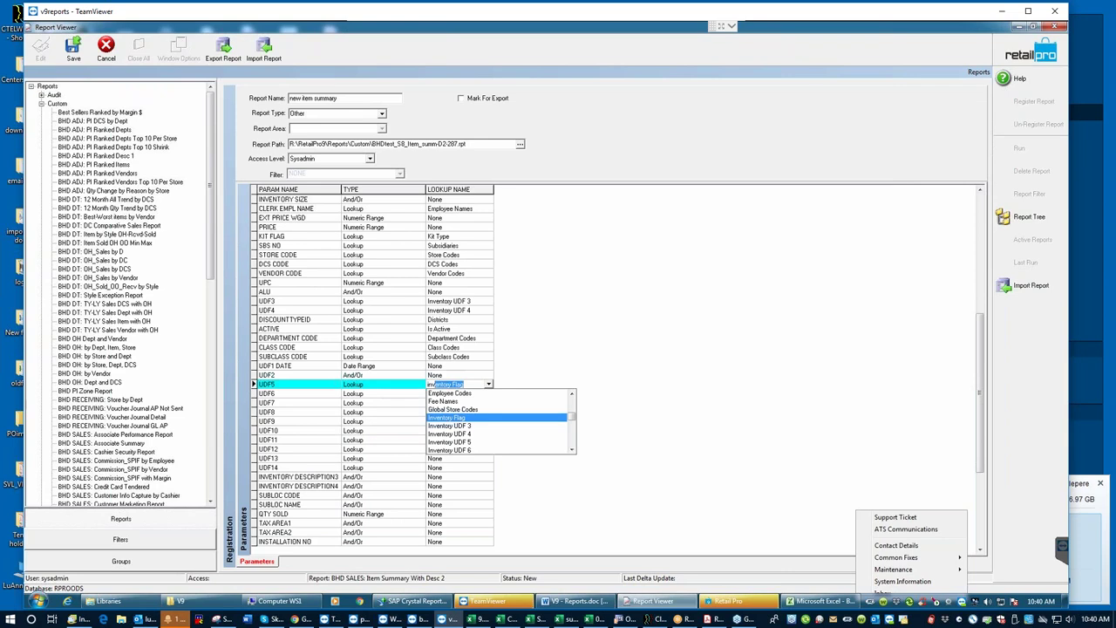
left_click(458, 442)
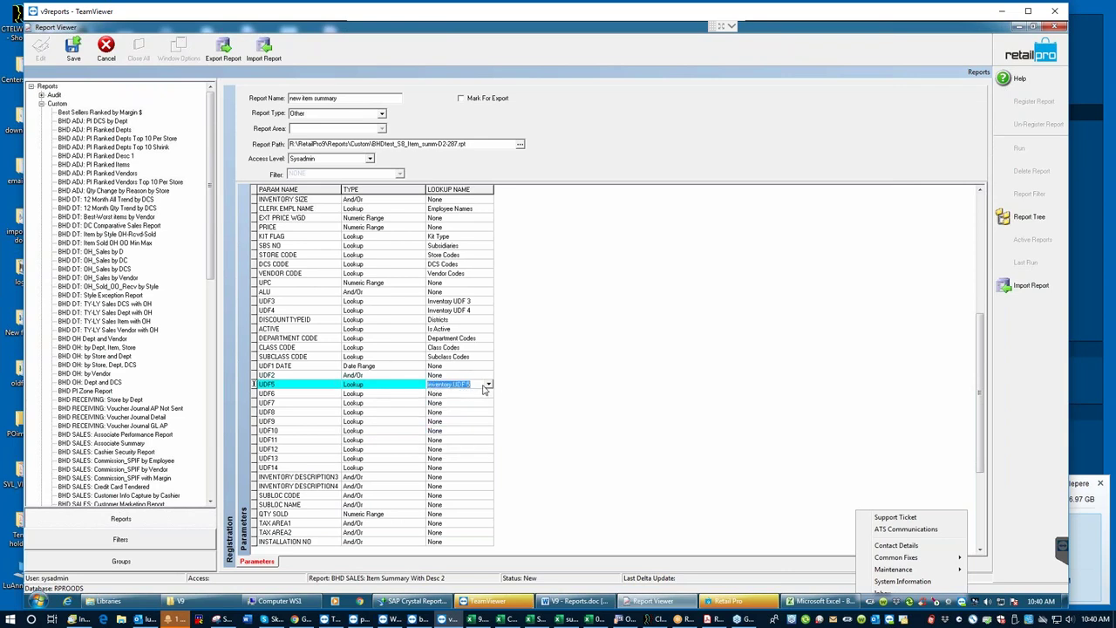
key("Return")
left_click(436, 393)
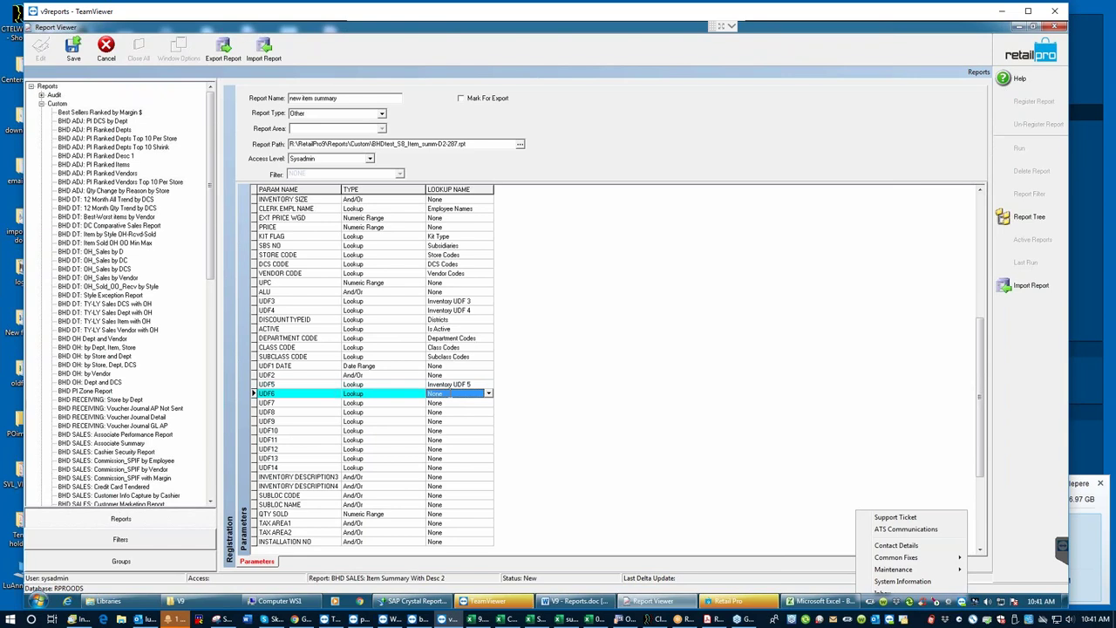
left_click(450, 394)
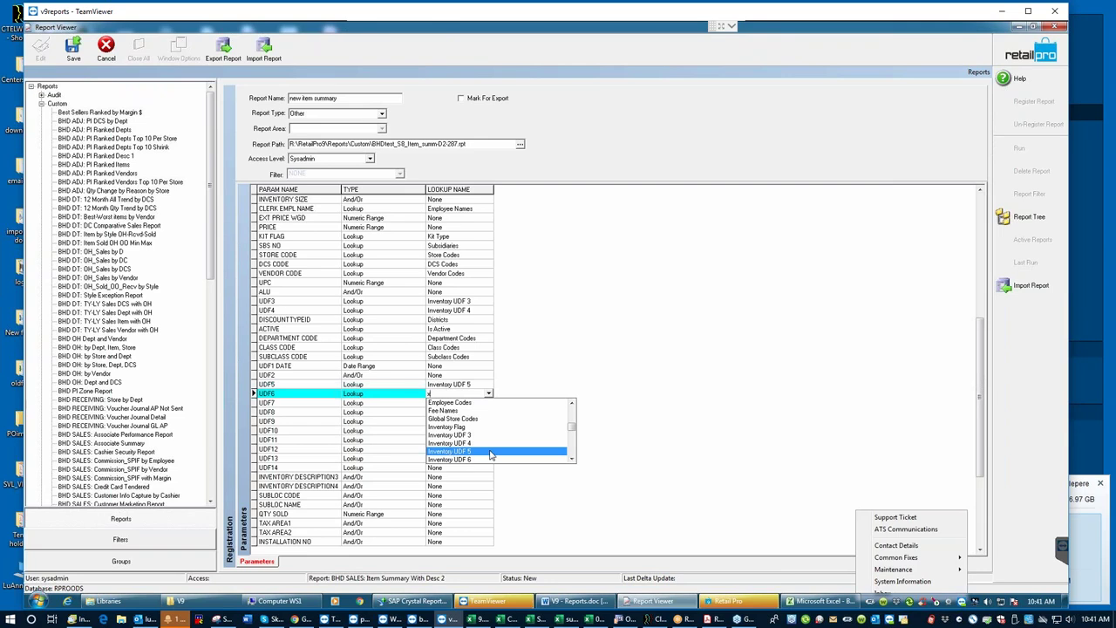
key("Down")
left_click(490, 457)
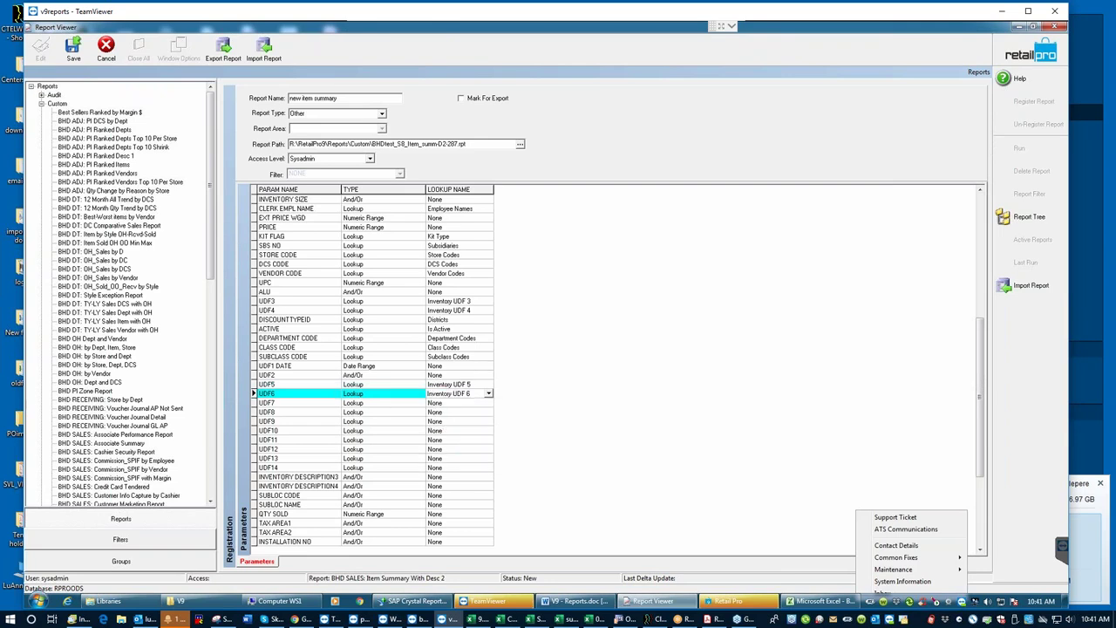
Assign Inventory UDF 7 and Inventory UDF 8 lookups to parameters UDF7 and UDF8.
left_click(296, 402)
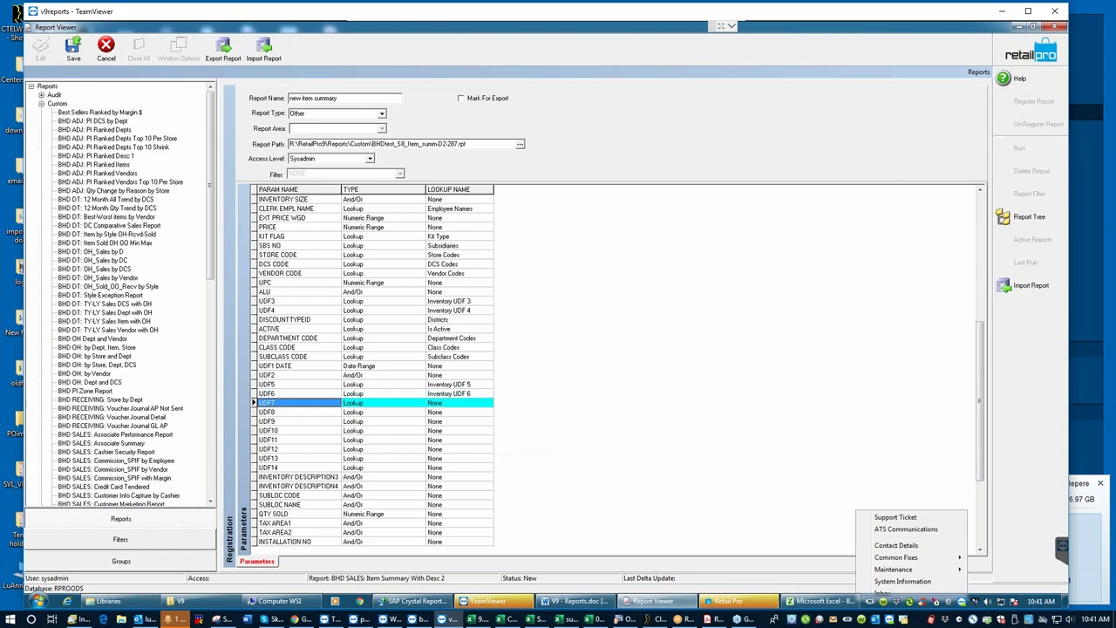
left_click(458, 402)
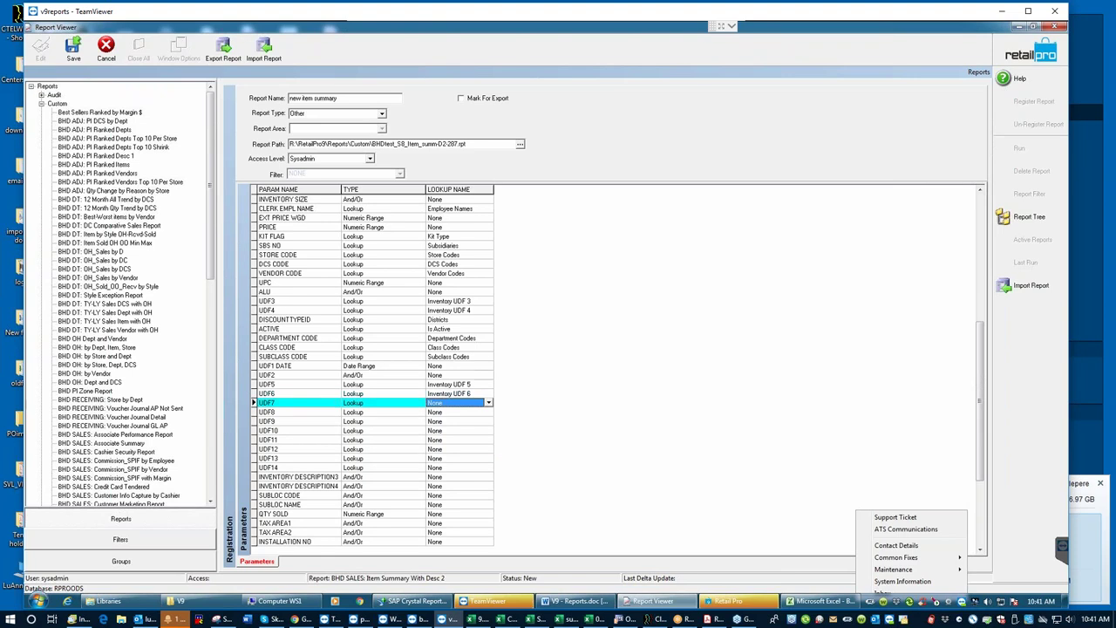
left_click(429, 403)
key("Down")
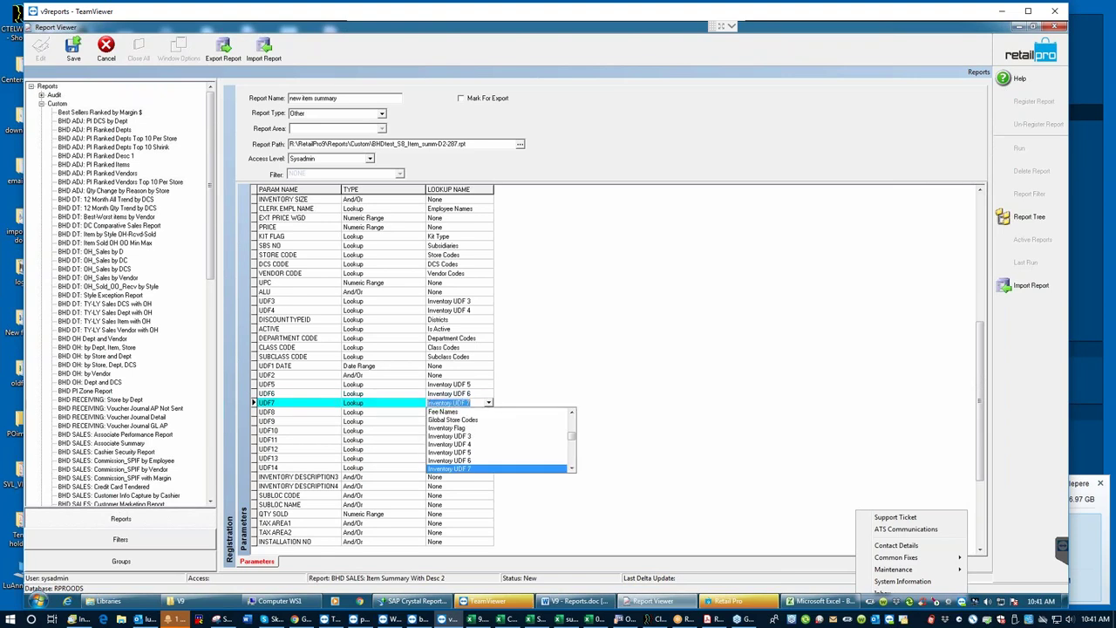
key("Return")
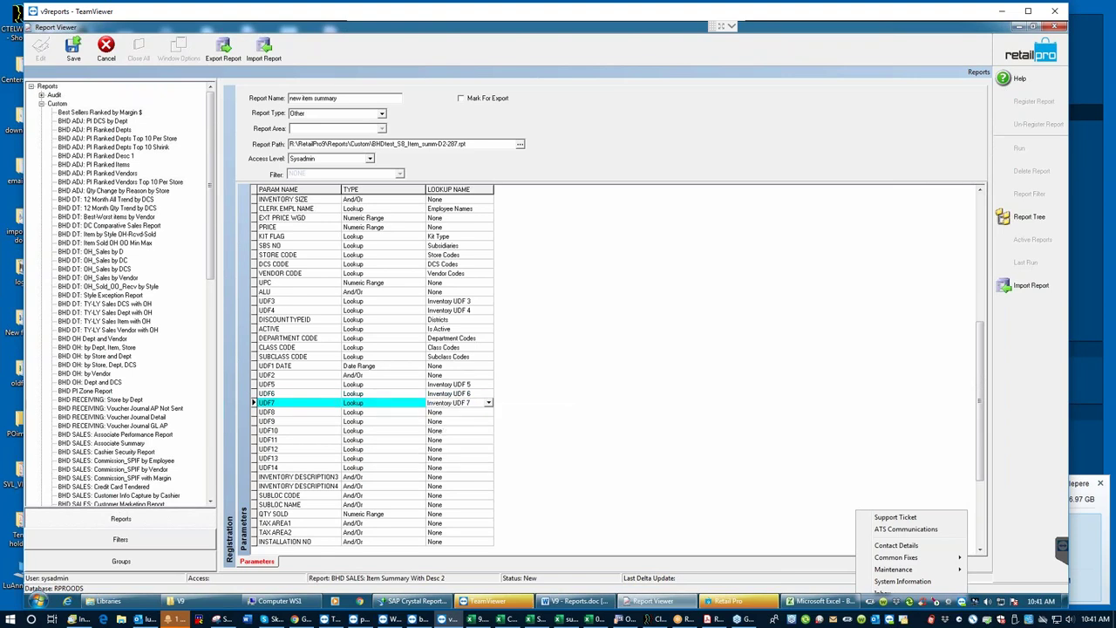
left_click(296, 412)
left_click(459, 411)
key("alt+Down")
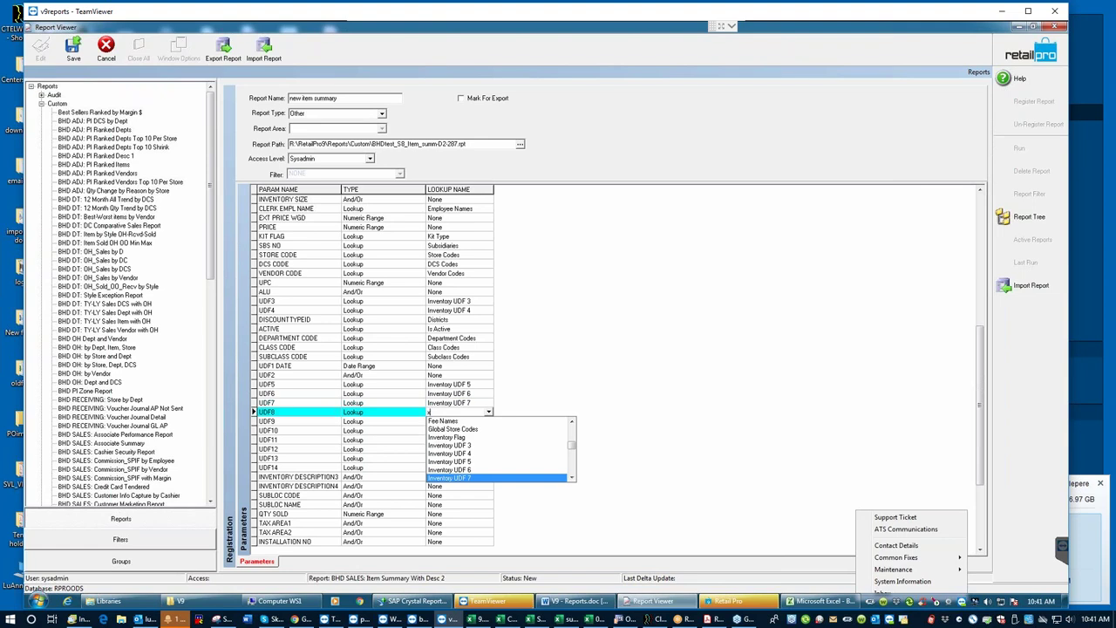
key("Down")
key("Return")
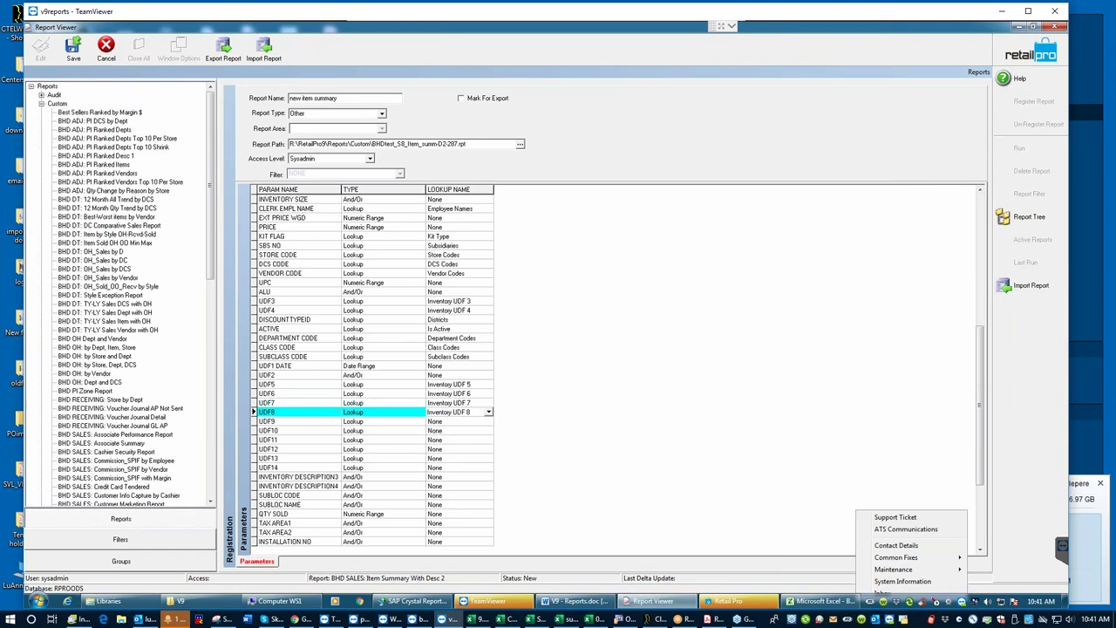
Assign Inventory UDF 9, 10 and 11 lookups to parameters UDF9 through UDF11.
left_click(297, 421)
left_click(459, 421)
key("alt+Down")
key("Down")
key("Return")
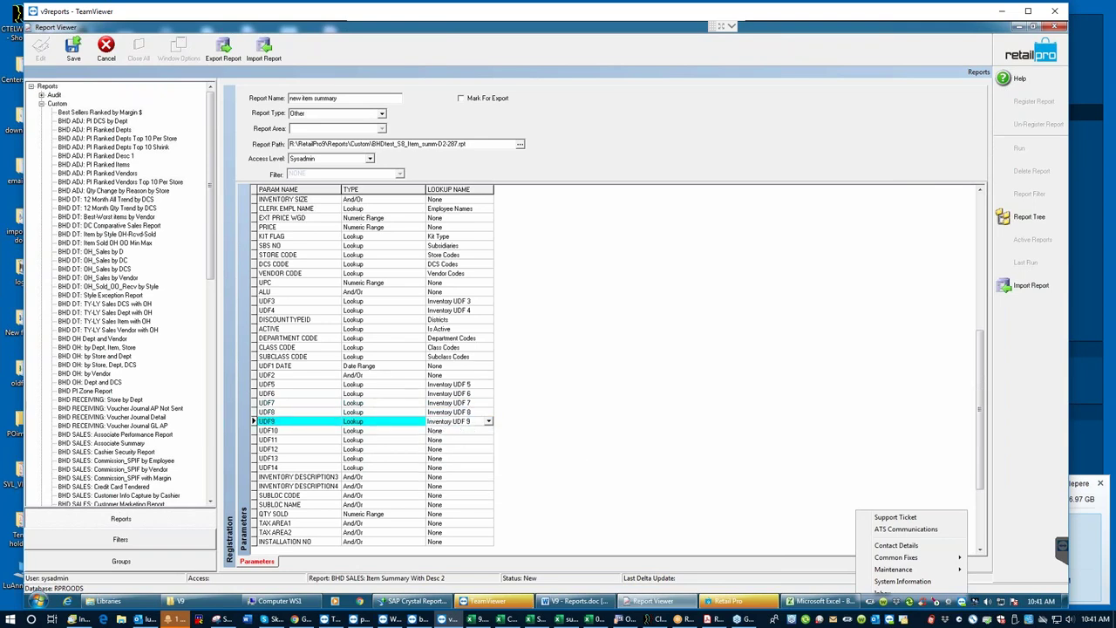
left_click(296, 431)
left_click(459, 431)
key("alt+Down")
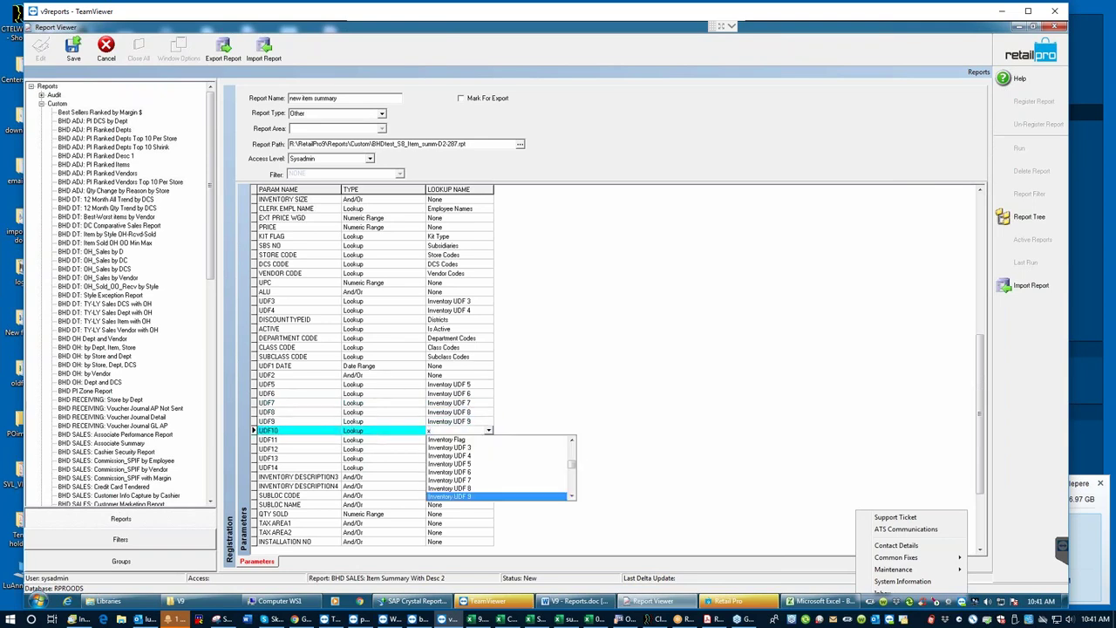
key("Down")
key("Return")
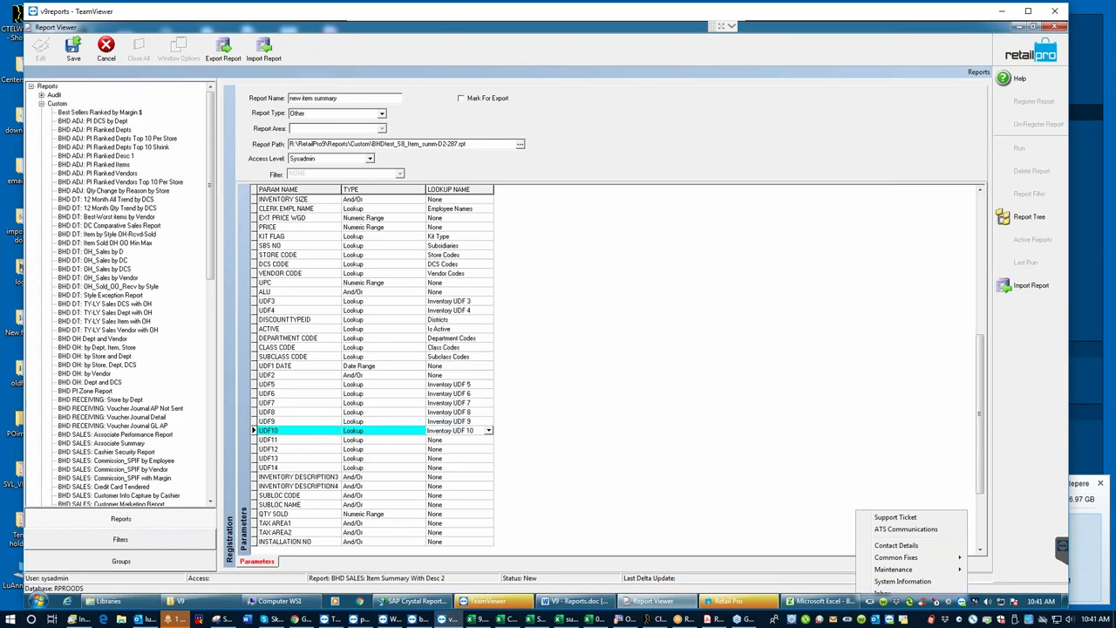
left_click(297, 439)
key("Return")
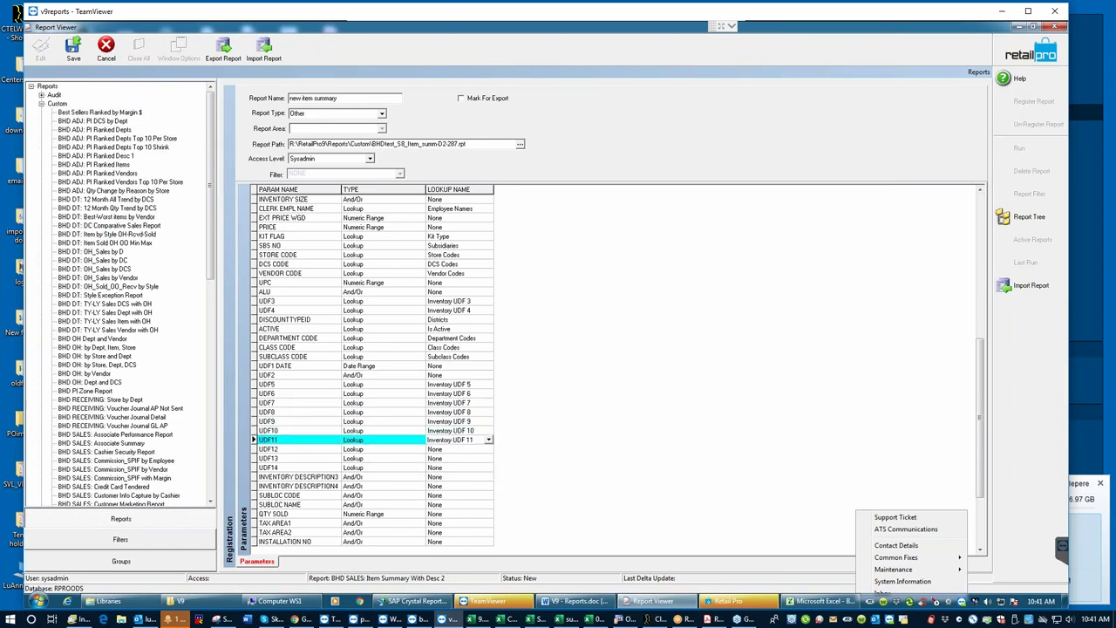
Assign Inventory UDF 12, 13 and 14 lookups to parameters UDF12 through UDF14.
key("Down")
key("alt+Down")
key("Return")
key("Down")
key("alt+Down")
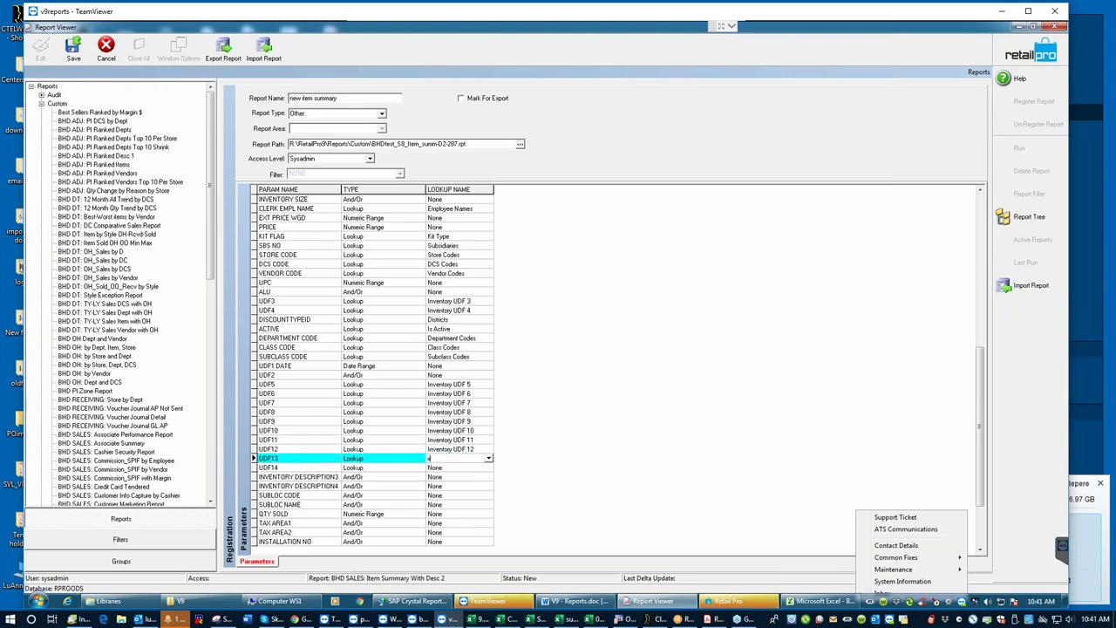
key("Return")
key("Down")
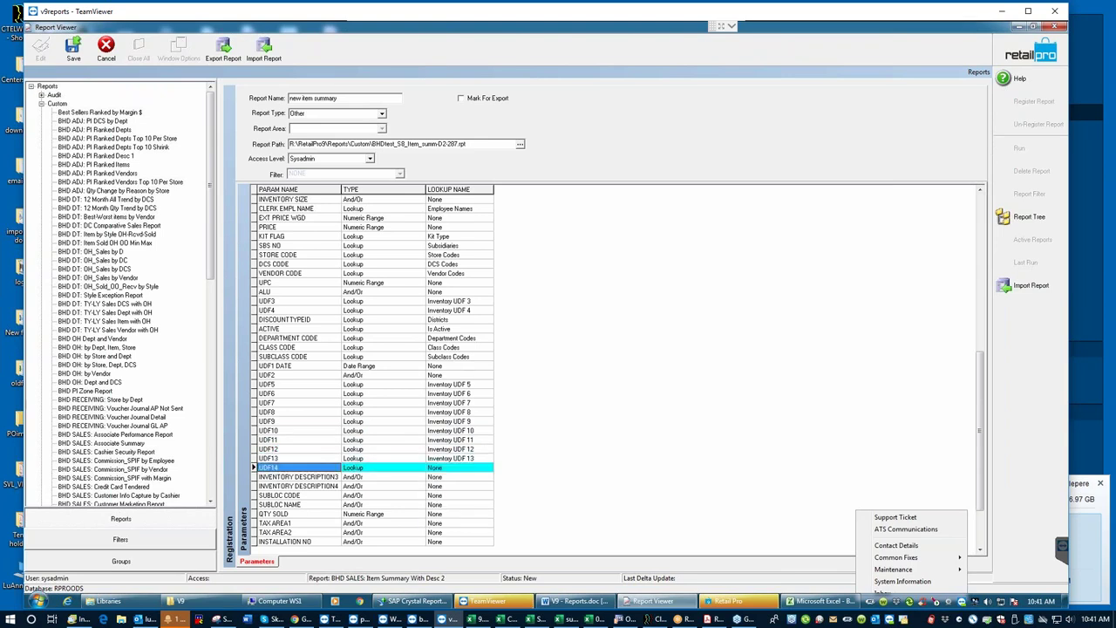
key("alt+Down")
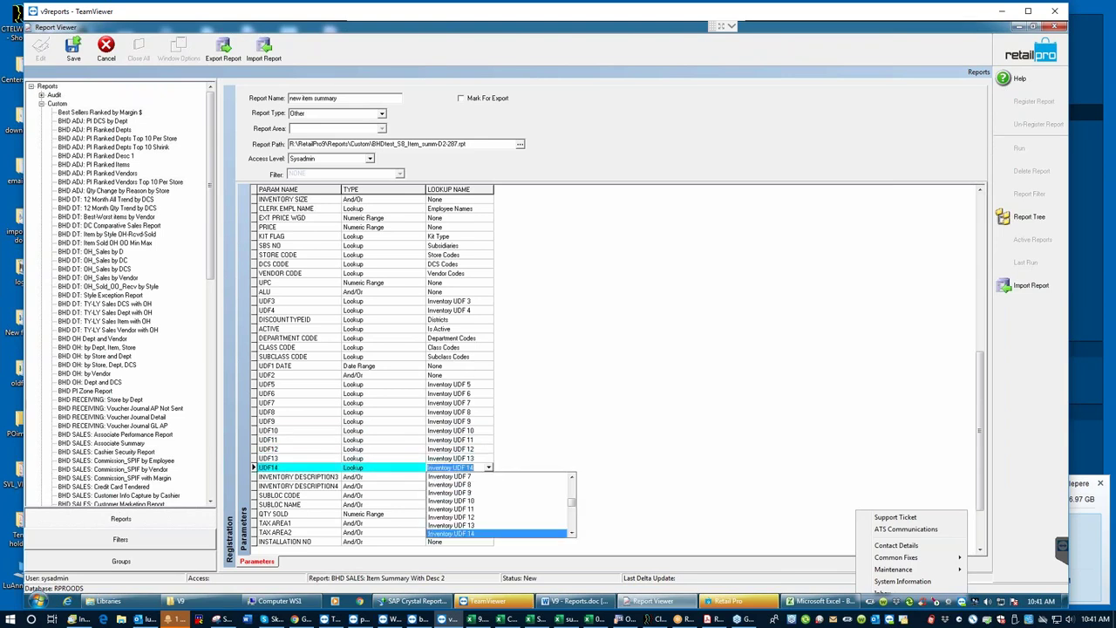
key("Return")
key("Down")
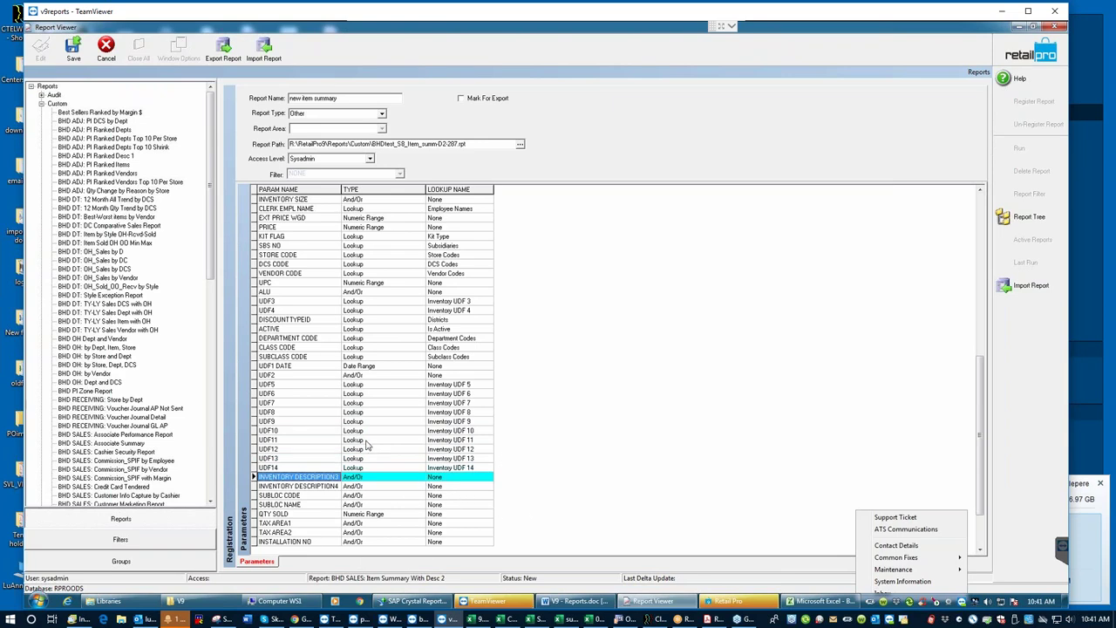
key("Down")
key("Down")
key("Down")
key("Down")
key("Down")
key("Down")
key("Down")
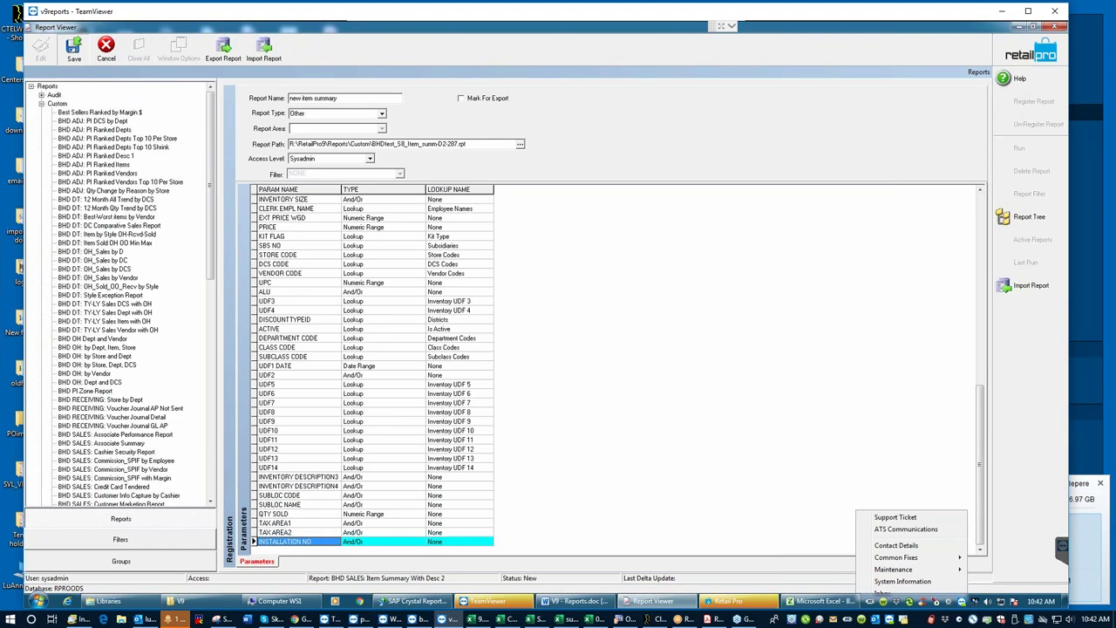
Save the registration, decline registering another, and select new item summary under Other.
left_click(650, 603)
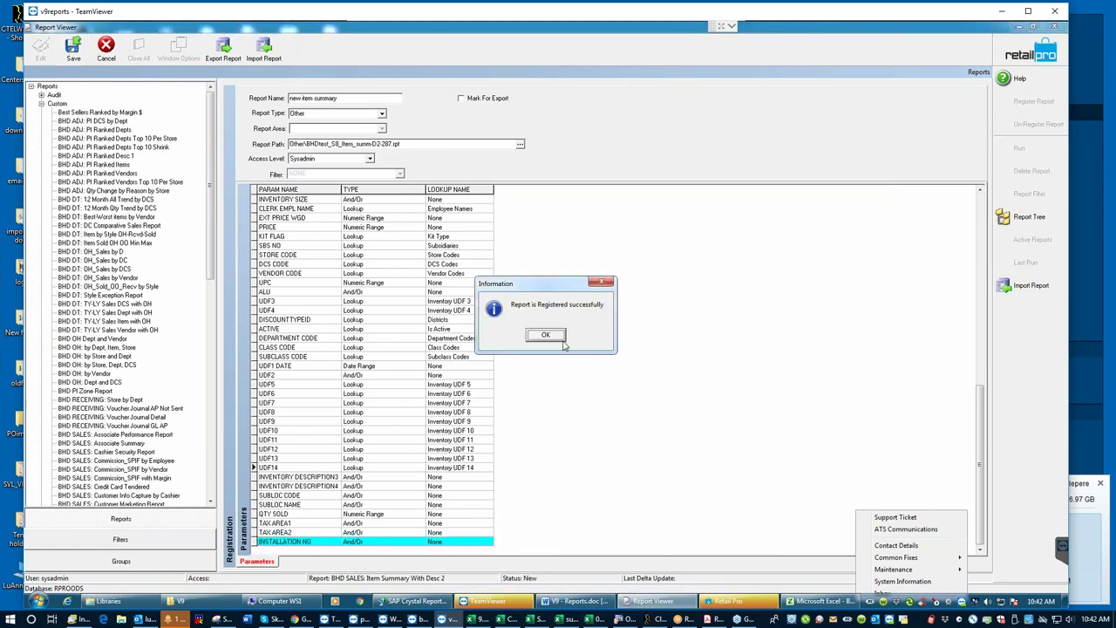
left_click(551, 340)
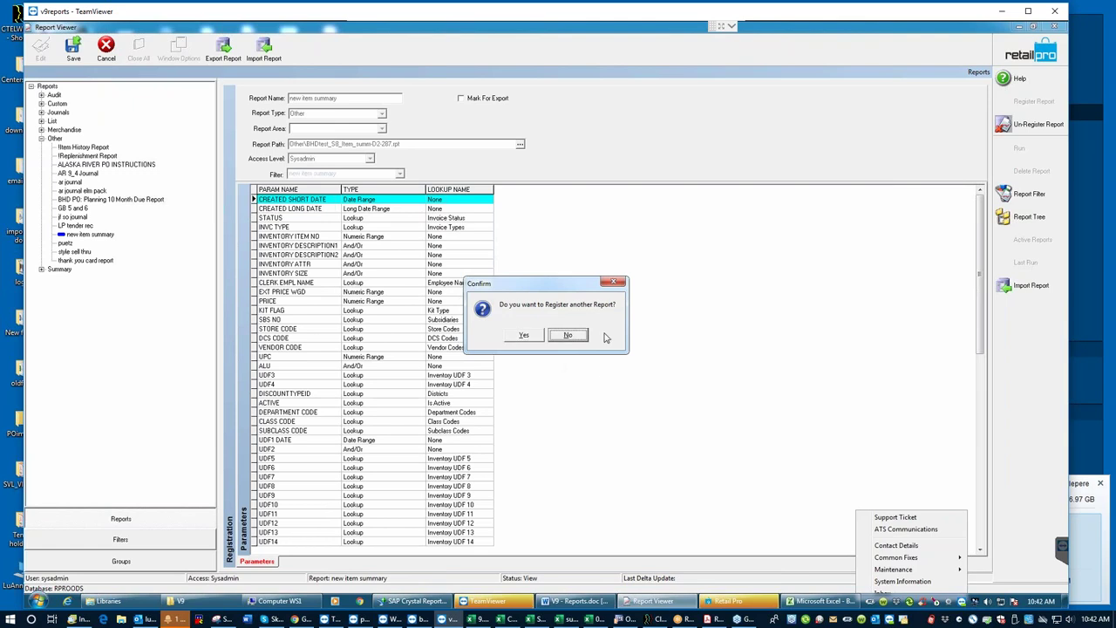
left_click(569, 335)
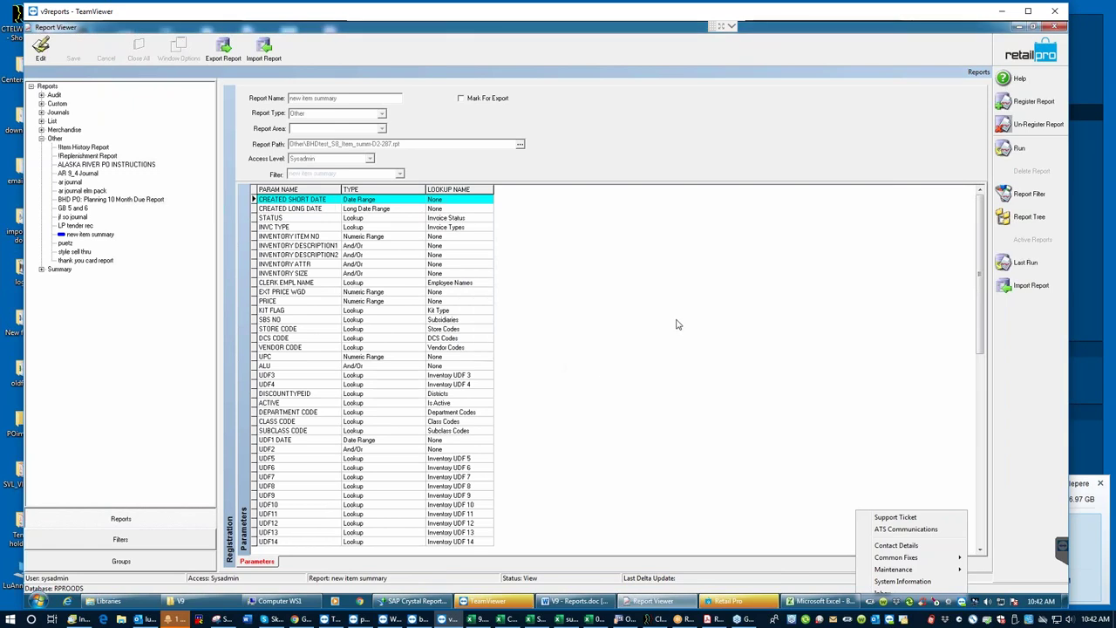
left_click(84, 236)
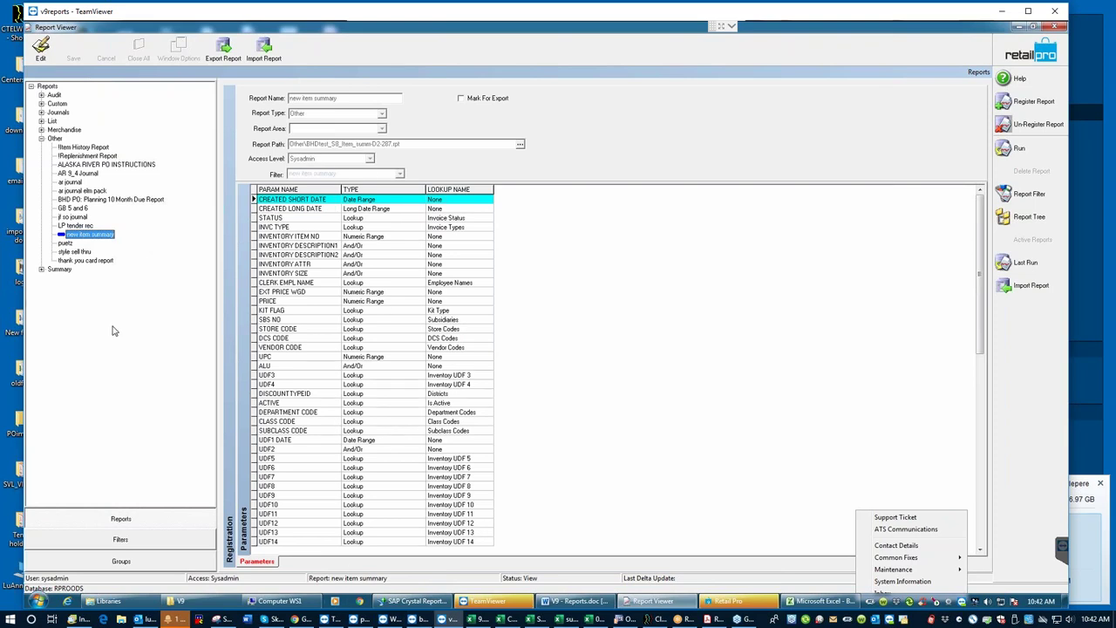
Run the new item summary report with the CREATED SHORT DATE filter set to YTD.
left_click(1018, 148)
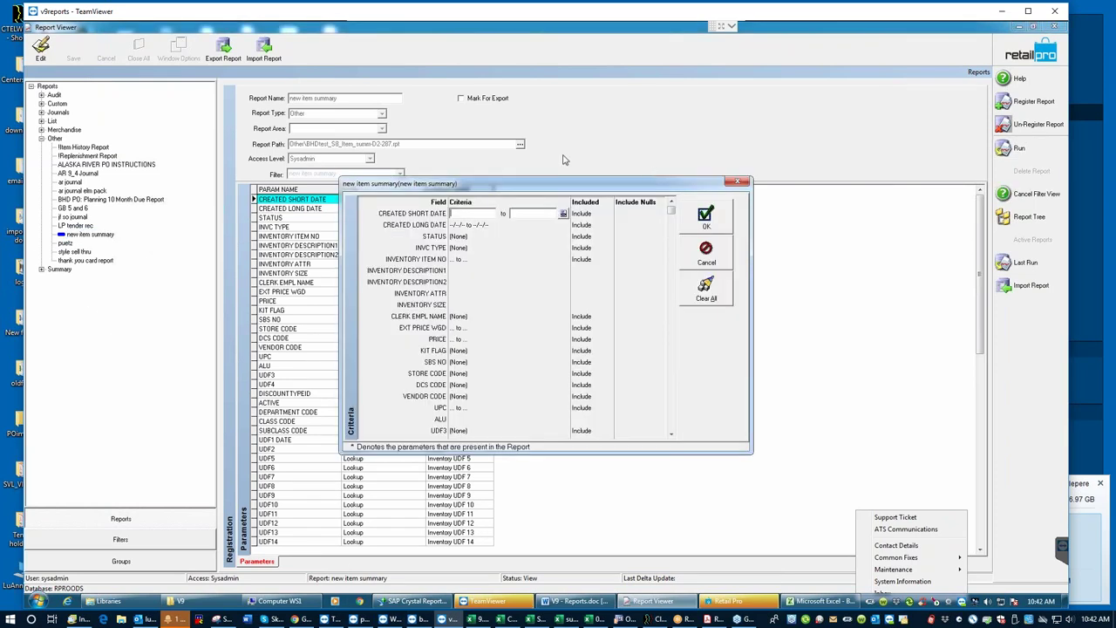
left_click(564, 214)
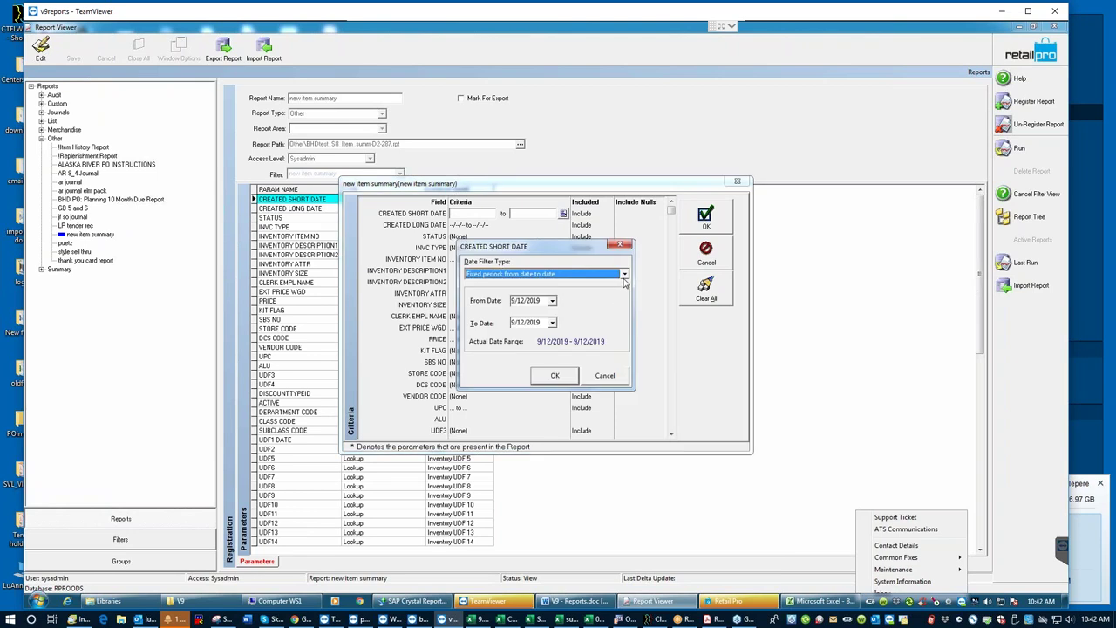
left_click(625, 273)
scroll(624, 343, "down", 2)
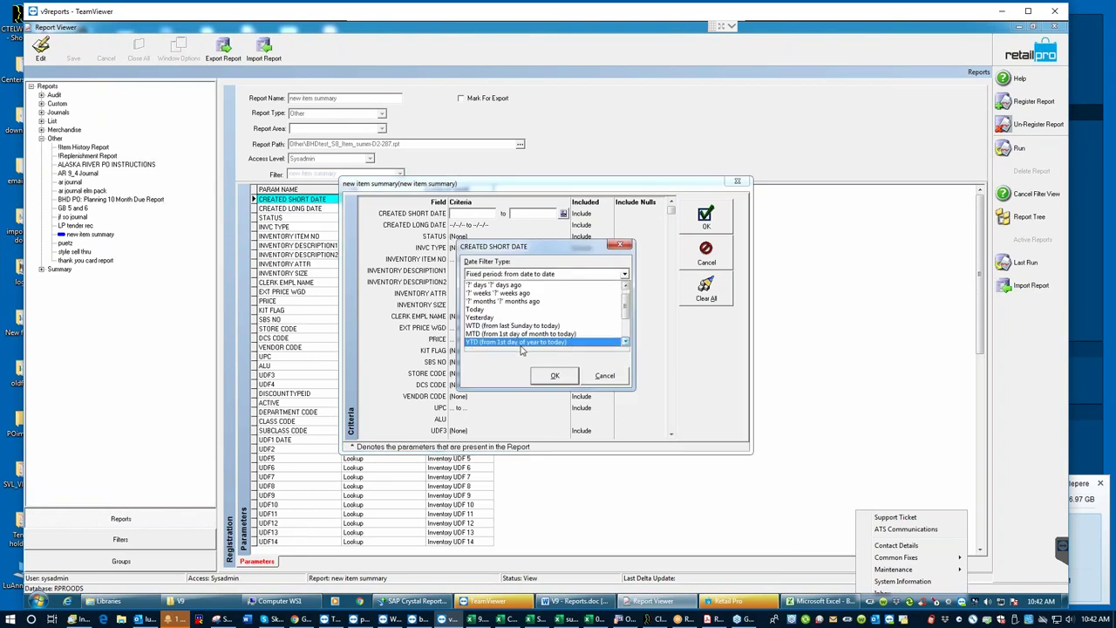
left_click(541, 342)
left_click(554, 375)
left_click(711, 215)
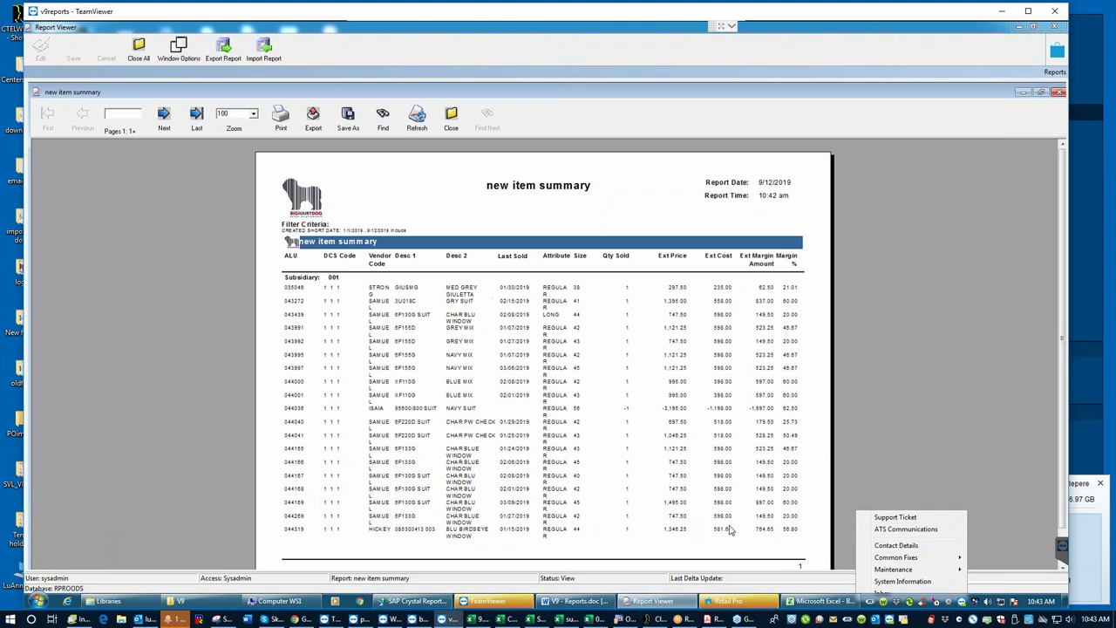
left_click(571, 601)
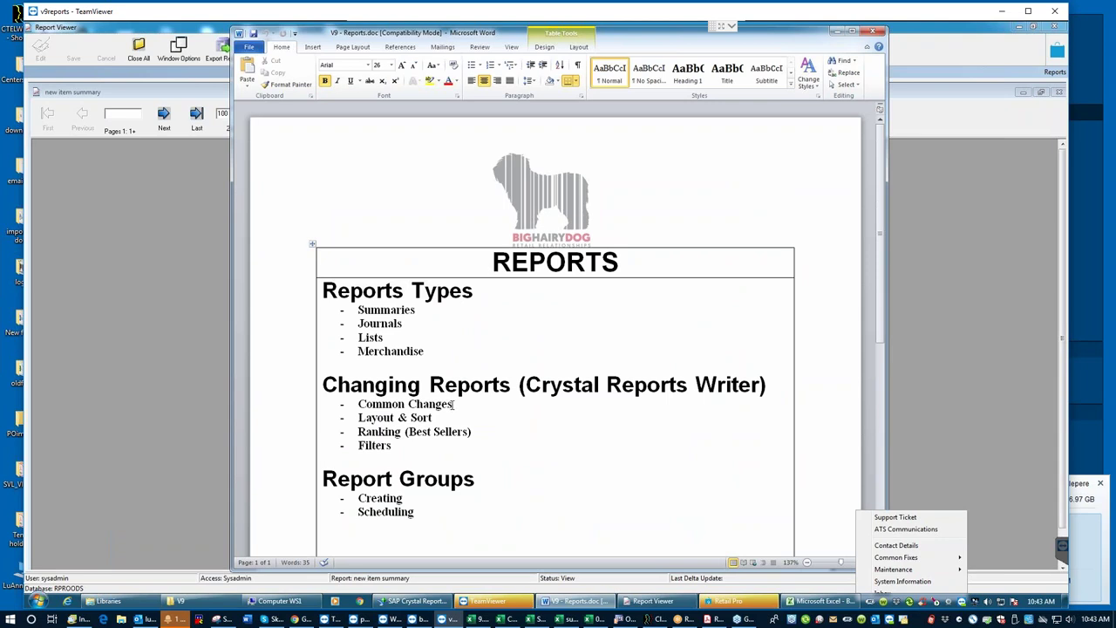
left_click_drag(452, 403, 347, 406)
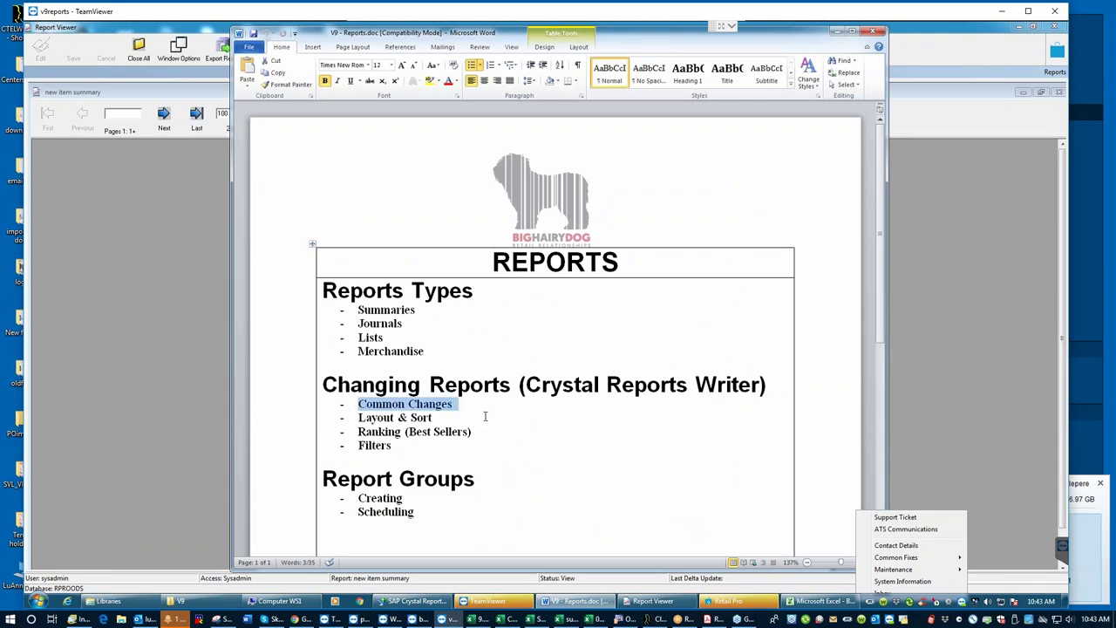
left_click_drag(436, 417, 355, 419)
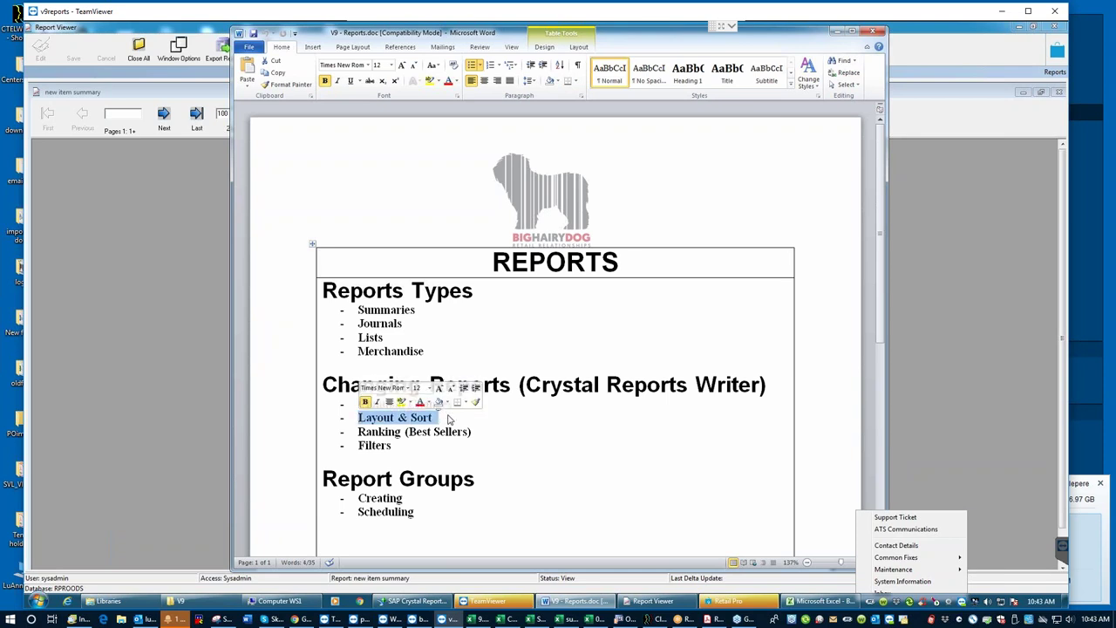
left_click(475, 420)
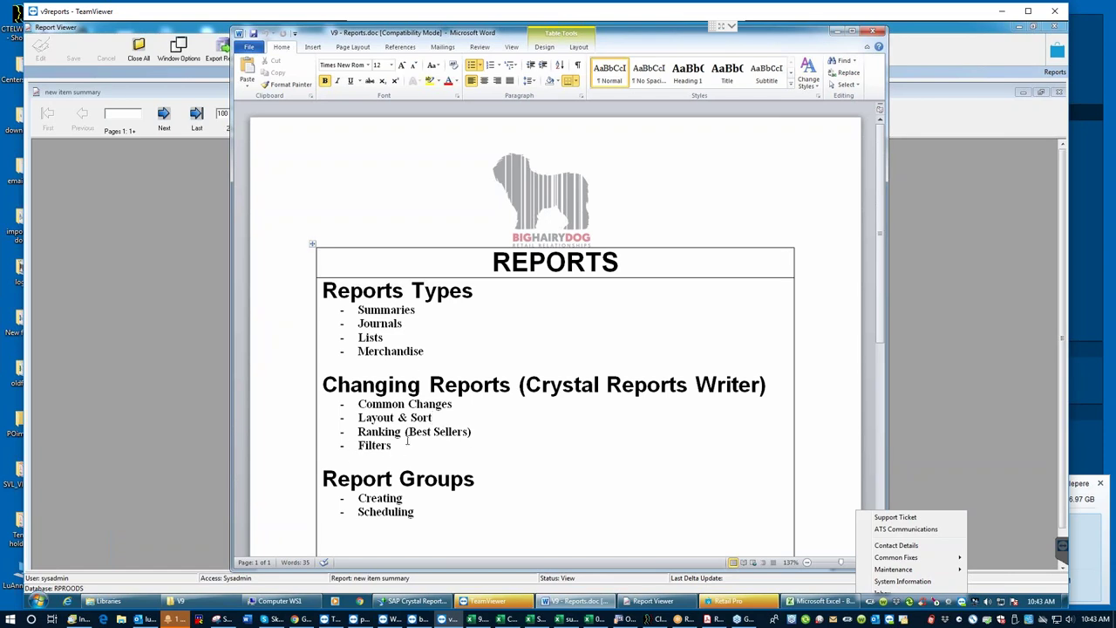
left_click(834, 32)
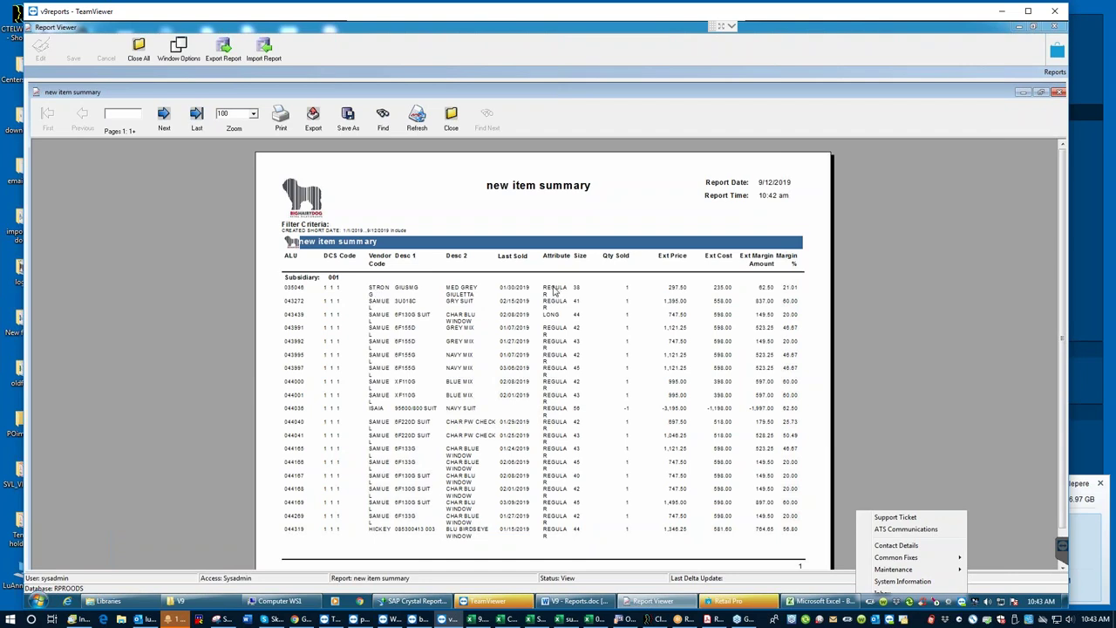
Hide the Report Viewer and remote session windows, then launch Crystal Reports 2011.
left_click(411, 603)
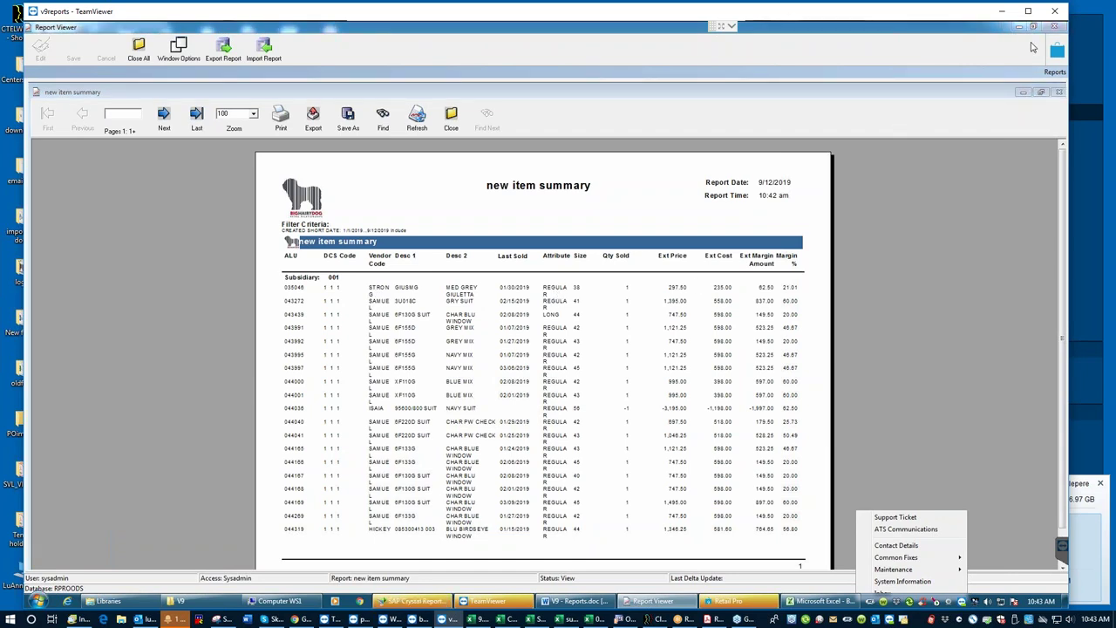
left_click(1019, 27)
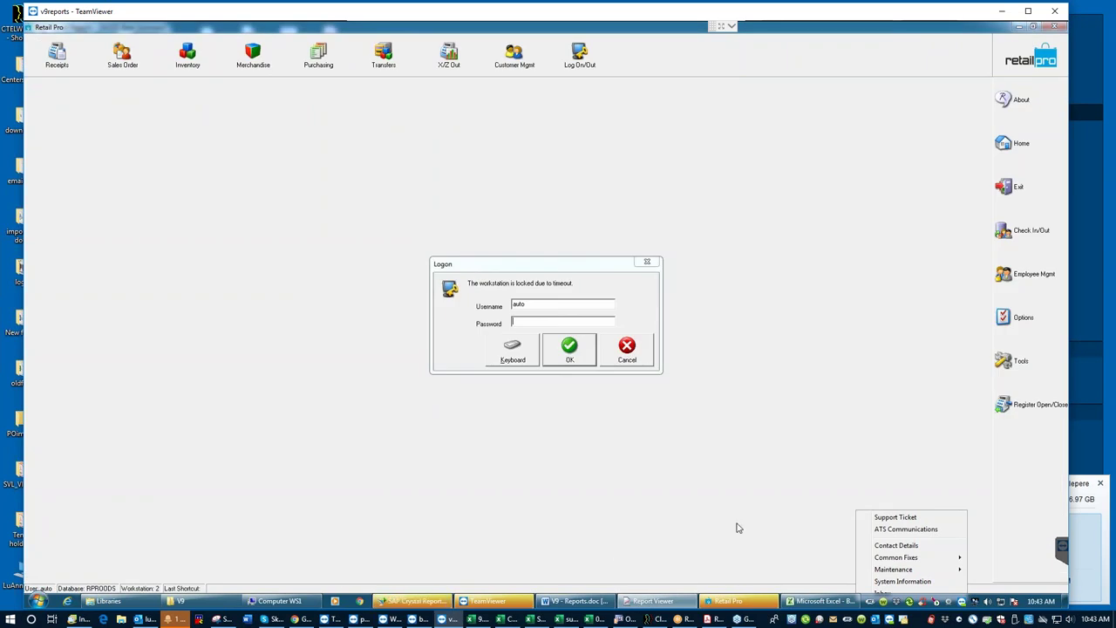
left_click(1003, 11)
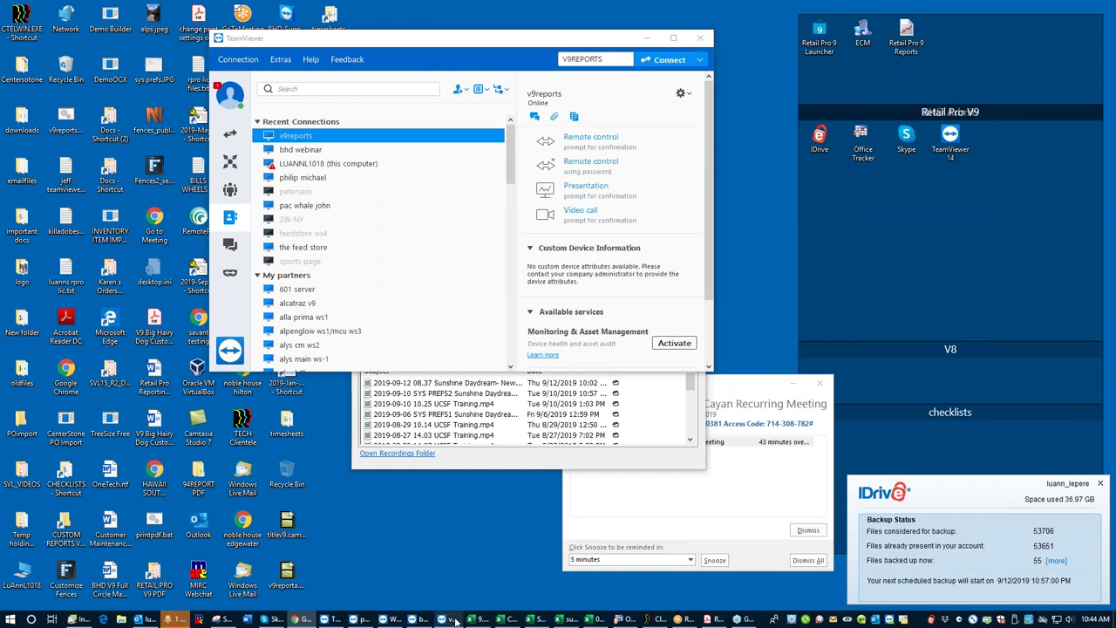
key("alt+Tab")
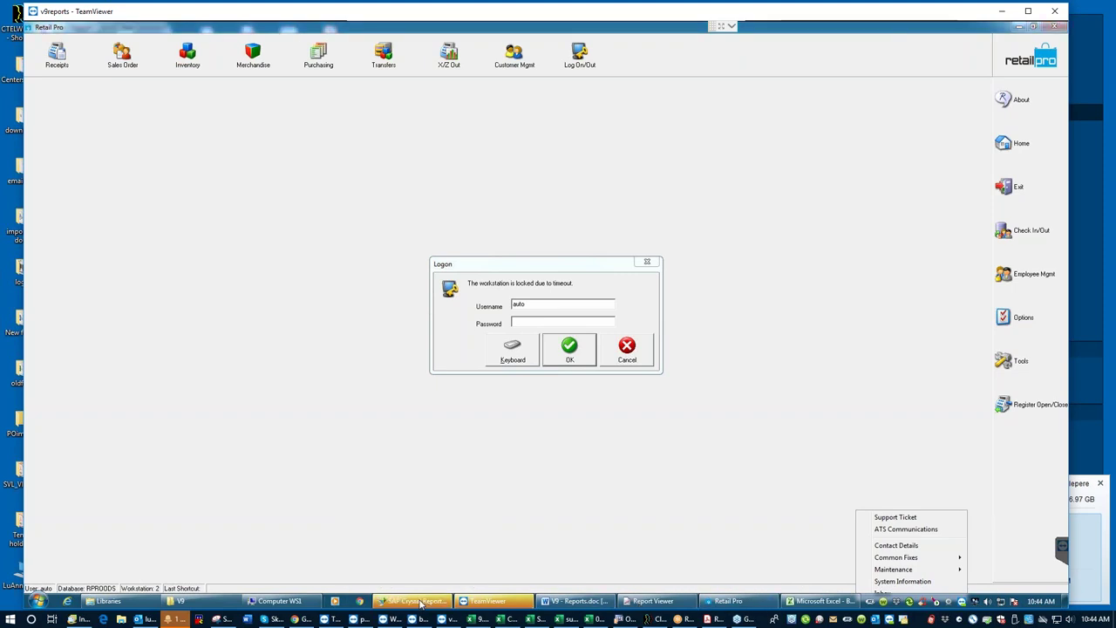
right_click(419, 601)
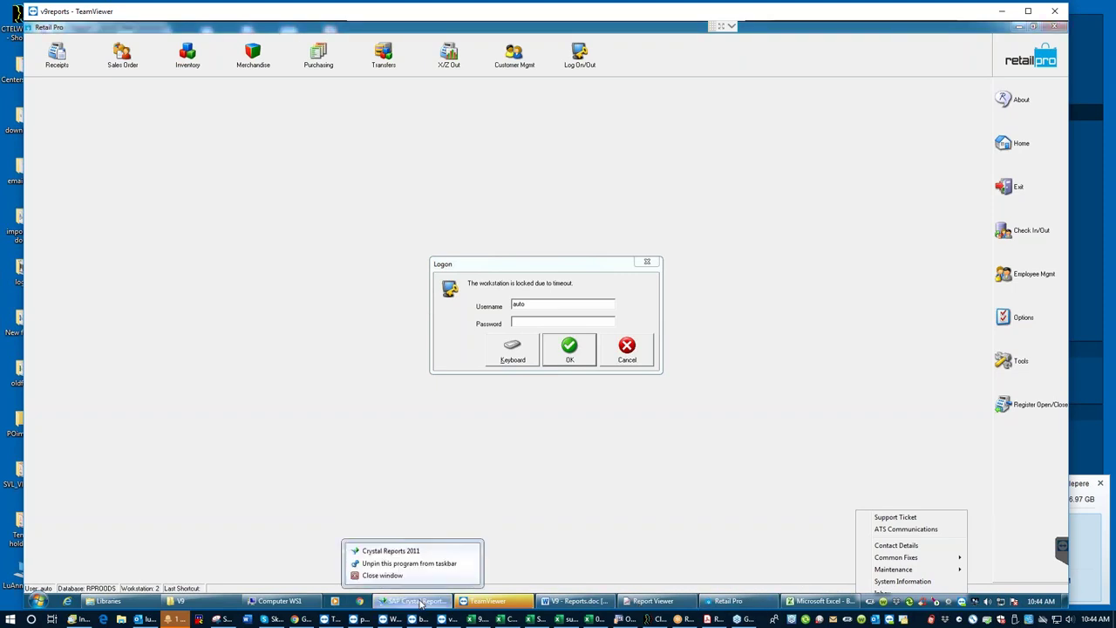
left_click(395, 552)
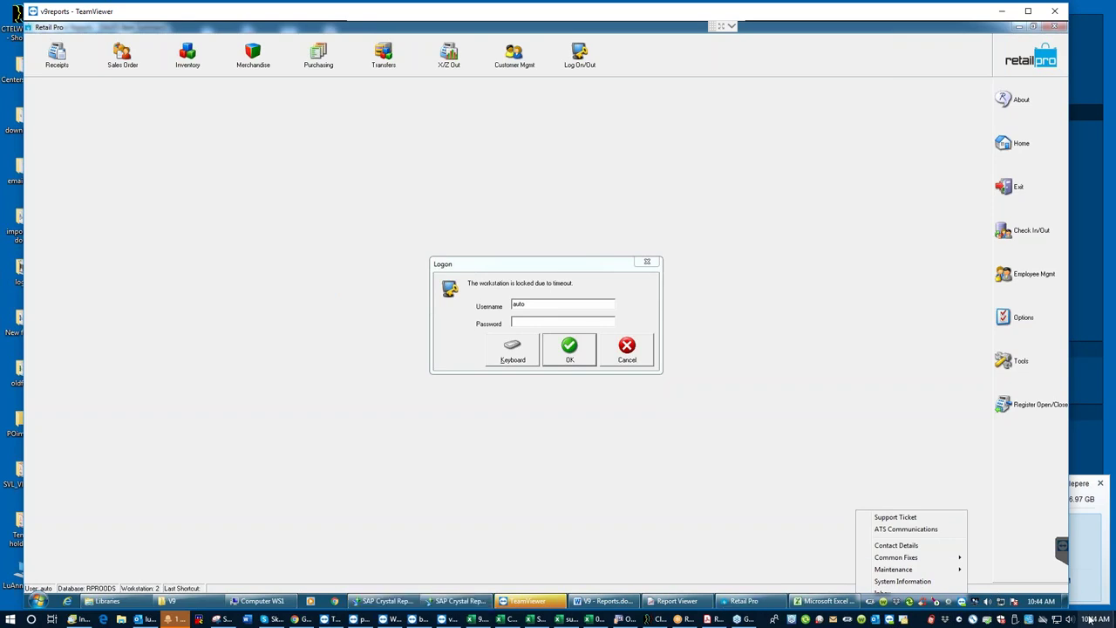
Enter the password in the Logon dialog to unlock the timed-out Retail Pro workstation.
right_click(787, 601)
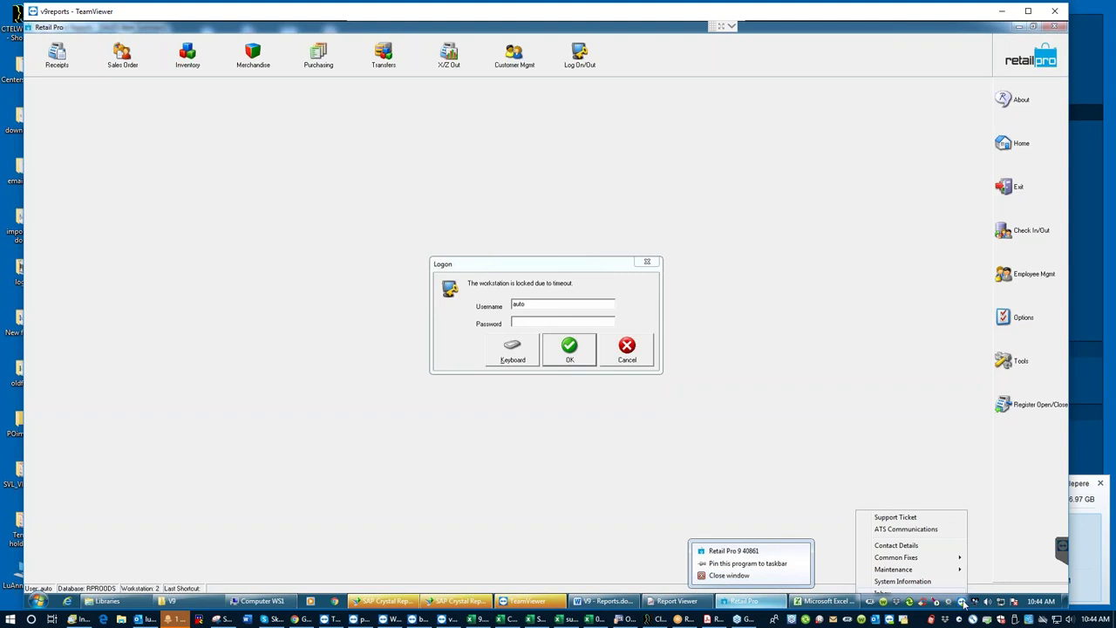
right_click(858, 601)
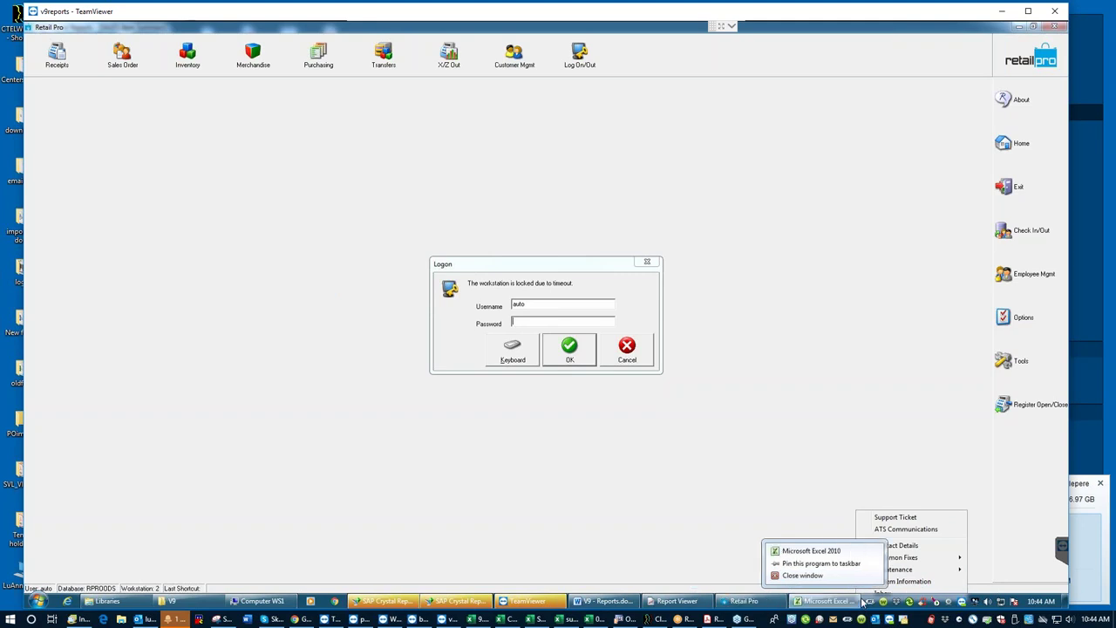
left_click(1017, 28)
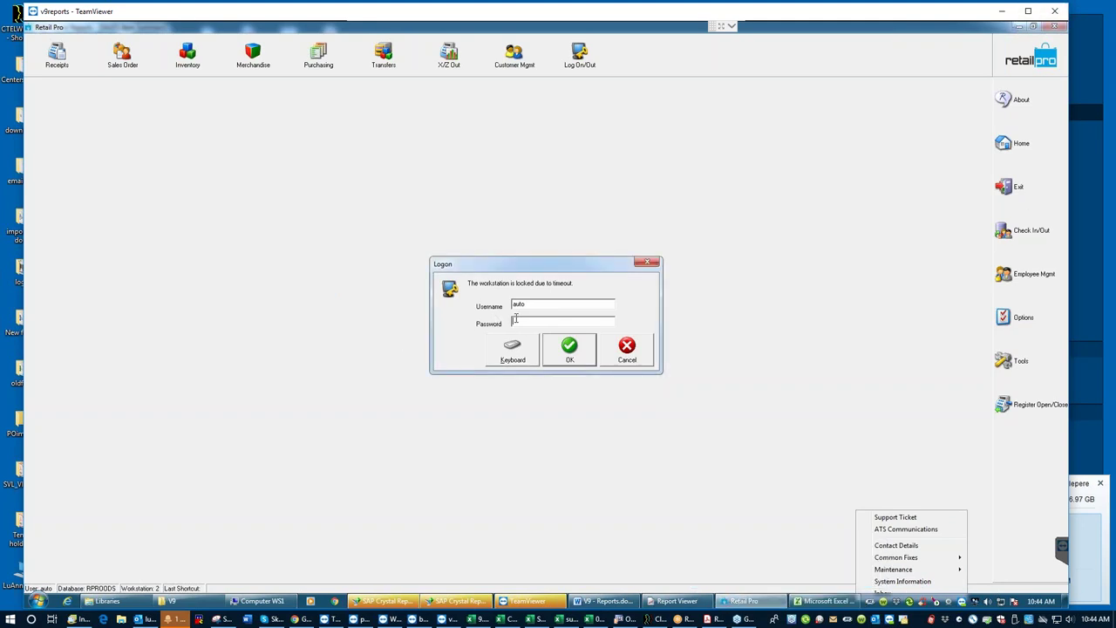
key("Return")
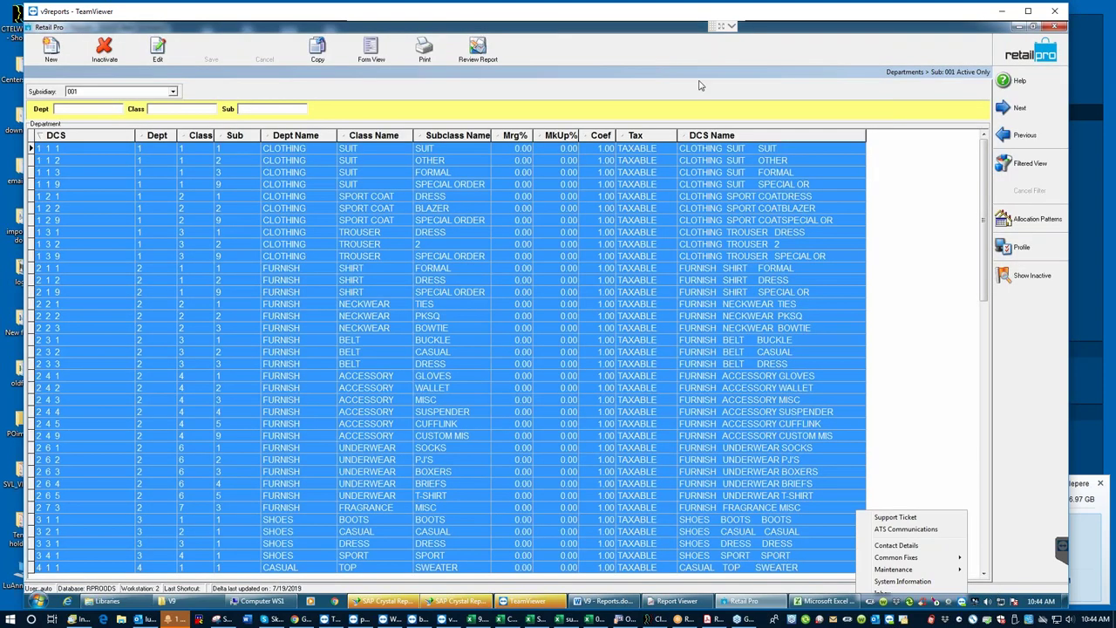
In the Item Summary design, select the Attribute and Vendor Code headings and fields, SIZ, and DESCRIPTION2.
left_click(1016, 27)
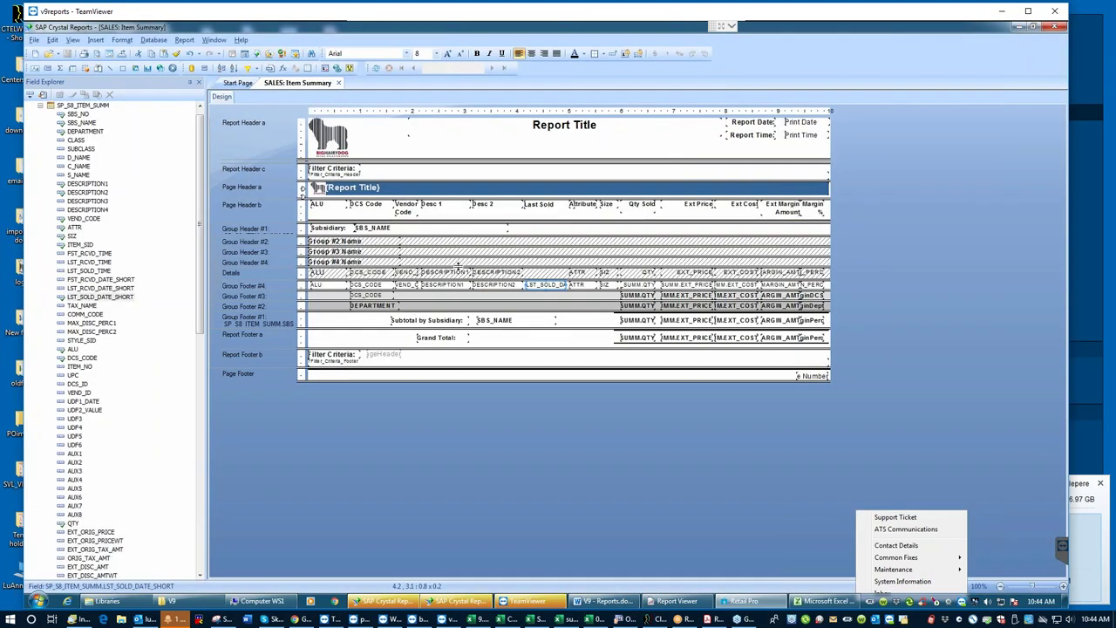
left_click(579, 286)
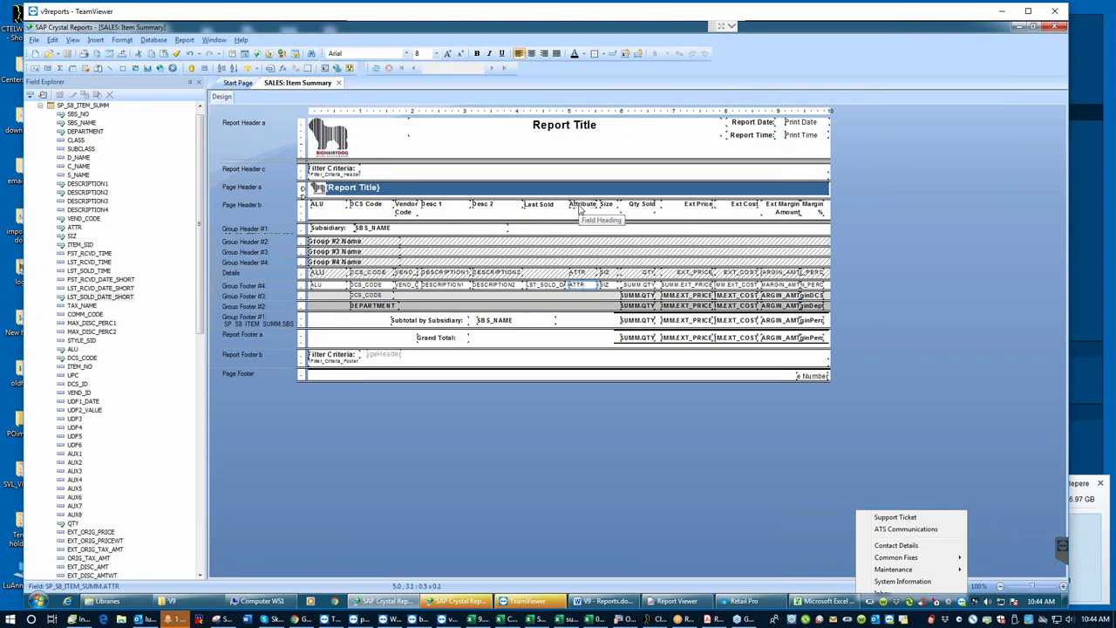
left_click(581, 205)
left_click(580, 286, "ctrl")
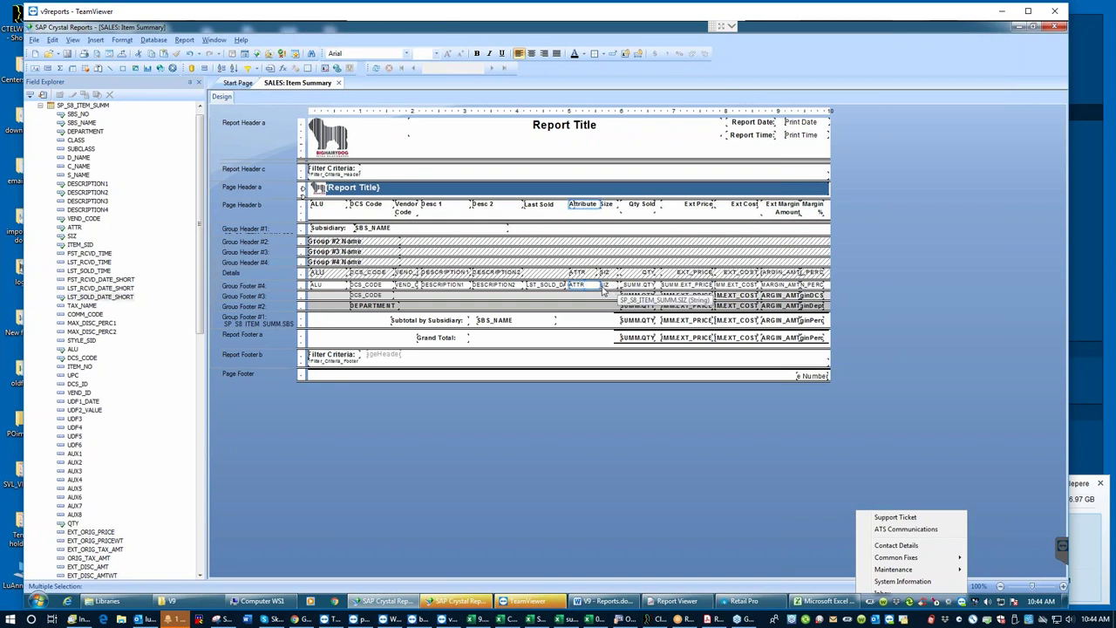
left_click(608, 286)
left_click(406, 208)
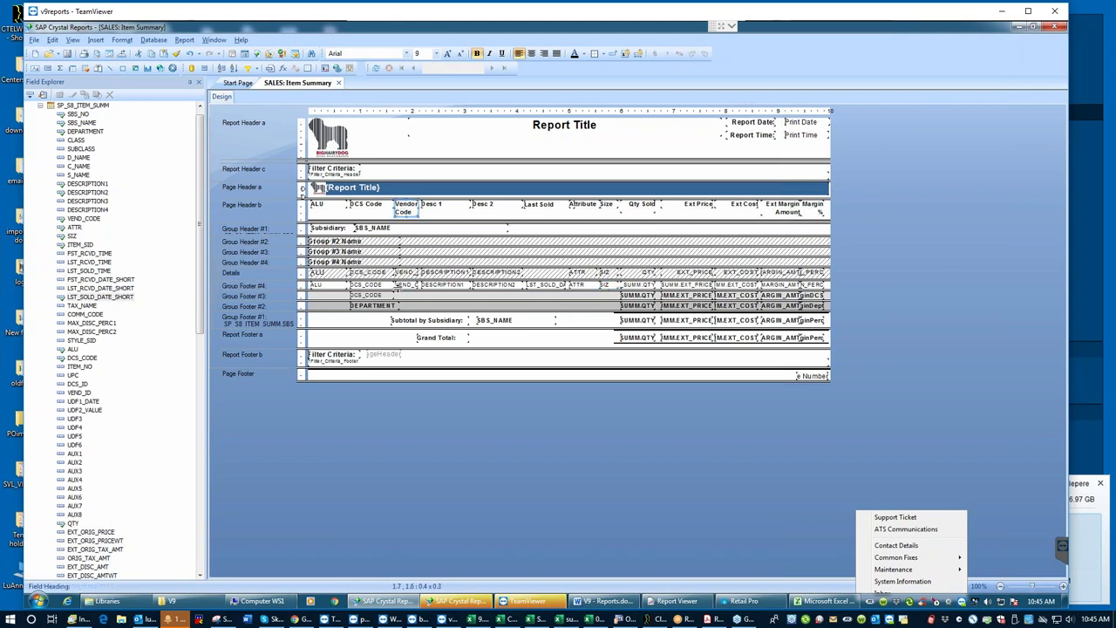
left_click(405, 287, "ctrl")
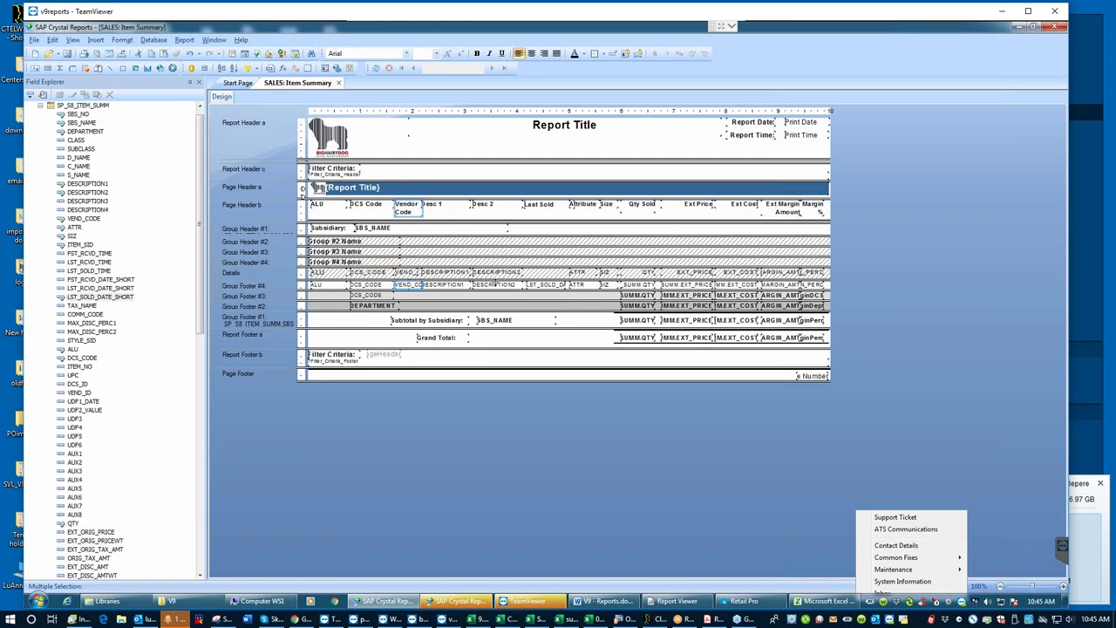
left_click(504, 286)
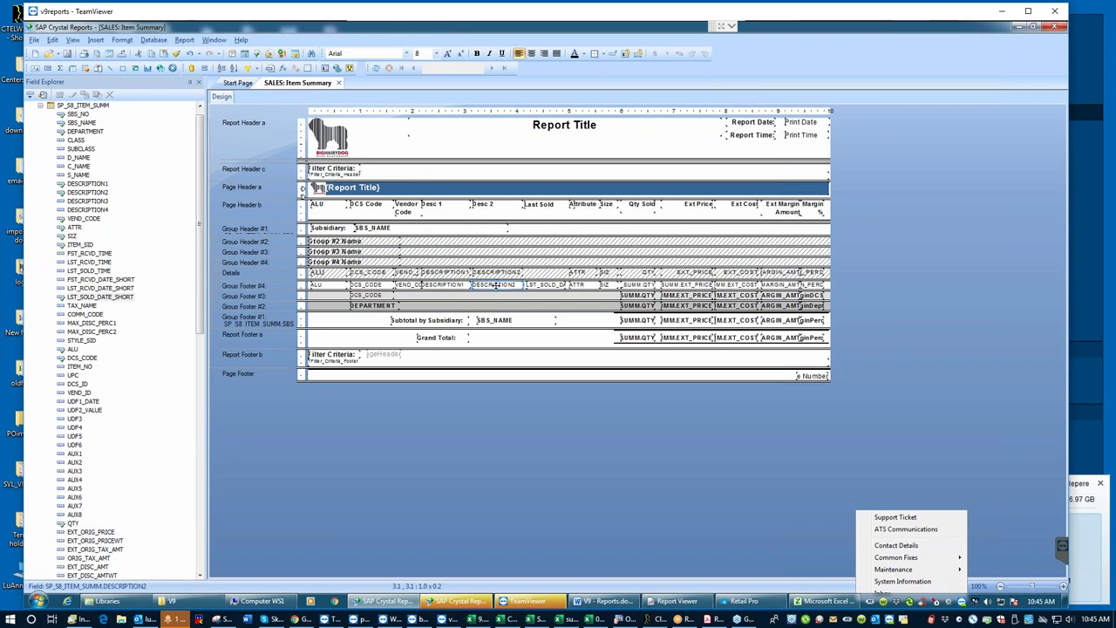
right_click(496, 286)
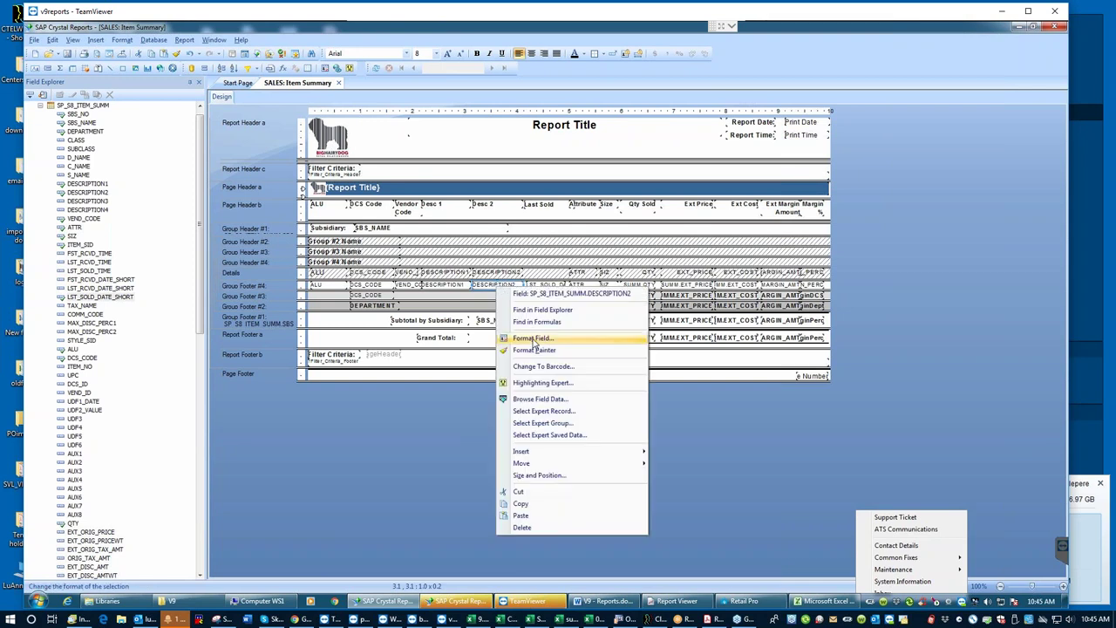
Uncheck Can Grow and Suppress If Duplicated for the DESCRIPTION2 field on the Common tab.
left_click(532, 340)
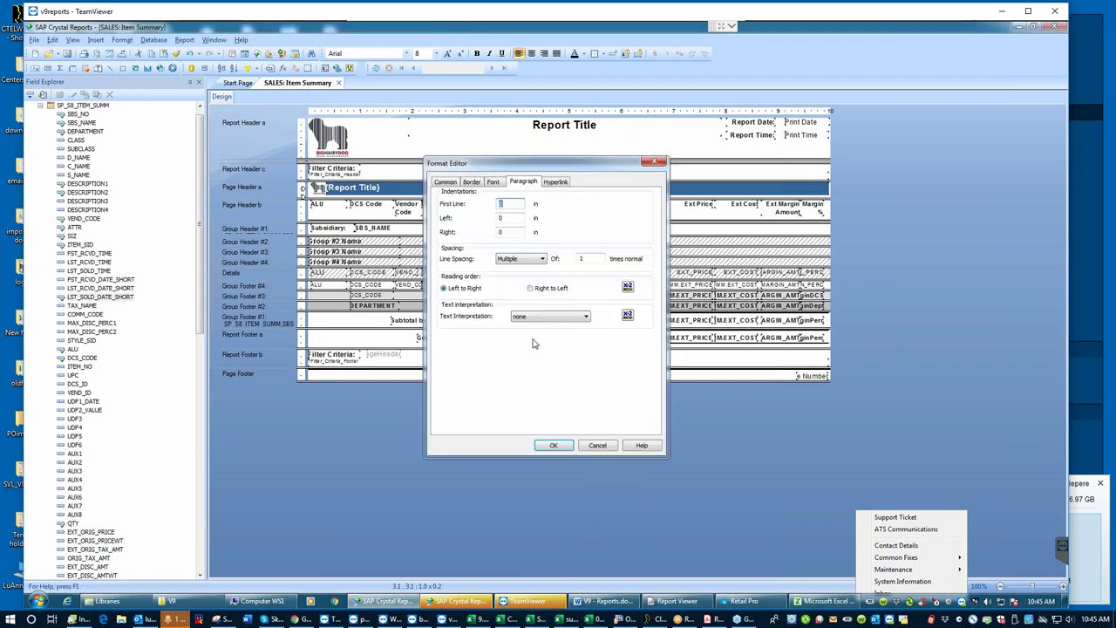
left_click(443, 183)
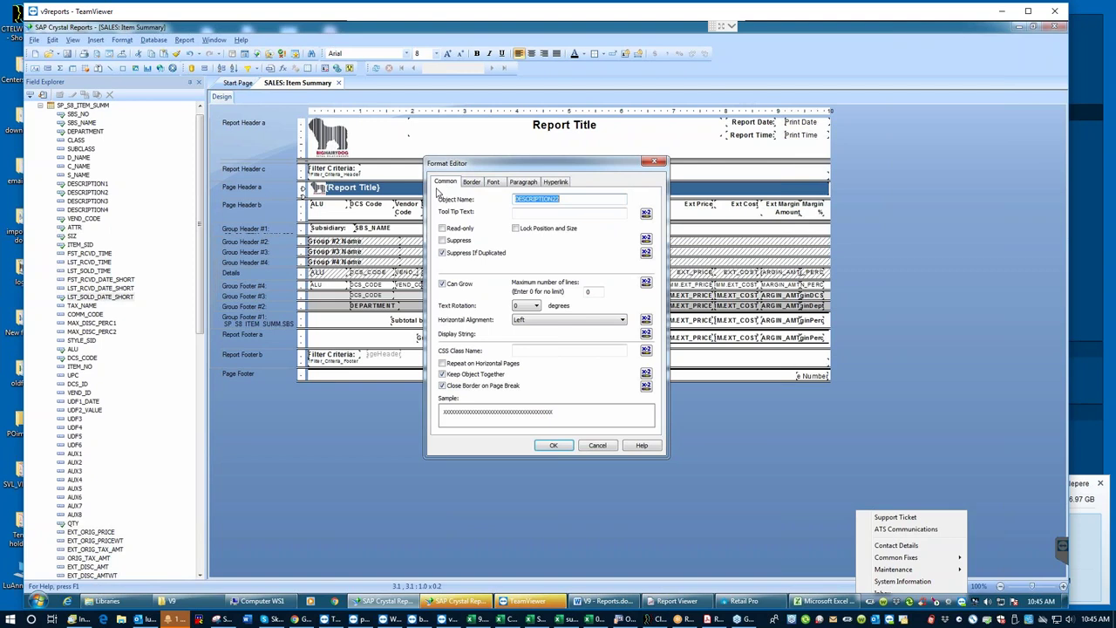
left_click(442, 285)
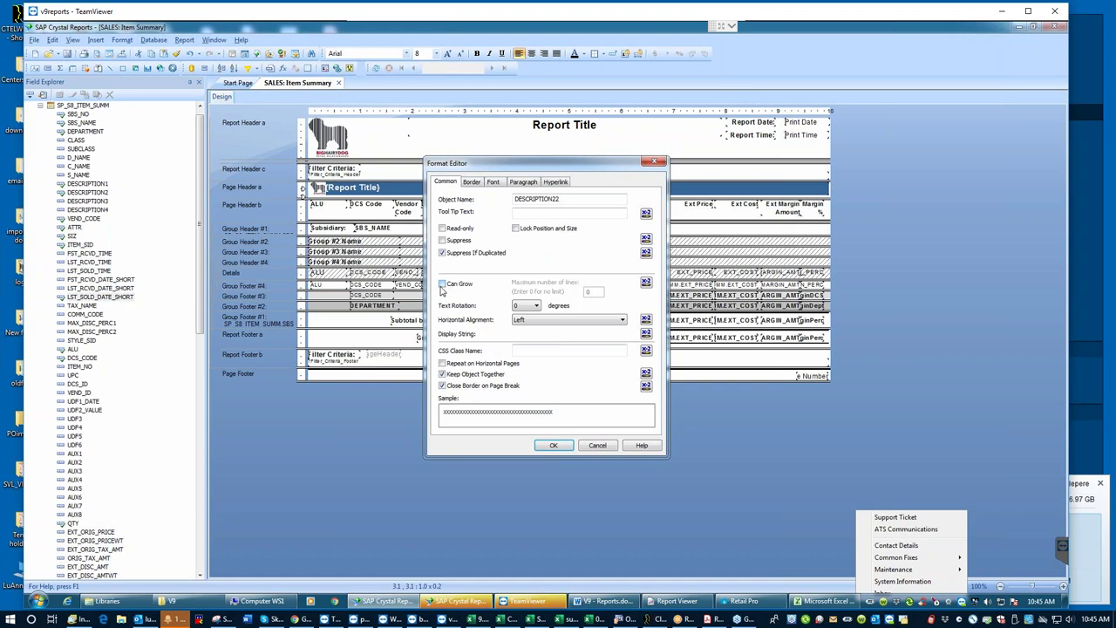
left_click_drag(530, 174, 835, 186)
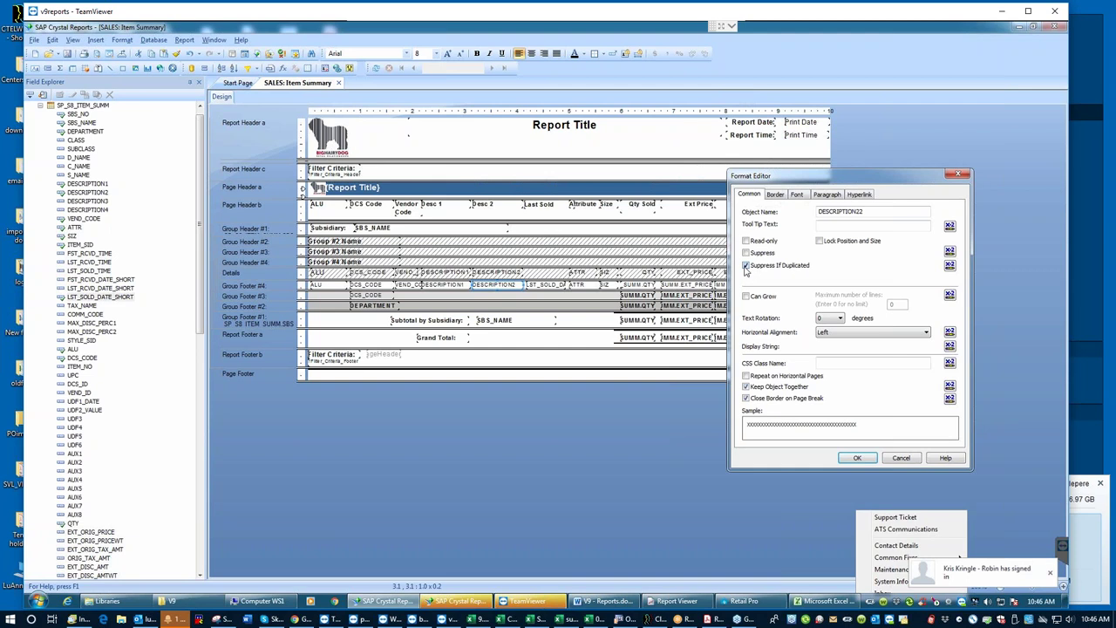
left_click(745, 265)
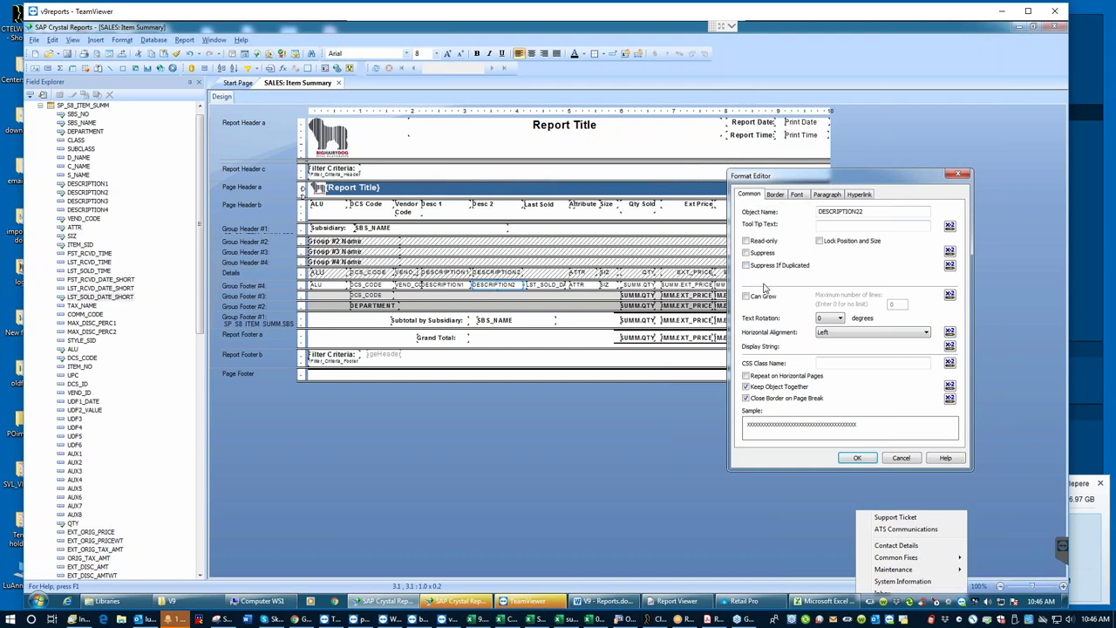
left_click(856, 457)
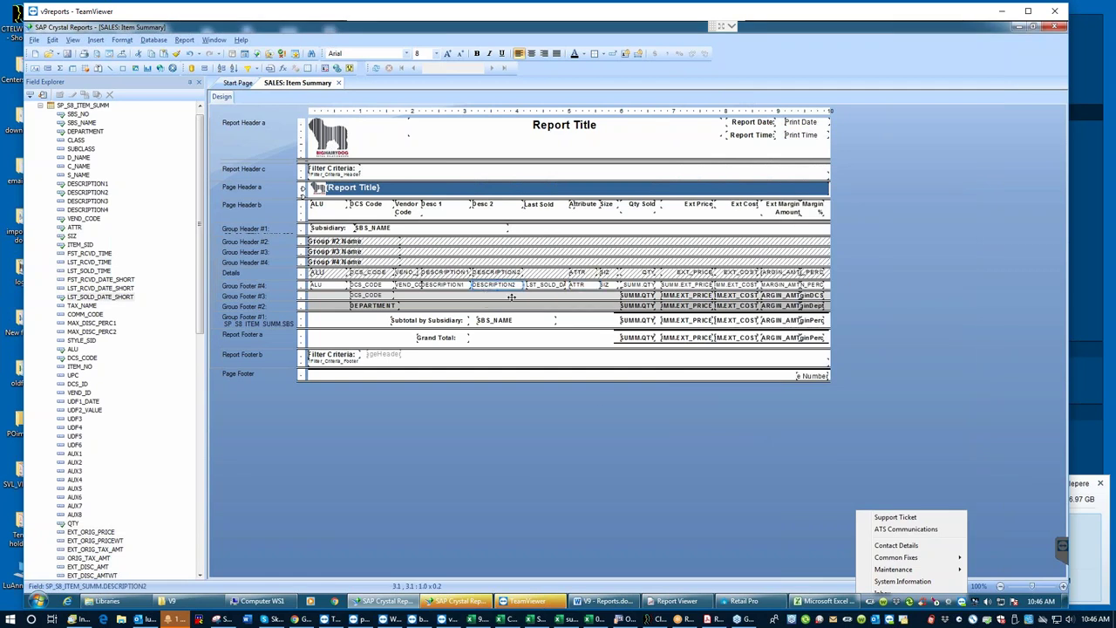
Save the report over BHDtest_S8_Item_summ-D2-287.rpt in Reports\Other, confirming the replacement.
left_click(33, 41)
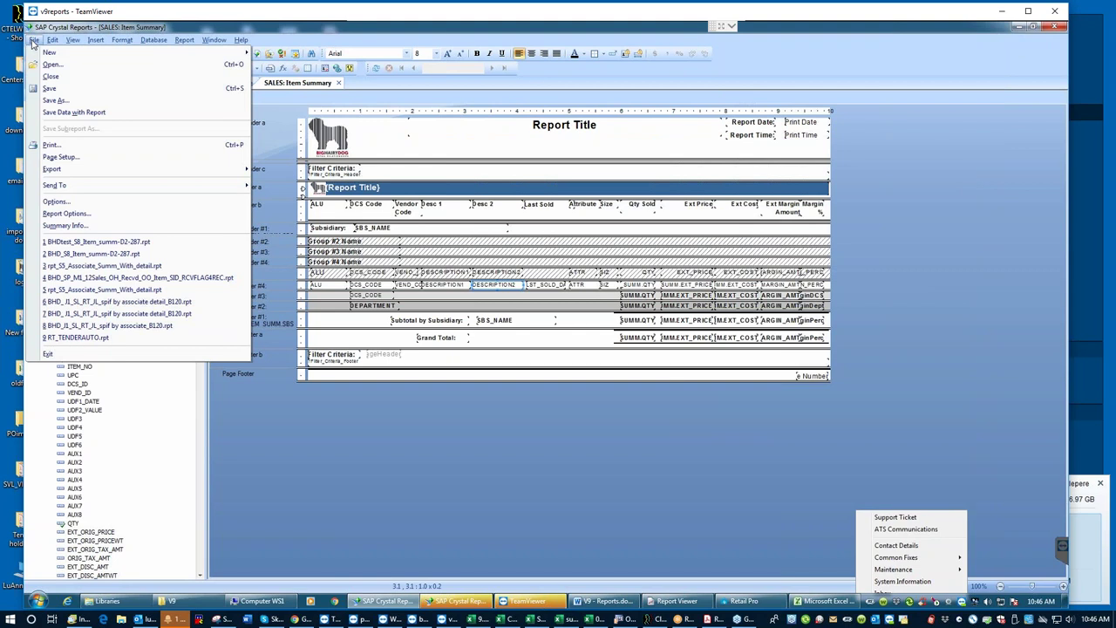
left_click(58, 102)
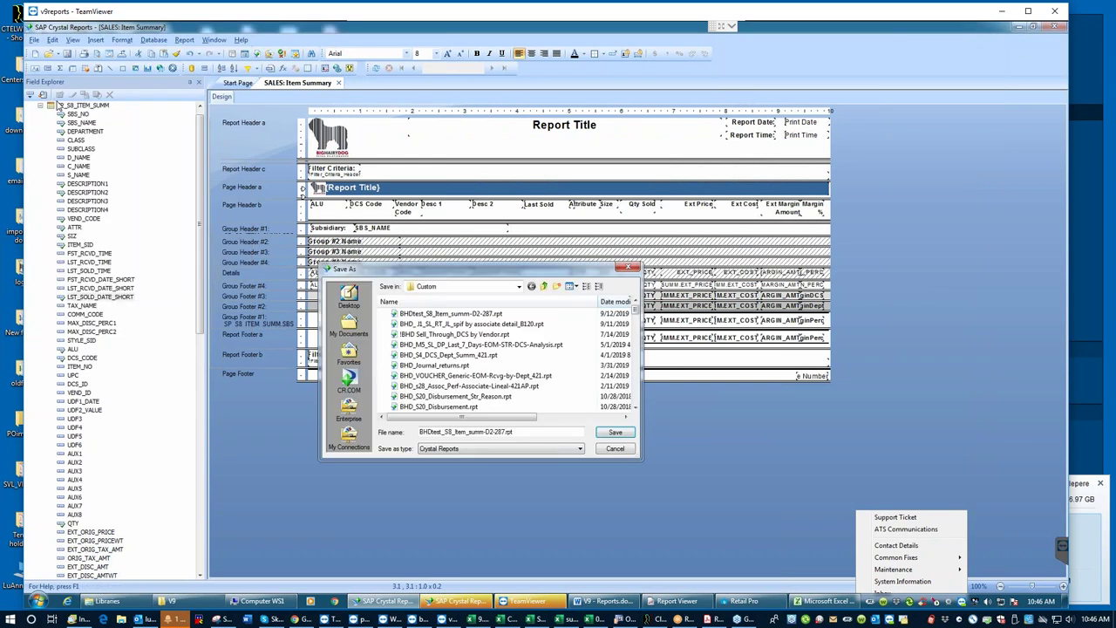
left_click(519, 288)
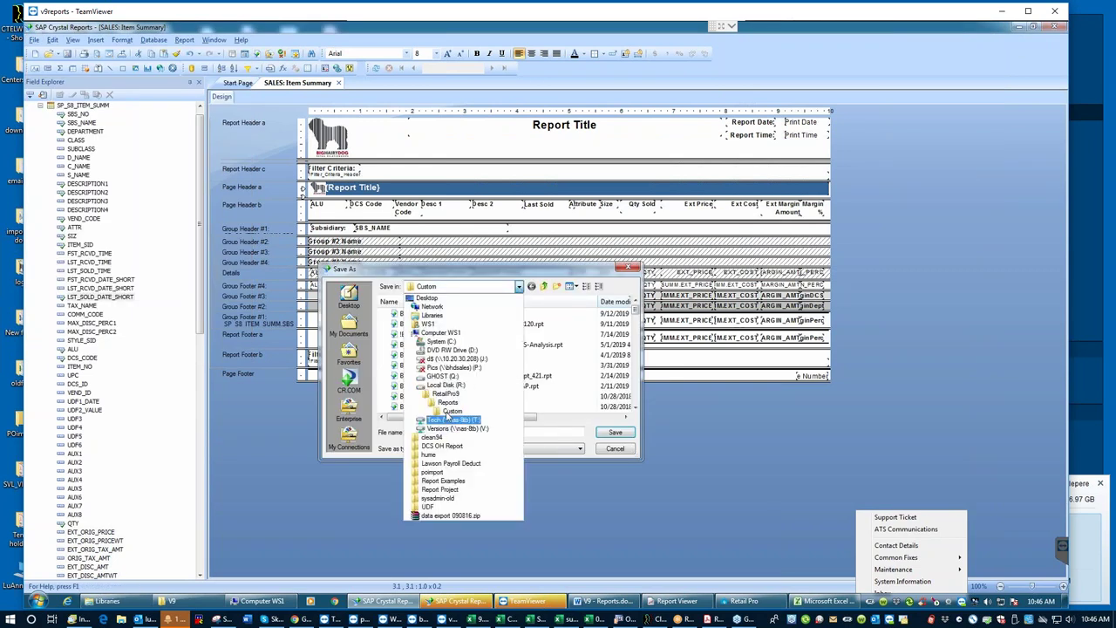
left_click(447, 401)
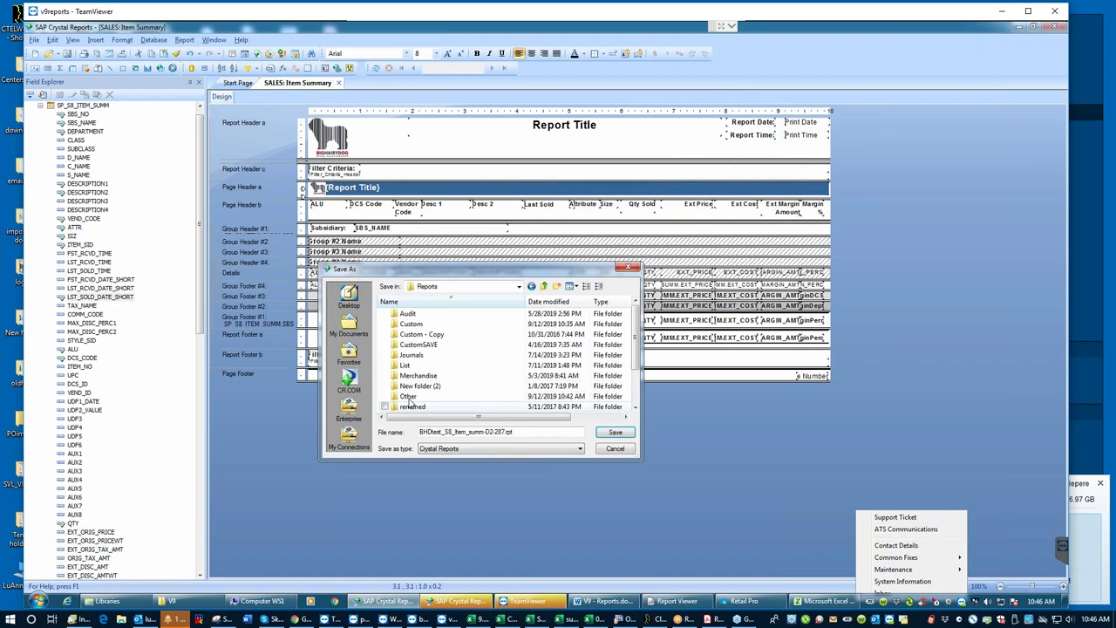
double_click(407, 399)
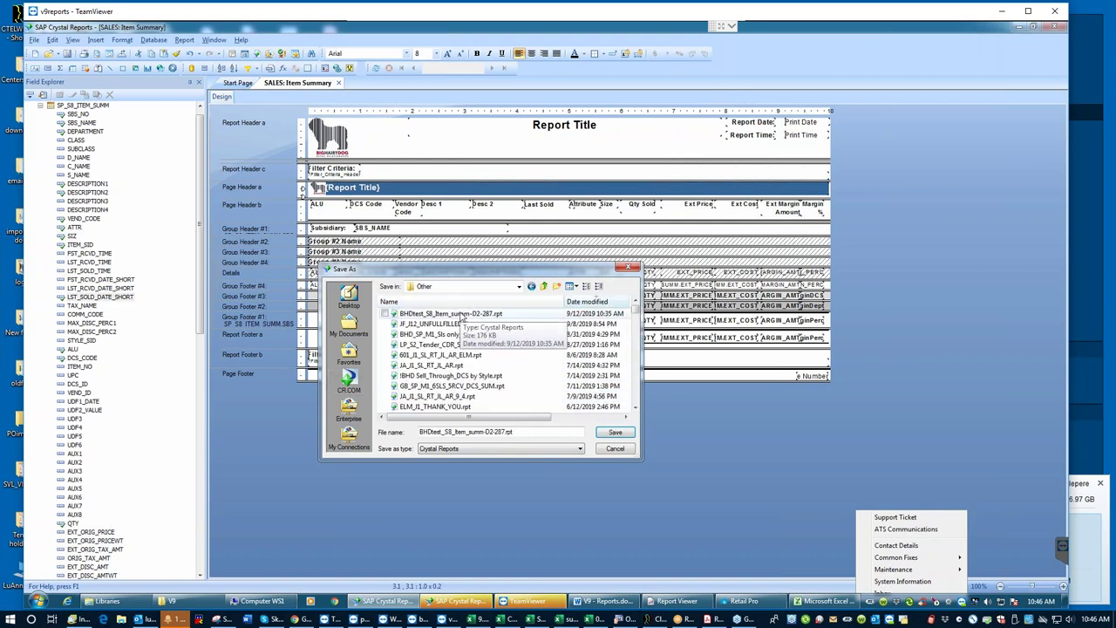
left_click(615, 433)
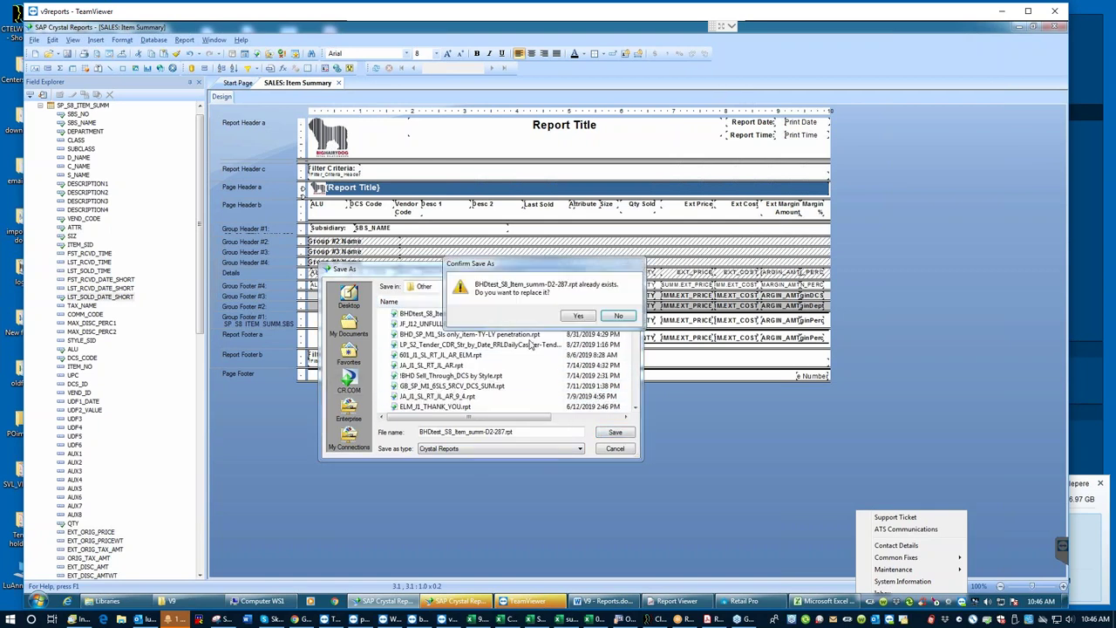
left_click(578, 317)
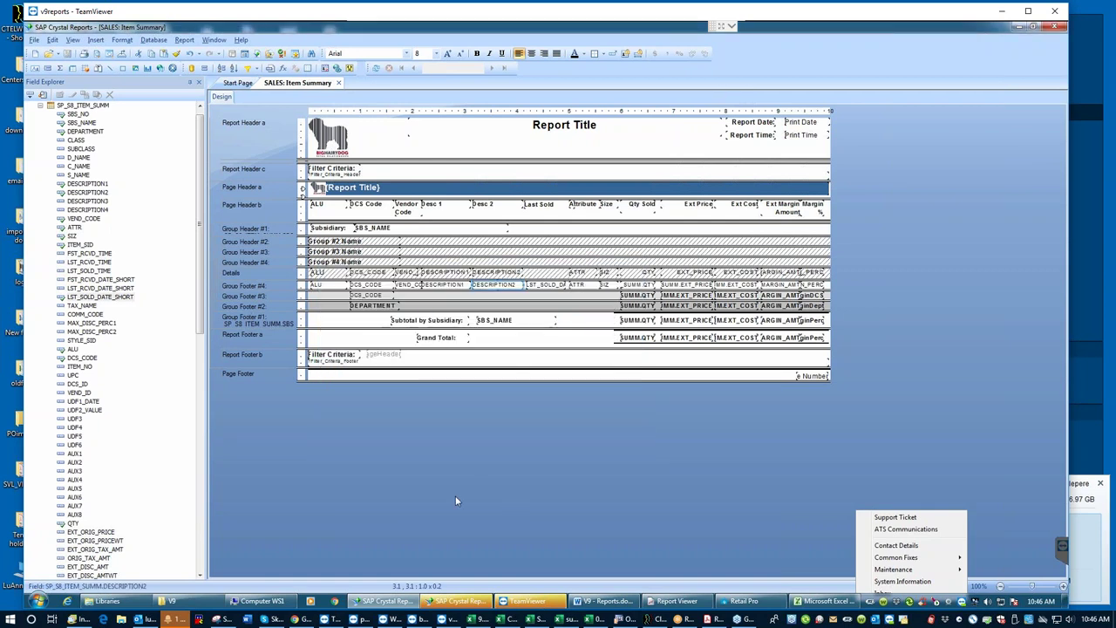
left_click(677, 602)
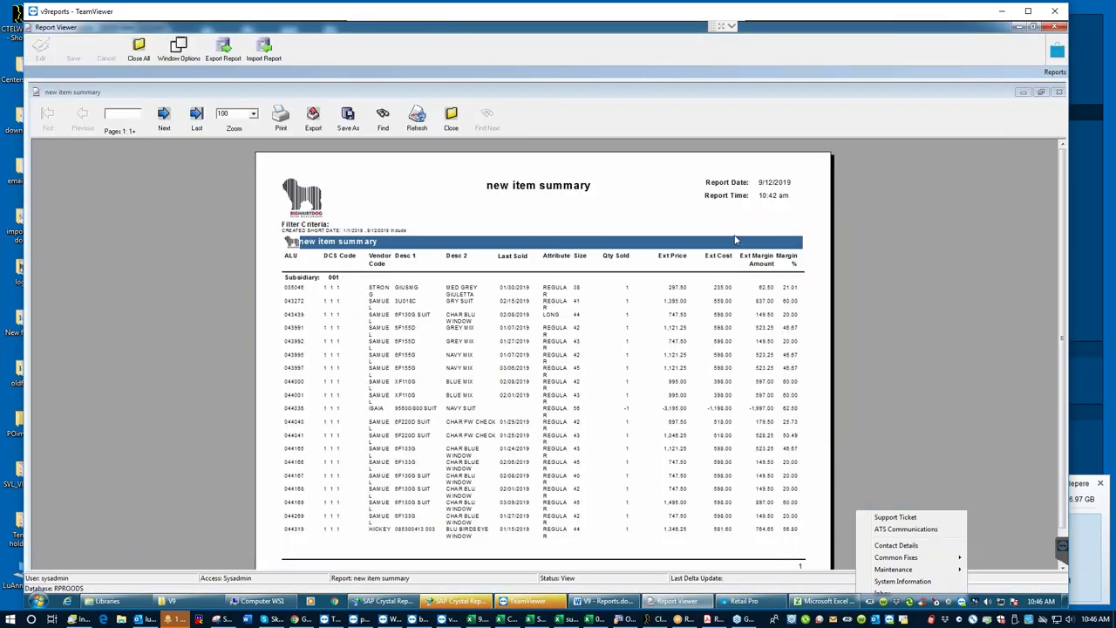
Close the old new item summary output, rerun it, and accept updating the database report file.
left_click(453, 122)
left_click(523, 334)
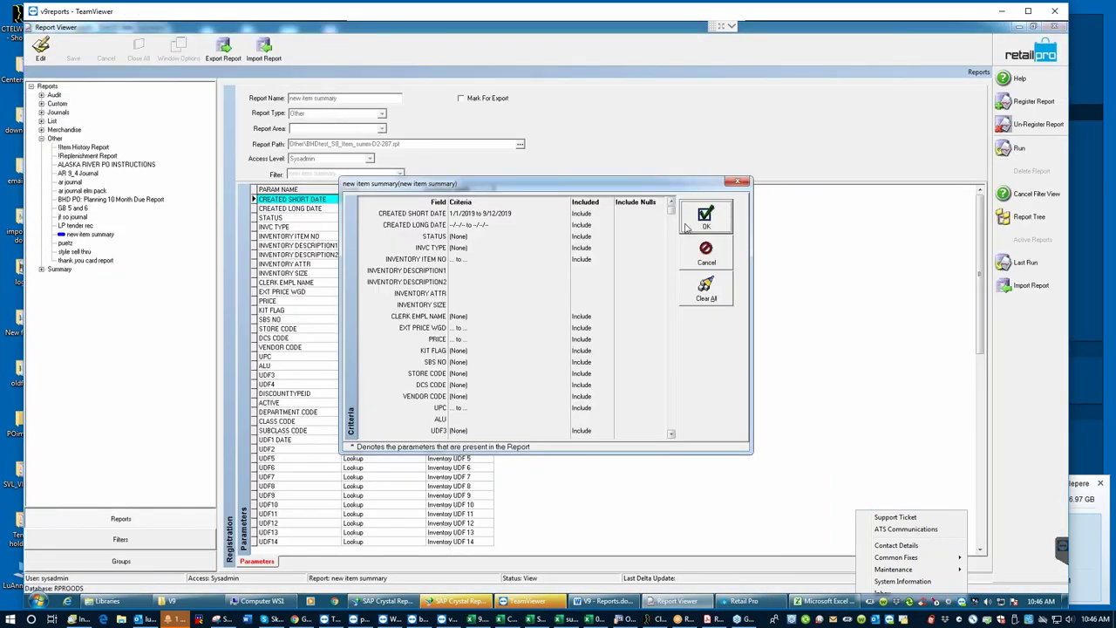
left_click(705, 216)
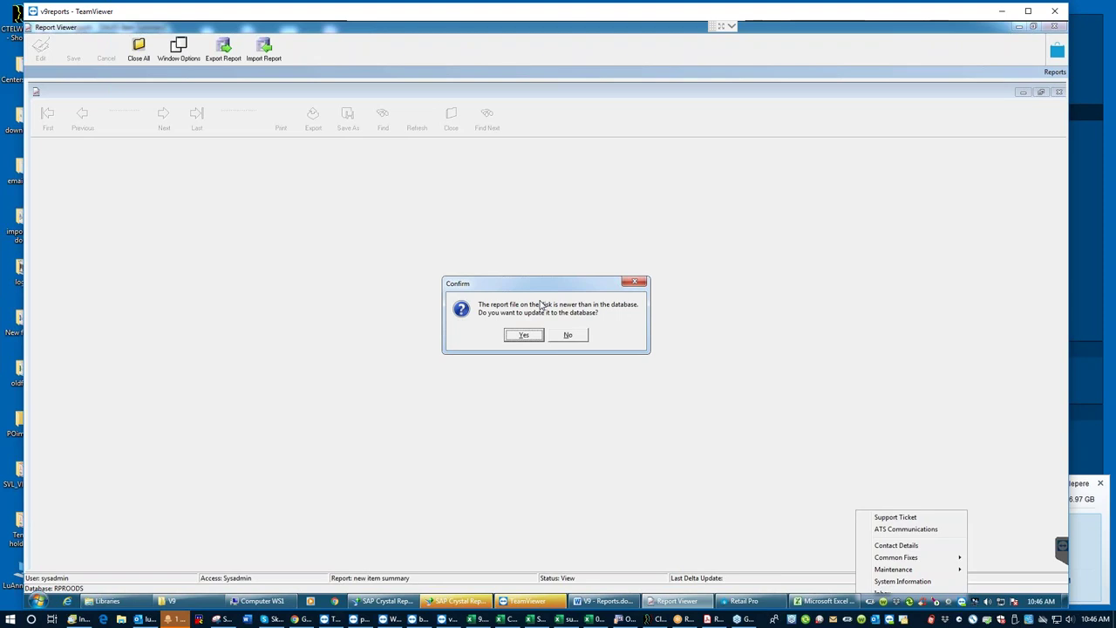
left_click(523, 336)
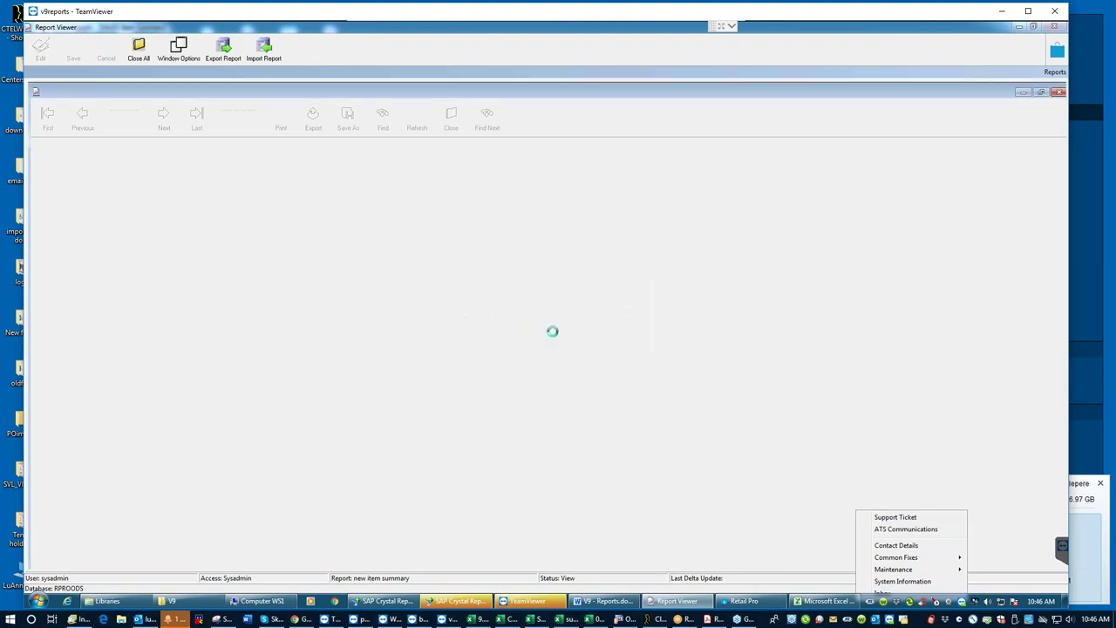
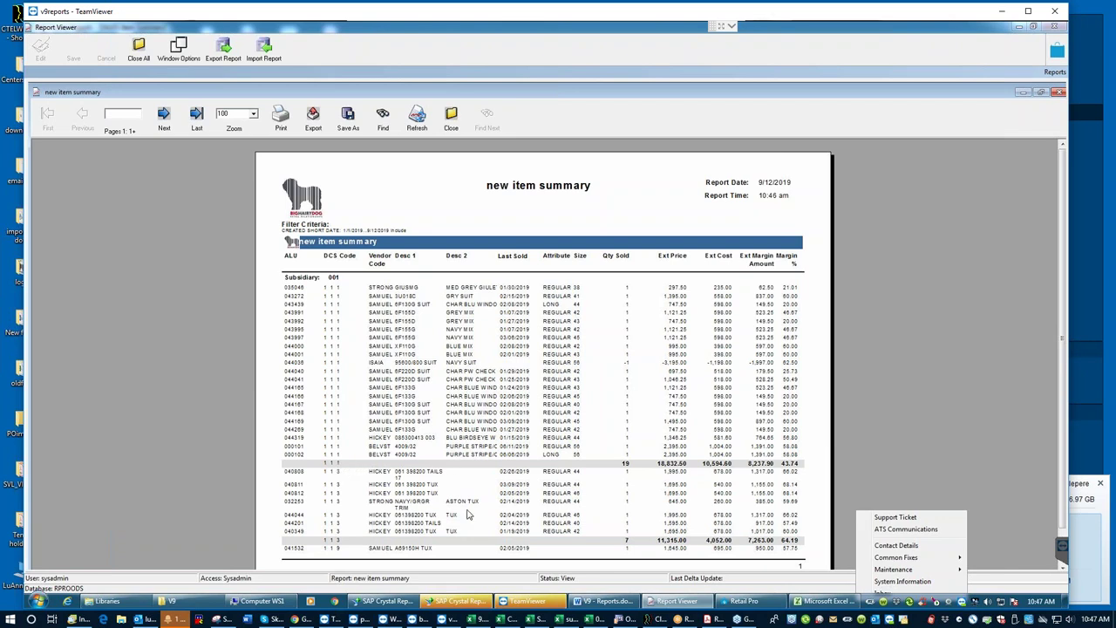
Check the Item Summary design in Crystal Reports, then go back to the rendered report.
left_click(377, 602)
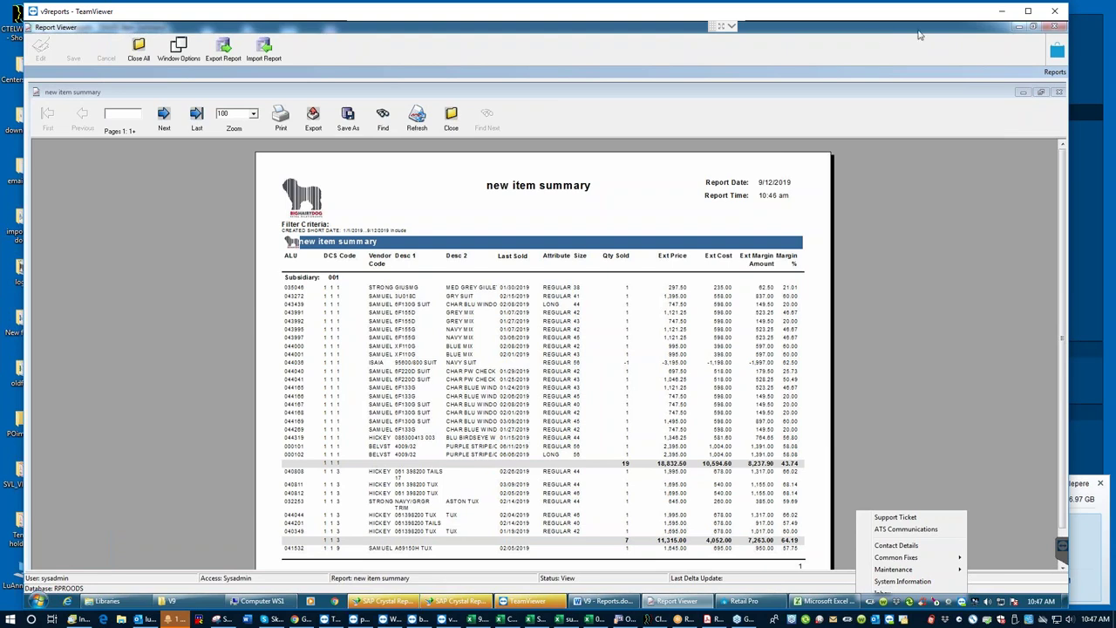
left_click(1018, 27)
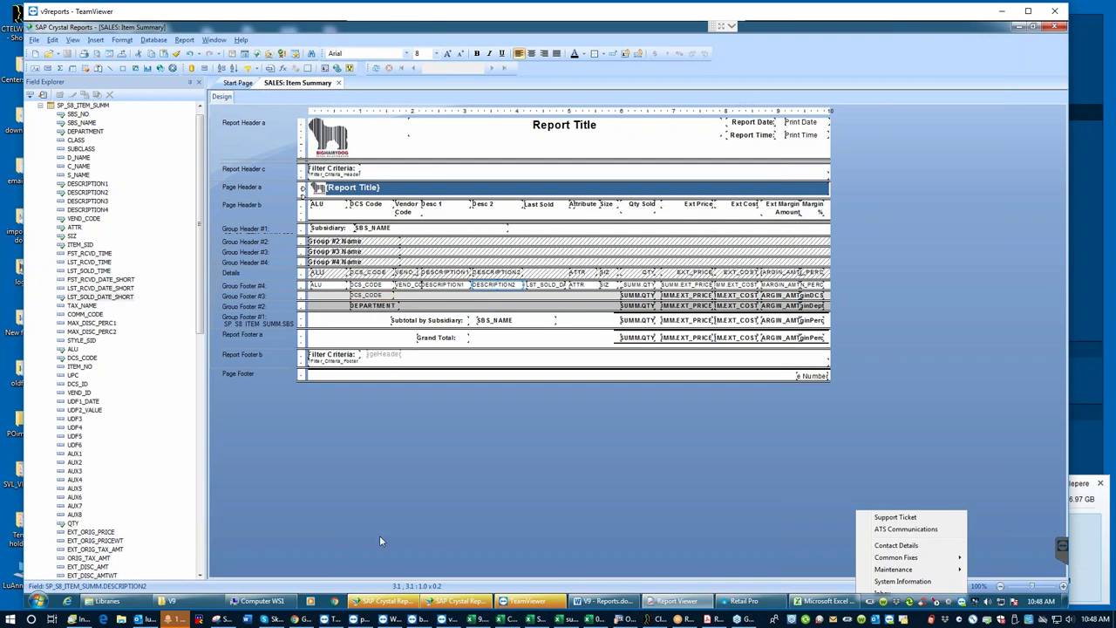
left_click(676, 601)
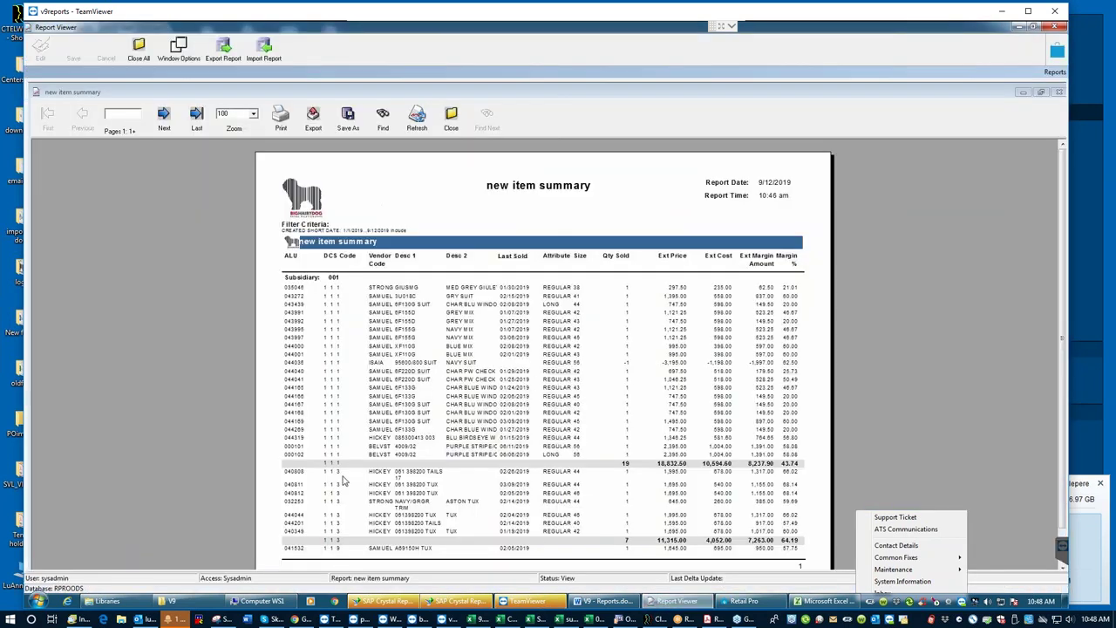
Page the new item summary forward to page 5, then bring up the Item Summary design.
left_click(163, 120)
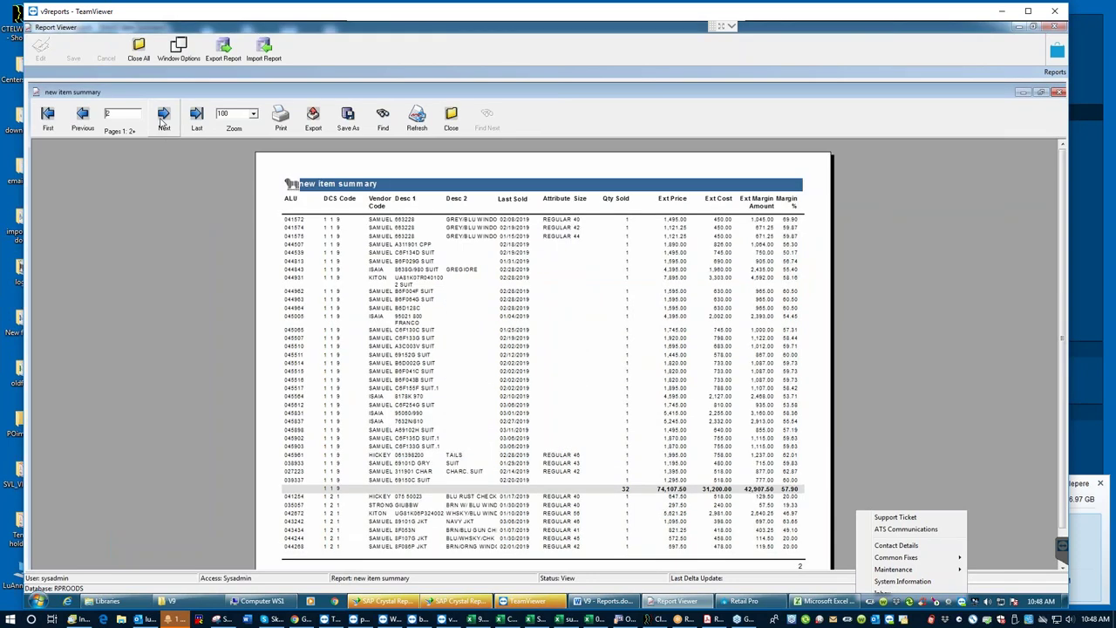
left_click(163, 120)
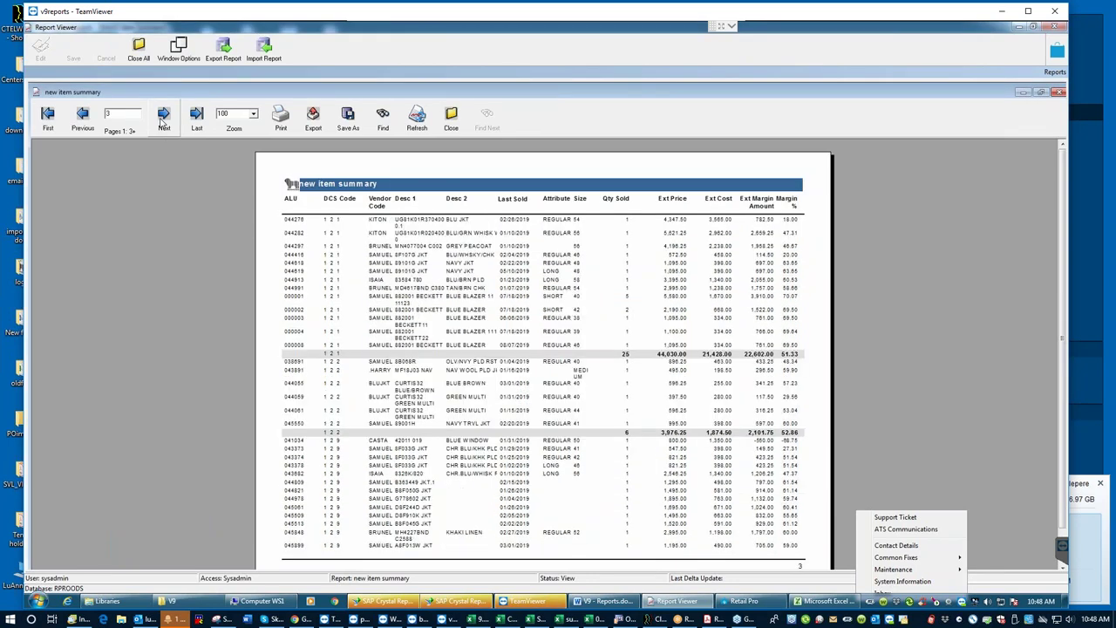
left_click(163, 120)
left_click(163, 121)
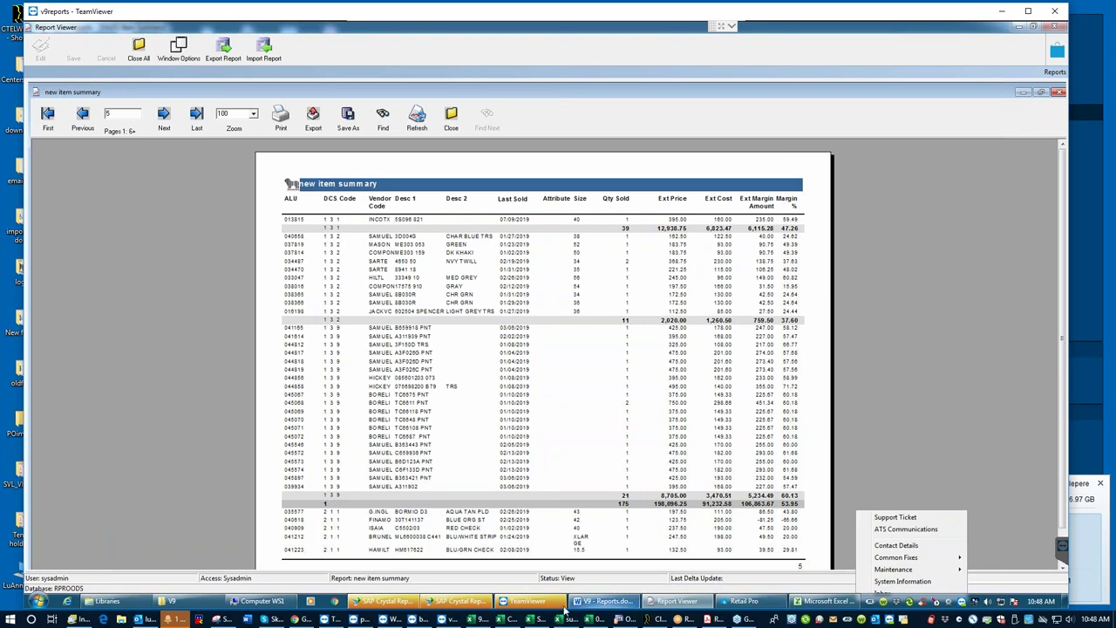
mouse_move(467, 597)
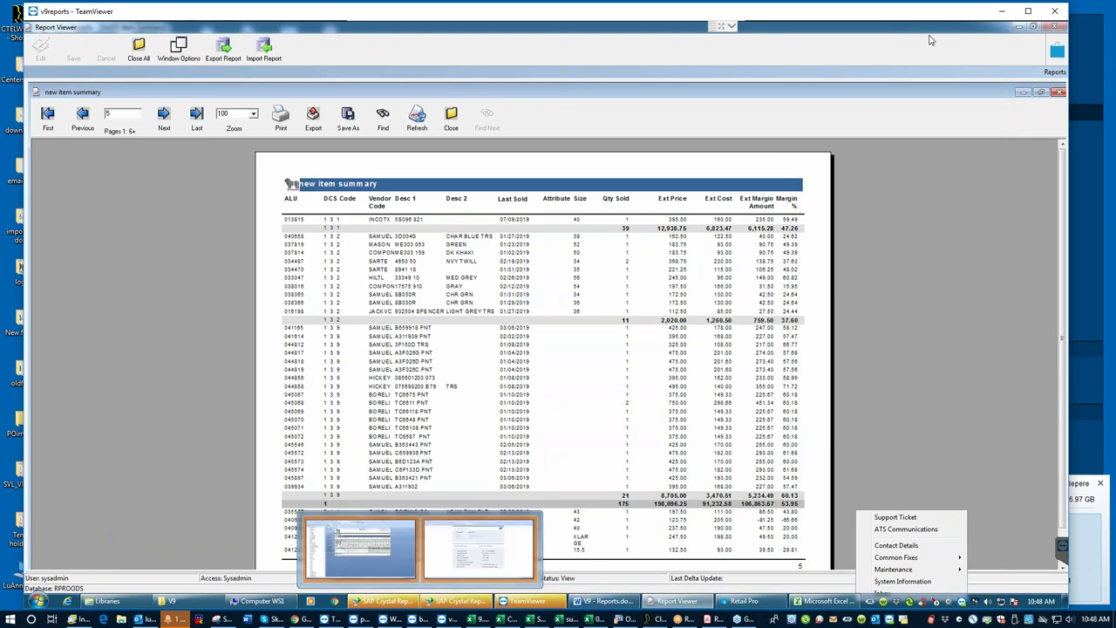
left_click(478, 549)
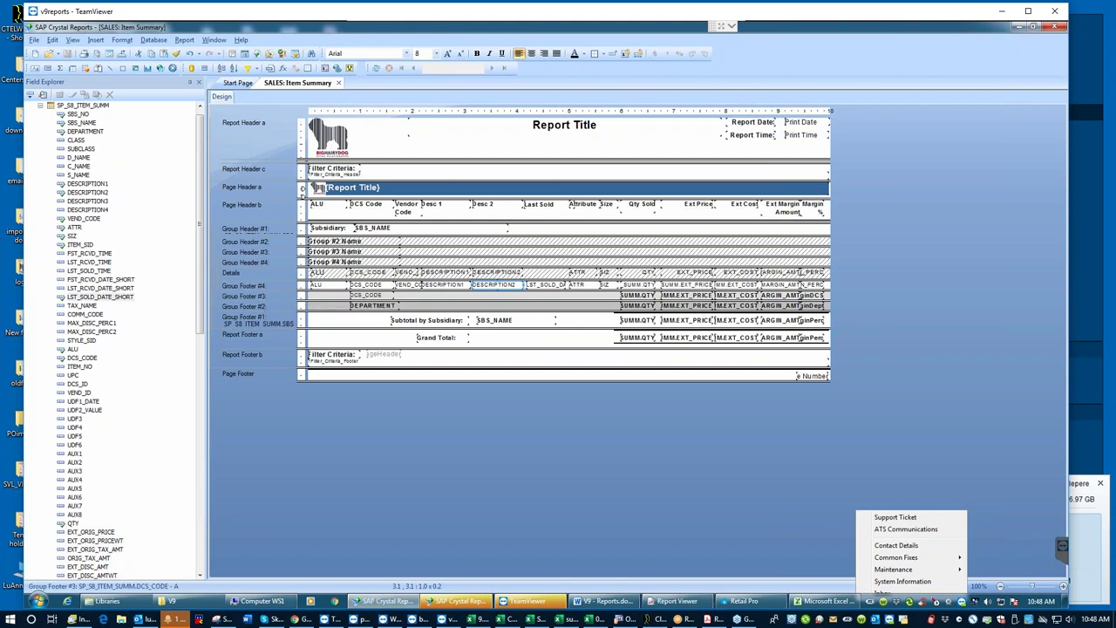
Change Group #3 to break on SP_S8_ITEM_SUMM.VEND_CODE instead of DCS_CODE.
right_click(260, 299)
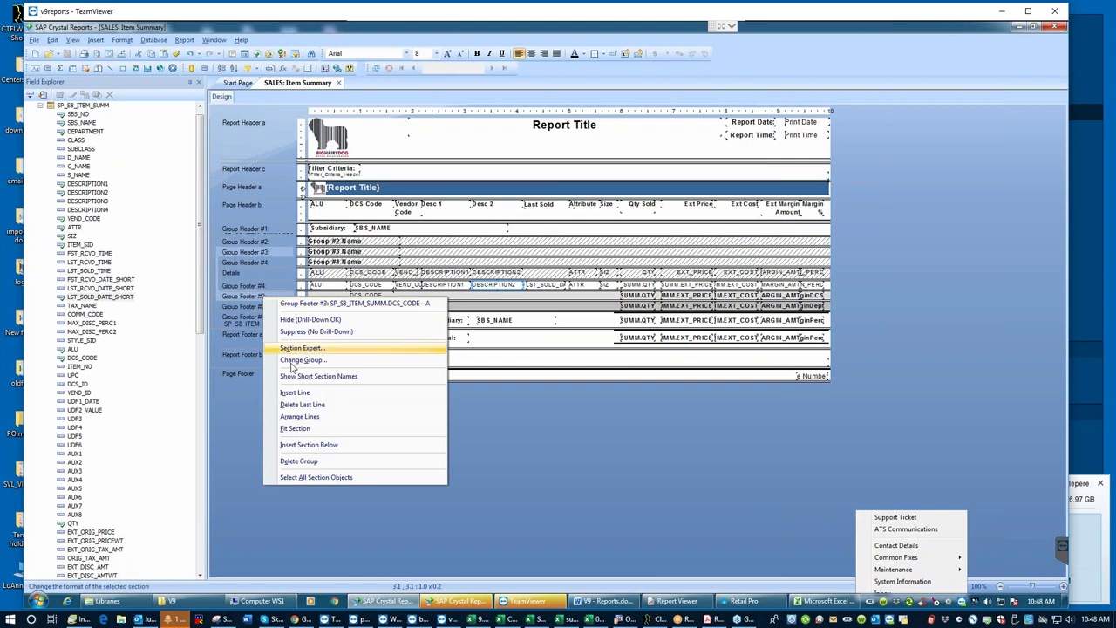
left_click(298, 361)
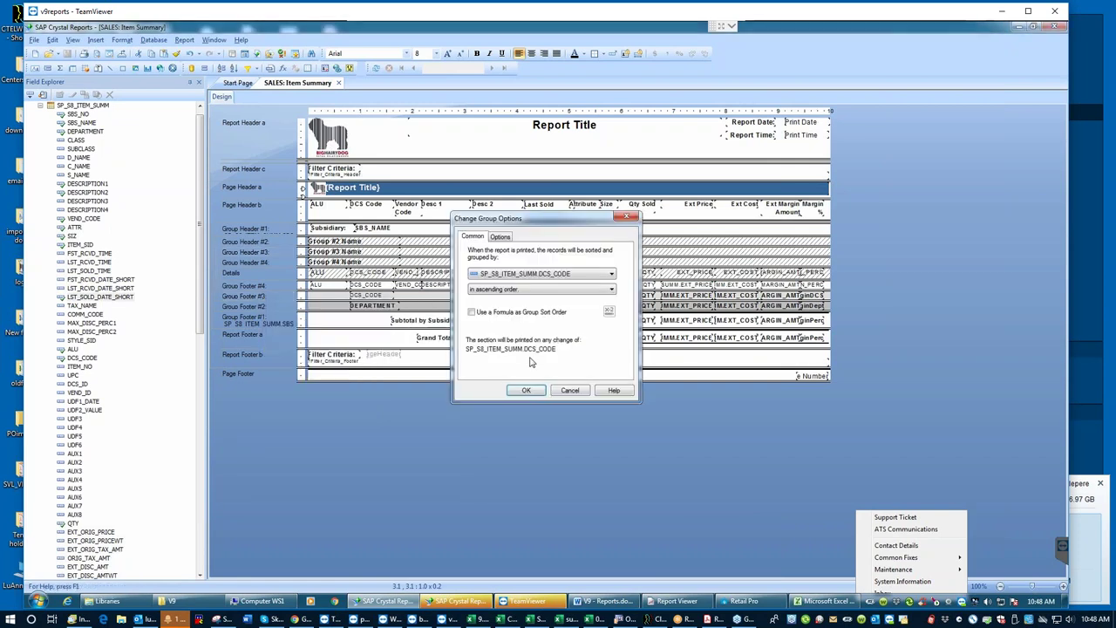
left_click(613, 277)
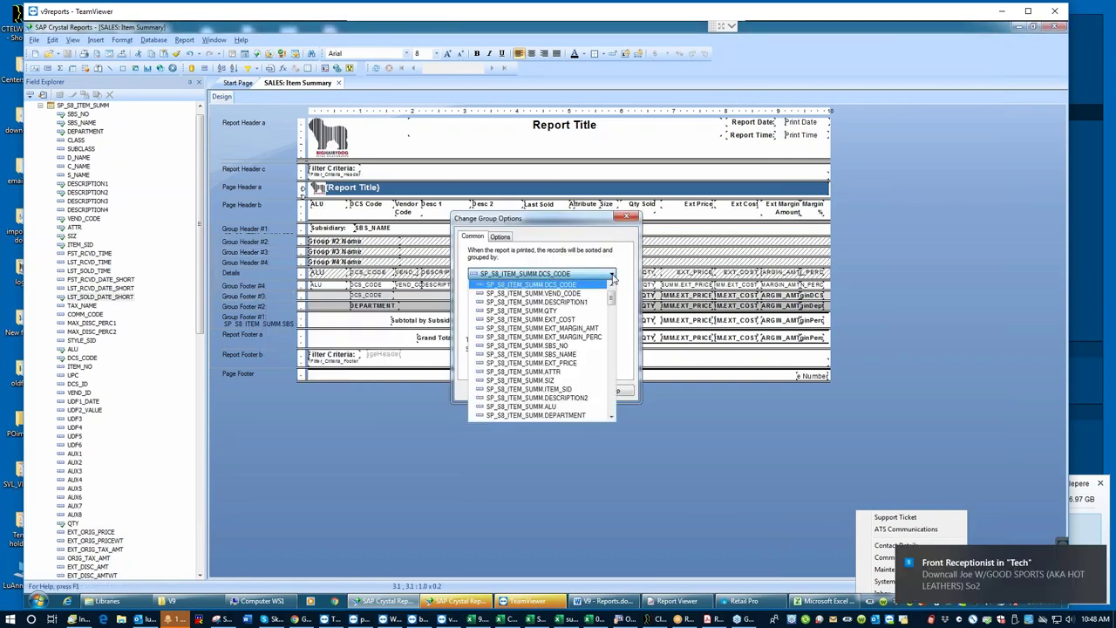
left_click(571, 300)
left_click(525, 390)
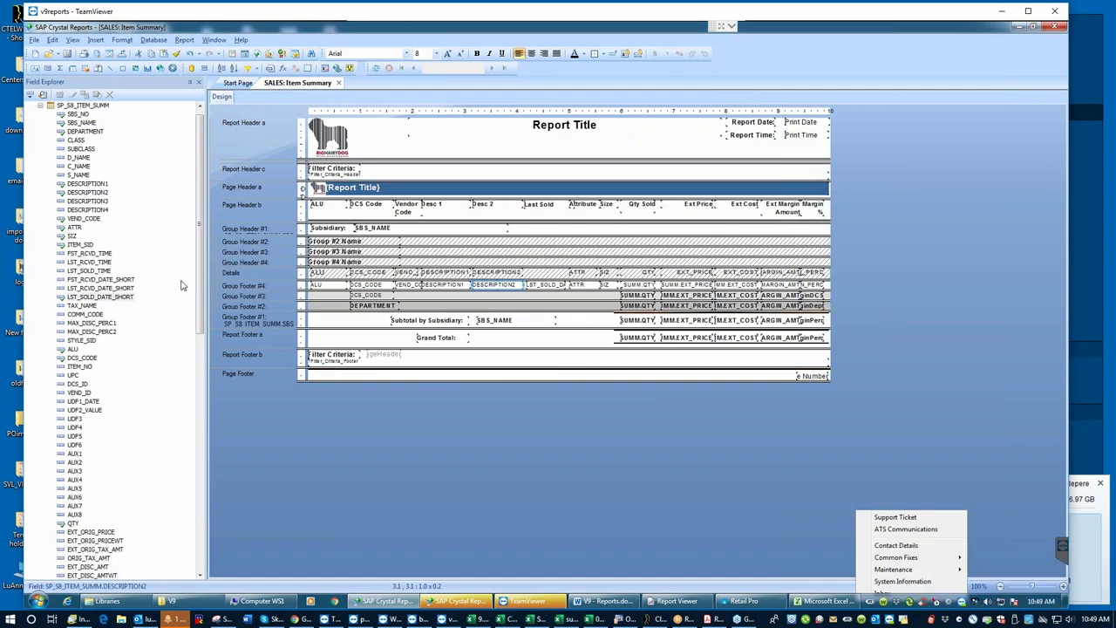
Delete the fSbsMarginDCS formula field from the Group Footer #3 subtotal line.
left_click(39, 107)
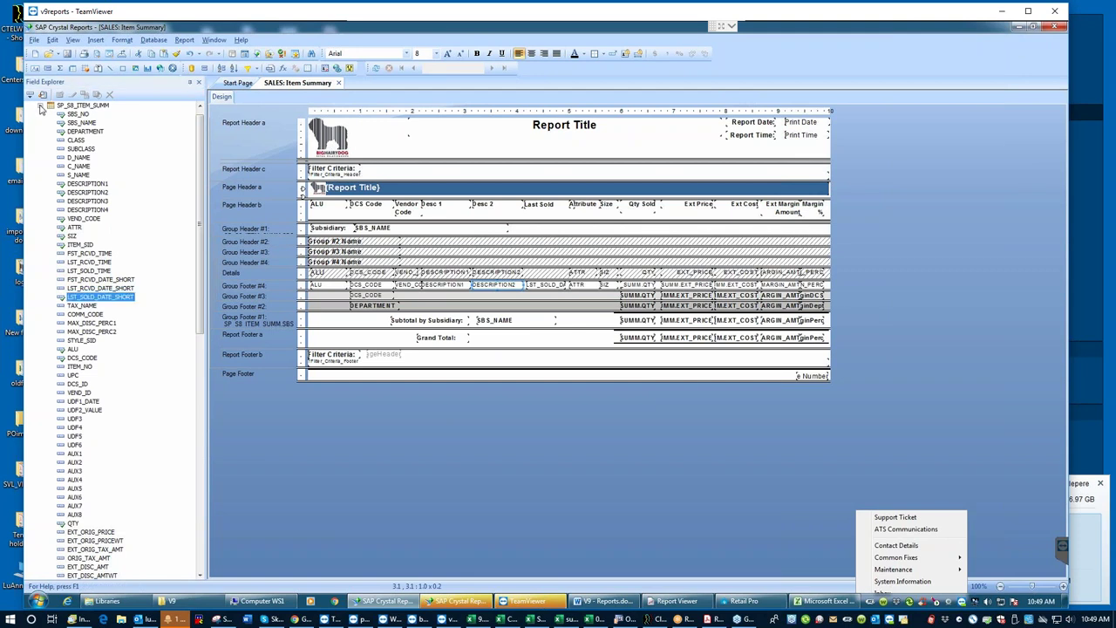
left_click(39, 105)
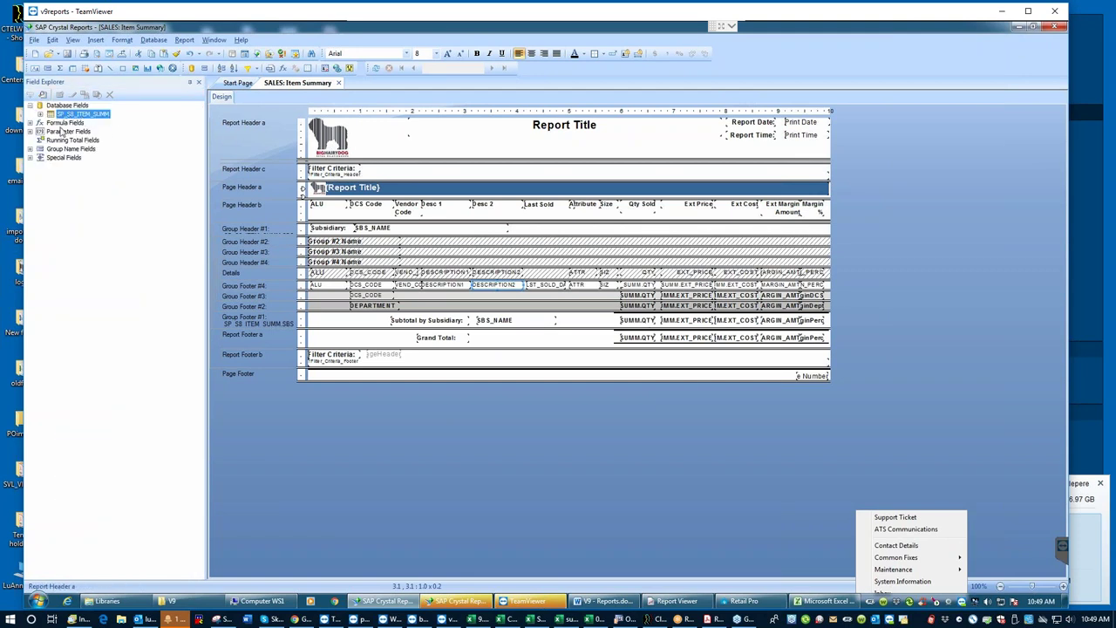
left_click(31, 123)
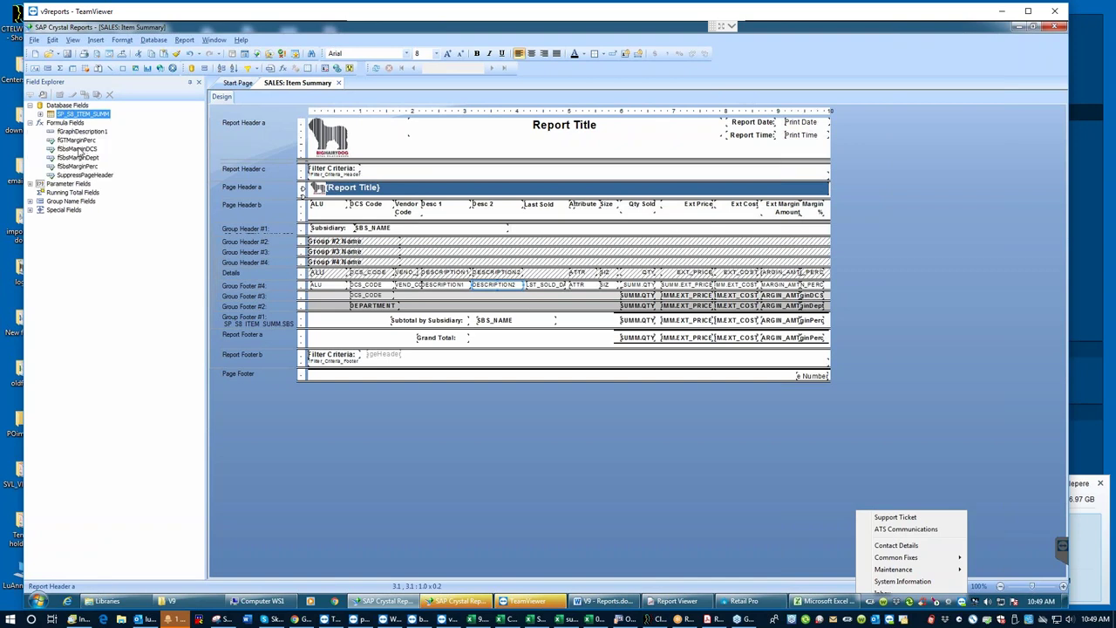
left_click(79, 150)
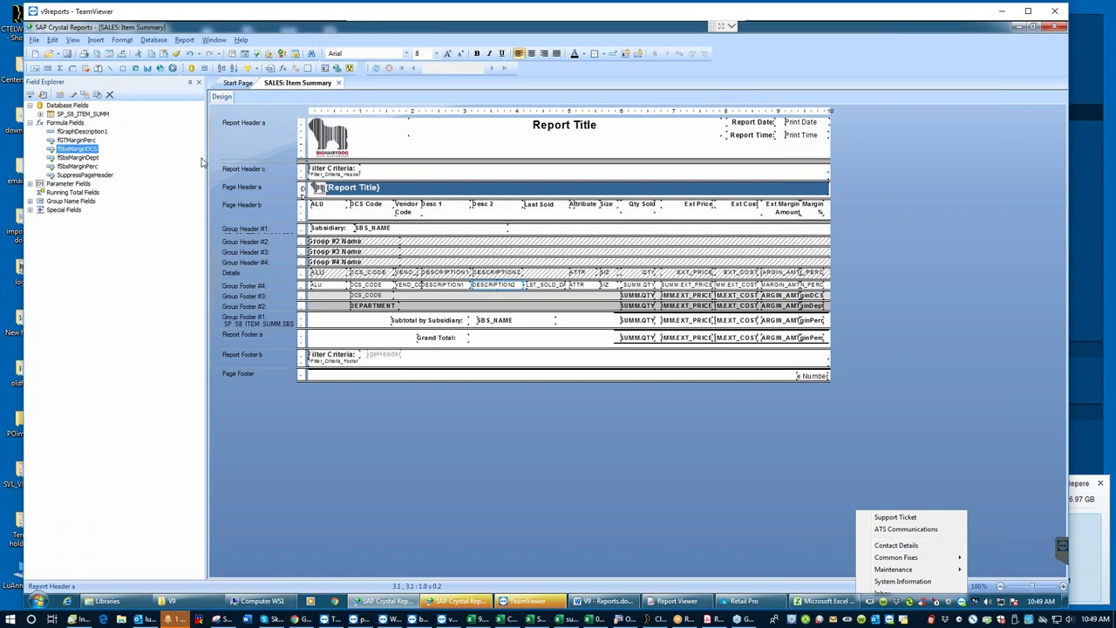
left_click(817, 298)
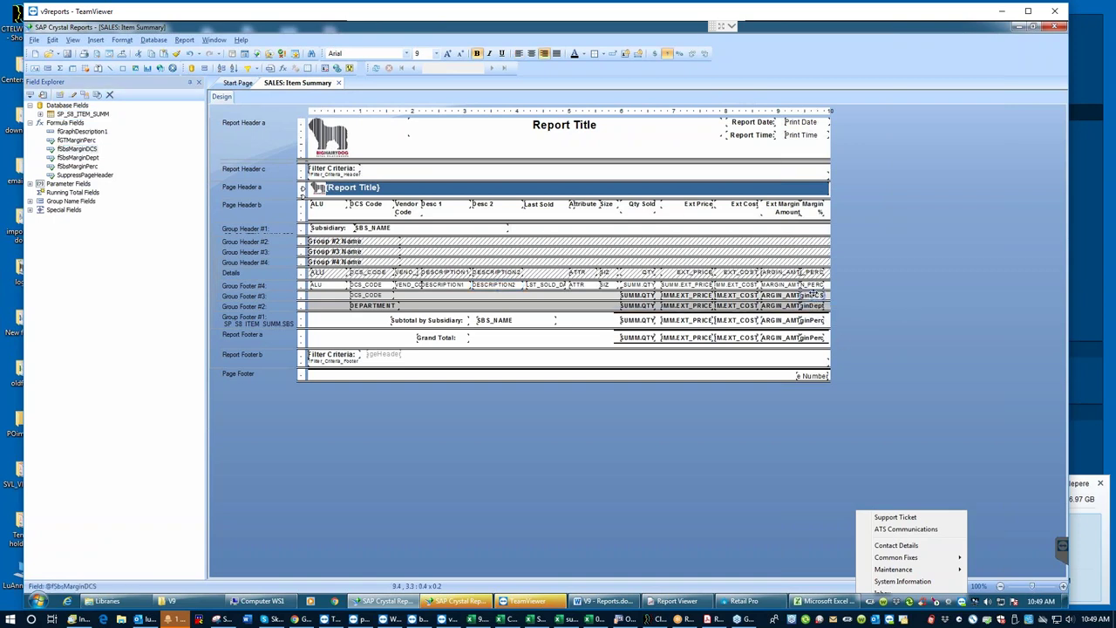
key("Delete")
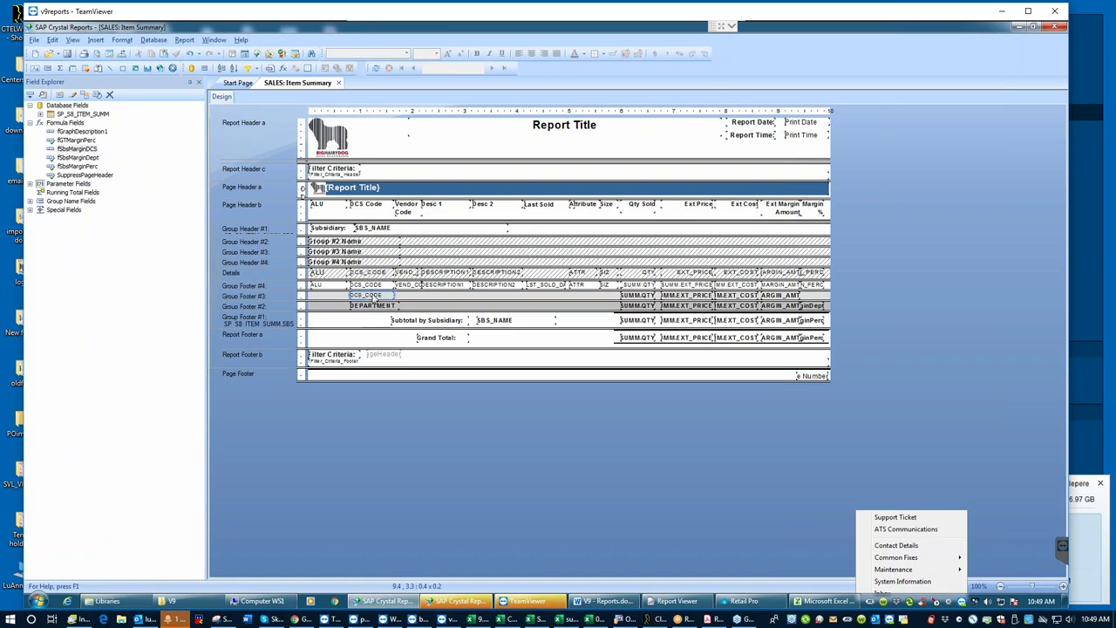
Inspect the DCS_CODE, VEND_CODE and Group Header #3 fields to confirm the current grouping.
left_click(372, 296)
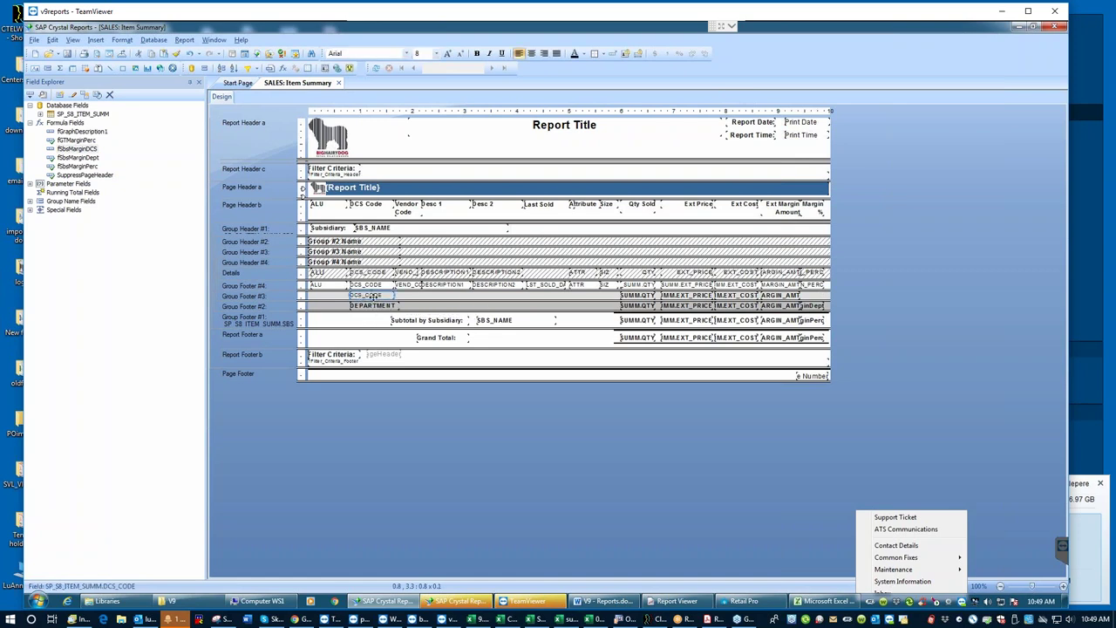
left_click(406, 286)
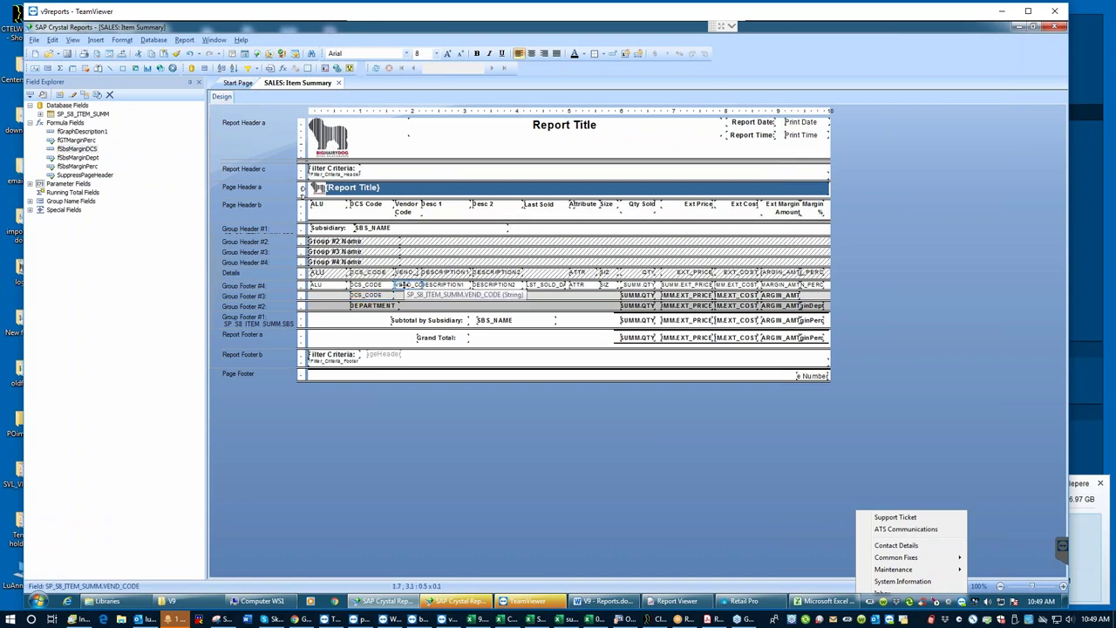
left_click(274, 253)
left_click(411, 285)
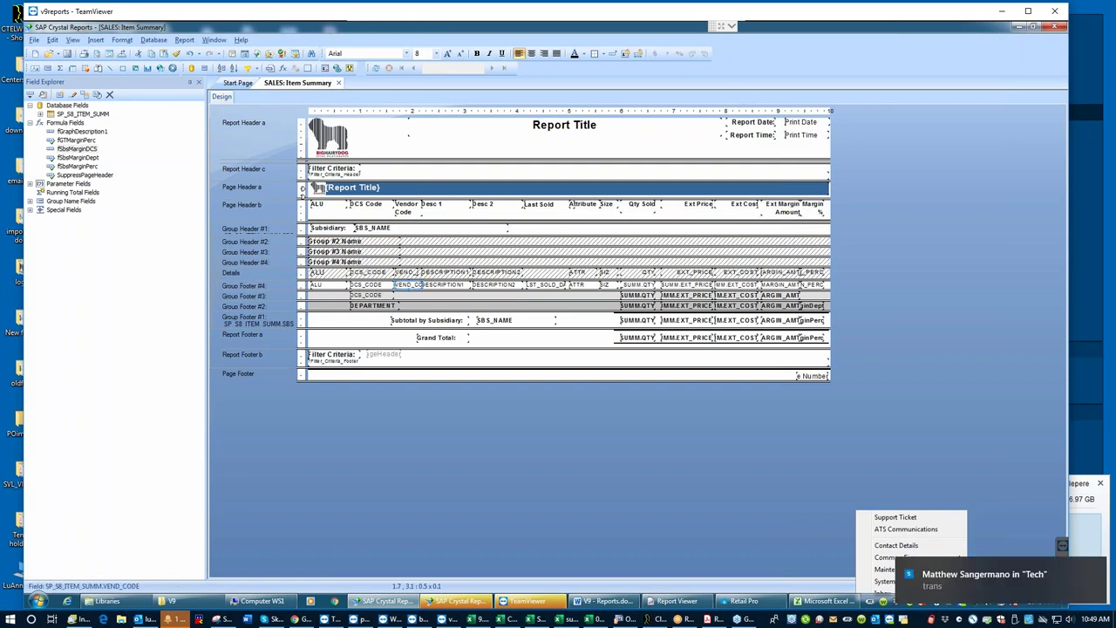
Paste a copy of the Group Footer #4 VEND_CODE field into Group Footer #3.
right_click(410, 287)
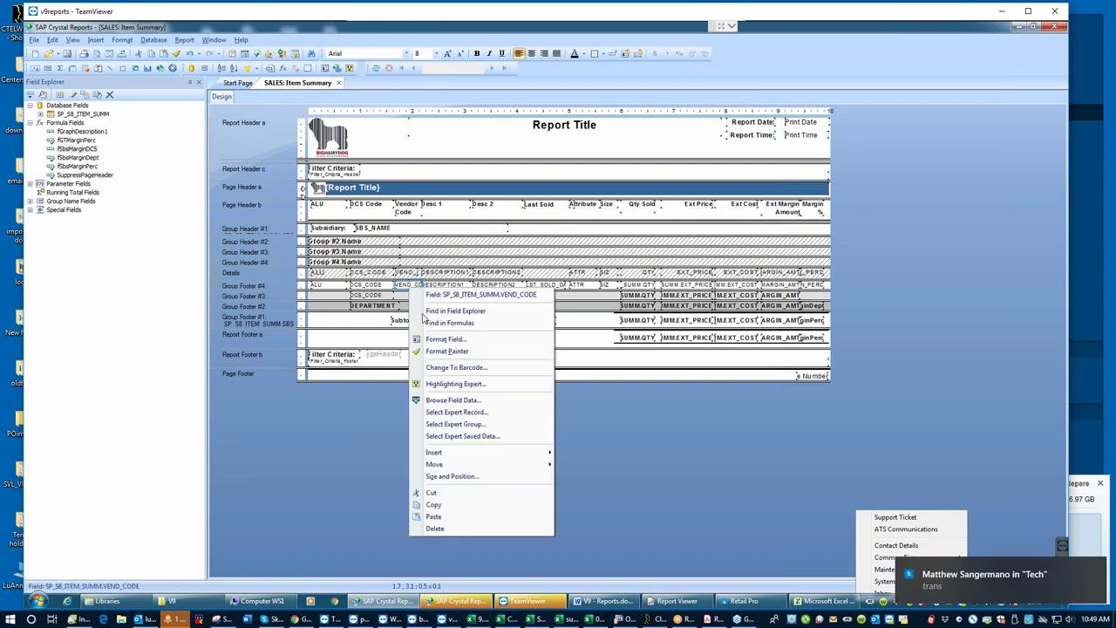
left_click(444, 507)
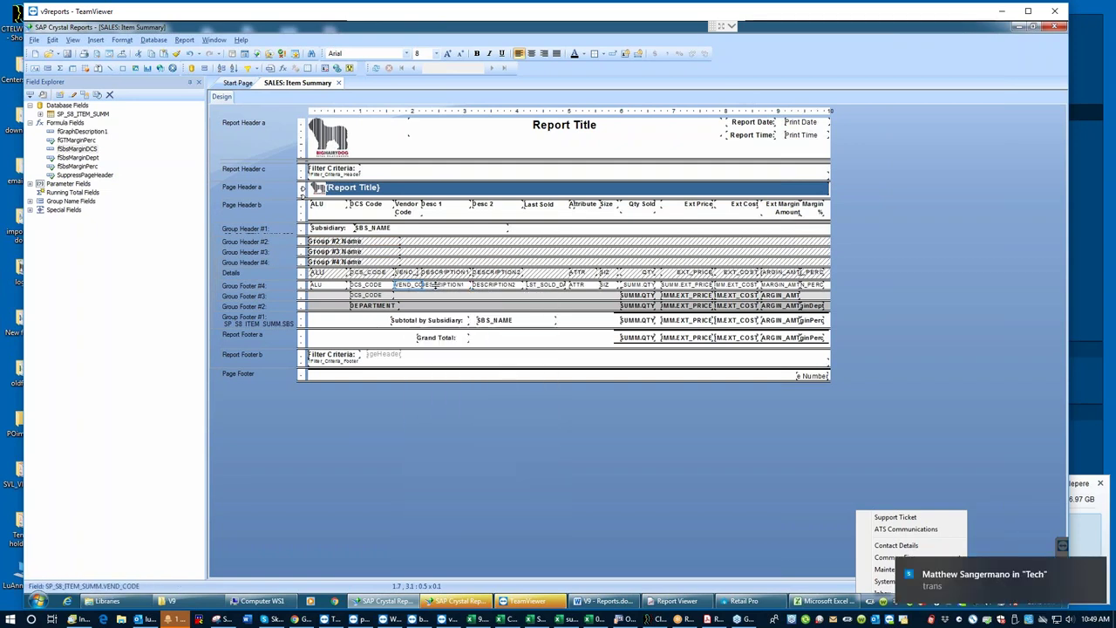
left_click(320, 299)
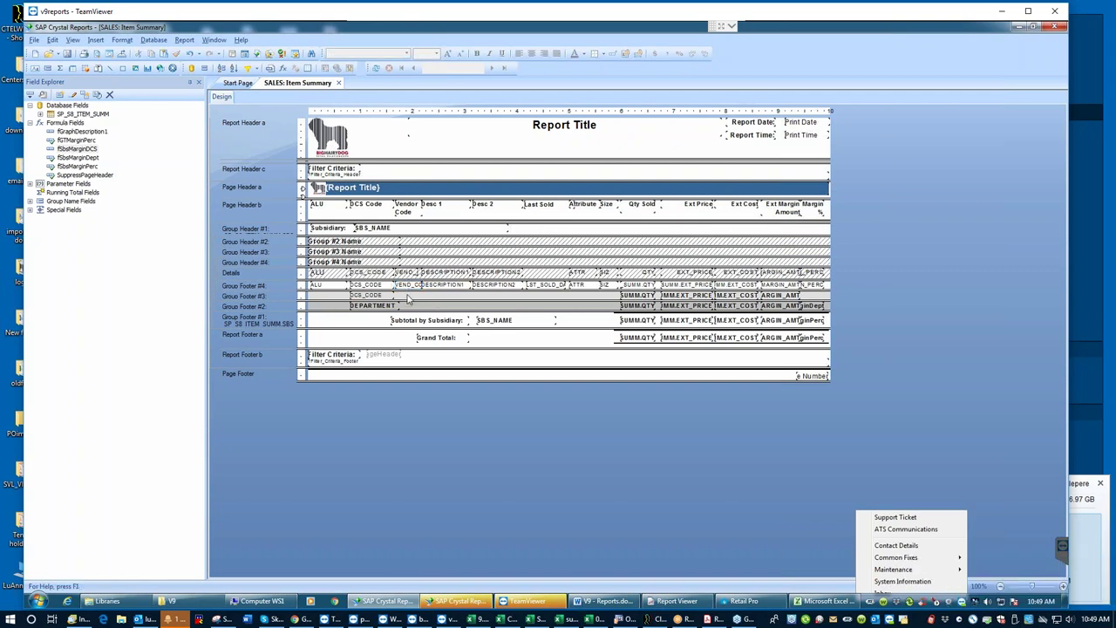
key("ctrl+v")
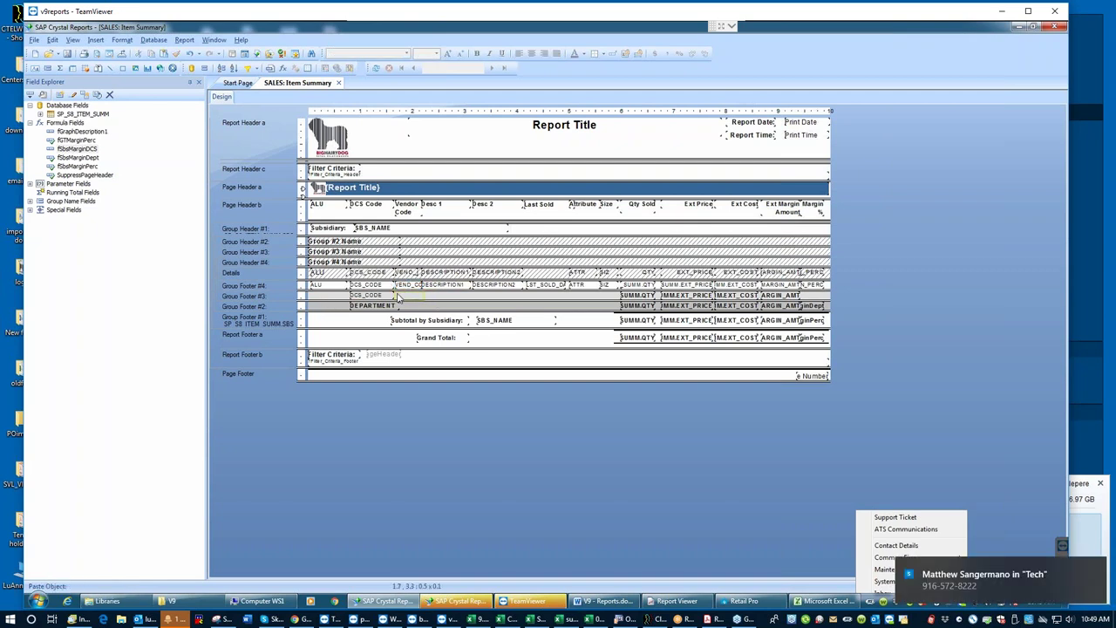
left_click(396, 296)
Delete DCS_CODE from Group Footer #3, save the report, and go to Report Viewer.
left_click(367, 295)
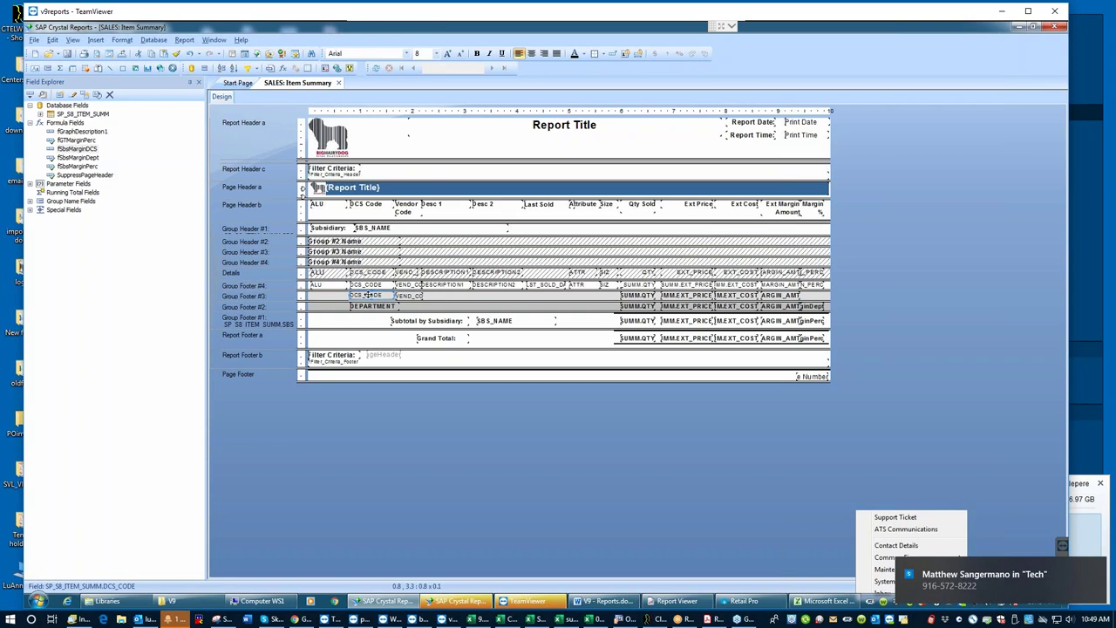
key("Delete")
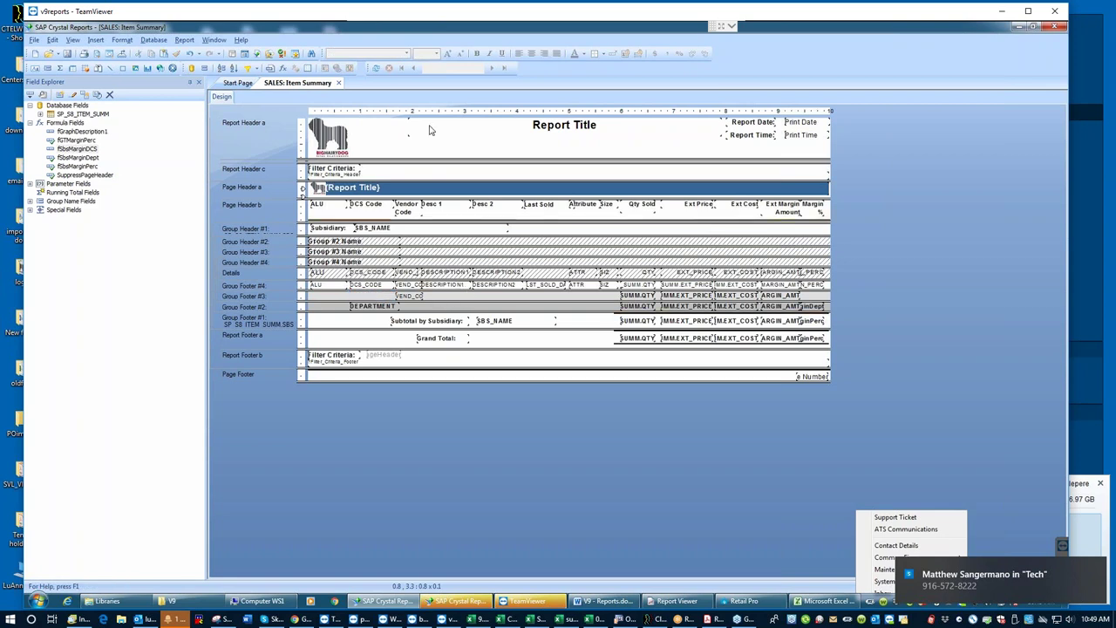
left_click(67, 54)
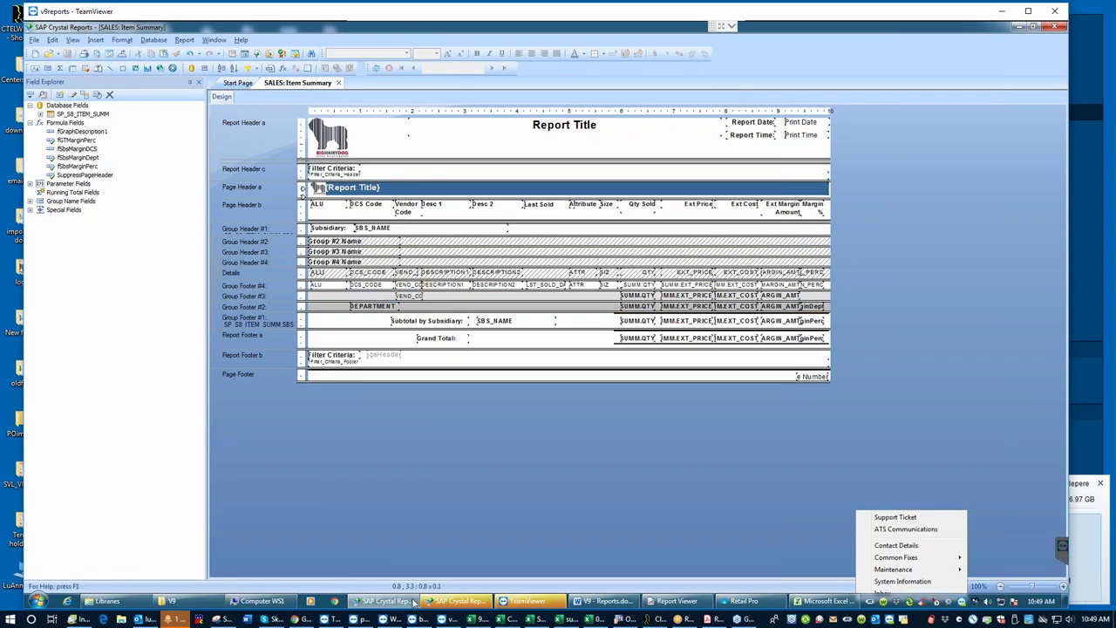
left_click(673, 601)
Close the open report and rerun the new item summary for 1/1/2019 to 9/12/2019.
left_click(451, 119)
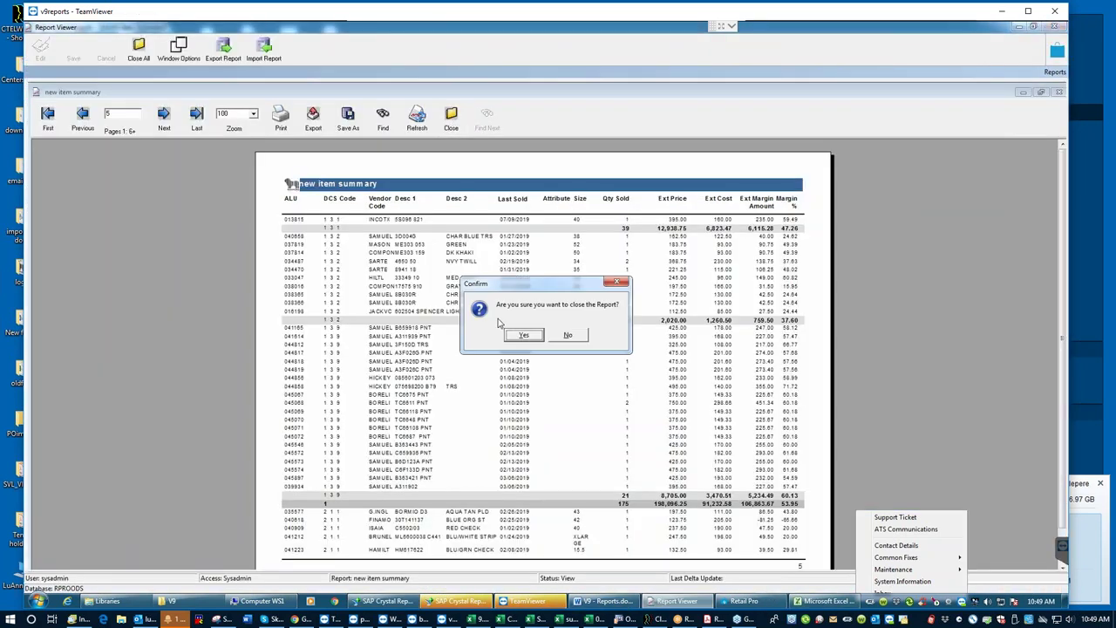
left_click(512, 338)
left_click(1013, 148)
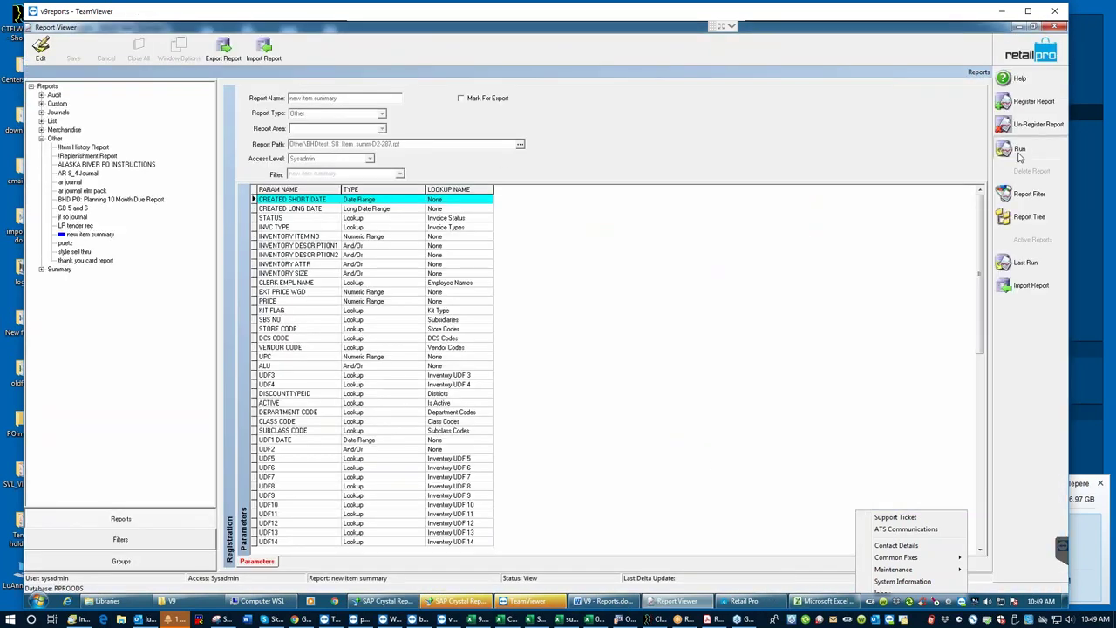
left_click(698, 220)
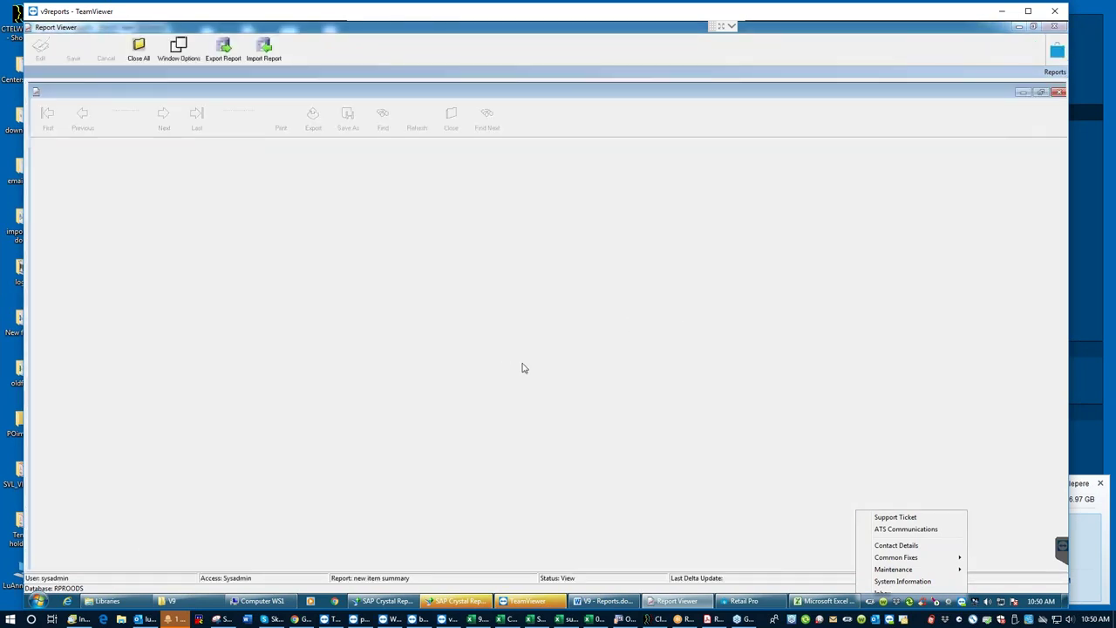
left_click(524, 334)
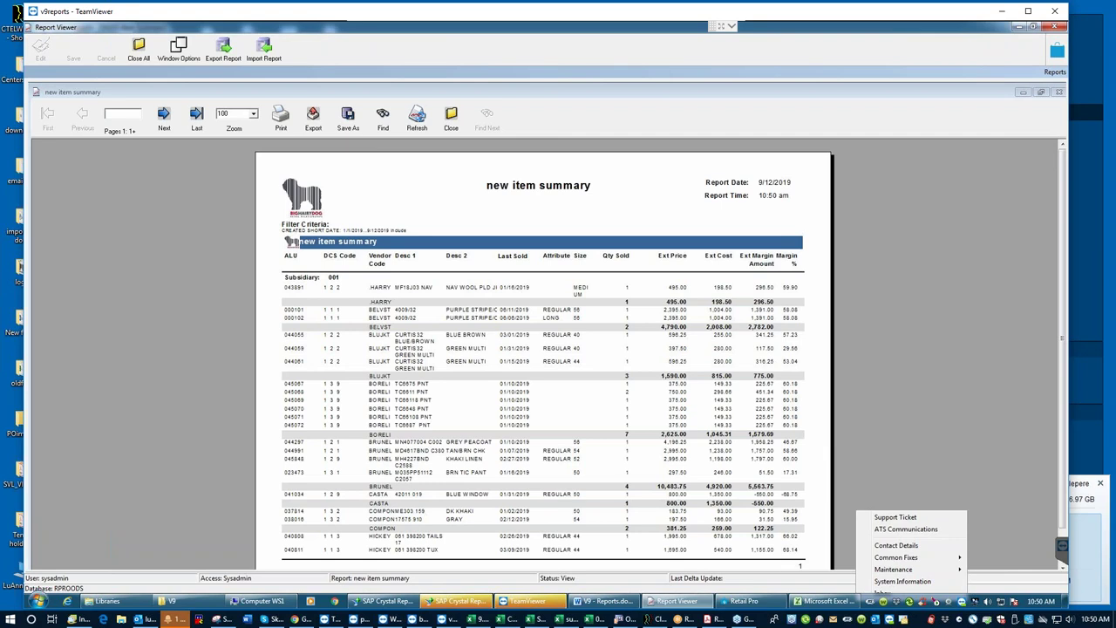
Page through the vendor-grouped results to page 6, then minimize Report Viewer.
left_click(398, 305)
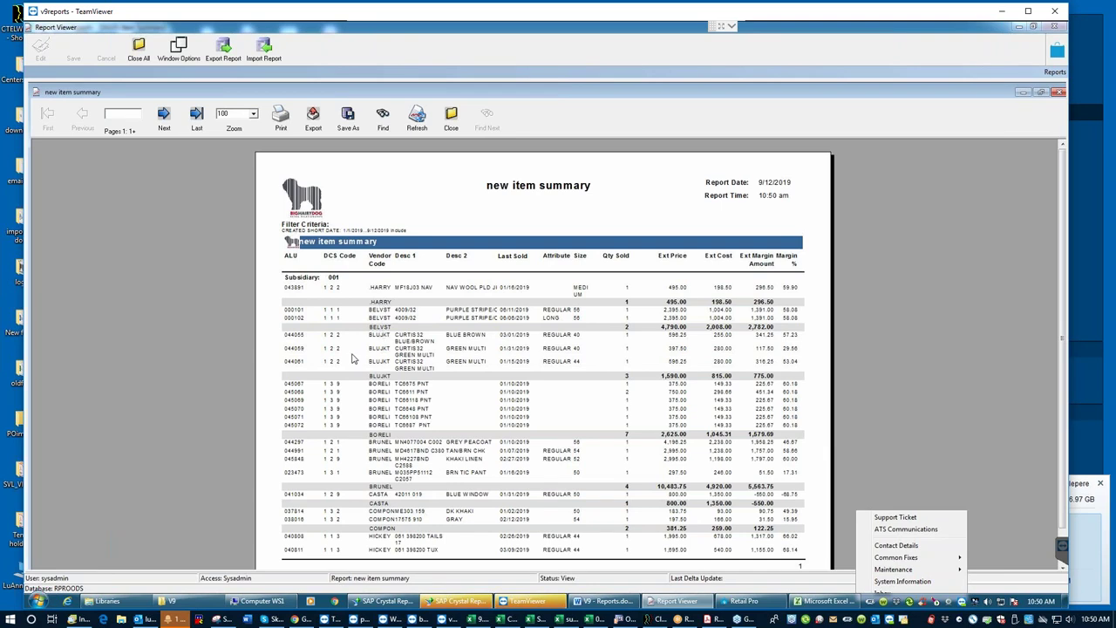
left_click(163, 116)
left_click(163, 117)
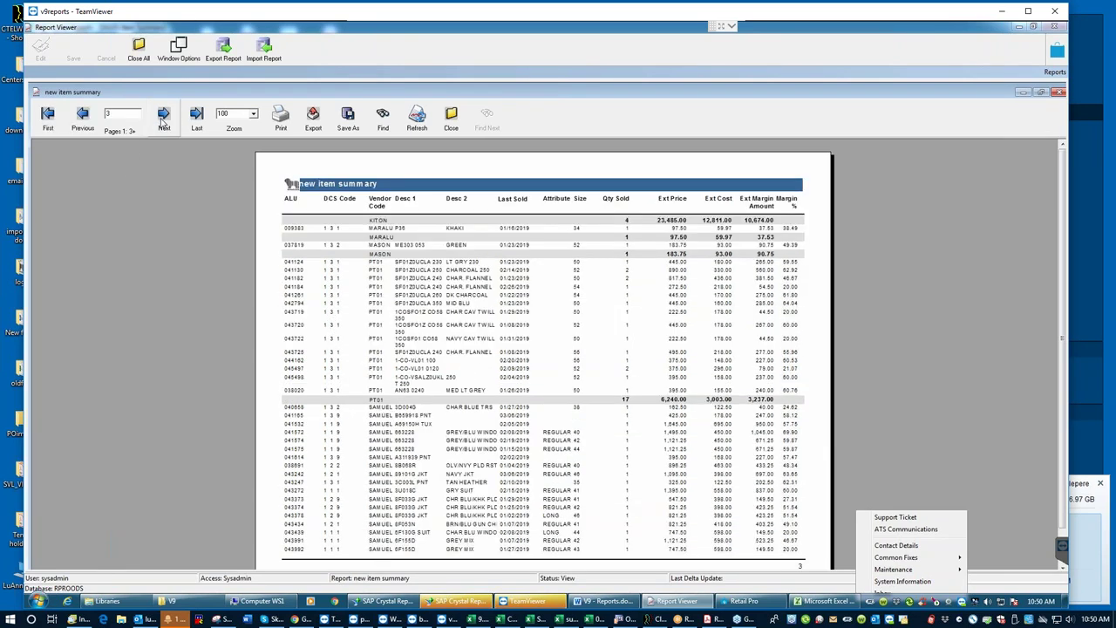
left_click(163, 117)
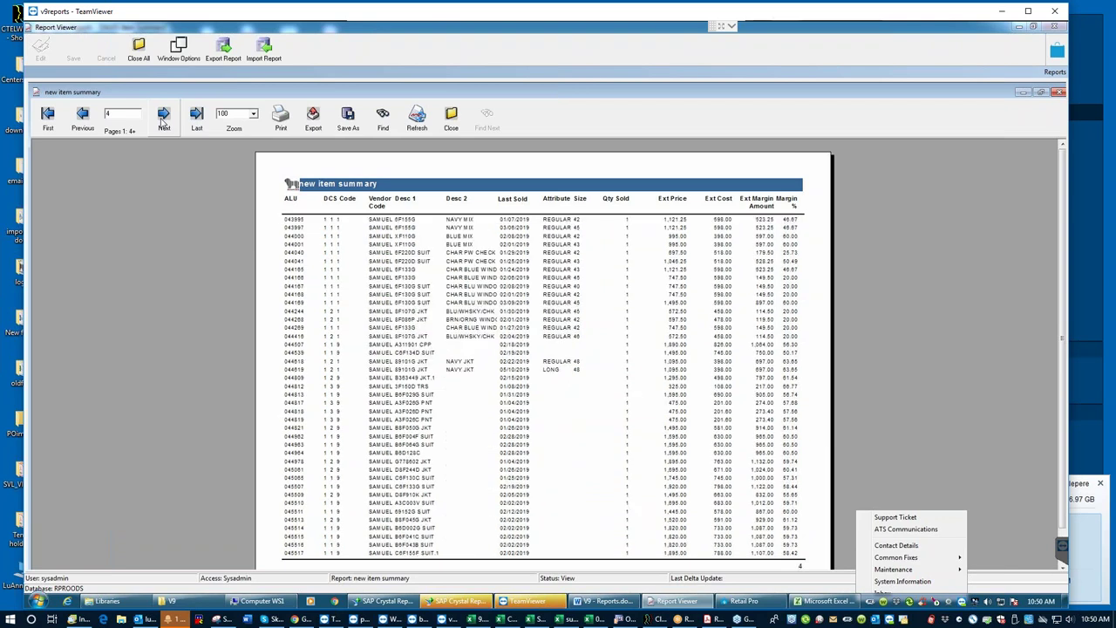
left_click(163, 117)
left_click(163, 116)
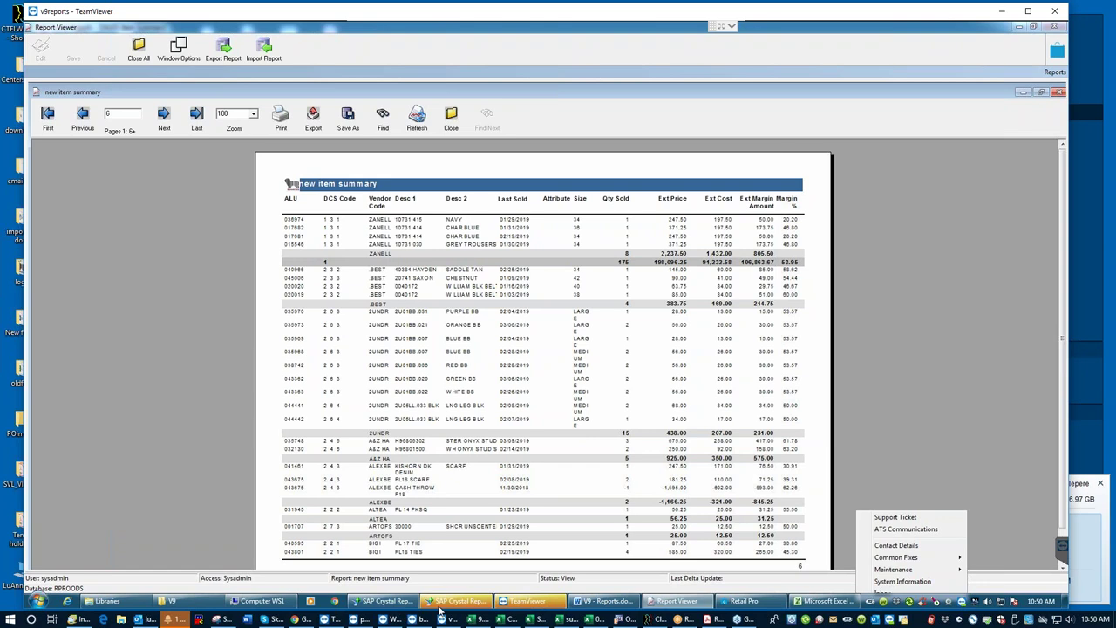
left_click(1021, 28)
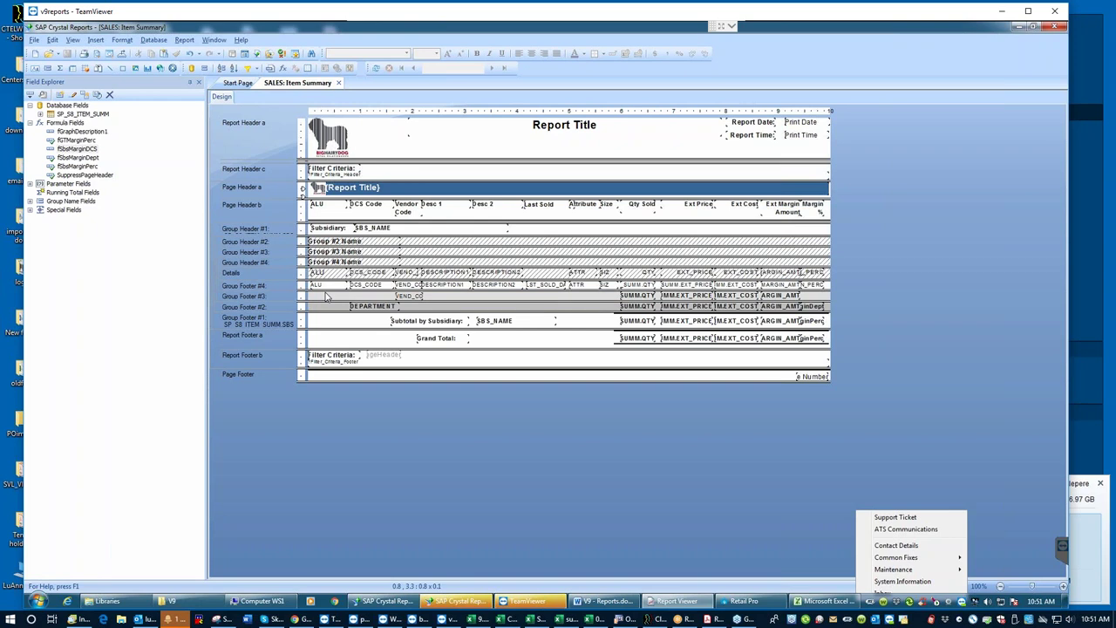
Delete the VEND_CODE group using Delete Group on Group Footer #3.
right_click(269, 294)
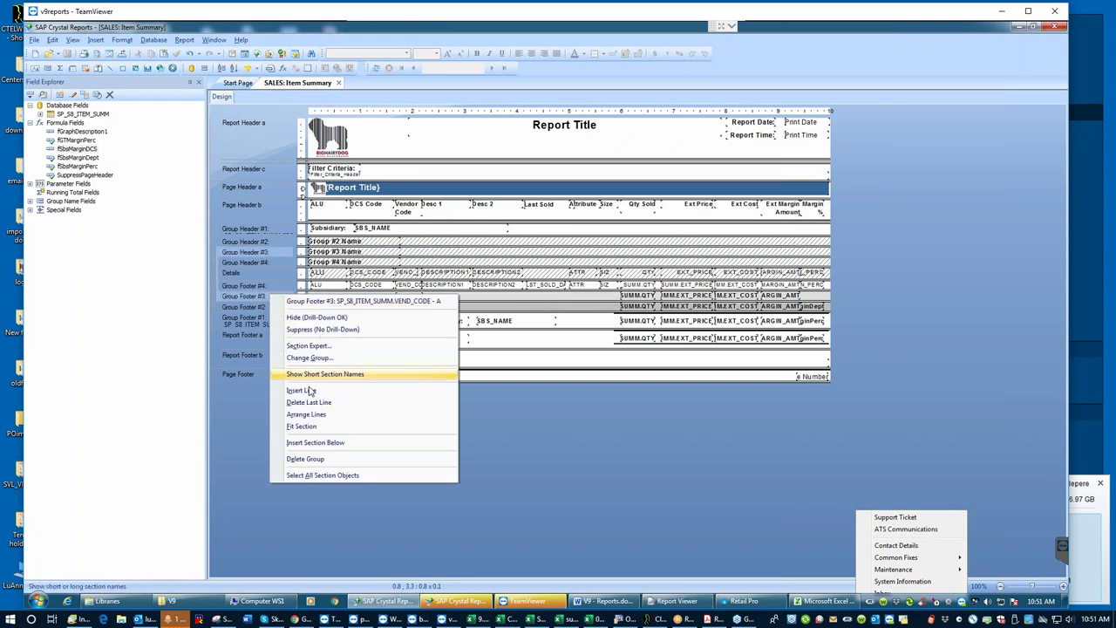
left_click(305, 458)
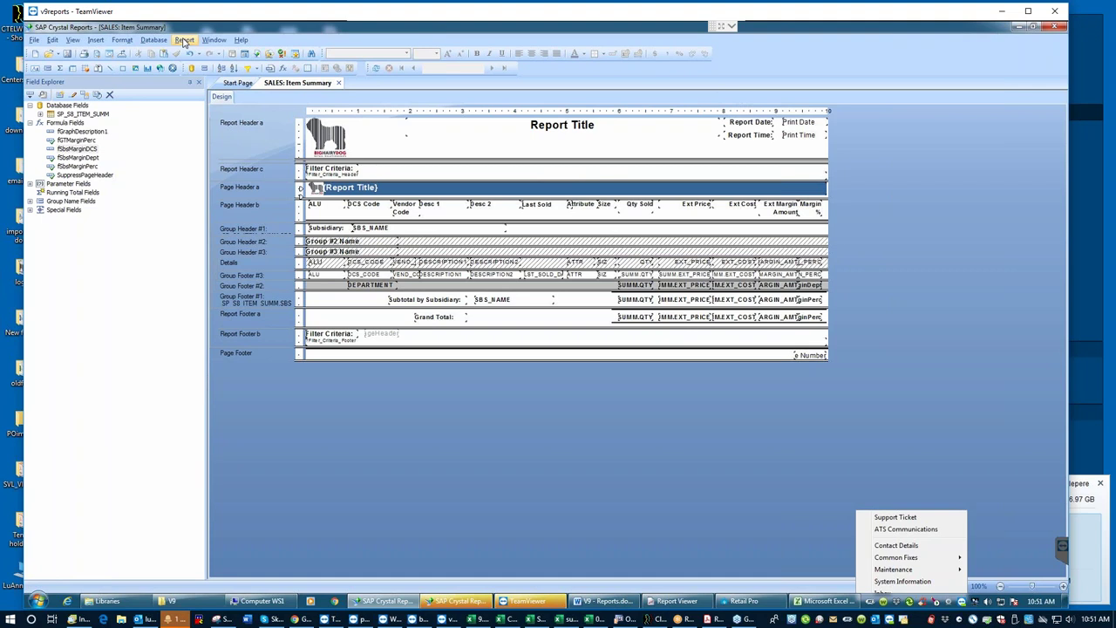
left_click(184, 41)
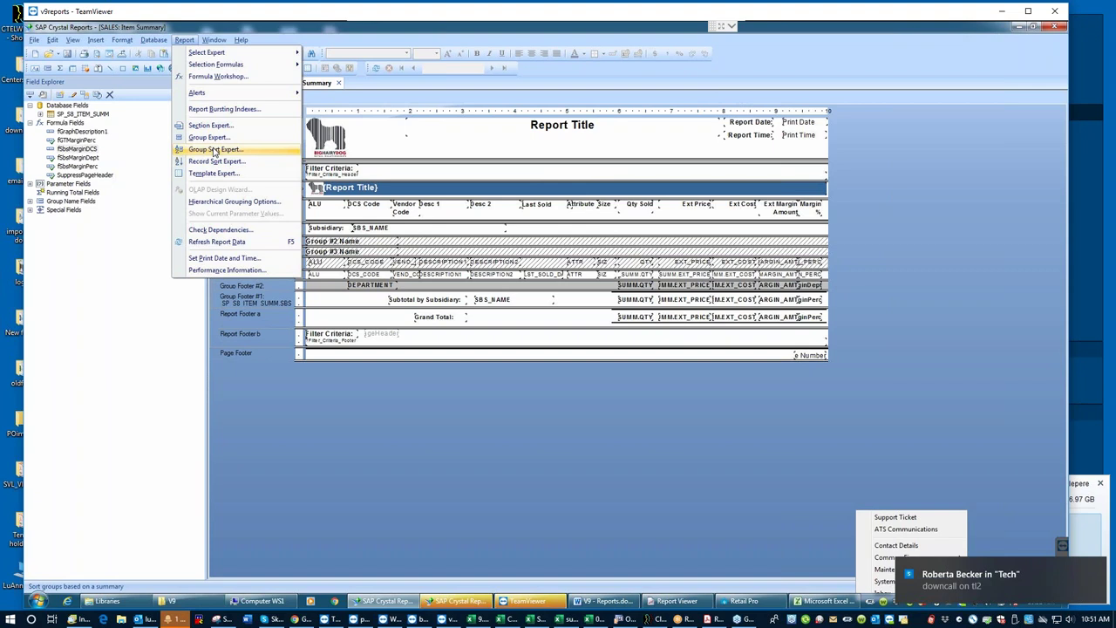
Sort all DEPARTMENT groups by Sum of EXT_PRICE, descending, and save the report.
left_click(214, 150)
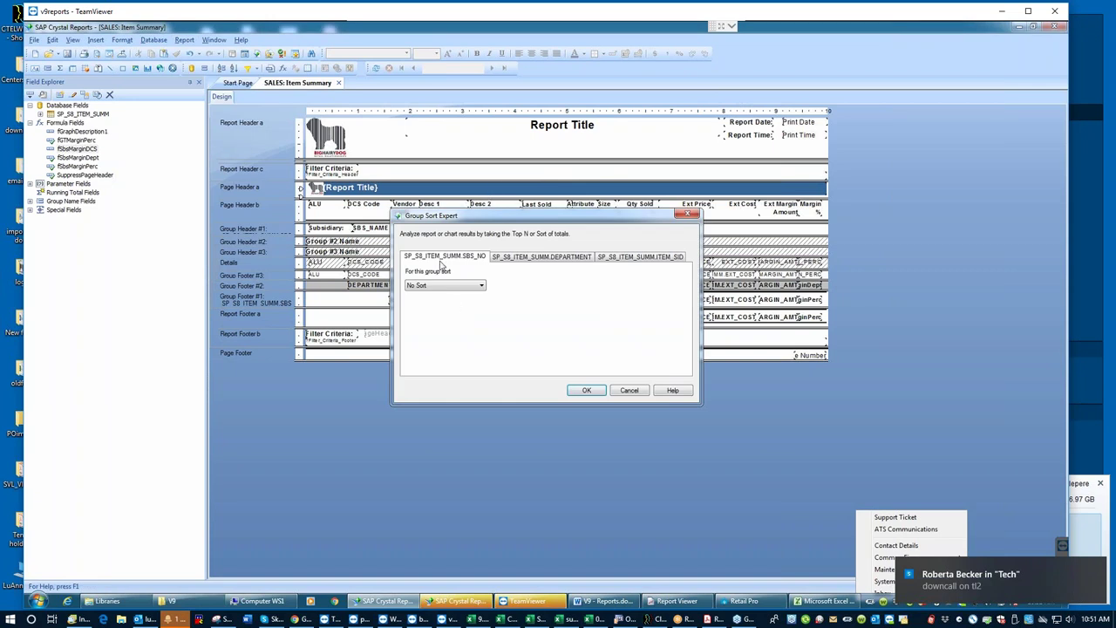
left_click(581, 260)
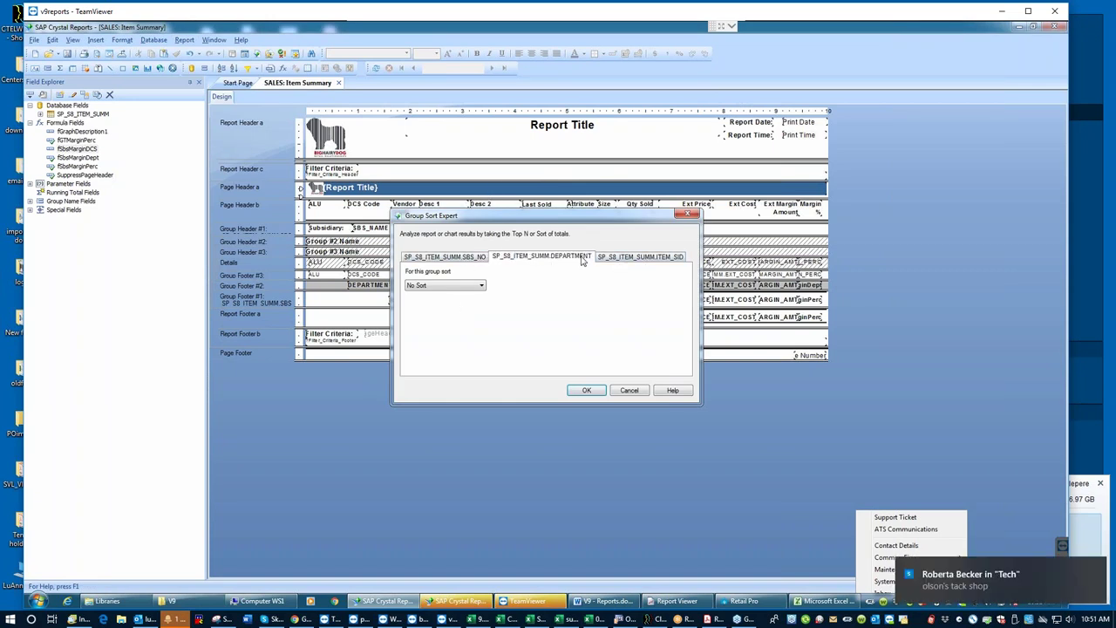
left_click(481, 288)
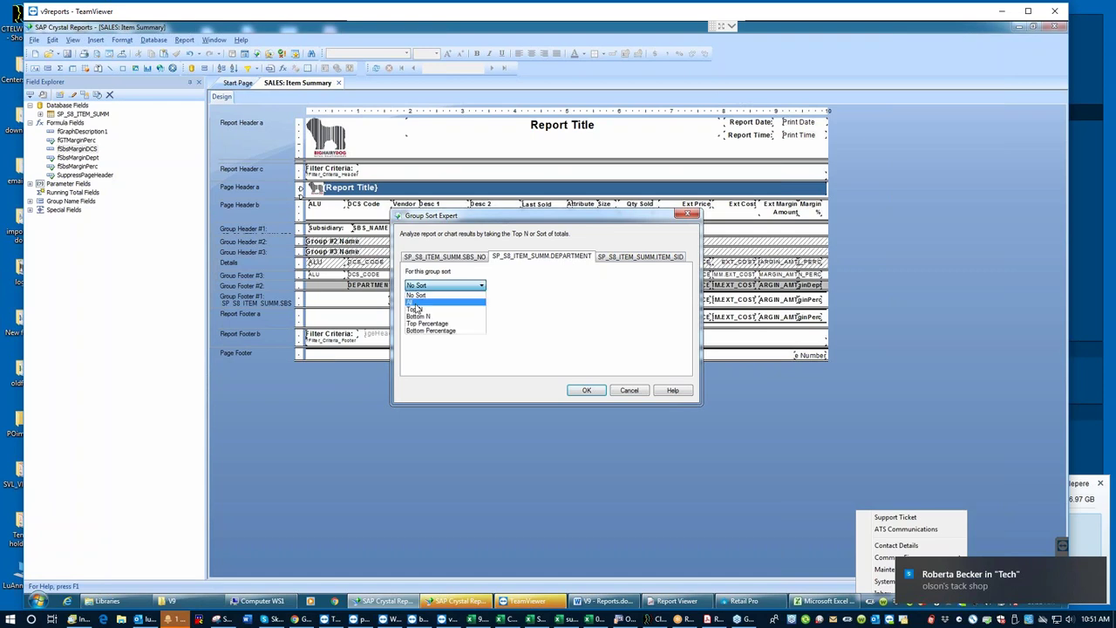
left_click(414, 303)
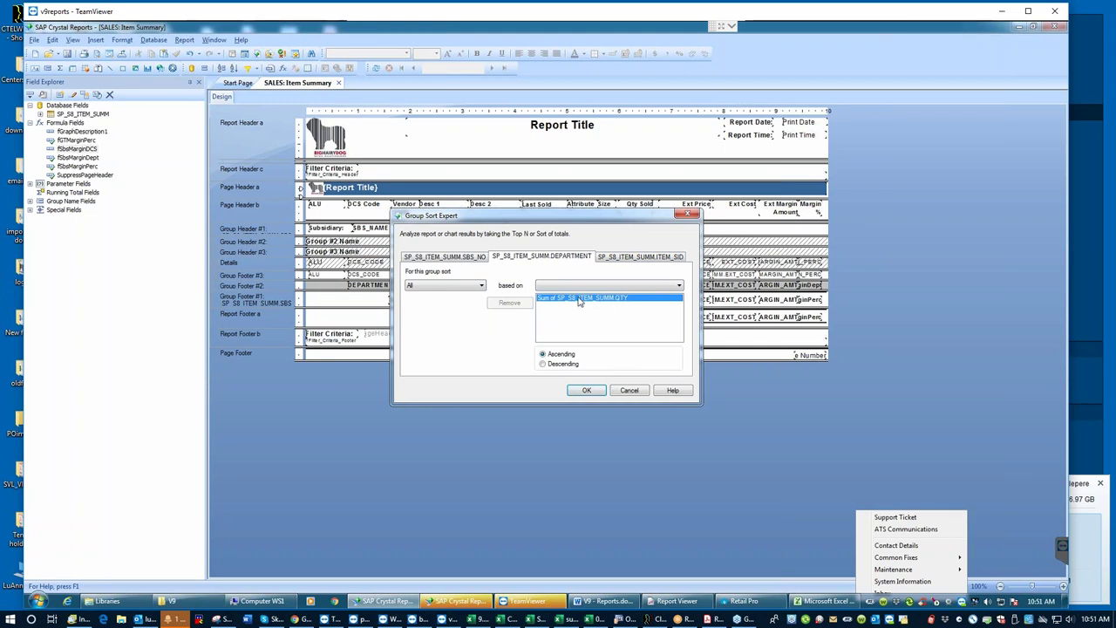
left_click(679, 287)
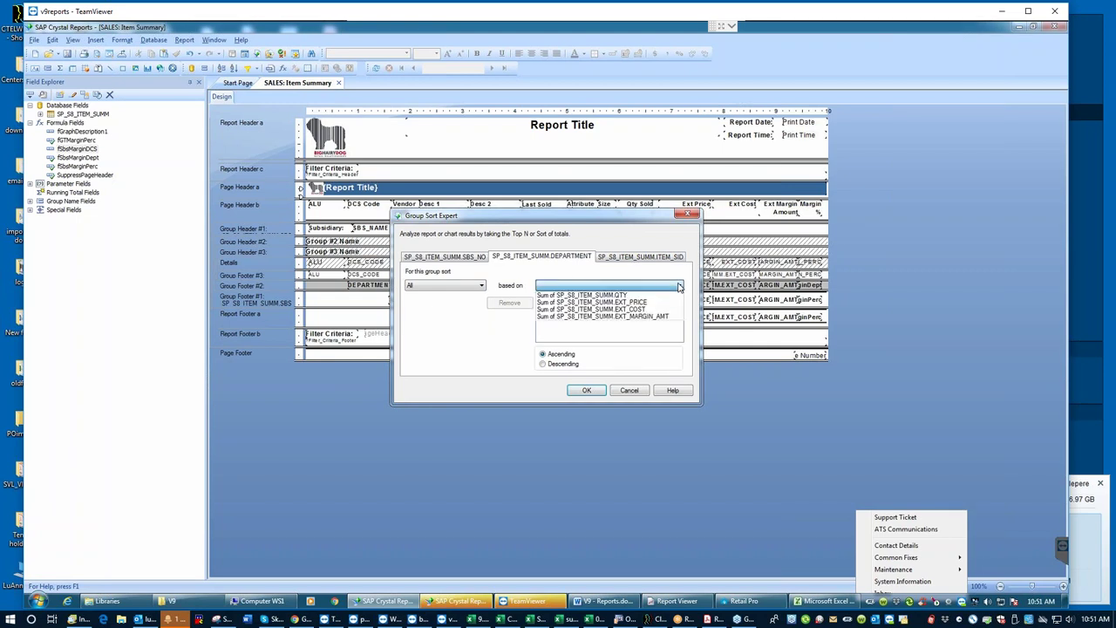
left_click(647, 302)
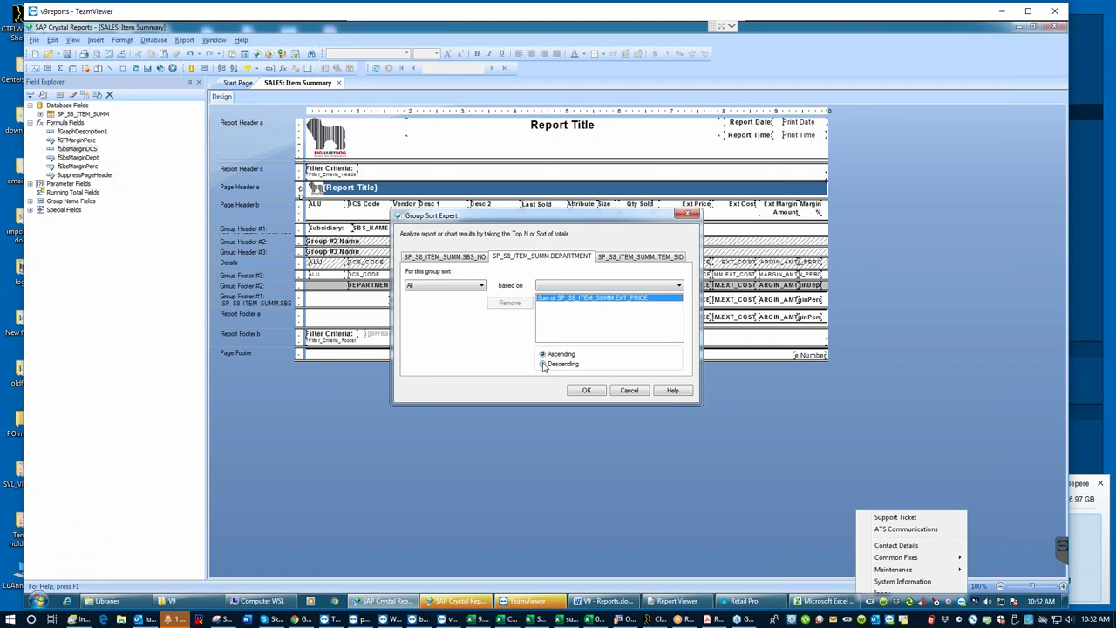
left_click(543, 363)
left_click(586, 391)
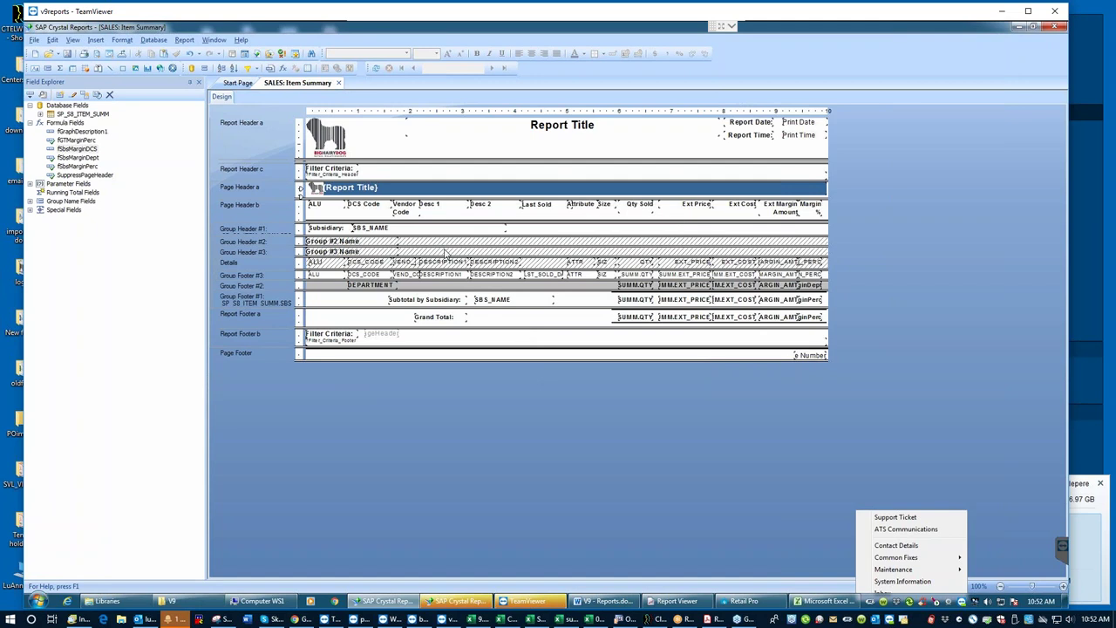
left_click(67, 53)
Close and rerun the new item summary, updating the stored report from the newer file.
left_click(676, 605)
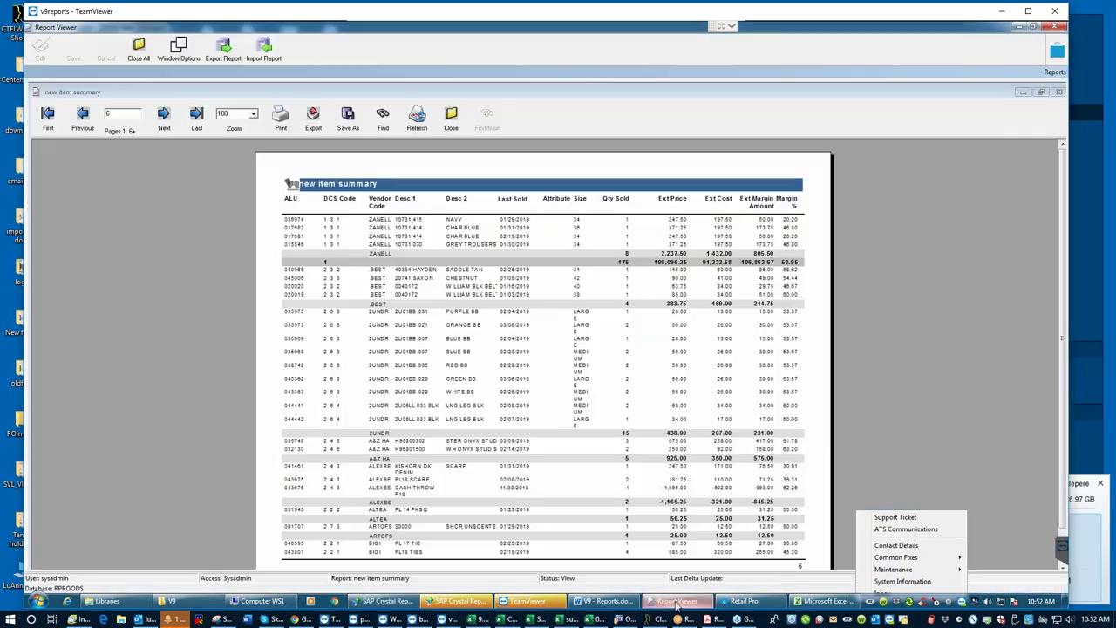
left_click(451, 119)
left_click(524, 335)
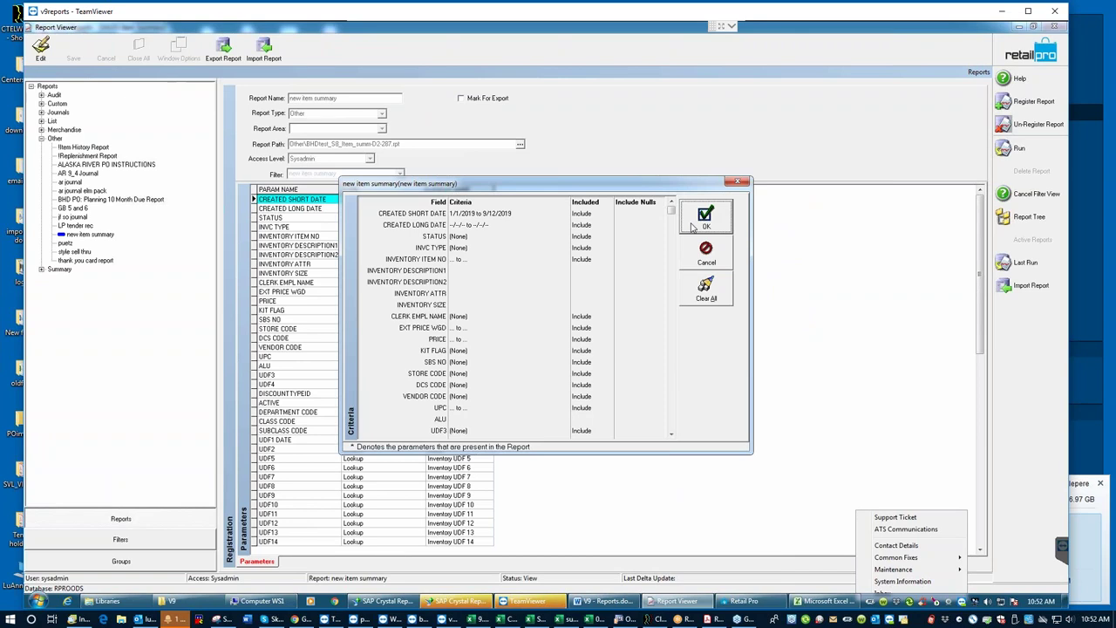
left_click(695, 225)
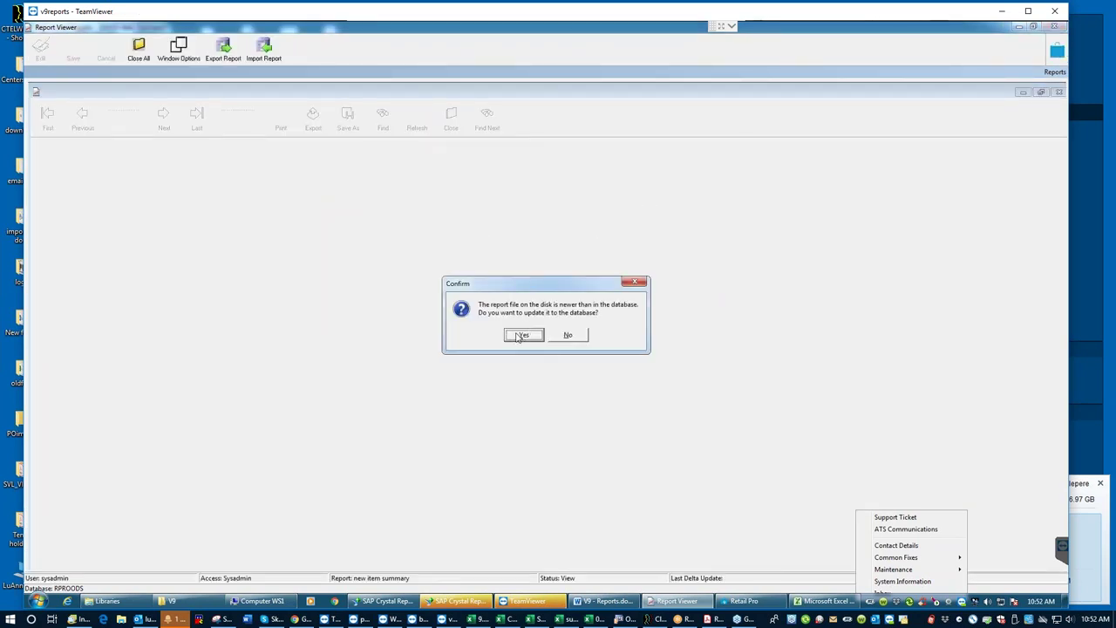
left_click(524, 335)
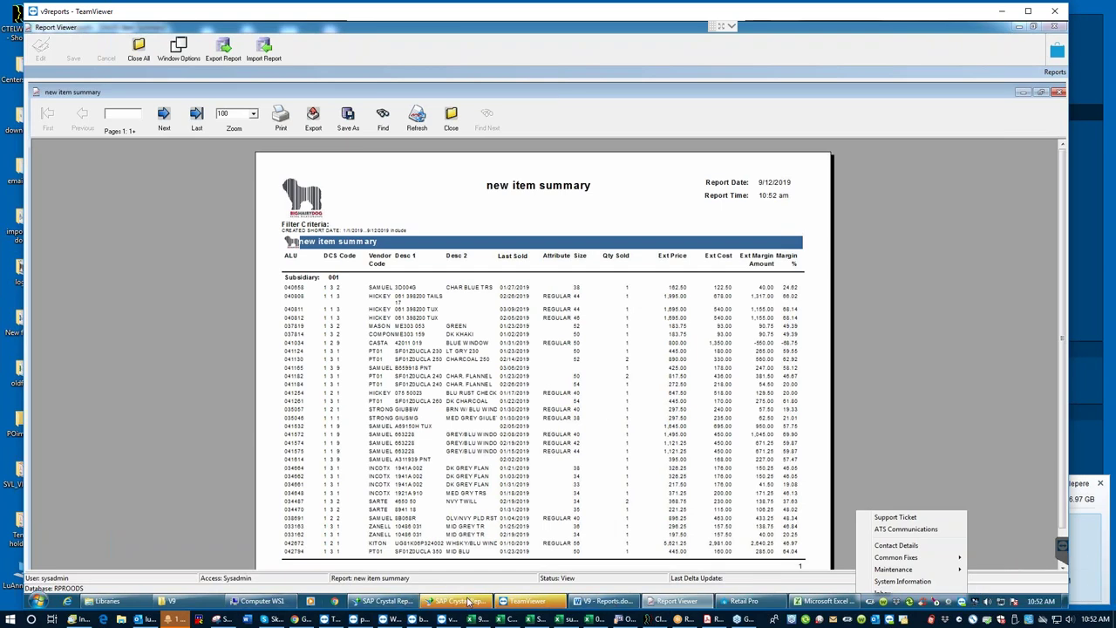
left_click(1020, 29)
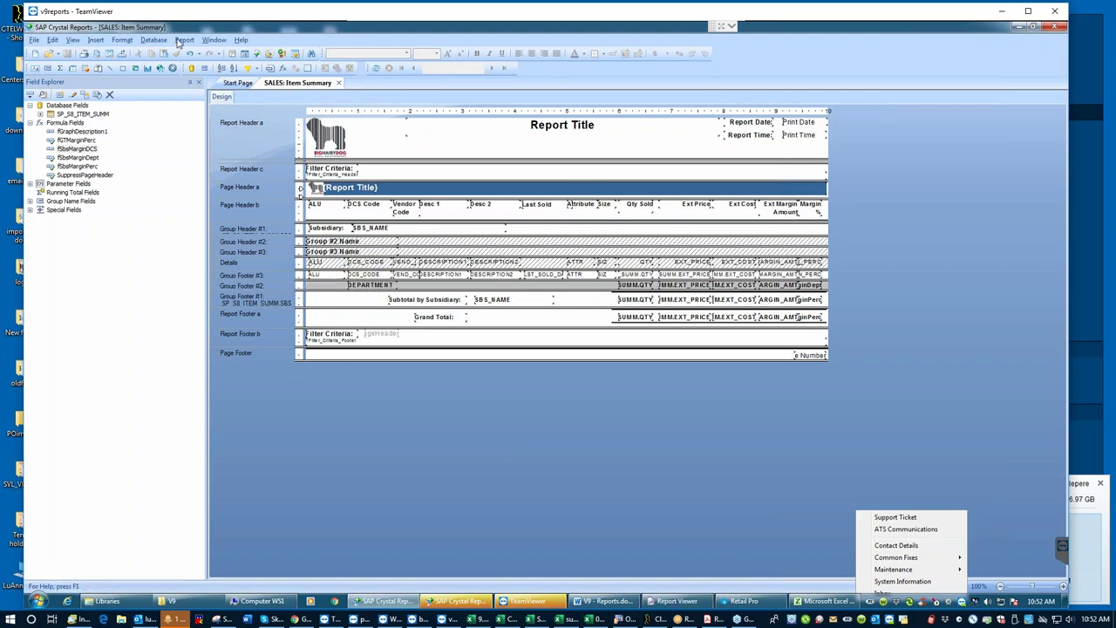
In Group Sort Expert, sort all ITEM_SID groups by Sum of EXT_PRICE, ascending.
left_click(183, 41)
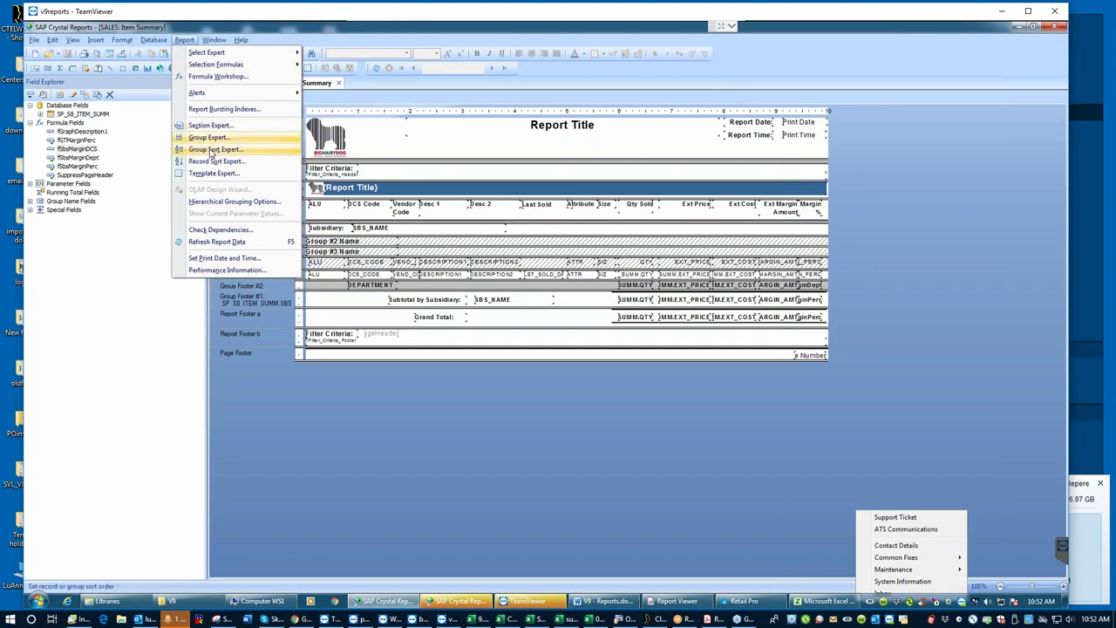
left_click(213, 150)
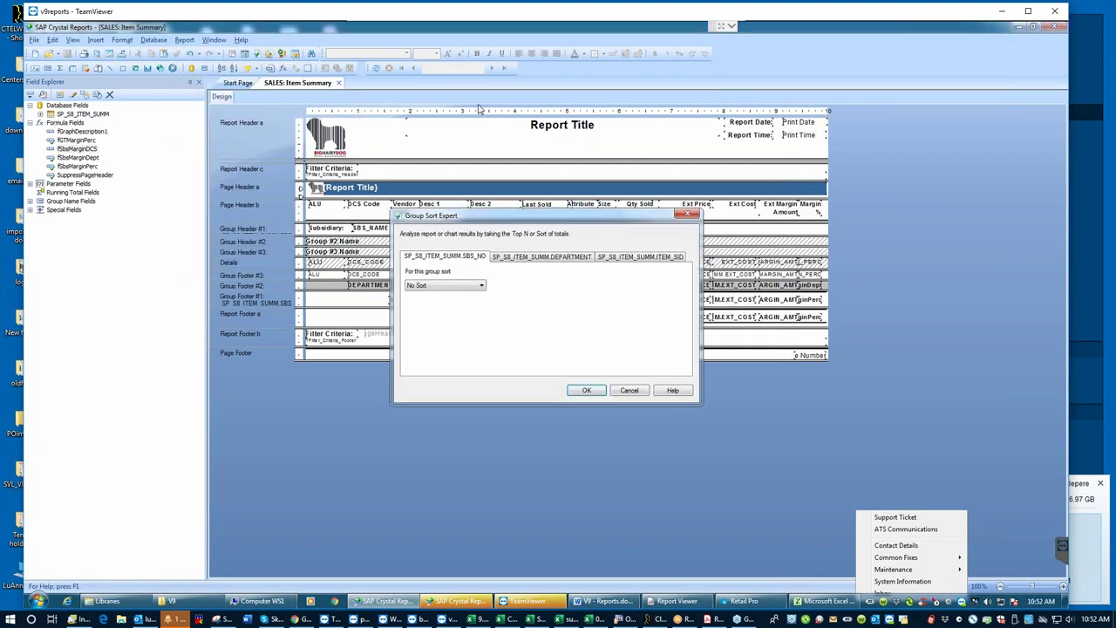
left_click(574, 258)
left_click(481, 285)
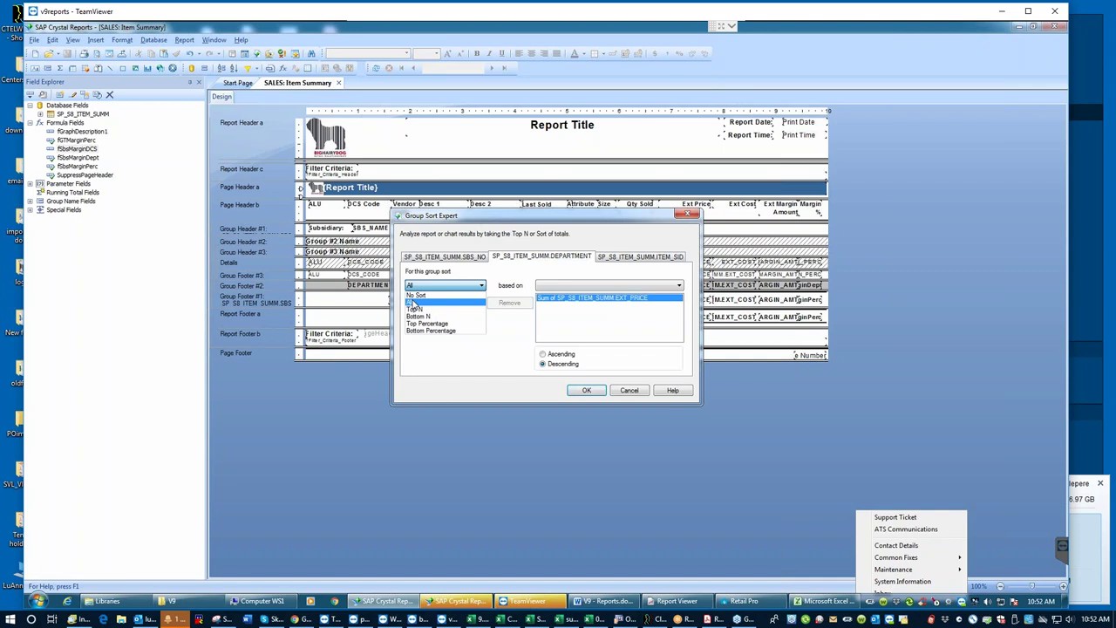
left_click(415, 302)
left_click(632, 256)
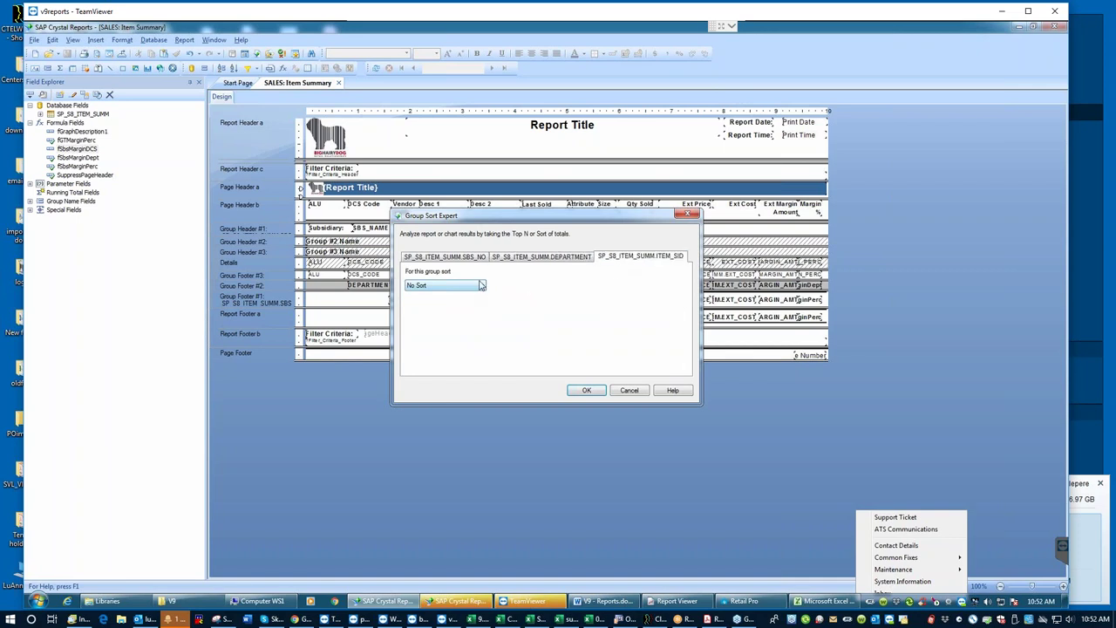
left_click(481, 289)
left_click(415, 301)
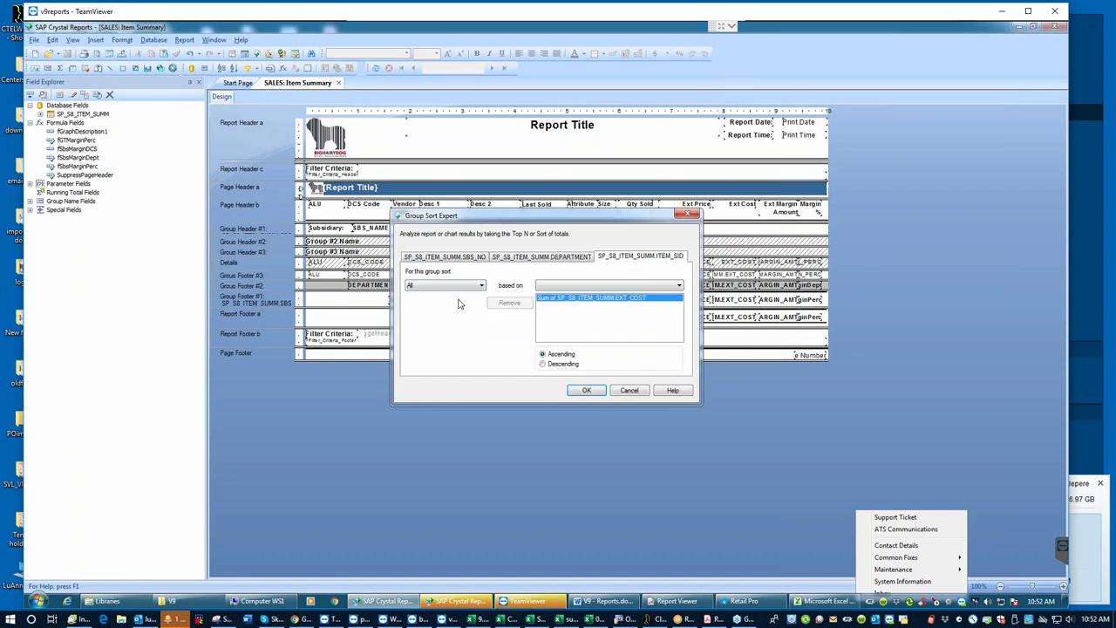
left_click(679, 285)
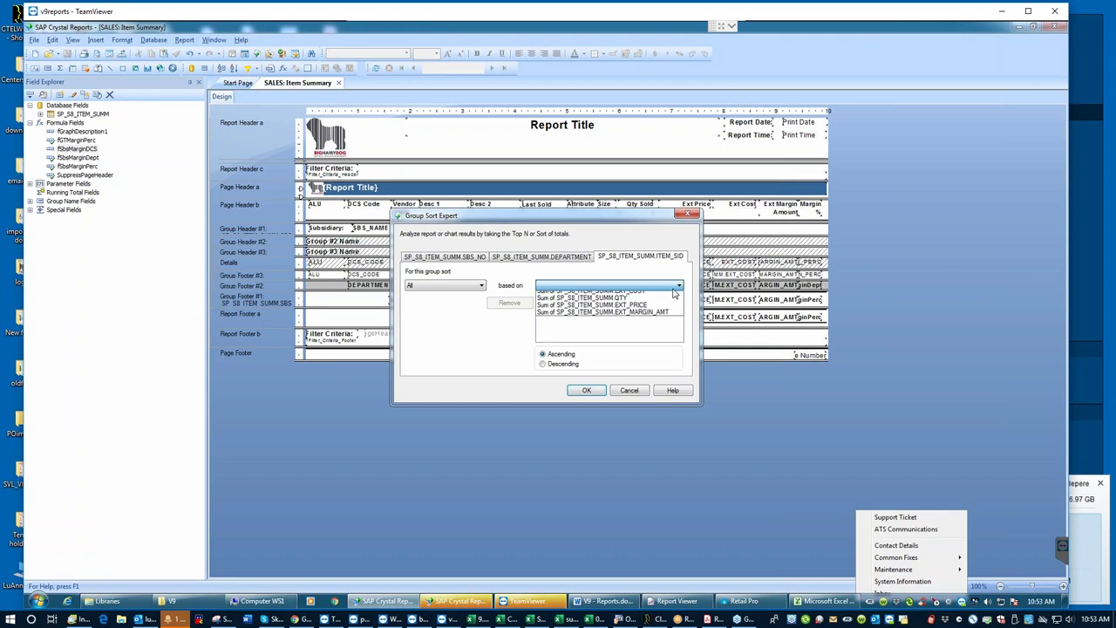
left_click(631, 310)
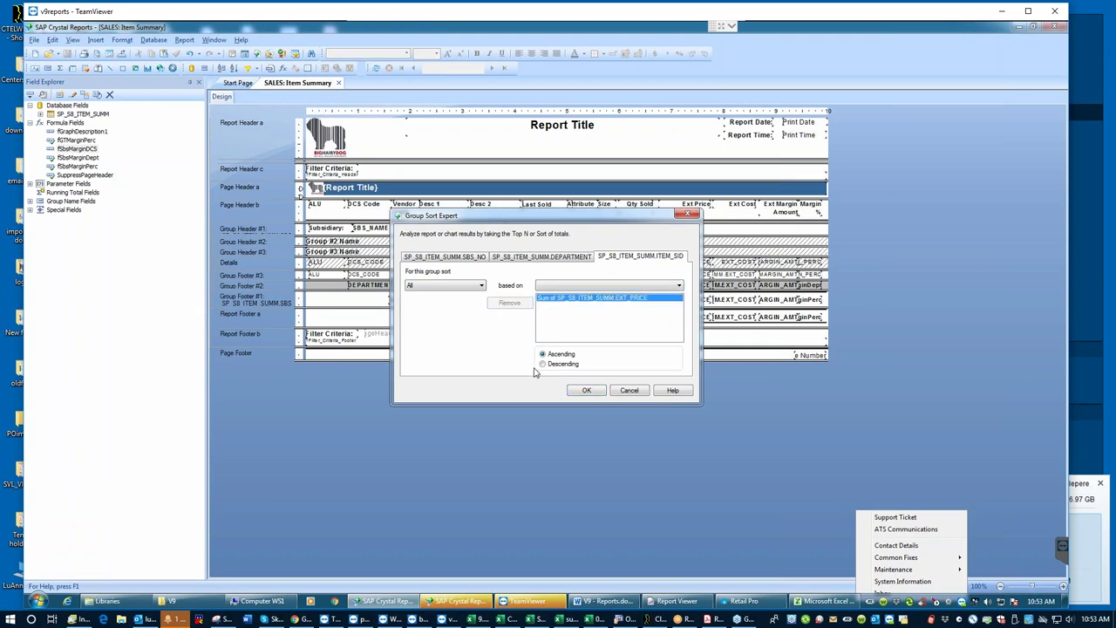
left_click(586, 390)
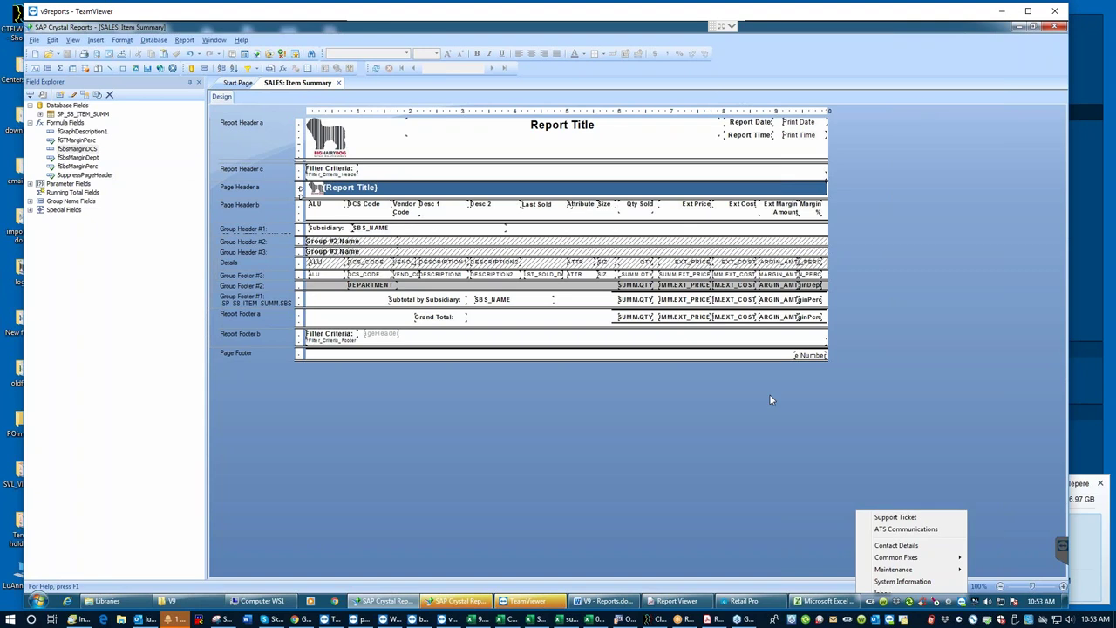
Rerun the new item summary in Report Viewer, accepting its criteria and updating to the newer report file.
left_click(1054, 27)
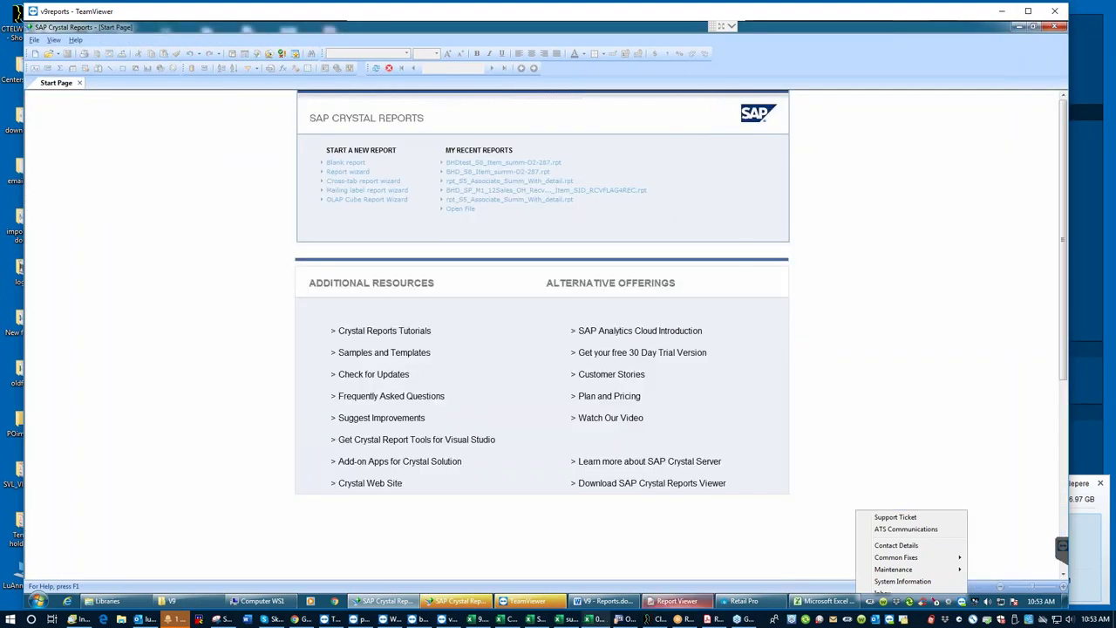
left_click(679, 601)
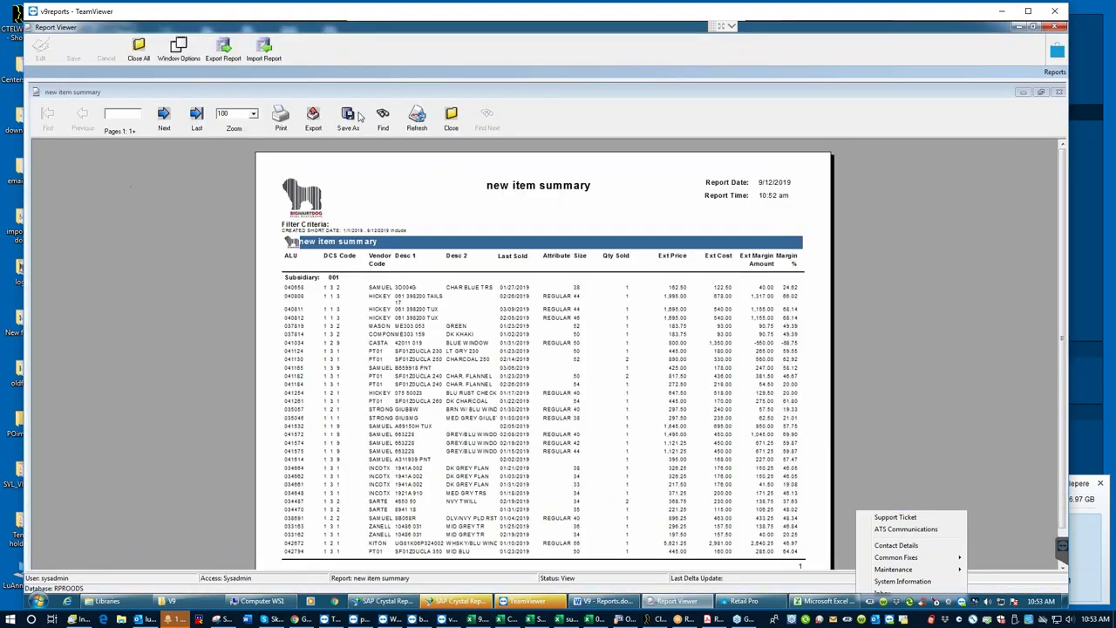
left_click(450, 120)
left_click(524, 338)
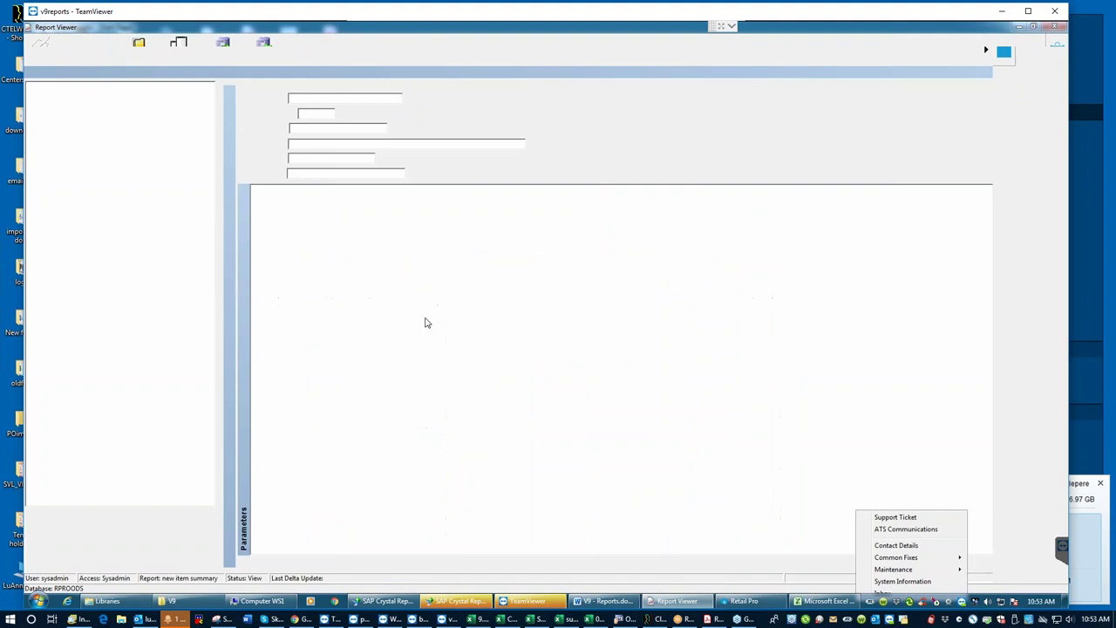
left_click(1017, 152)
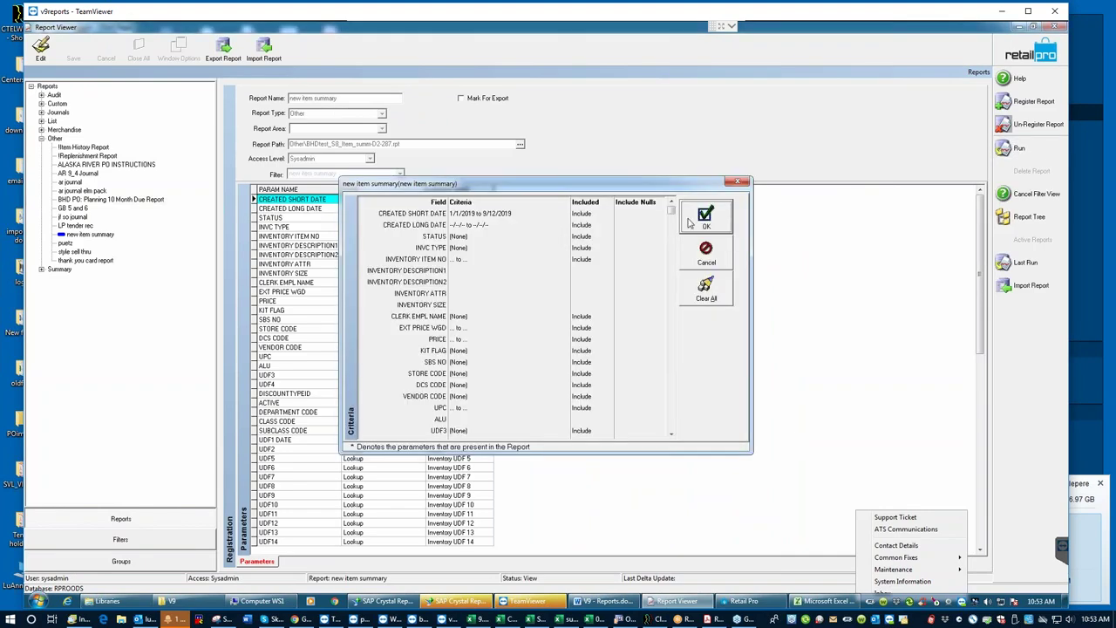
left_click(694, 220)
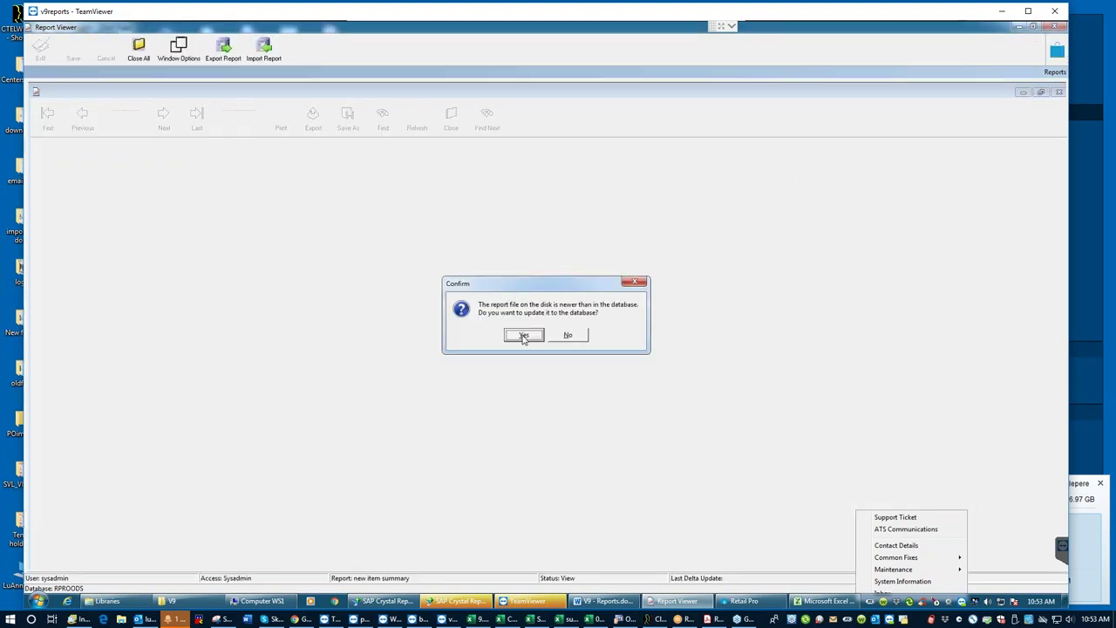
left_click(523, 336)
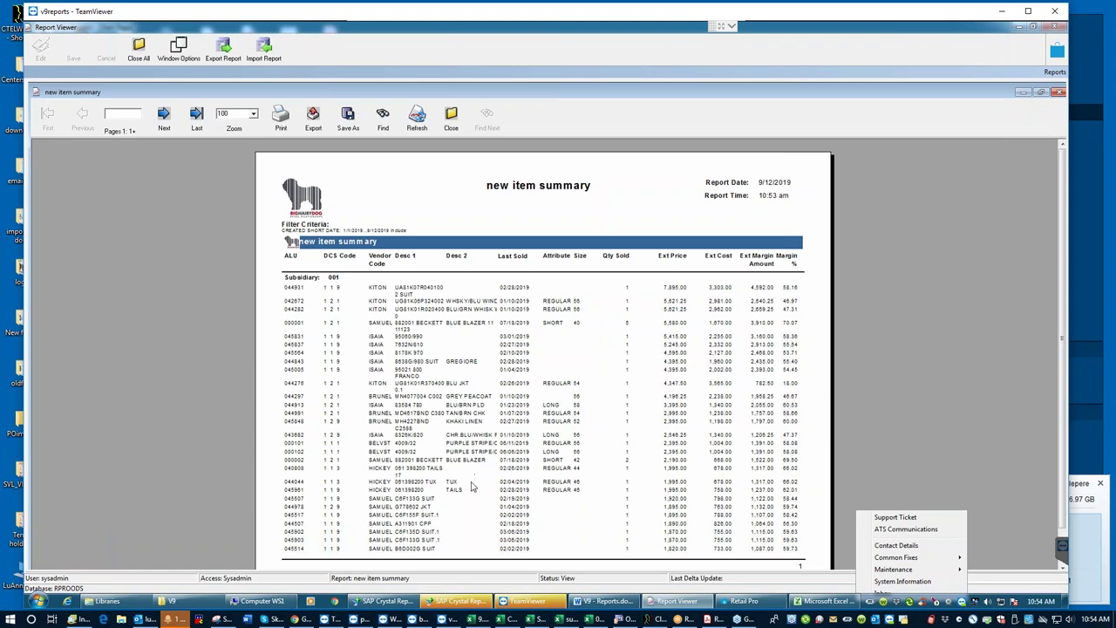
left_click(606, 602)
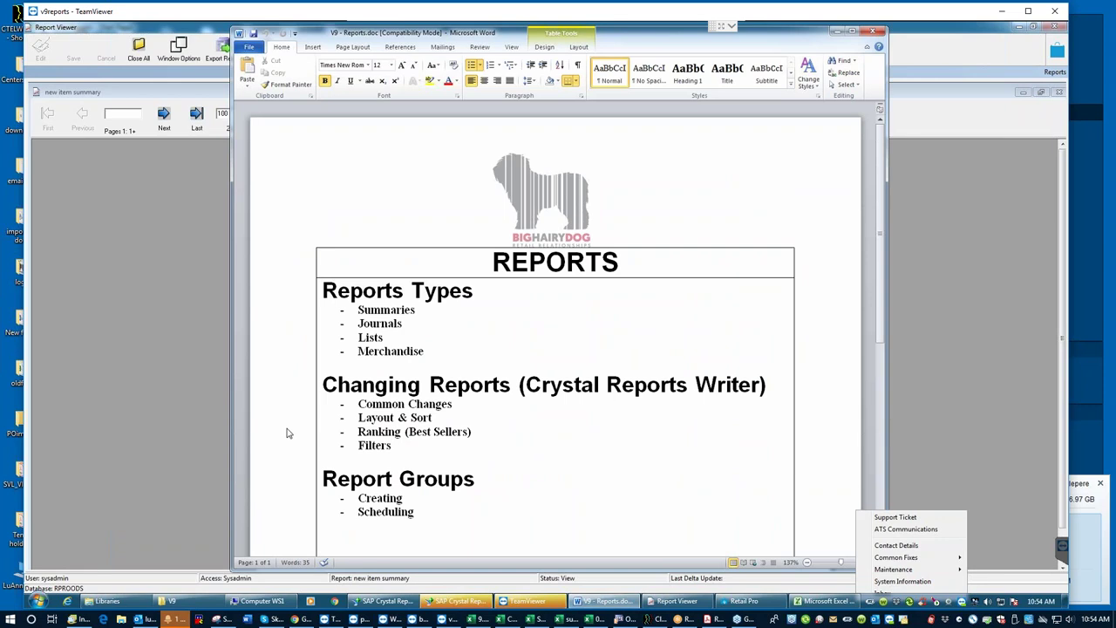
left_click(836, 35)
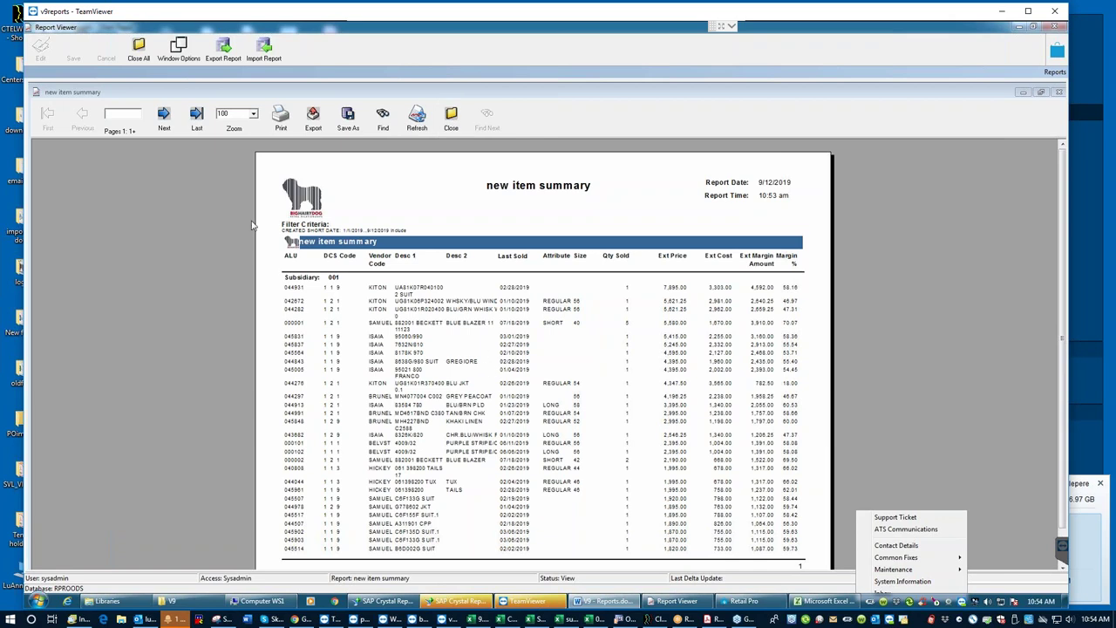
Close the displayed report and begin editing the new item summary's CREATED SHORT DATE filter.
left_click(451, 121)
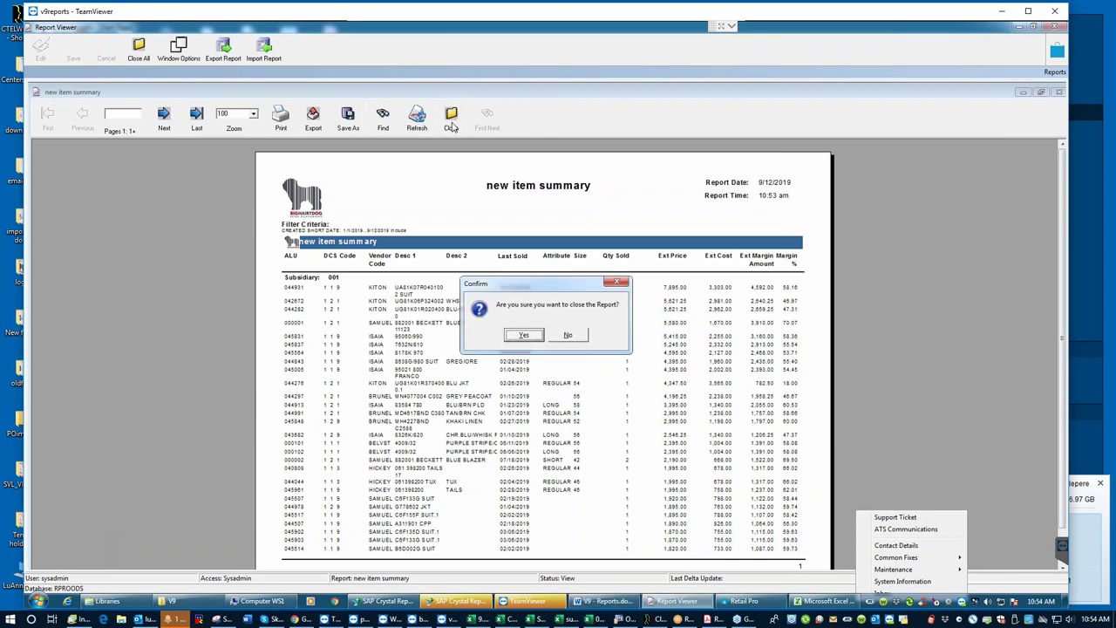
left_click(524, 335)
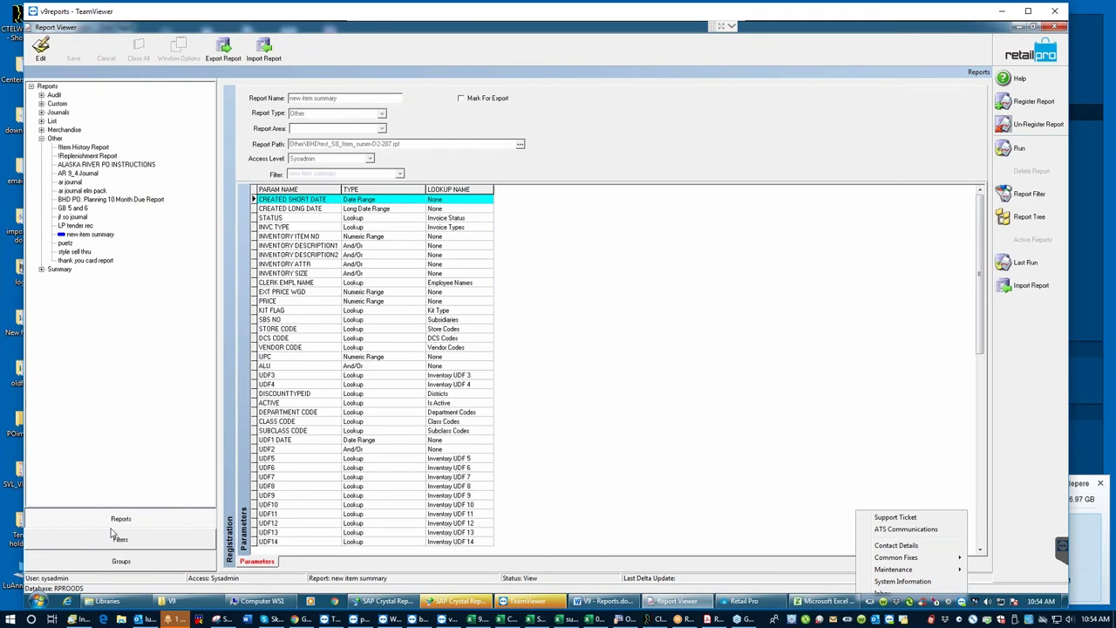
left_click(87, 236)
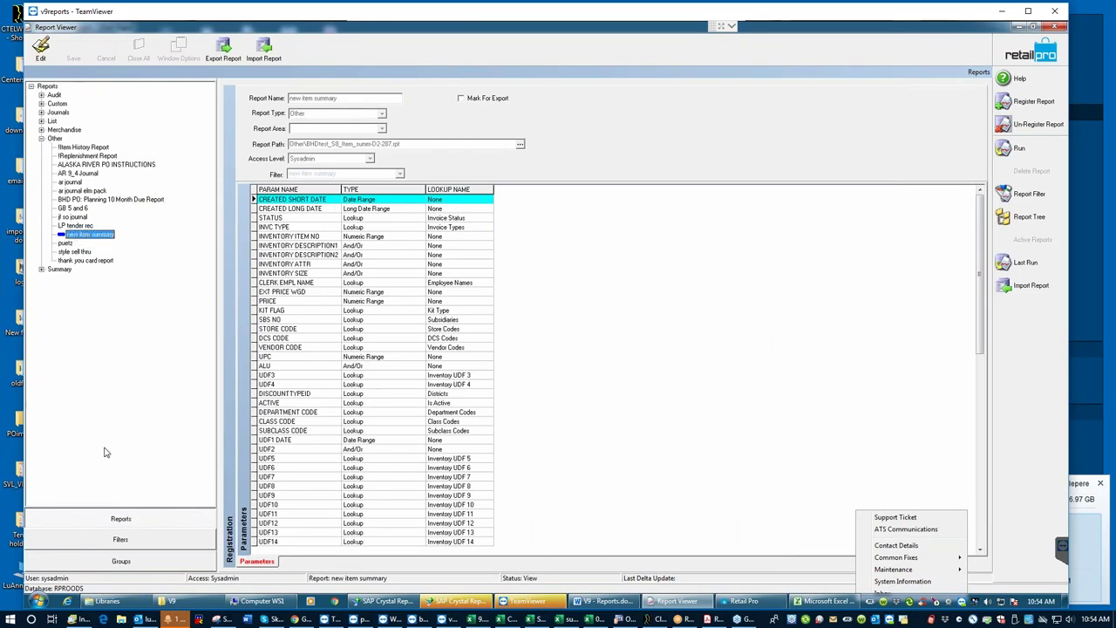
left_click(121, 540)
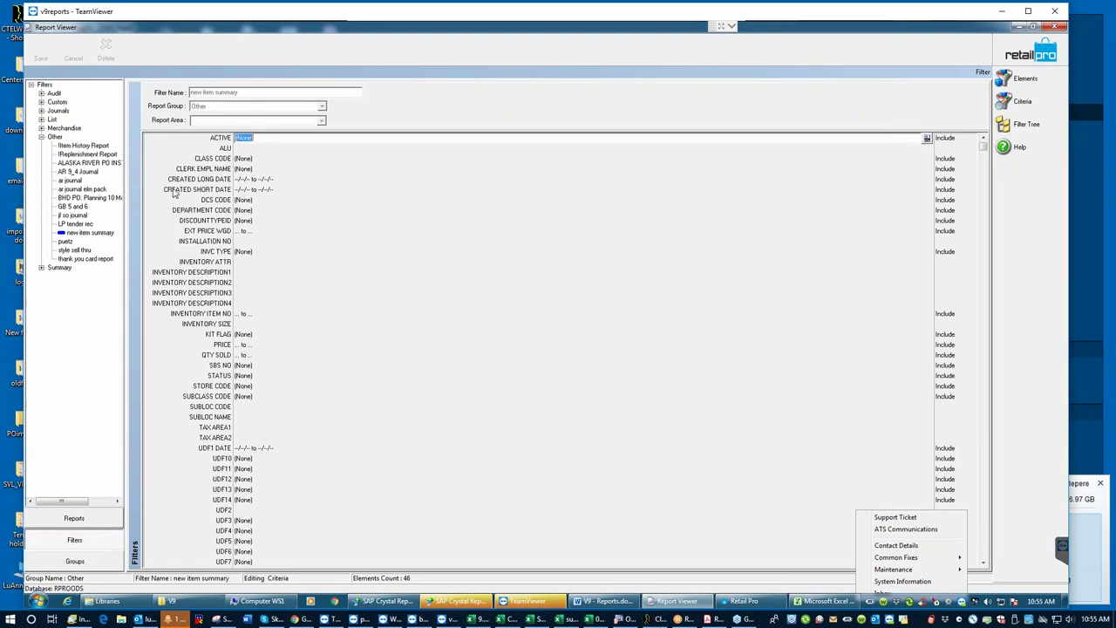
left_click(239, 190)
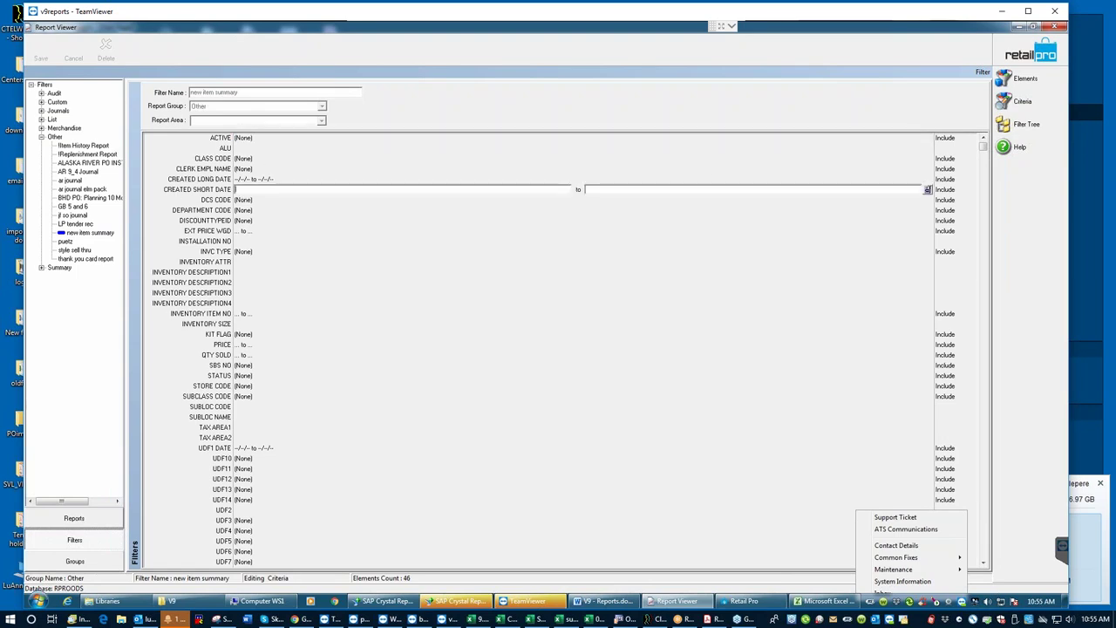
Set CREATED SHORT DATE to months ago, duration 1, starting 1 (8/1–8/31/2019), and save the filter.
left_click(927, 189)
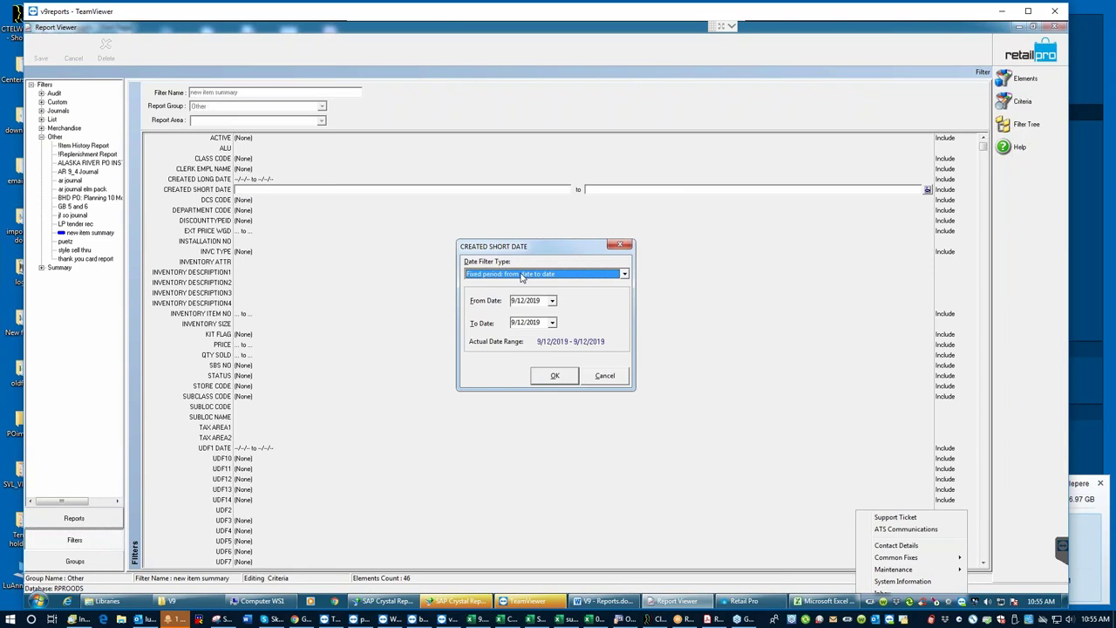
left_click(624, 273)
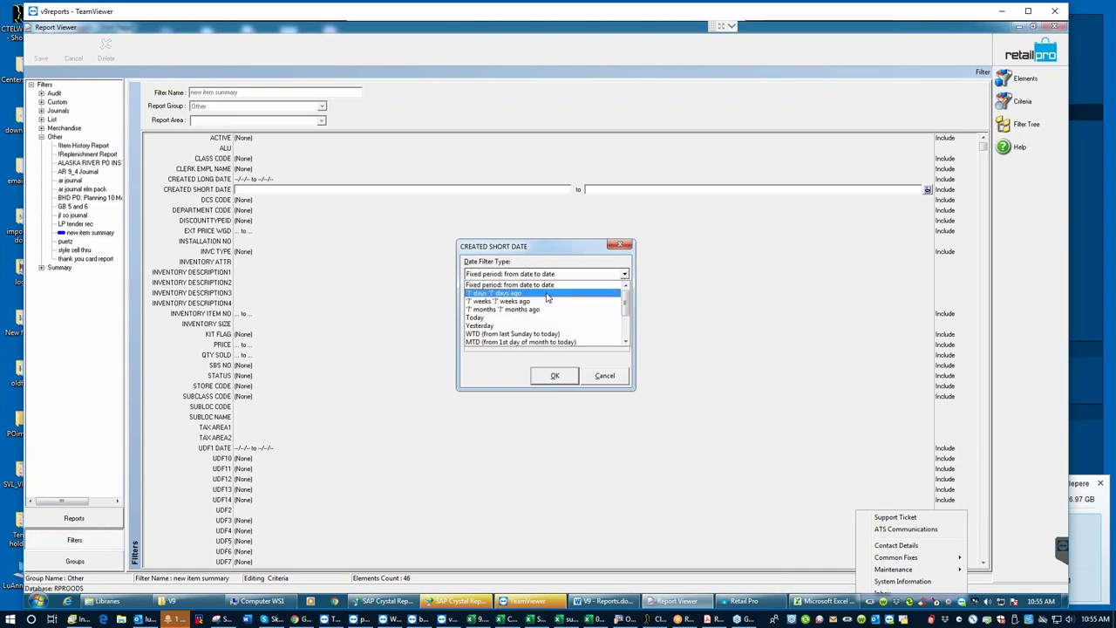
left_click(503, 310)
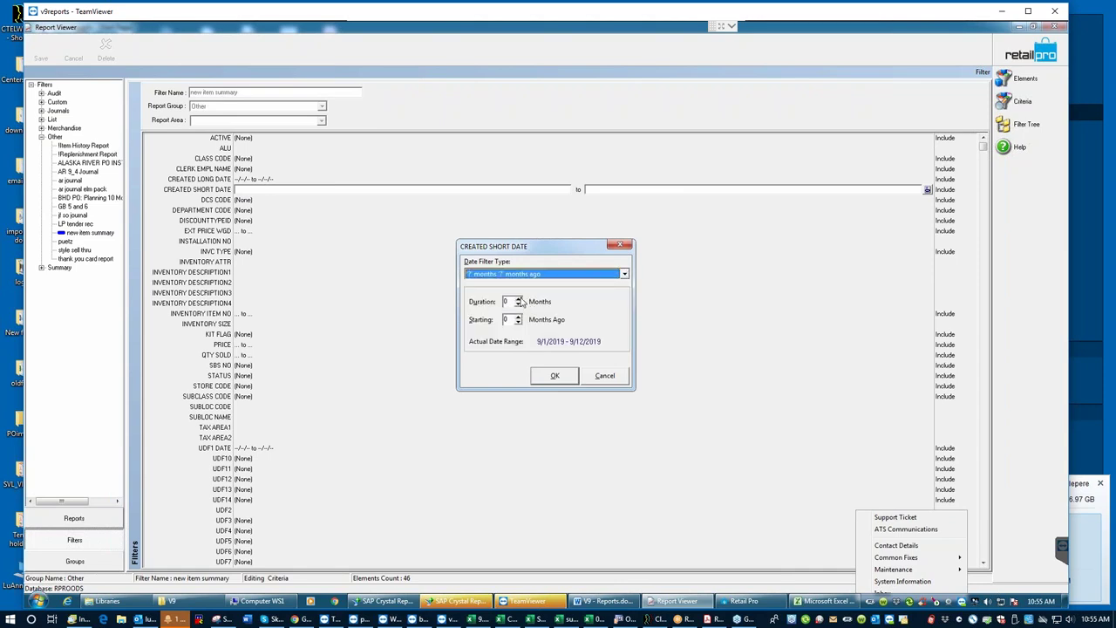
left_click(518, 299)
left_click(518, 317)
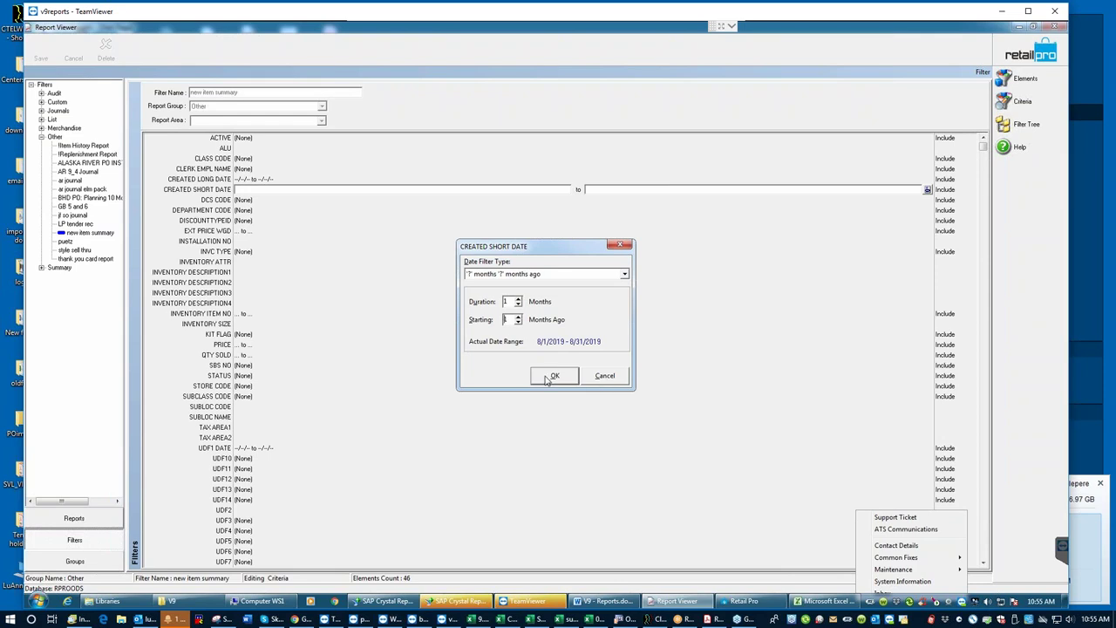
left_click(553, 378)
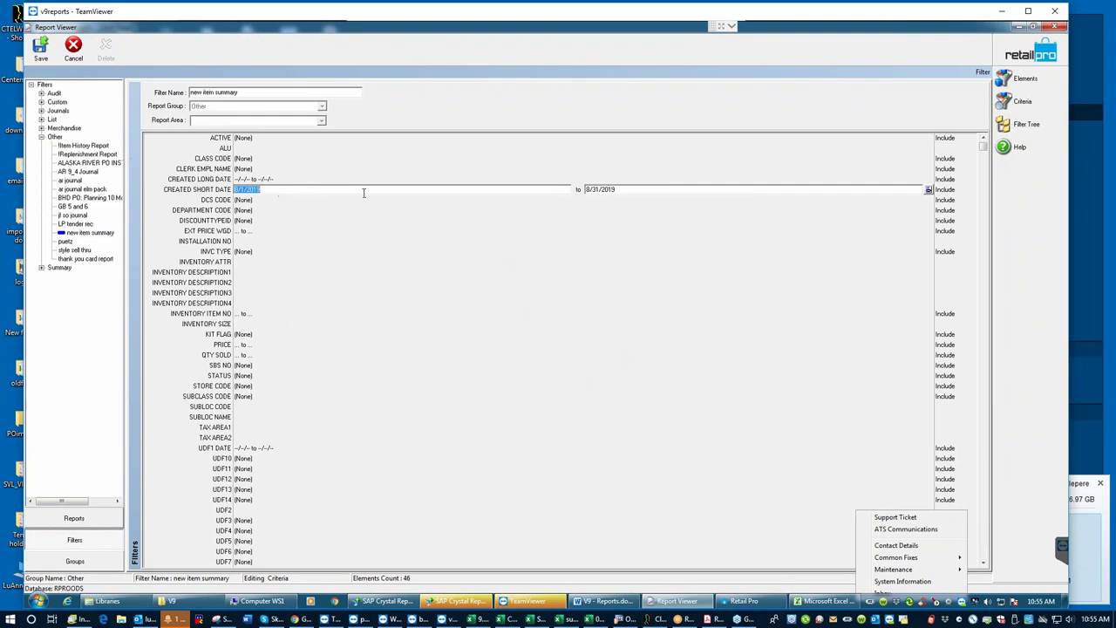
left_click(37, 53)
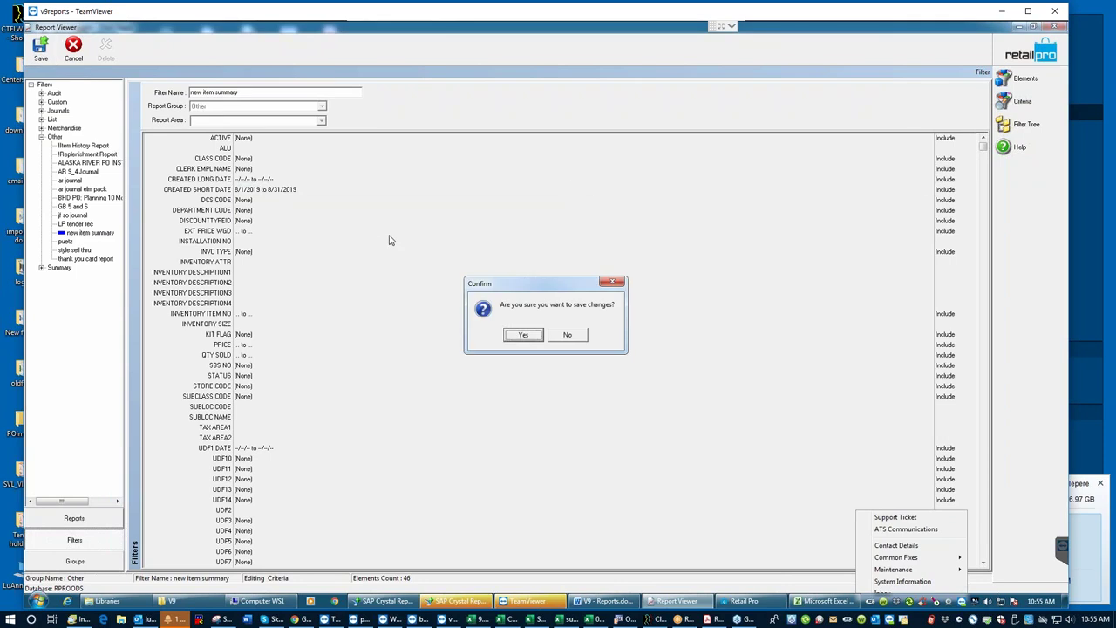
left_click(523, 337)
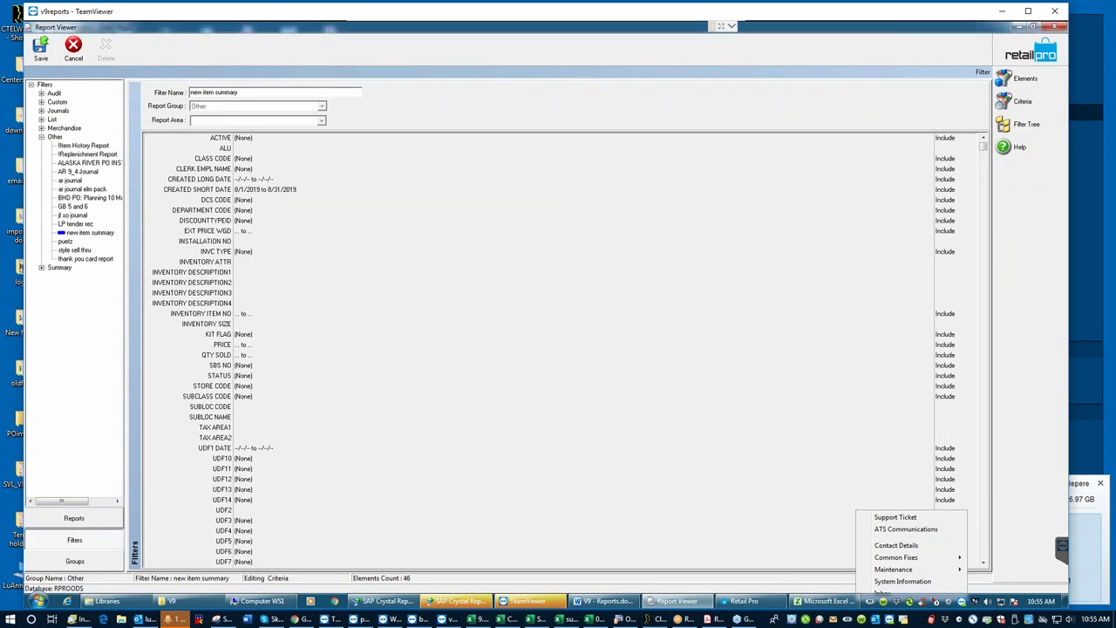
Run the new item summary from the Other group with the saved August filter, then close it.
left_click(545, 336)
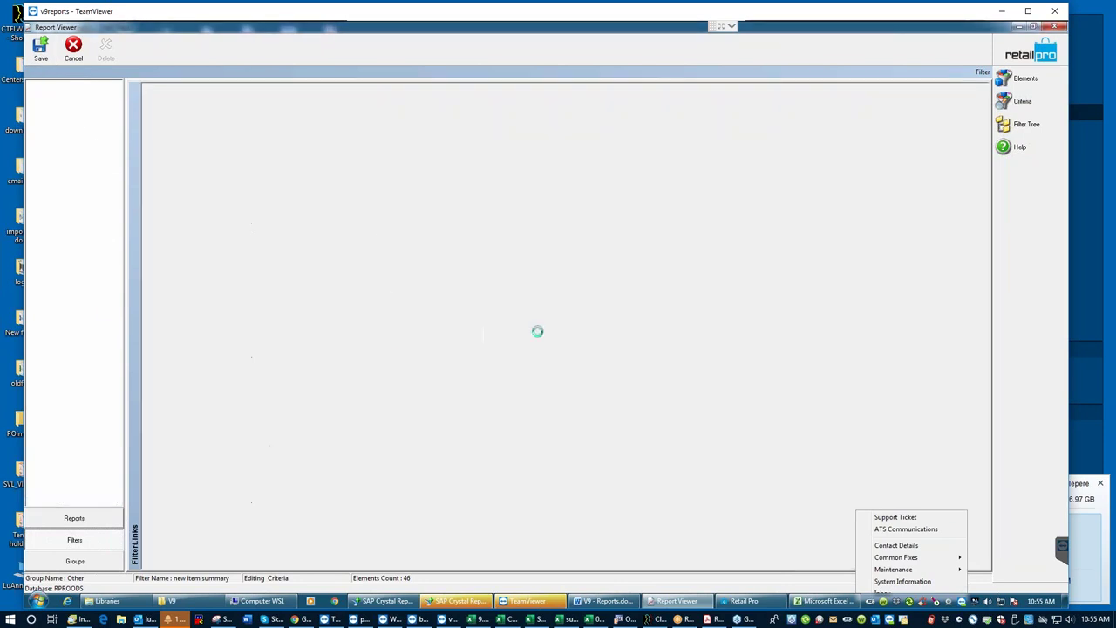
left_click(74, 519)
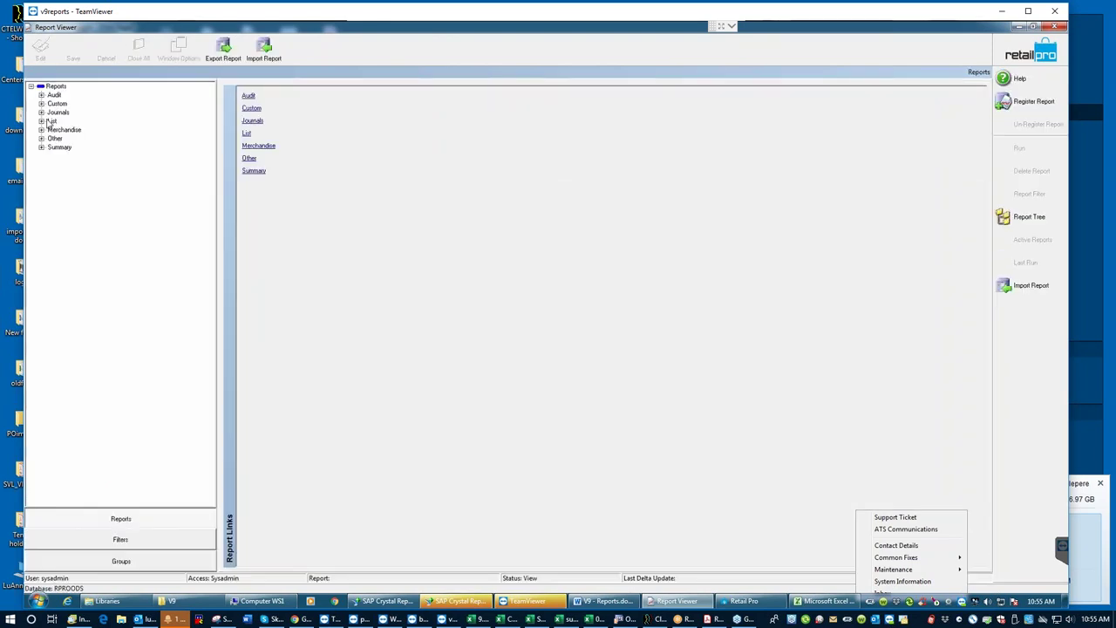
left_click(41, 138)
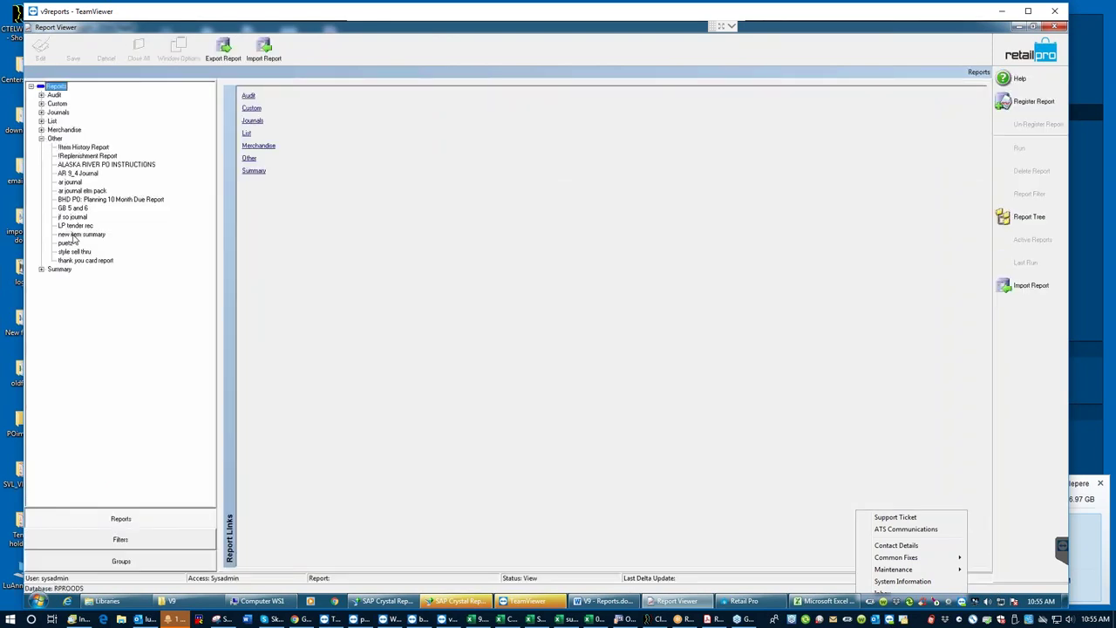
left_click(75, 235)
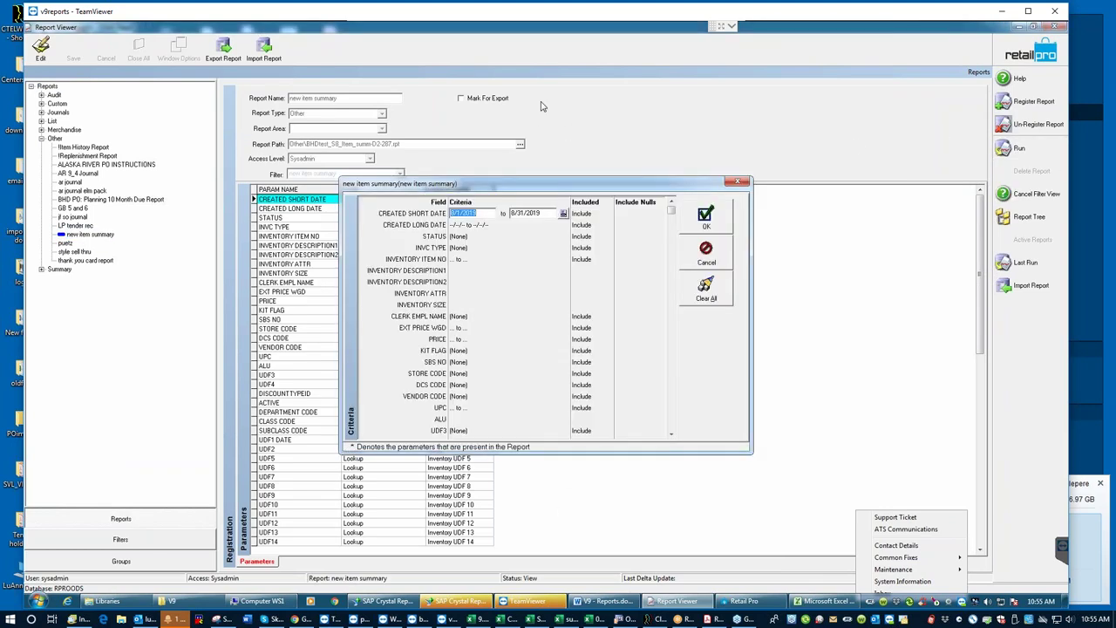
left_click(705, 214)
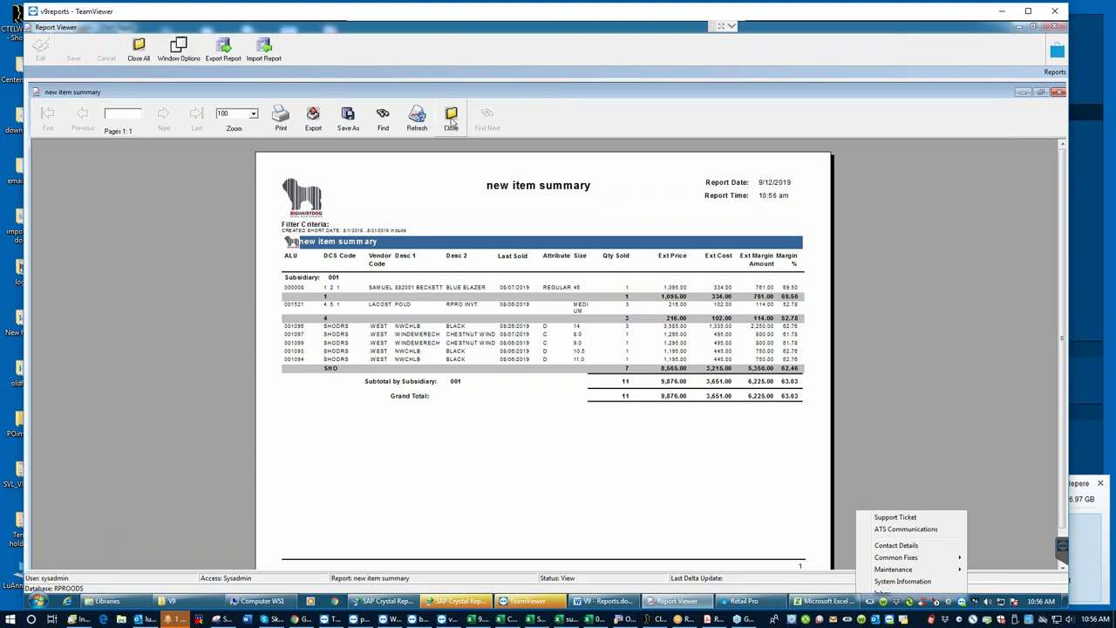
left_click(453, 125)
left_click(538, 336)
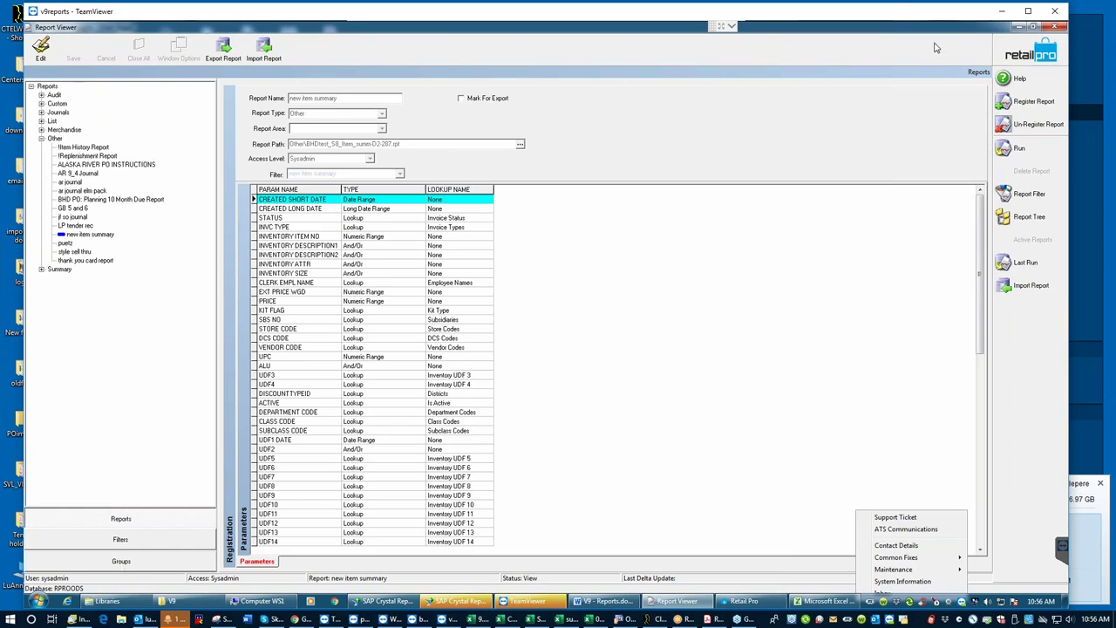
Minimize the open windows, browse to R:\RetailPro9, and open v9reportsdaily.bat for editing.
left_click(1018, 28)
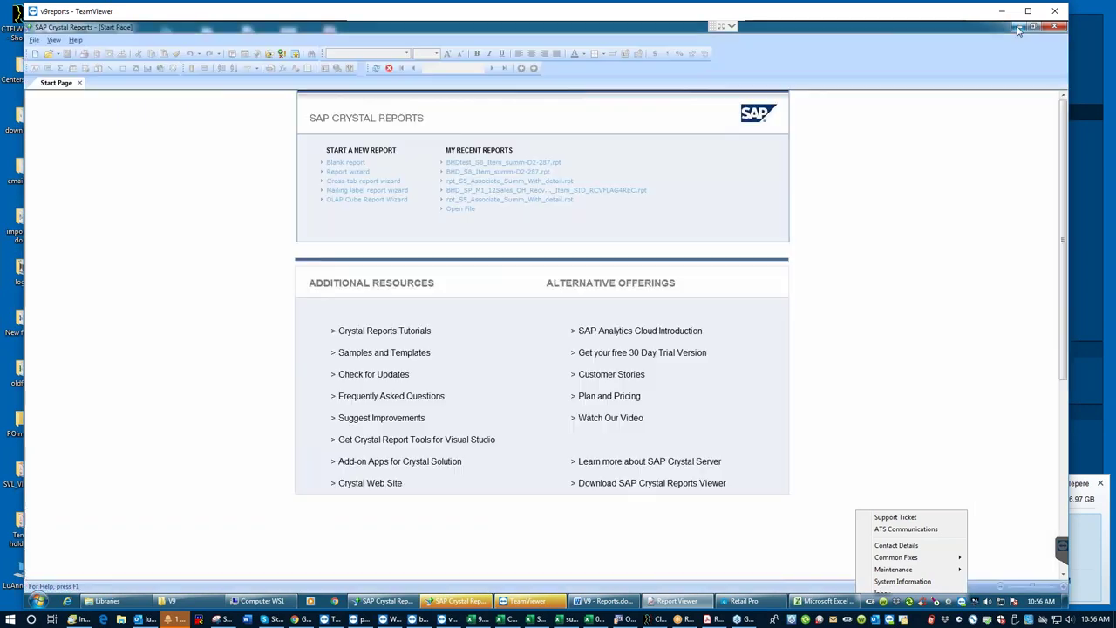
left_click(1018, 28)
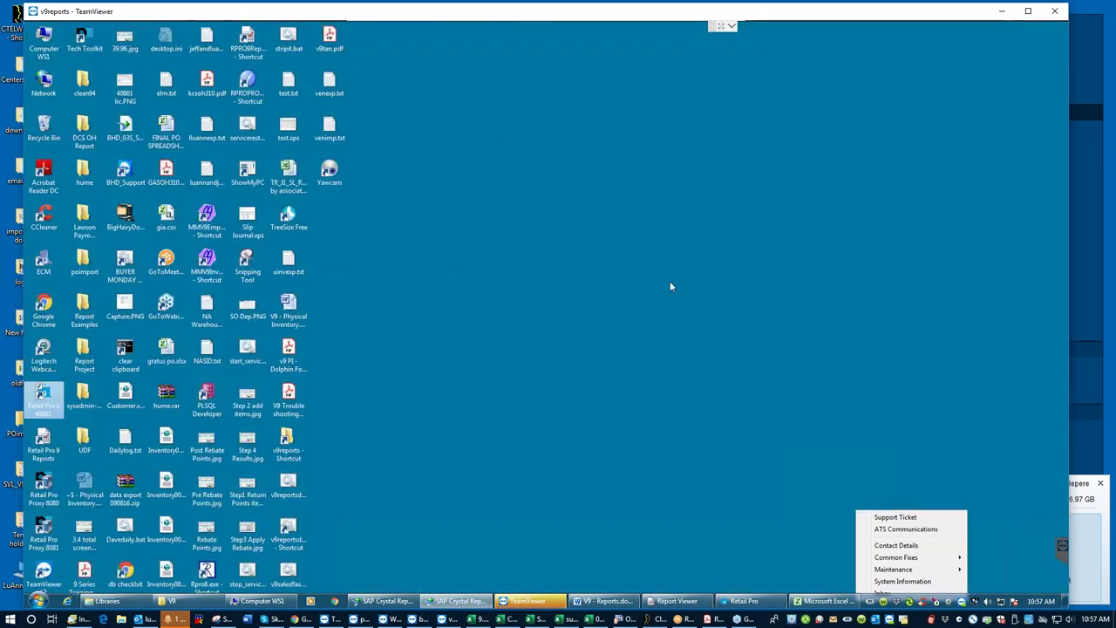
double_click(44, 39)
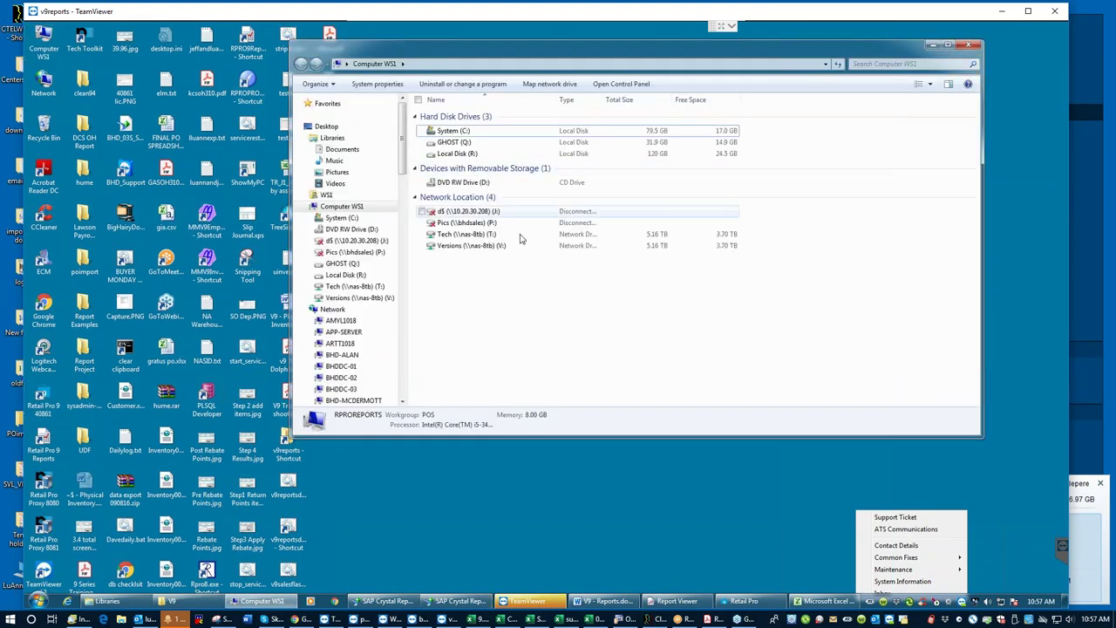
left_click(461, 154)
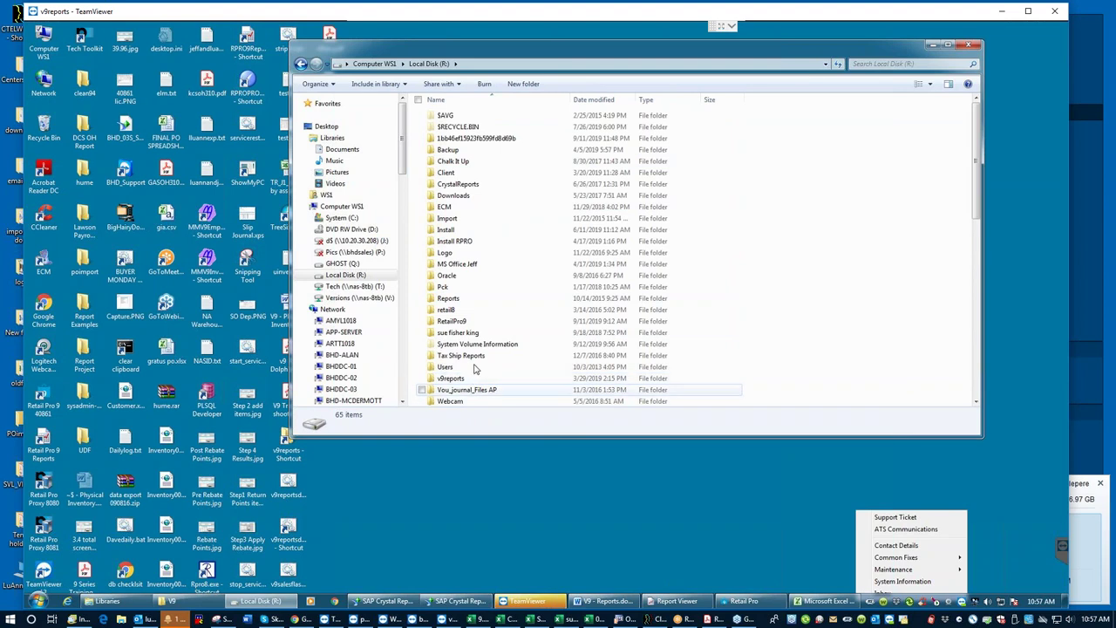
double_click(451, 320)
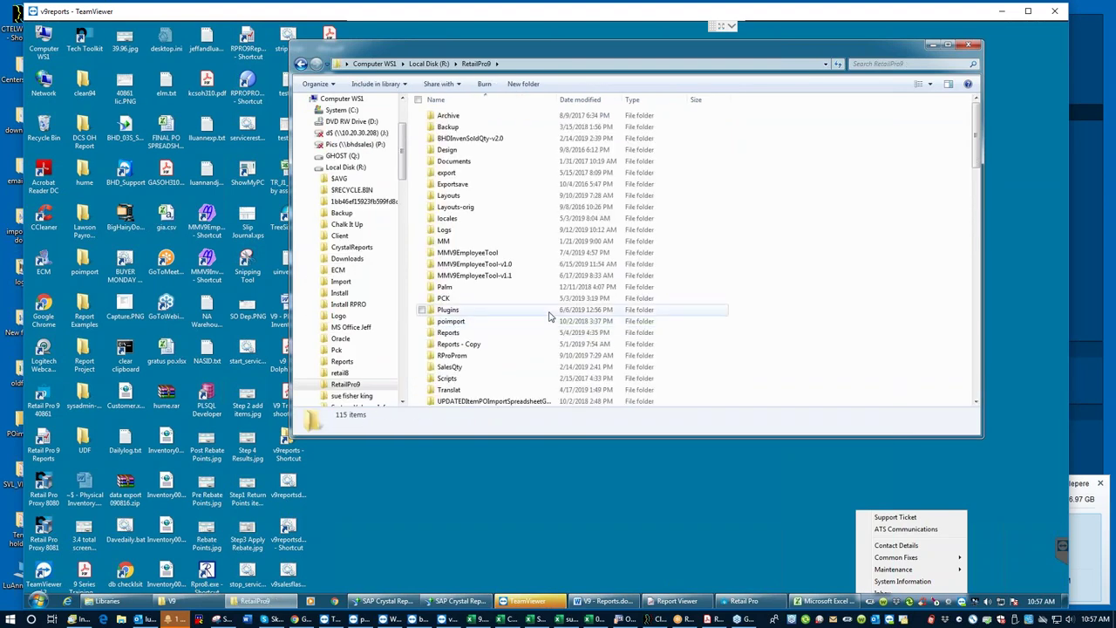
left_click(548, 311)
key("v")
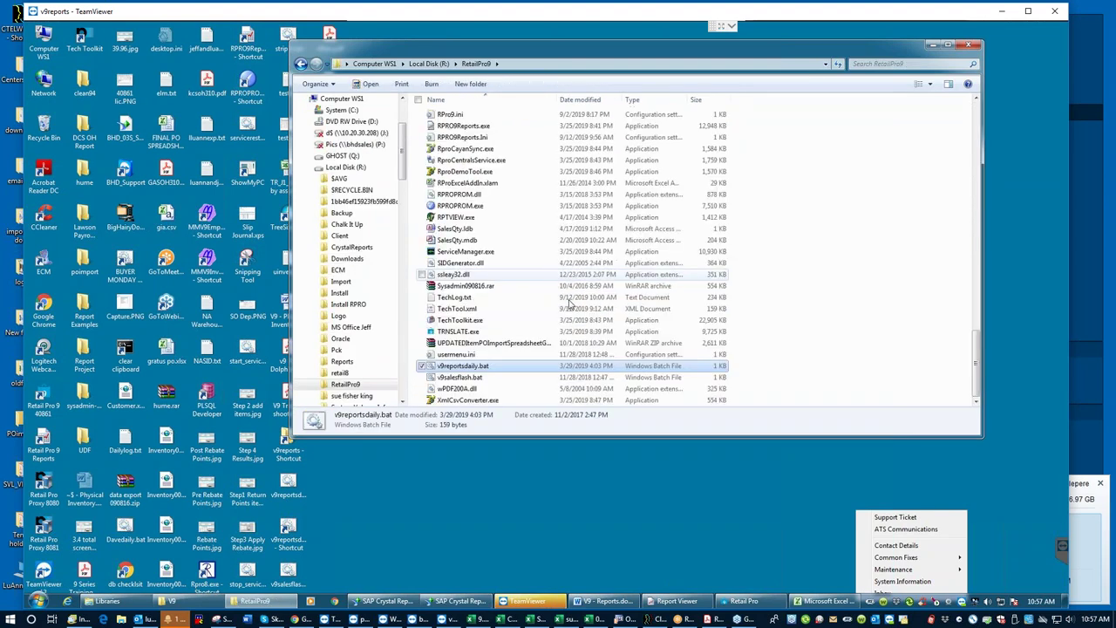
right_click(476, 371)
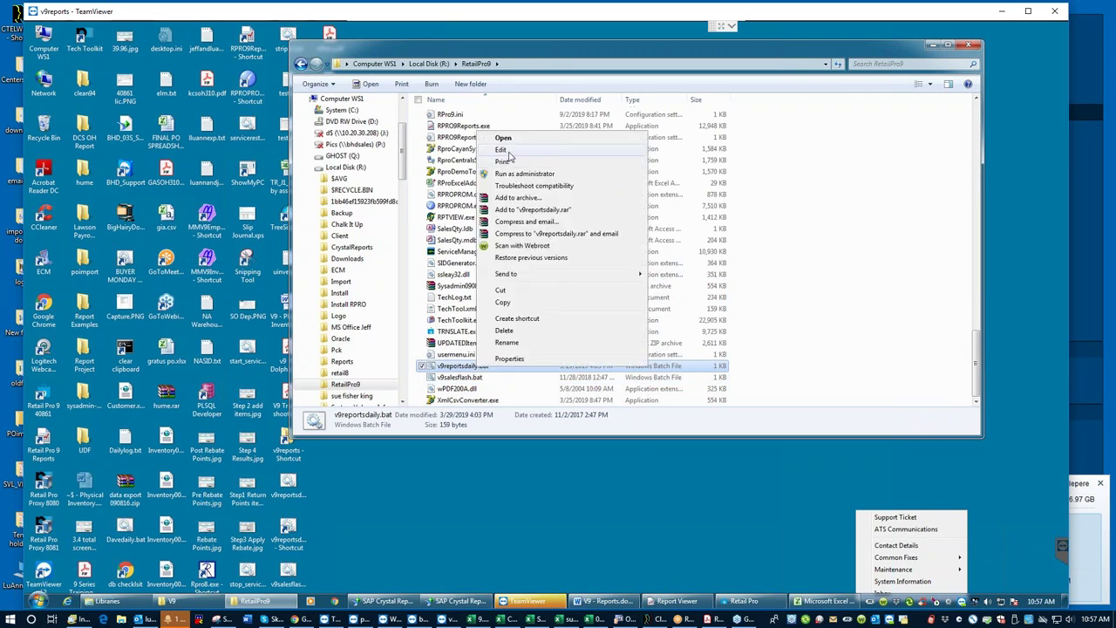
left_click(502, 149)
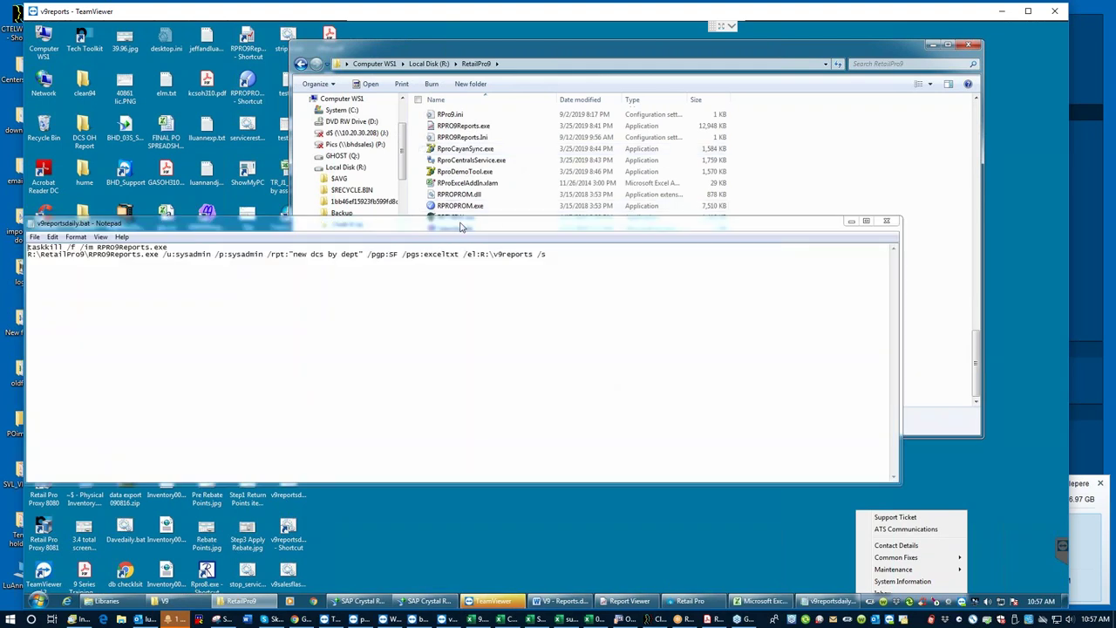
Inspect line 2 of the batch file, highlighting the program path and report name 'new dcs by dept'.
left_click_drag(459, 222, 653, 163)
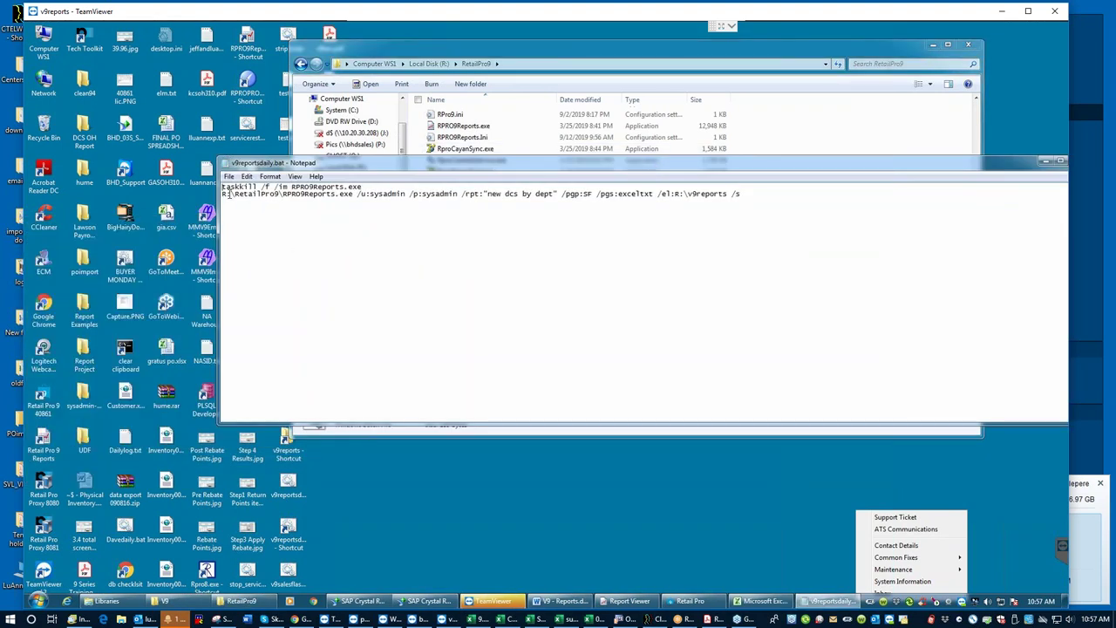
left_click_drag(224, 194, 354, 194)
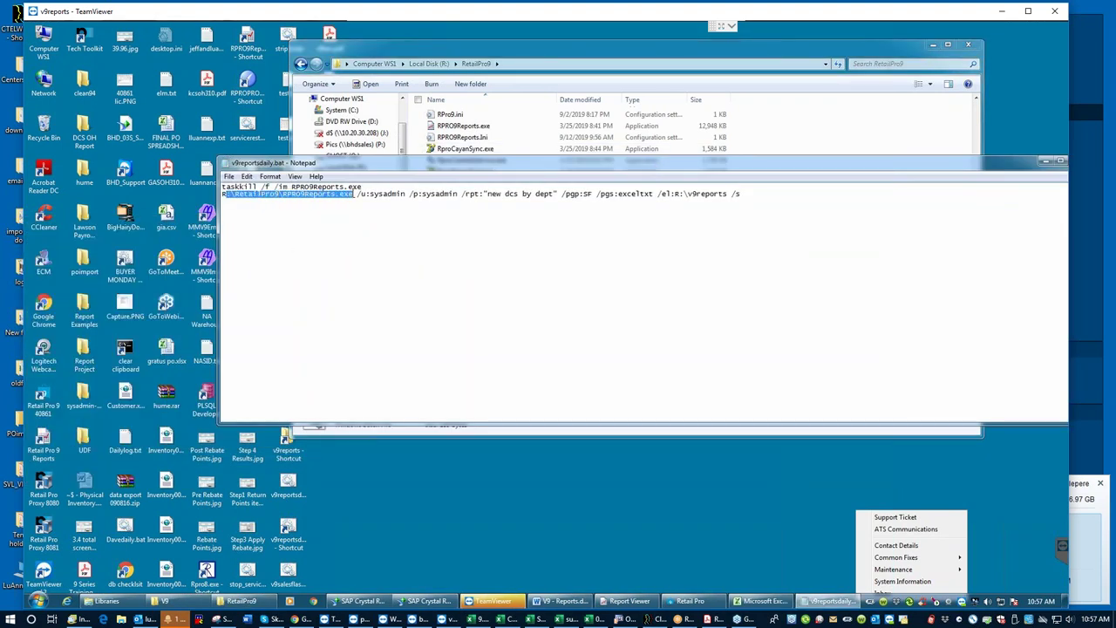
left_click(387, 193)
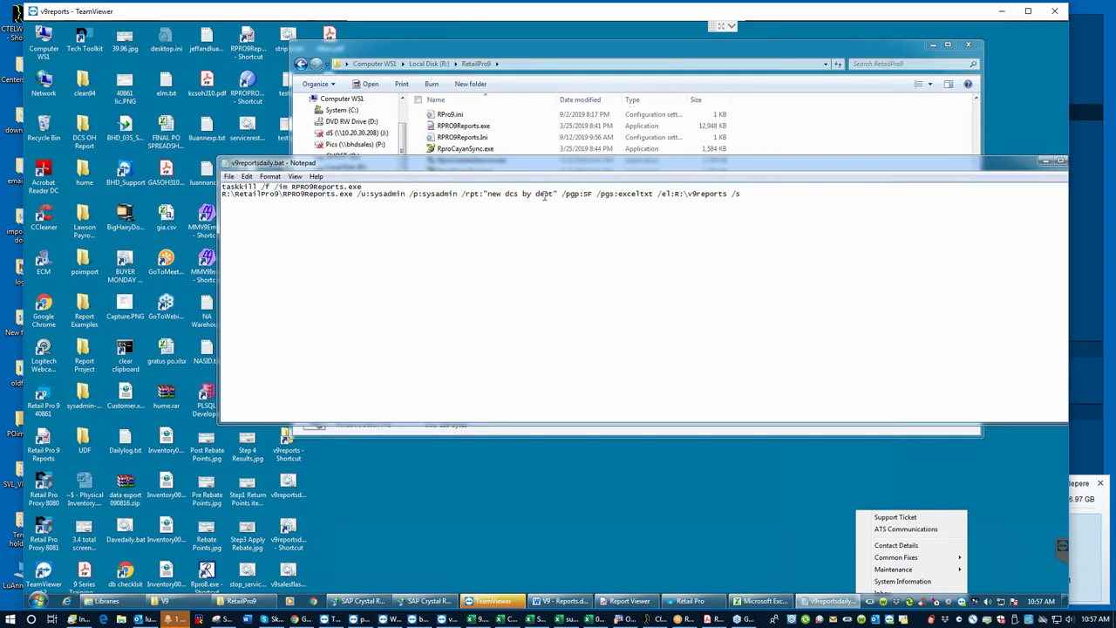
left_click_drag(552, 193, 490, 193)
left_click(617, 601)
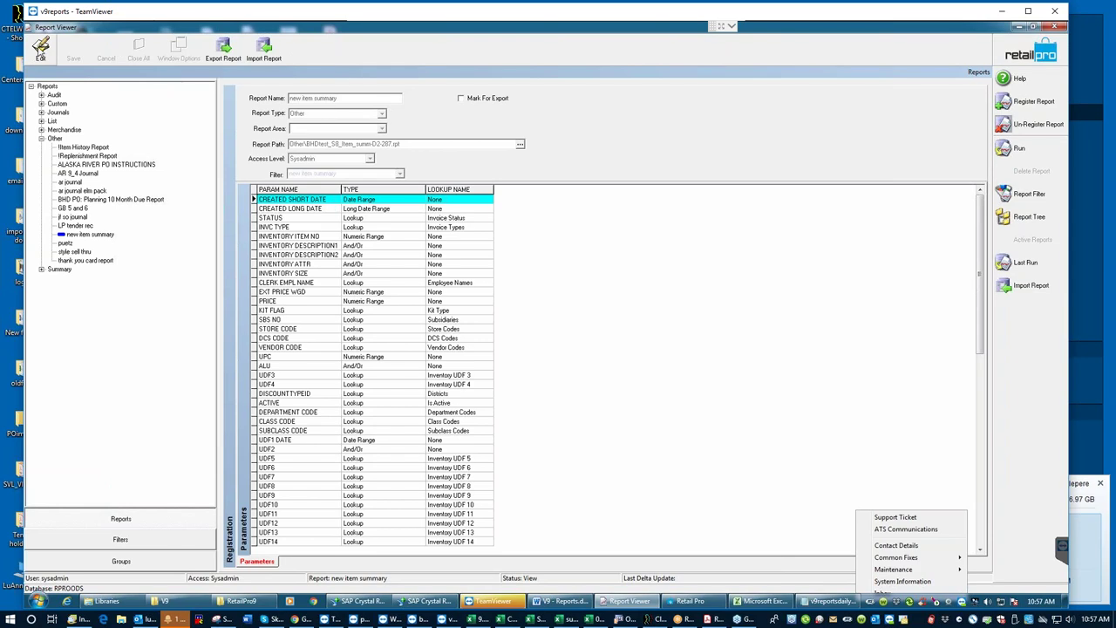
Put the new item summary report into edit mode and copy its name 'new item summary'.
left_click(40, 50)
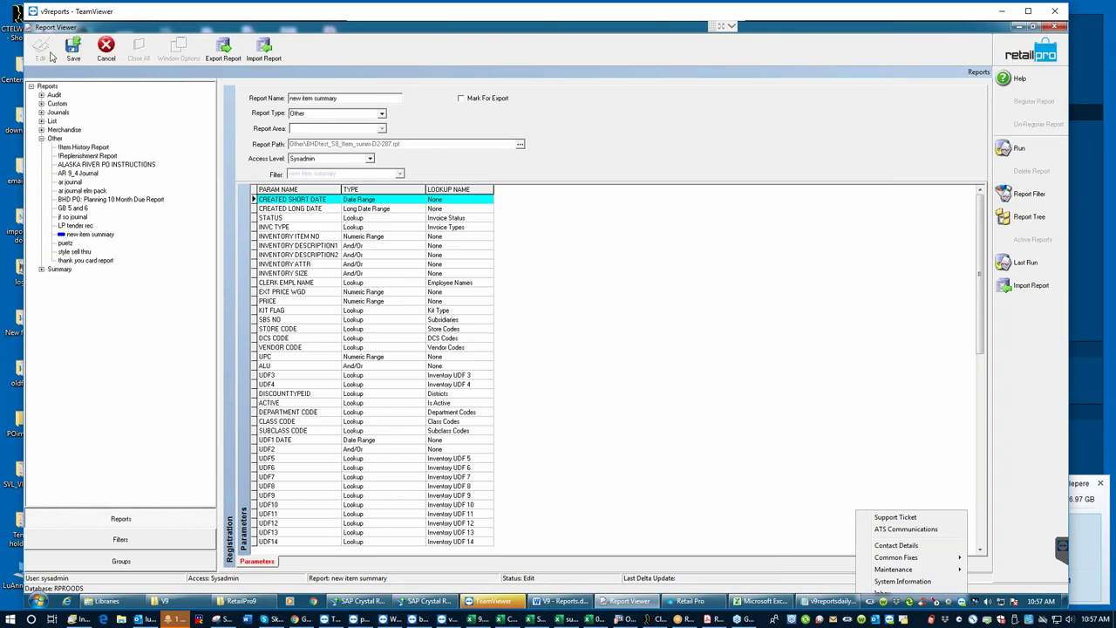
left_click_drag(340, 99, 271, 100)
key("ctrl+c")
left_click(828, 605)
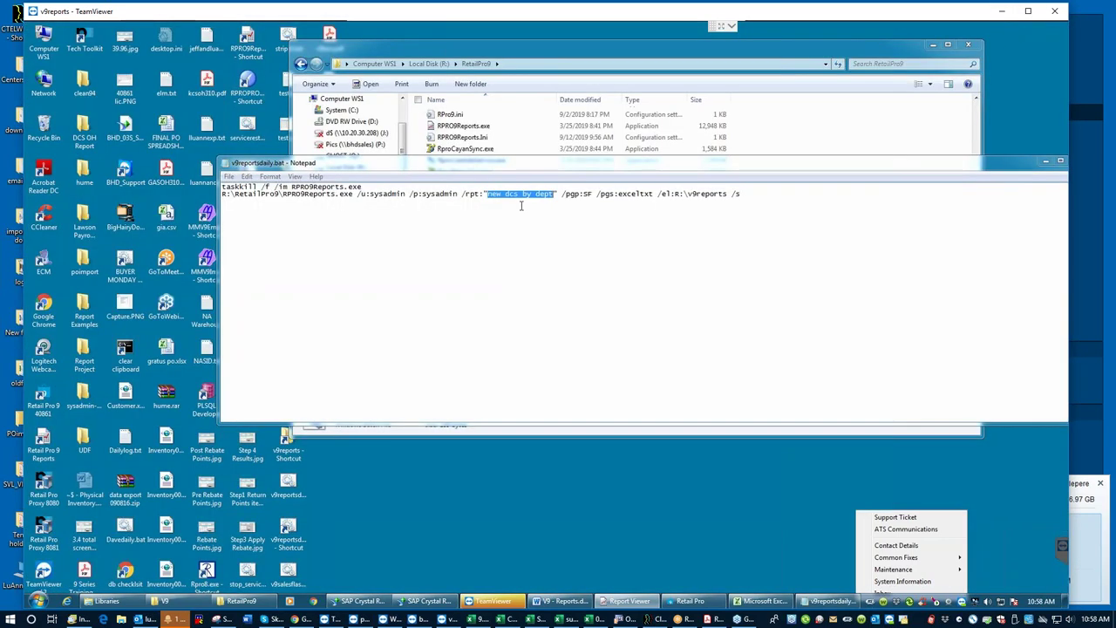
Replace report name 'new dcs by dept' with 'new item summary' and group SF with Other.
double_click(546, 193)
left_click_drag(527, 193, 488, 192)
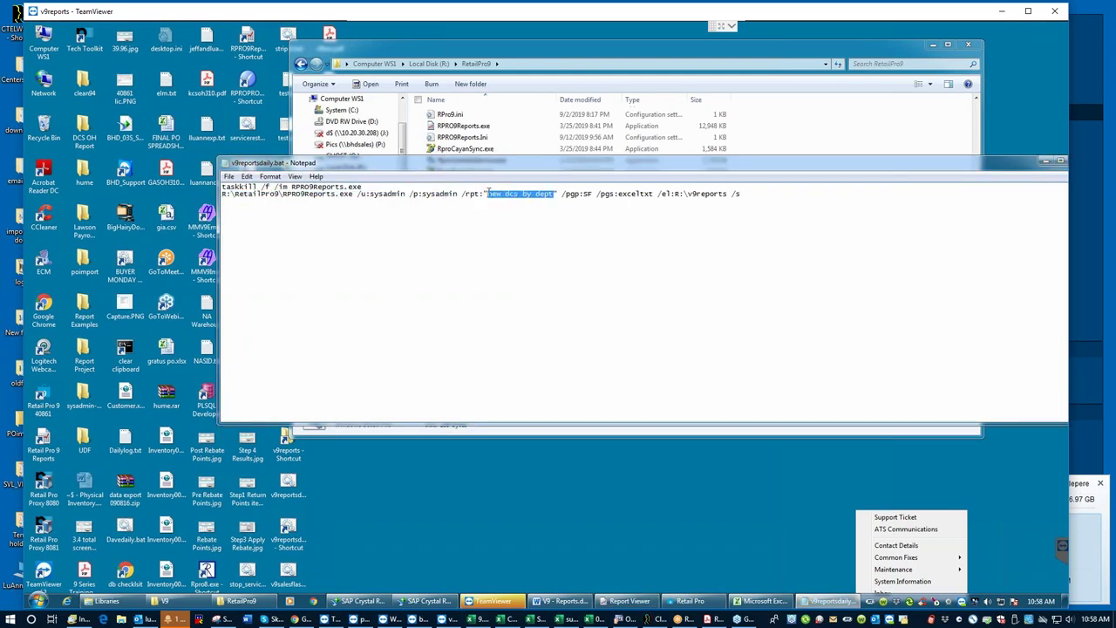
key("ctrl+v")
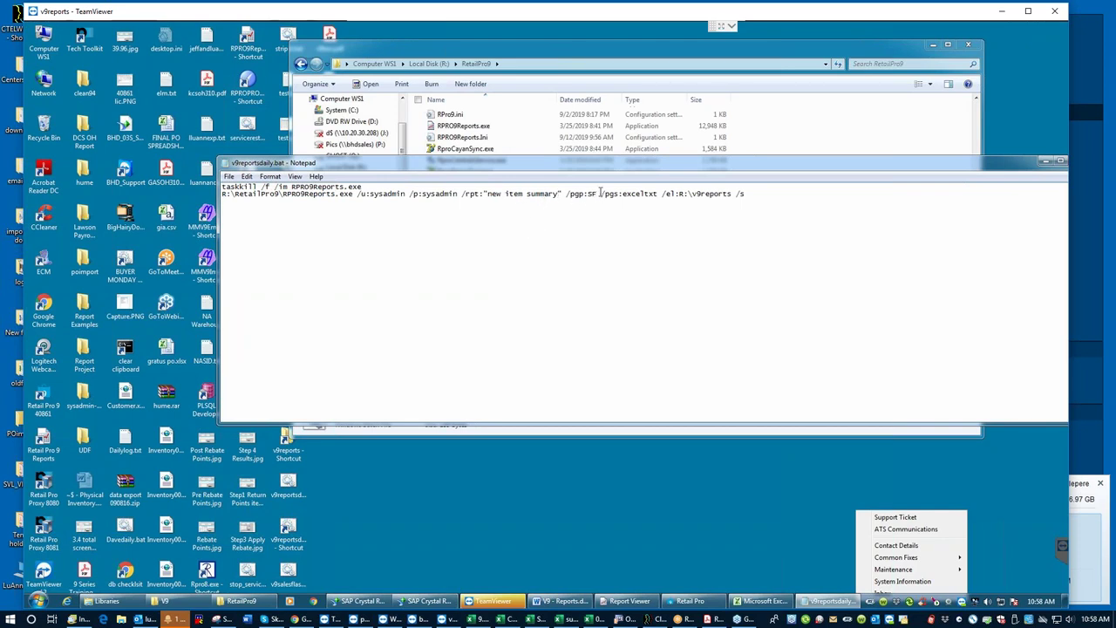
key("BackSpace")
key("BackSpace")
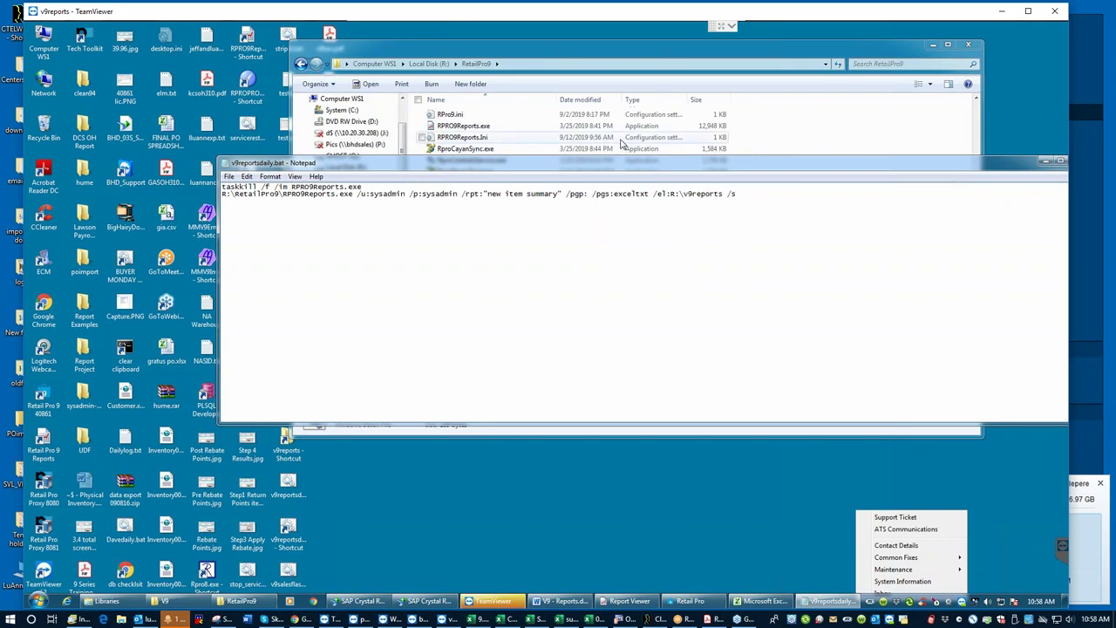
type("Other")
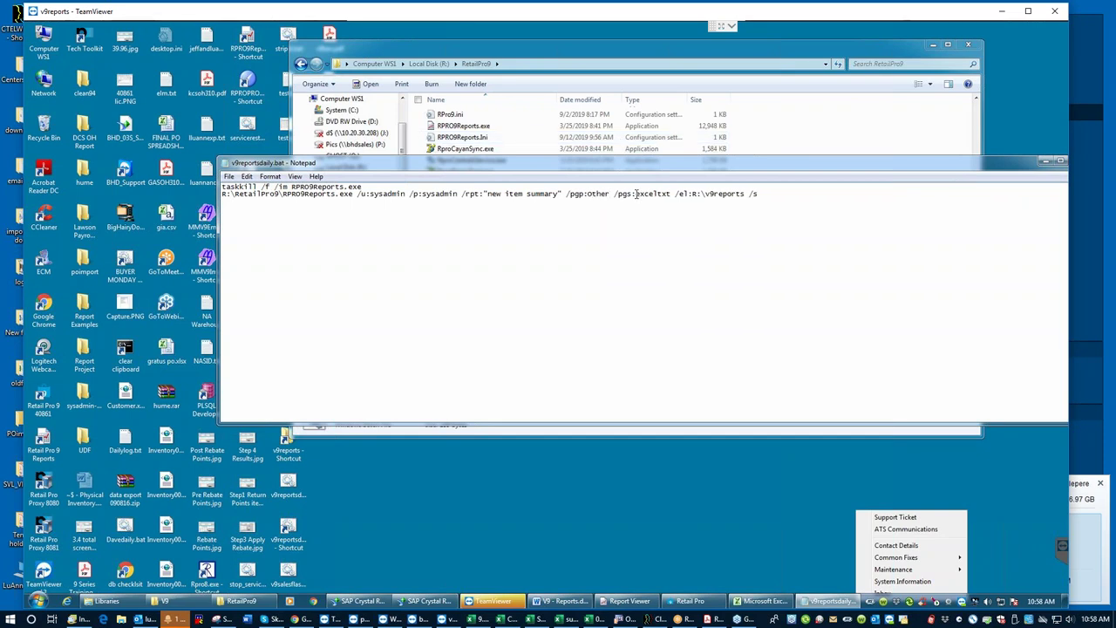
Review the command's exceltxt output setting and R:\v9reports export path.
mouse_move(651, 195)
left_mouse_down()
mouse_move(759, 196)
mouse_move(670, 197)
left_mouse_up()
left_click_drag(664, 198, 673, 200)
left_click_drag(746, 195, 684, 193)
left_click(695, 195)
double_click(40, 43)
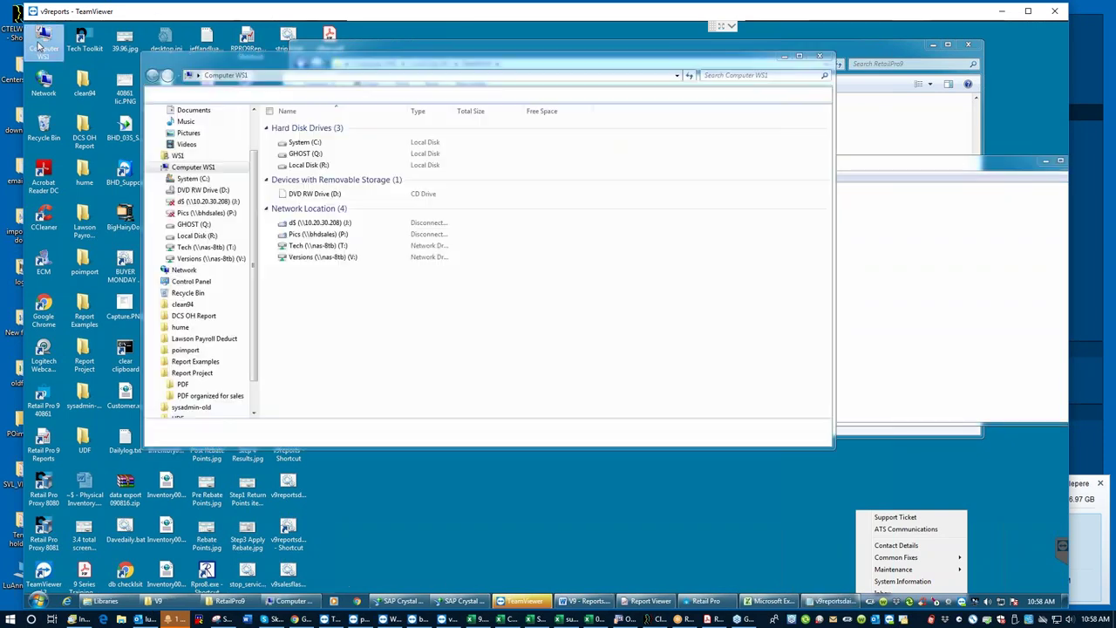
double_click(309, 165)
left_click(331, 389)
key("Down")
key("Up")
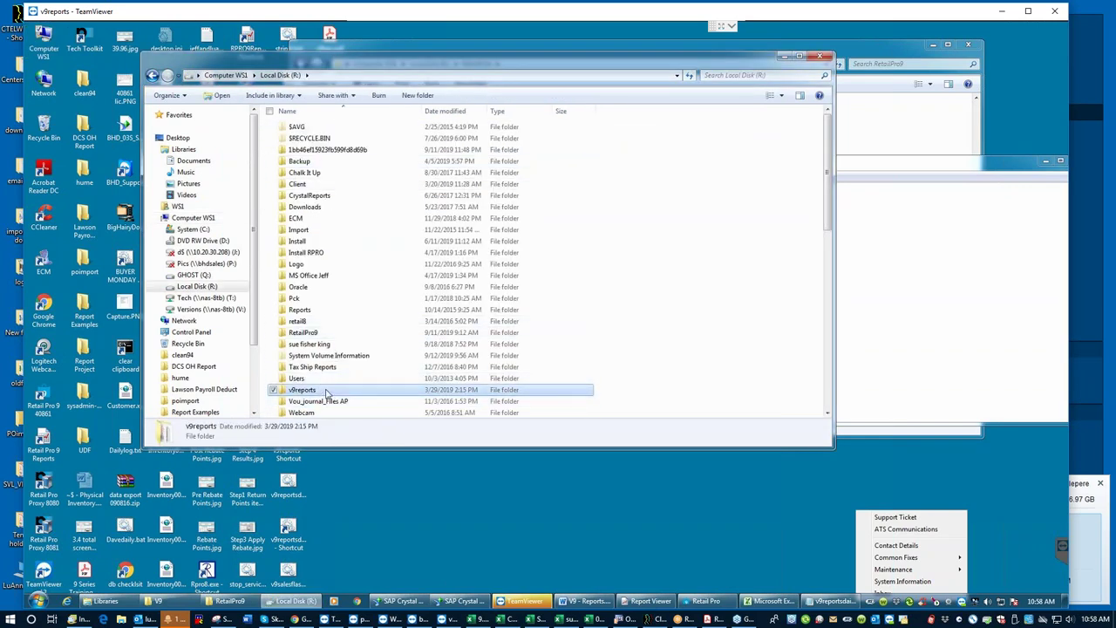
double_click(327, 394)
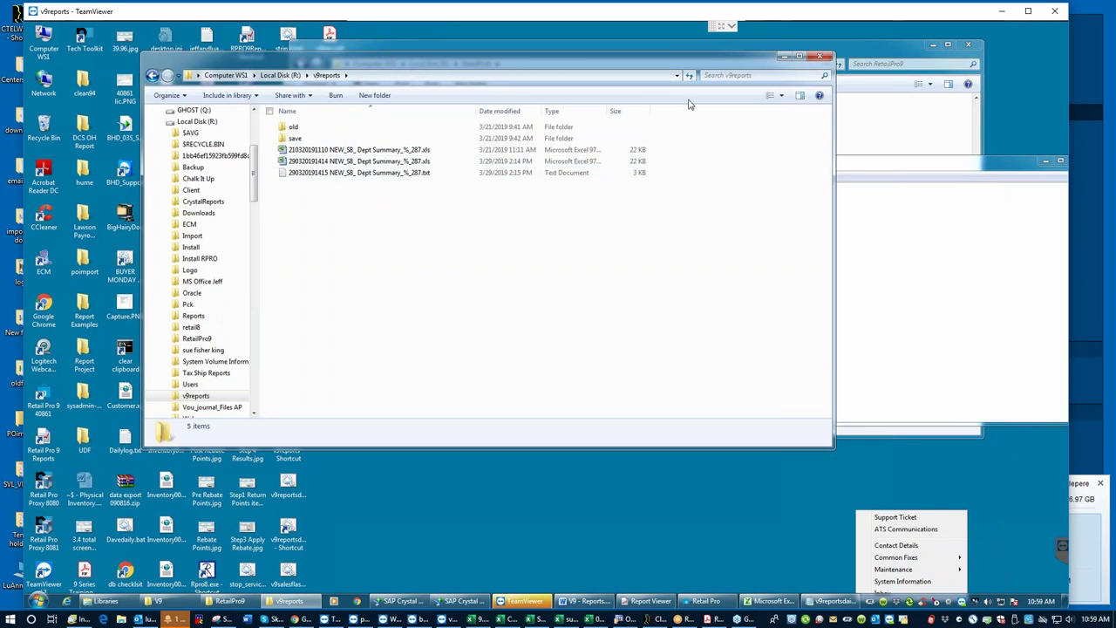
left_click(784, 56)
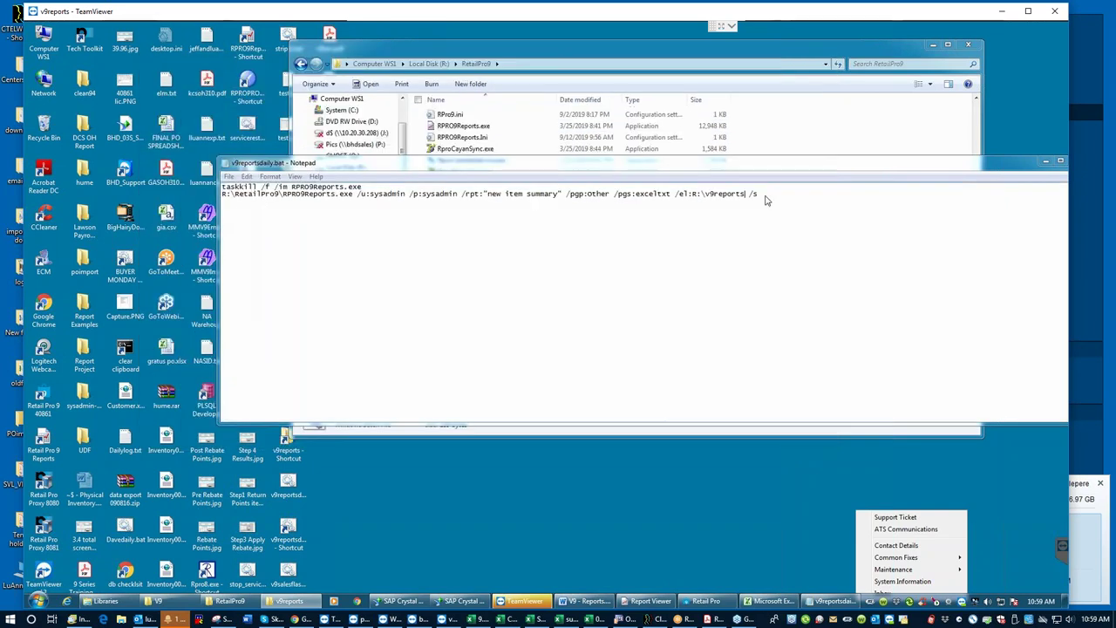
left_click(765, 194)
left_click_drag(761, 194, 747, 194)
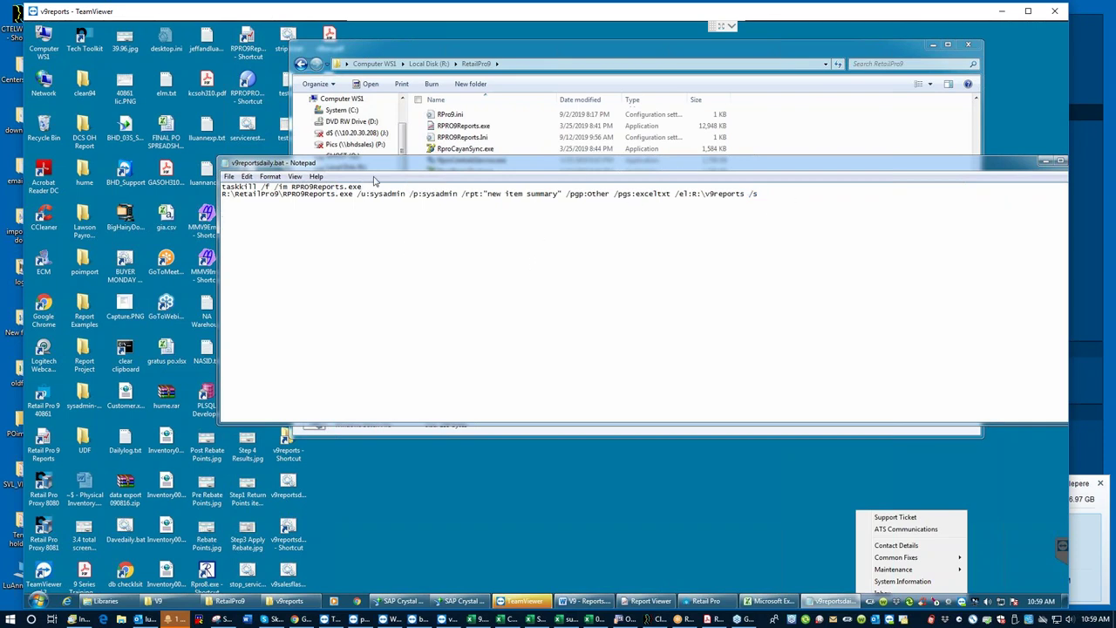
Save the edited v9reportsdaily.bat, minimize Notepad, and return to Report Viewer.
left_click_drag(364, 186, 221, 187)
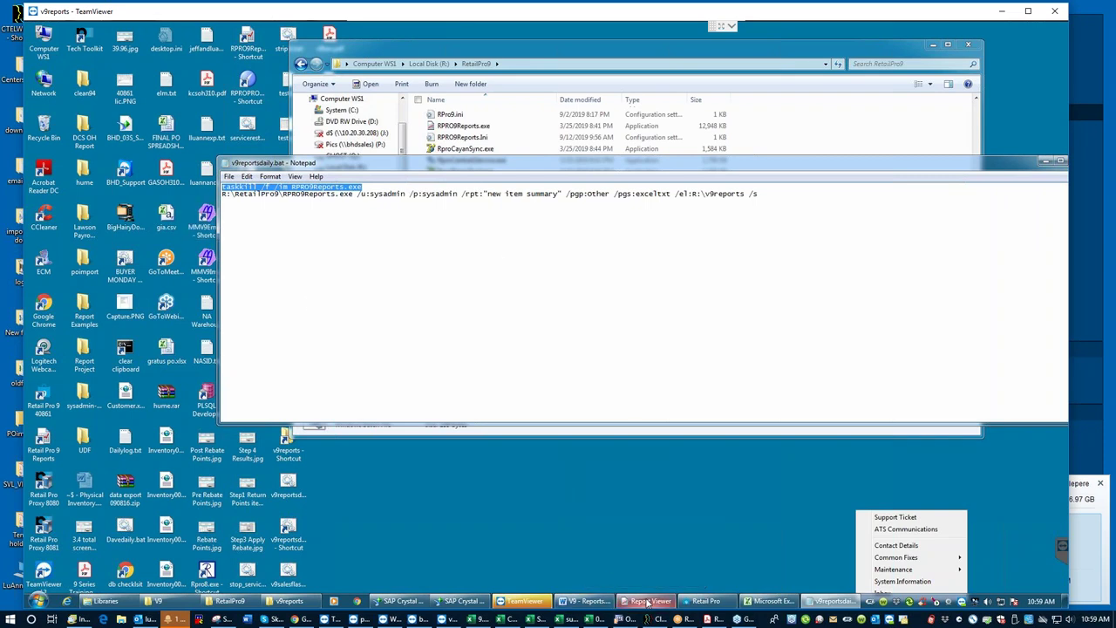
mouse_move(646, 606)
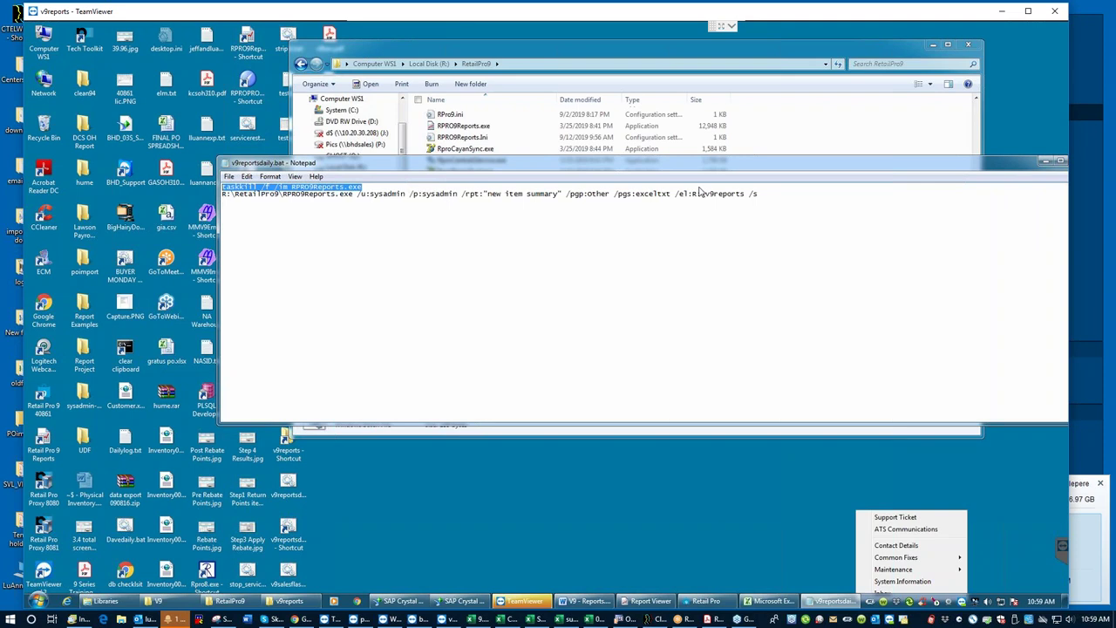
left_click(229, 176)
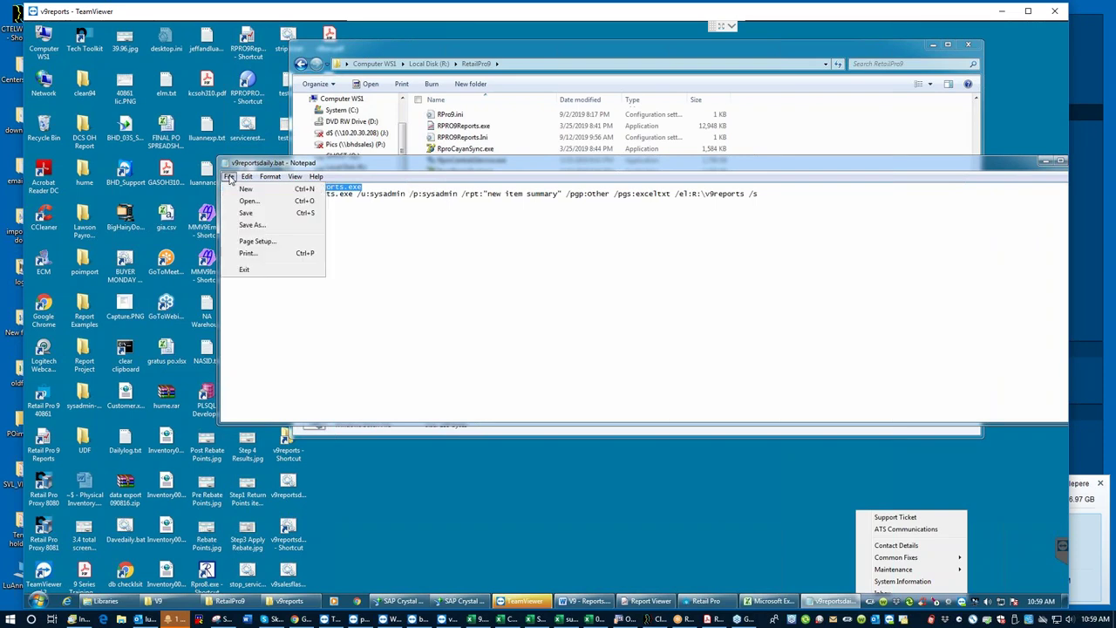
left_click(257, 215)
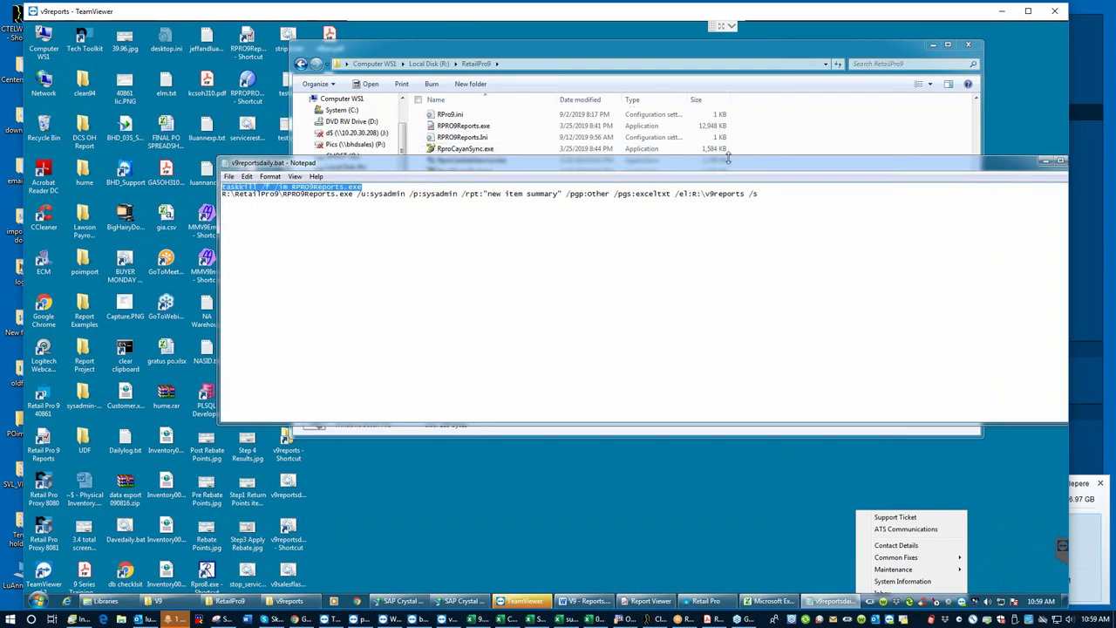
left_click(1044, 163)
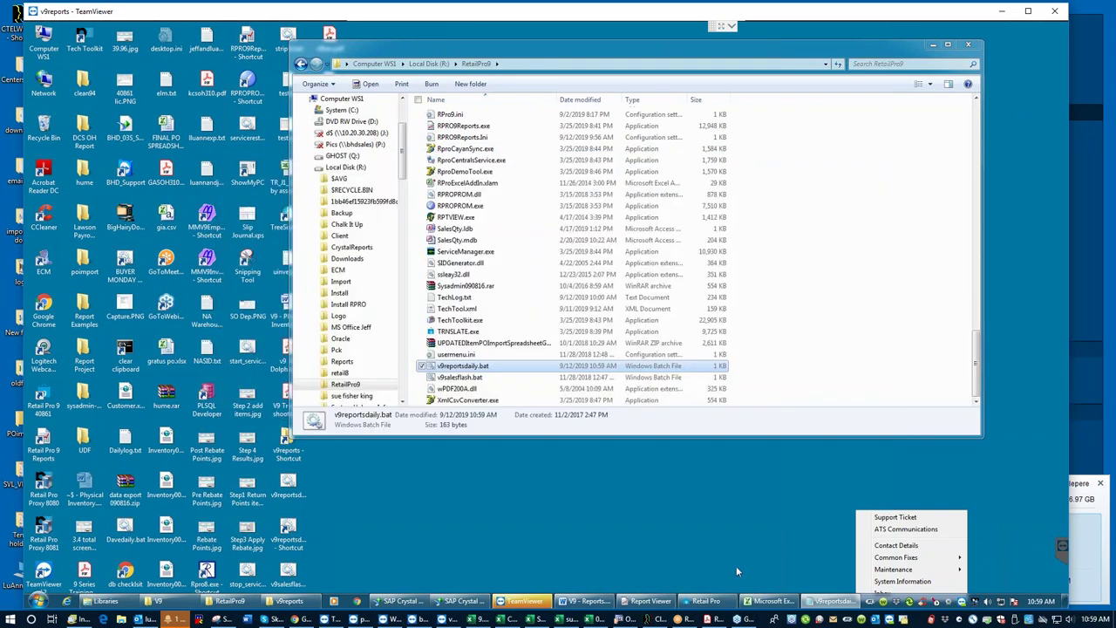
left_click(652, 601)
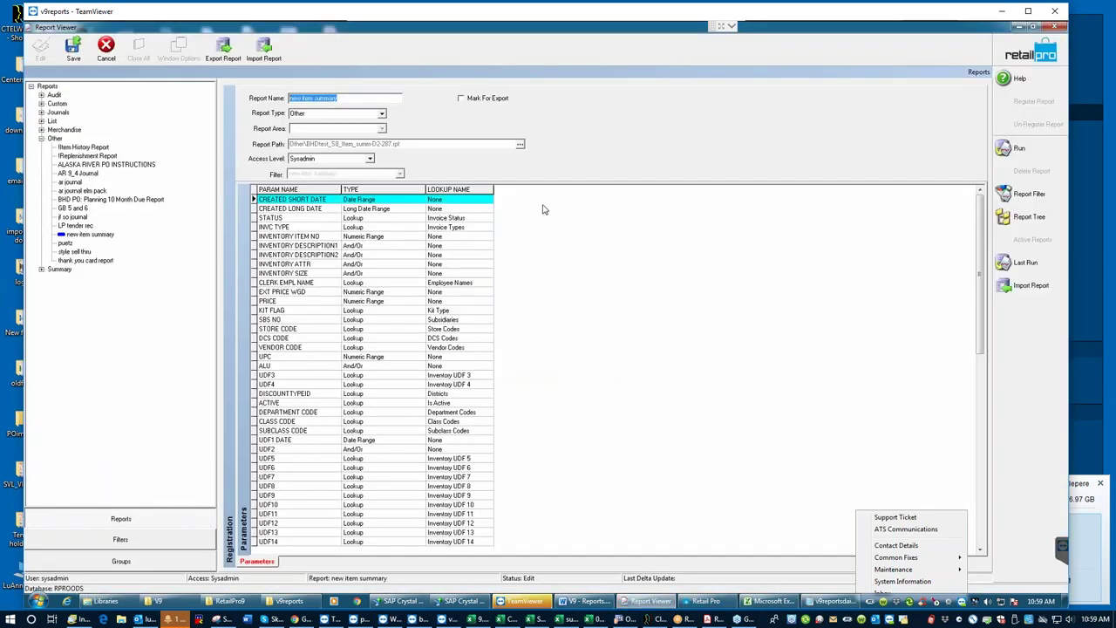
Discard the unsaved report edits and minimize Report Viewer to reveal the RetailPro9 folder.
left_click(105, 49)
left_click(523, 337)
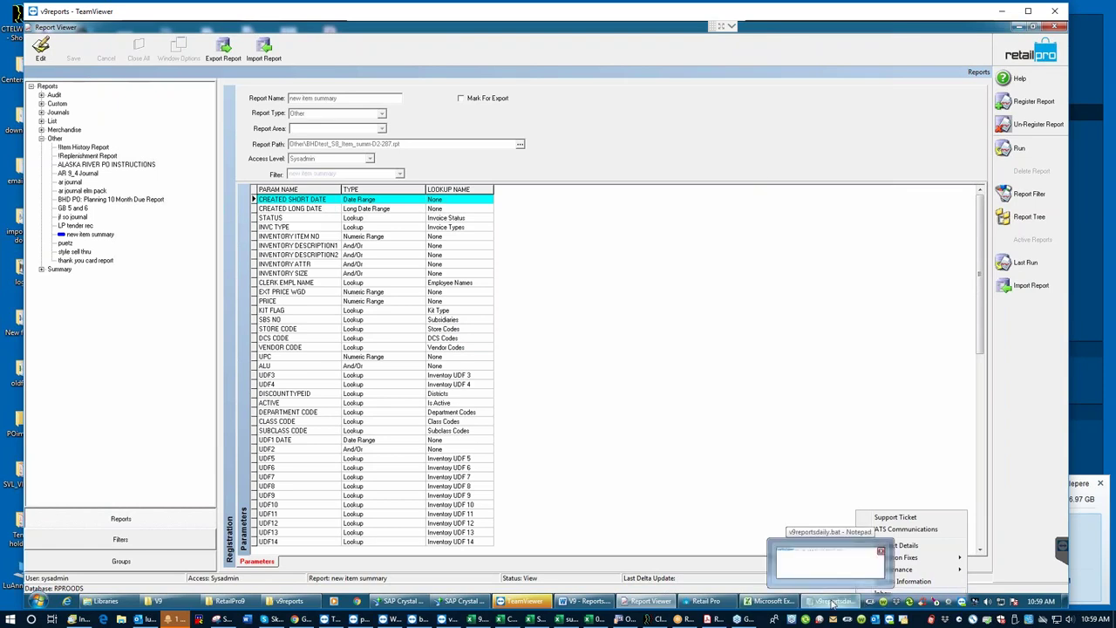
mouse_move(831, 604)
mouse_move(277, 606)
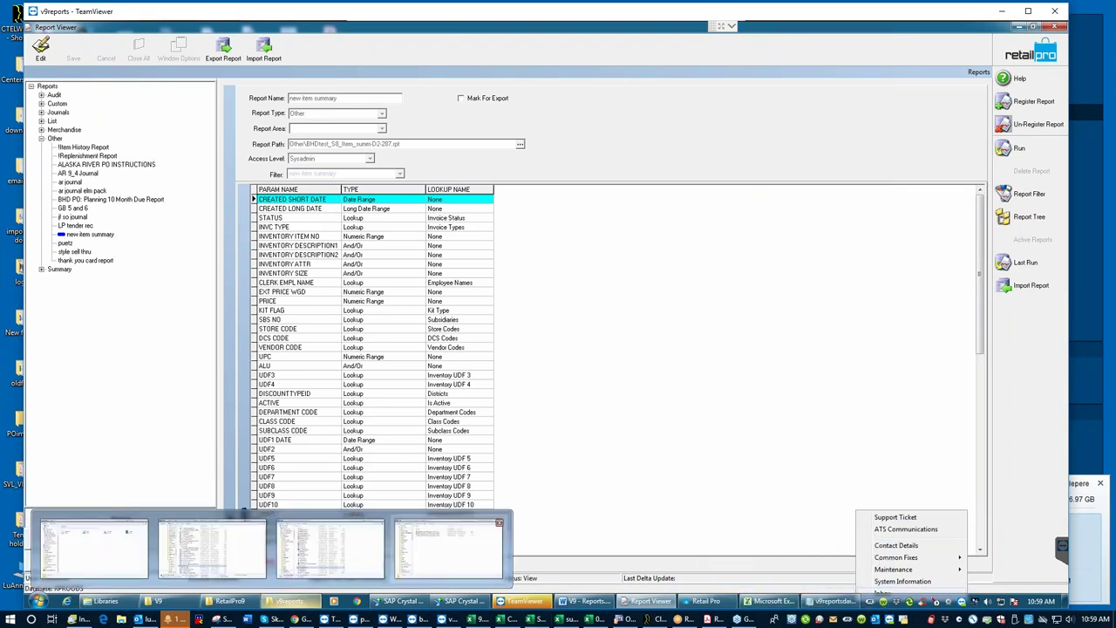
left_click(279, 603)
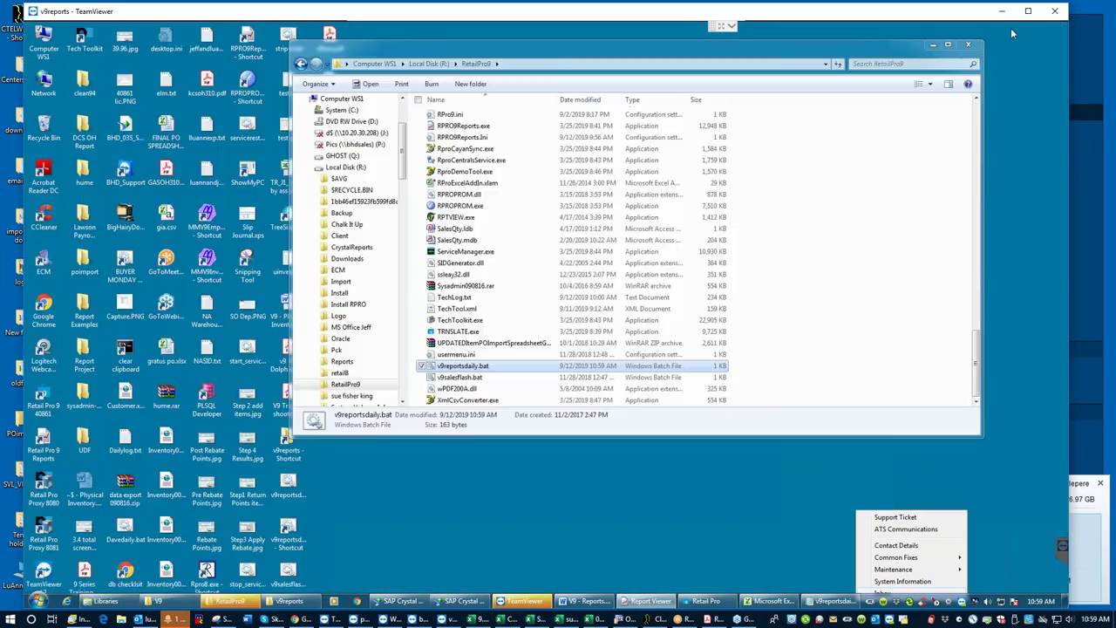
left_click(1018, 26)
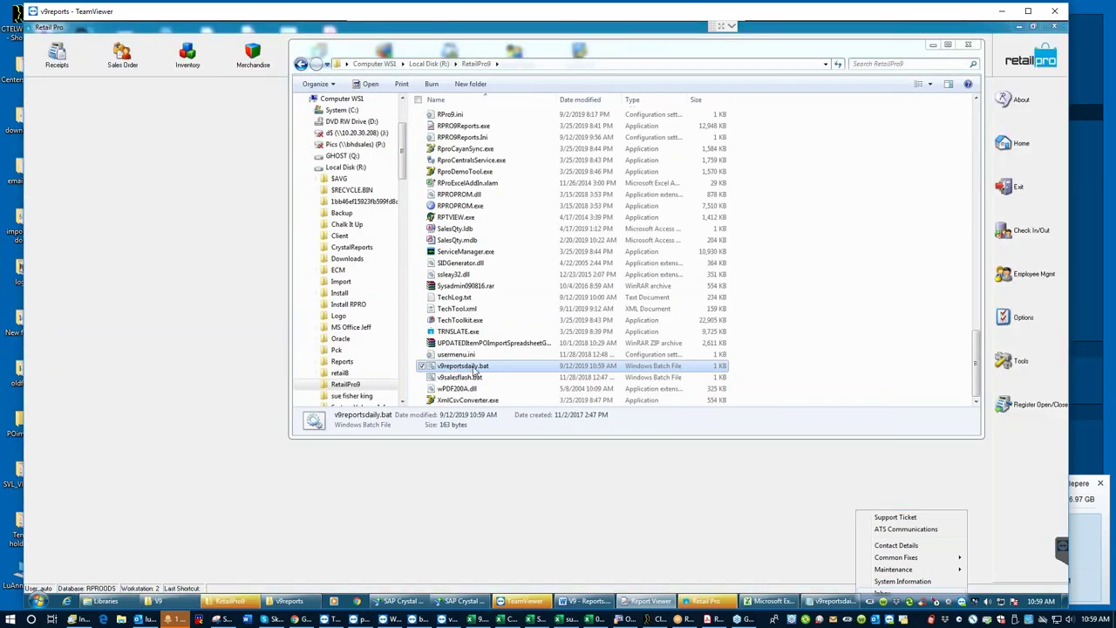
Run v9reportsdaily.bat as administrator and check v9reports for the newly exported item summary .xls.
right_click(473, 371)
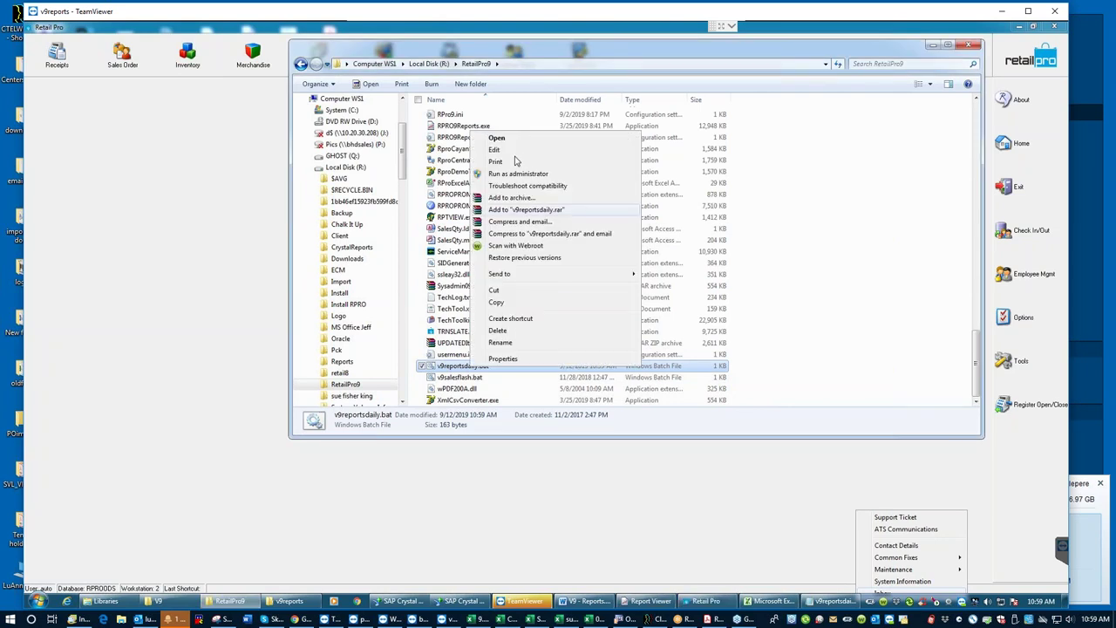
left_click(516, 174)
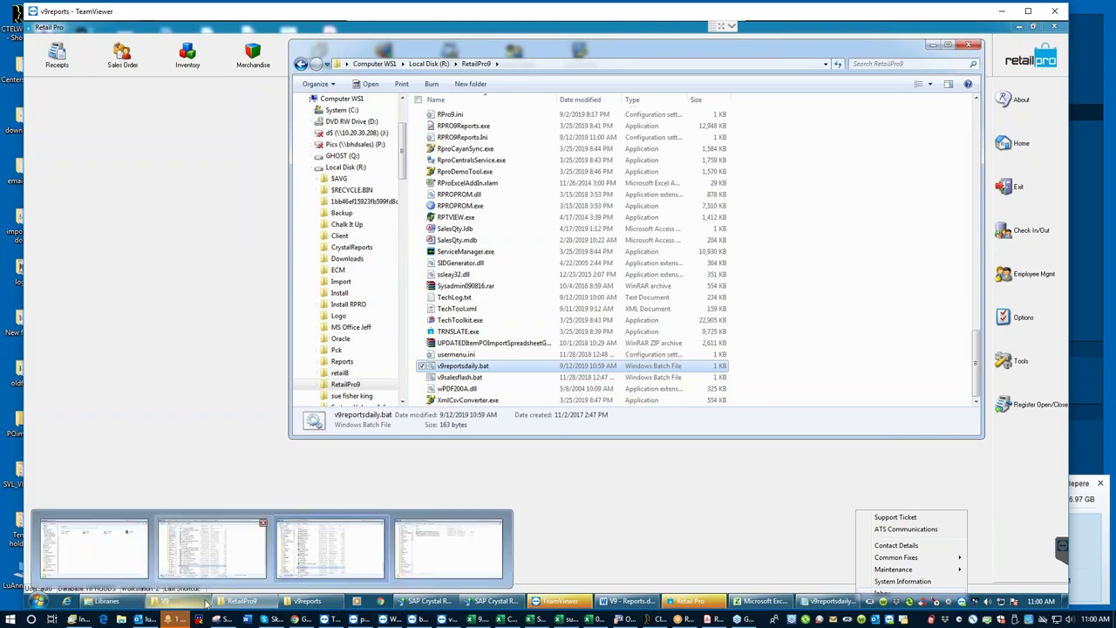
mouse_move(329, 605)
left_click(329, 550)
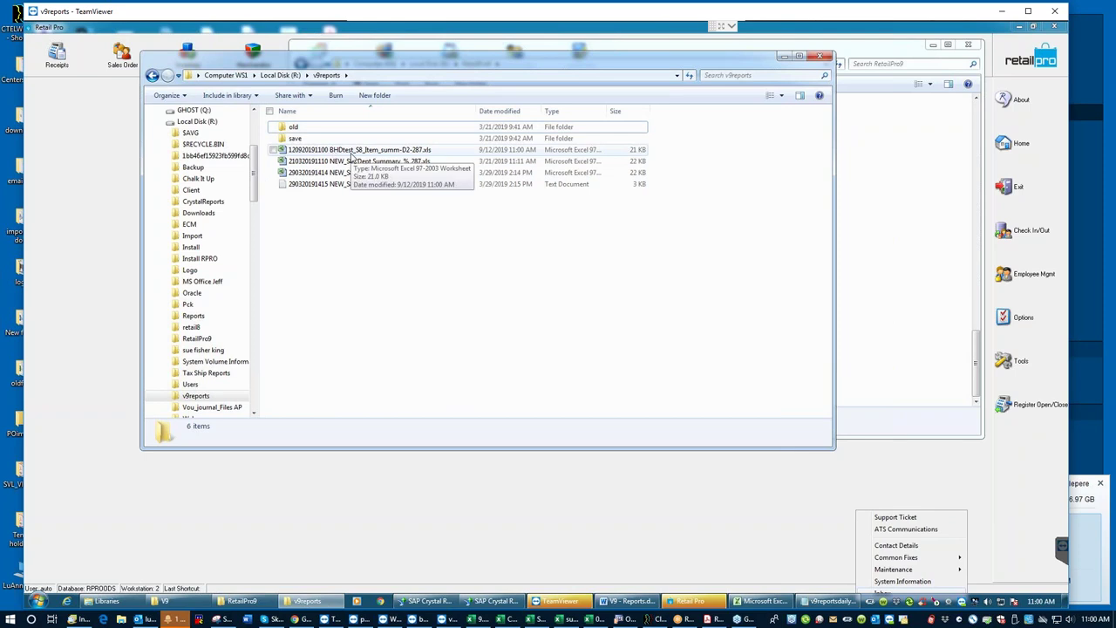
Open the exported item summary .xls and widen the Ext Price, Ext Cost and Ext Margin columns to show values.
double_click(352, 153)
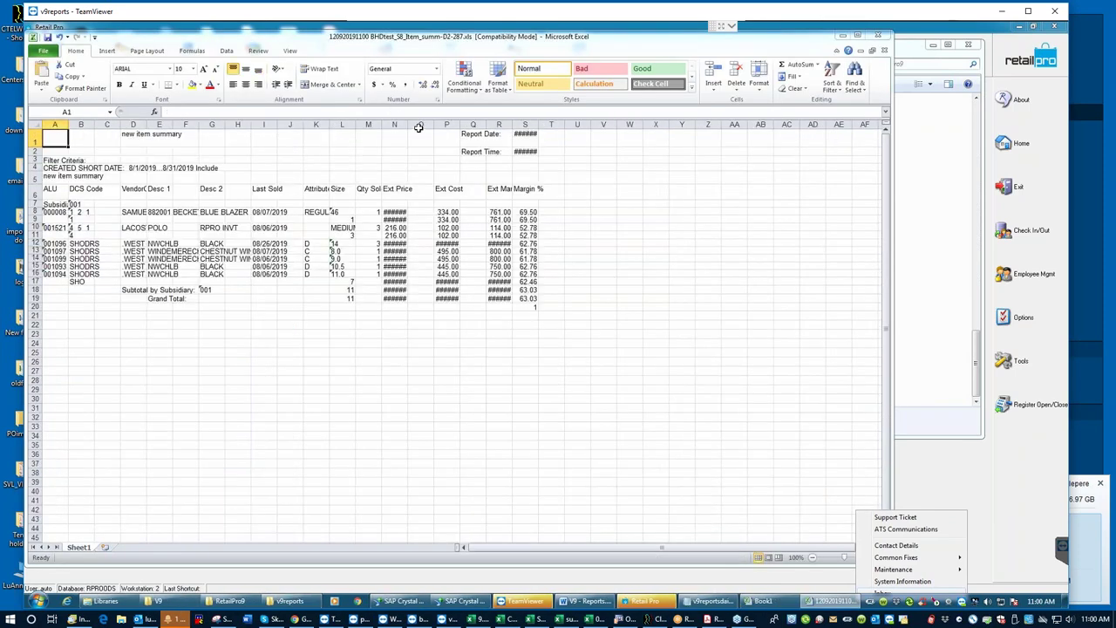
double_click(406, 124)
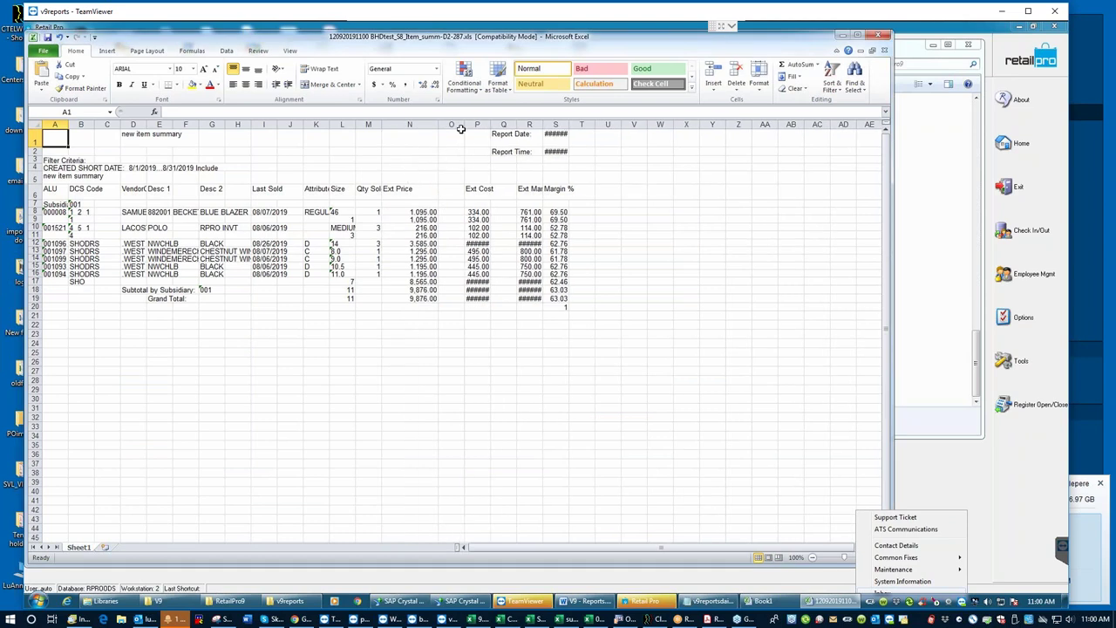
left_click_drag(519, 128, 552, 129)
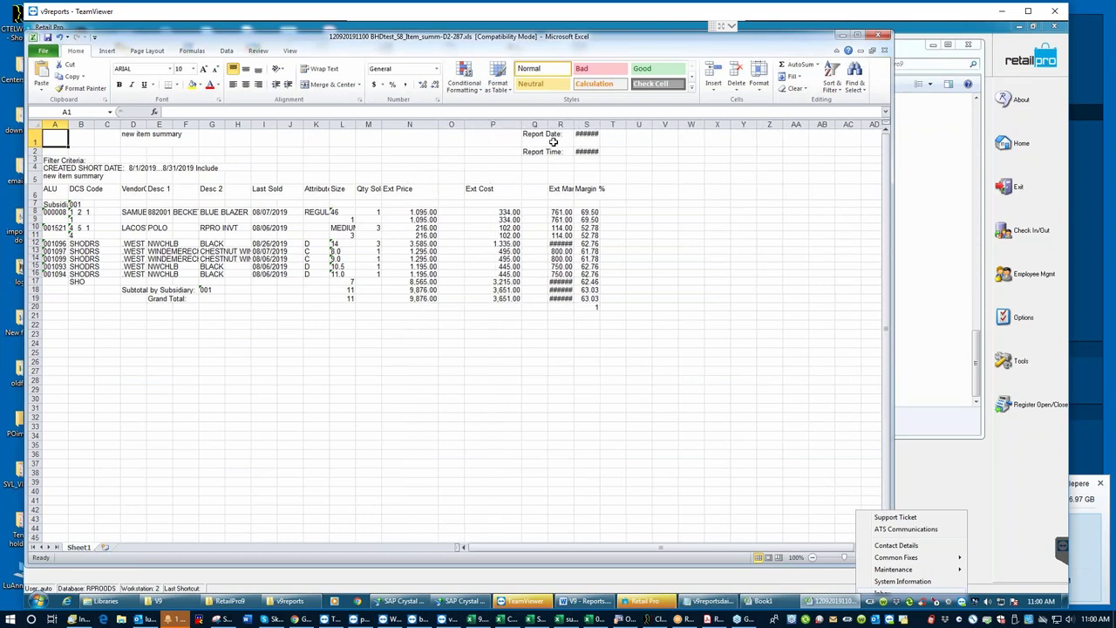
double_click(575, 125)
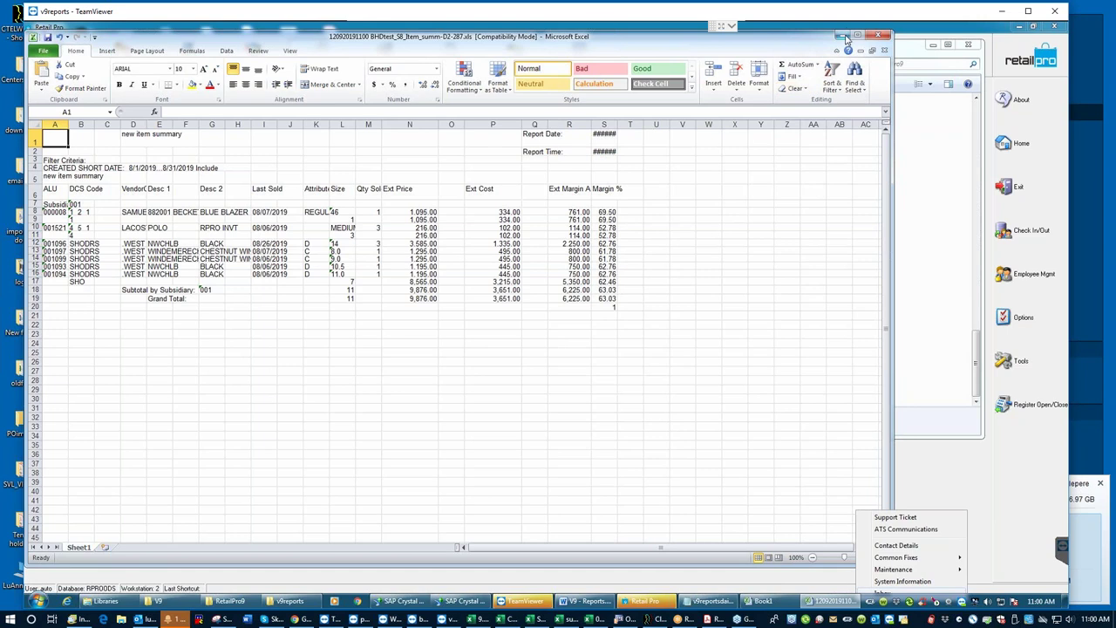
left_click(842, 35)
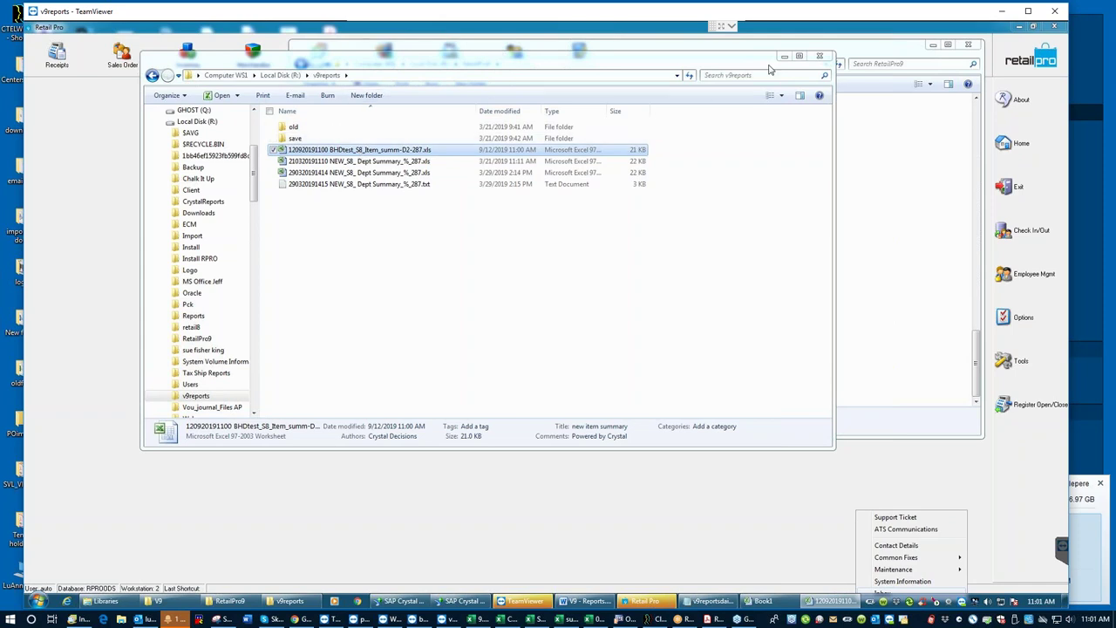
left_click(710, 607)
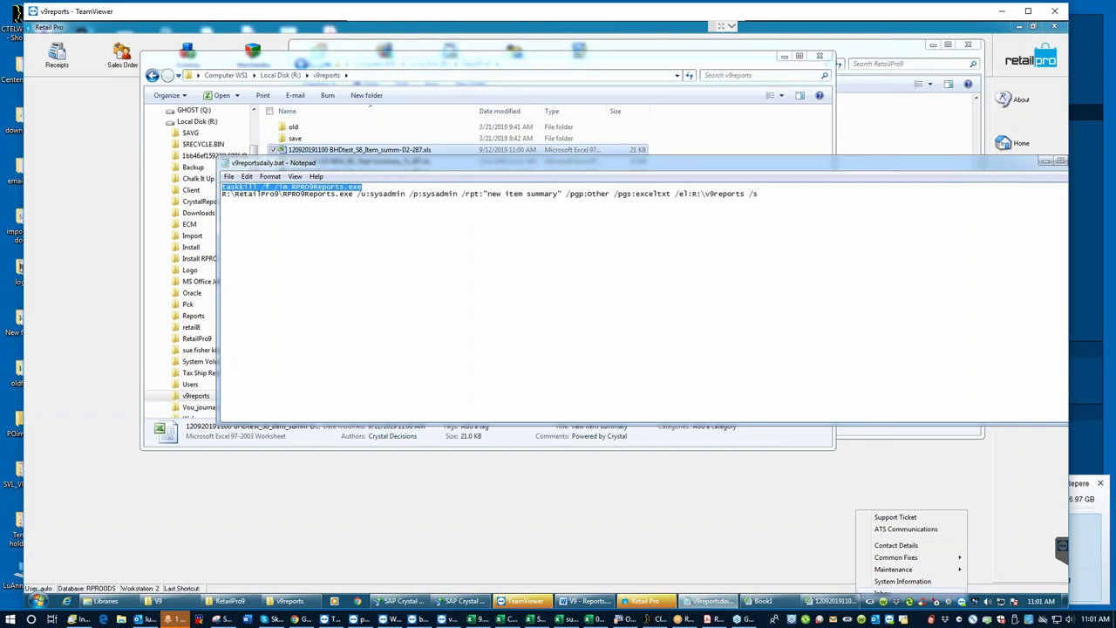
Duplicate the RPRO9Reports command line onto a new line in v9reportsdaily.bat.
left_click(764, 194)
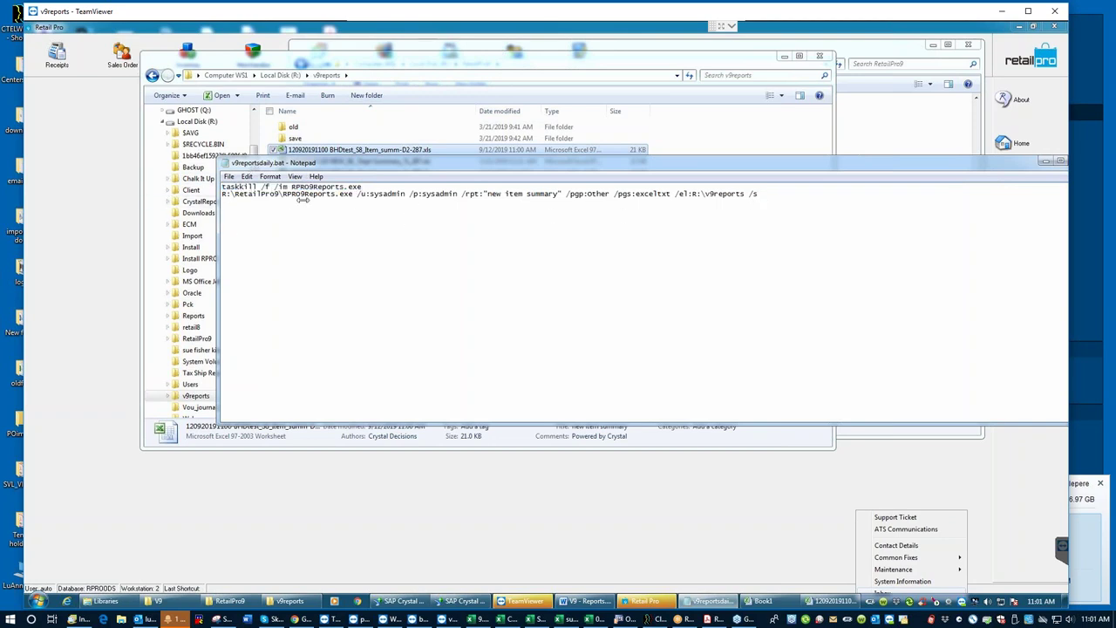
left_click_drag(685, 200, 220, 195)
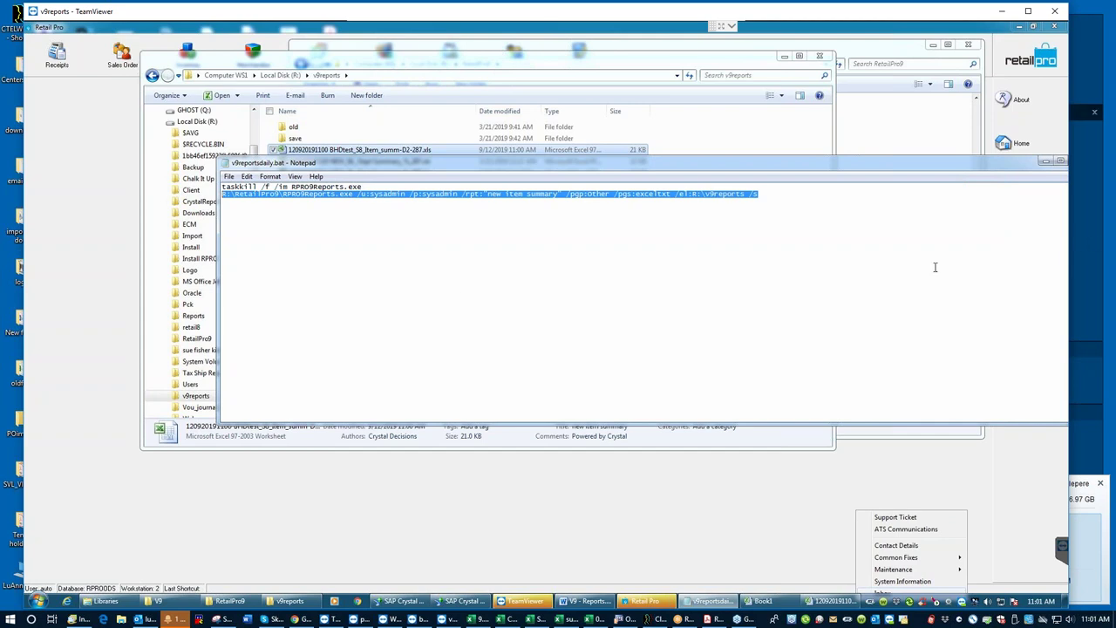
left_click(765, 193)
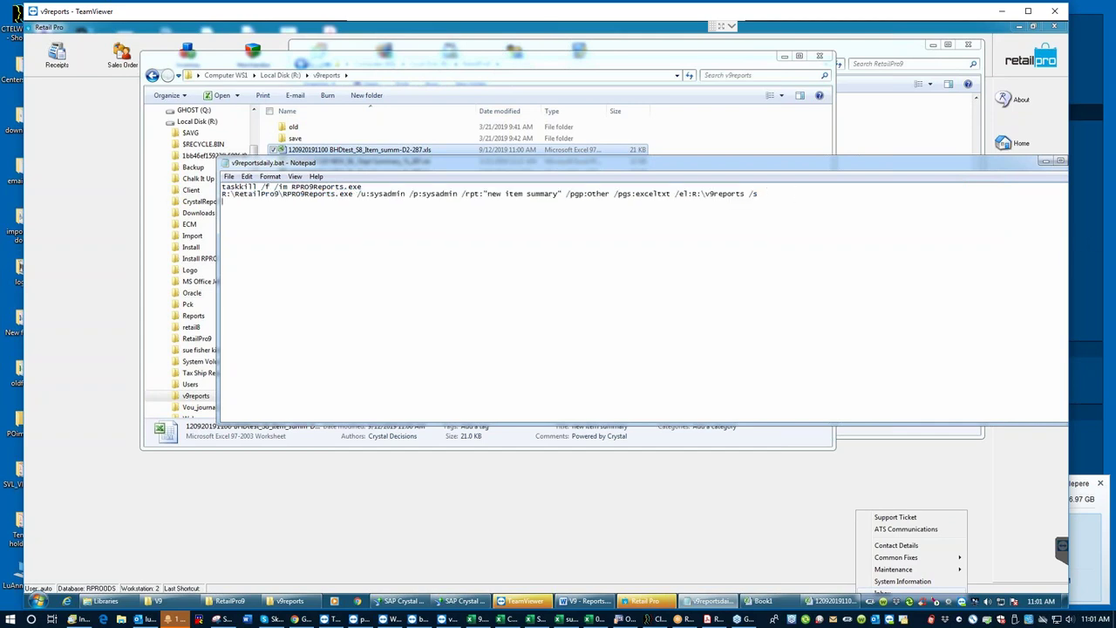
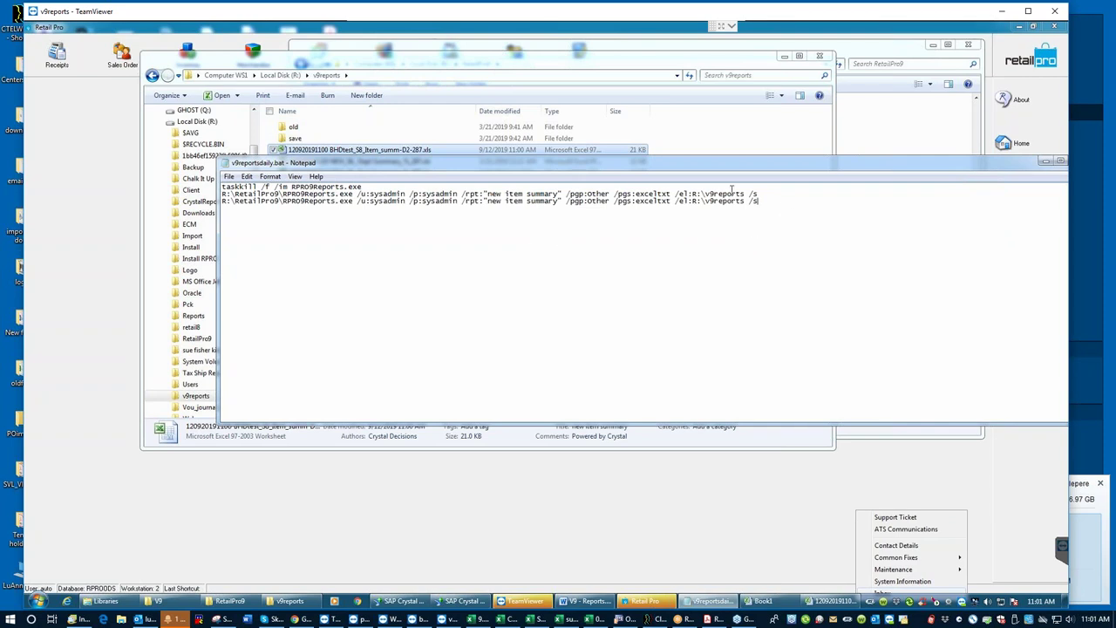
Close v9reportsdaily.bat, saving the changes.
left_click_drag(762, 169, 640, 172)
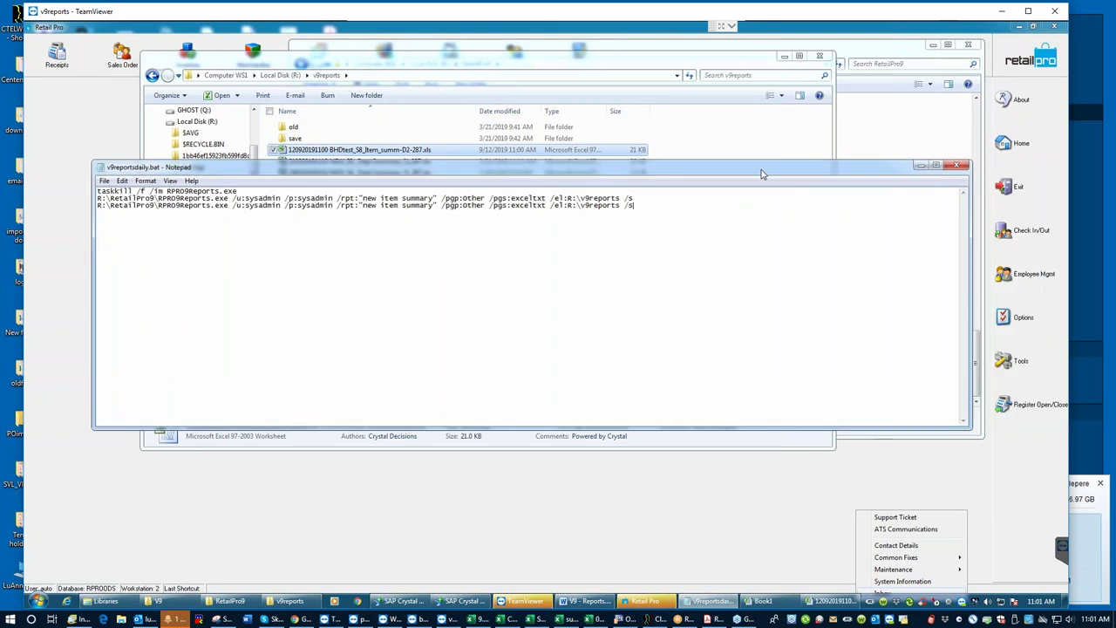
left_click(956, 165)
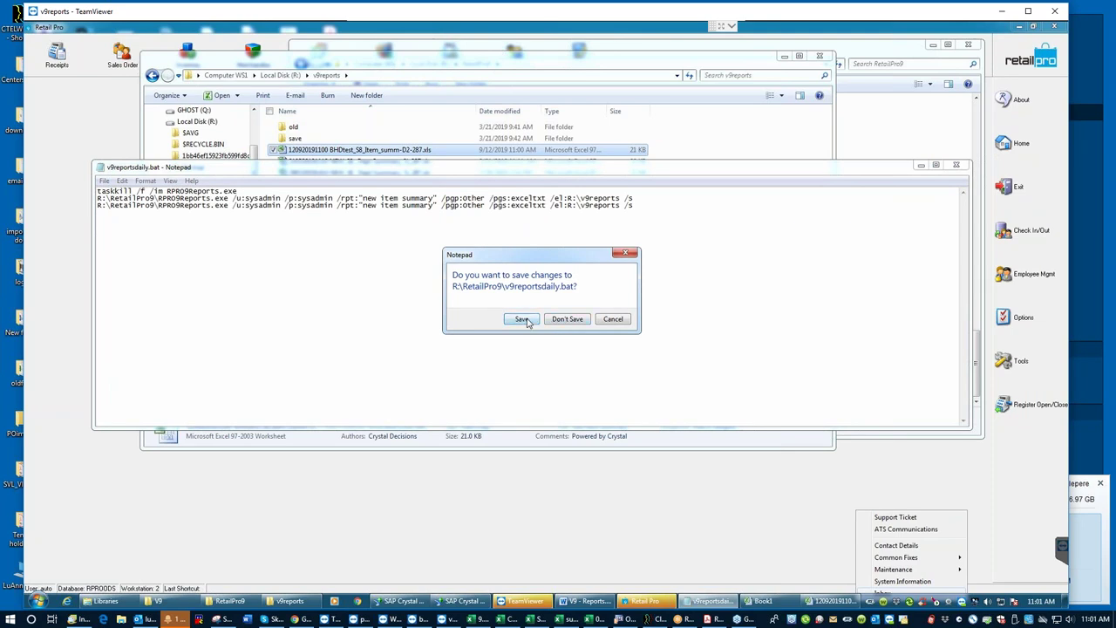
left_click(523, 319)
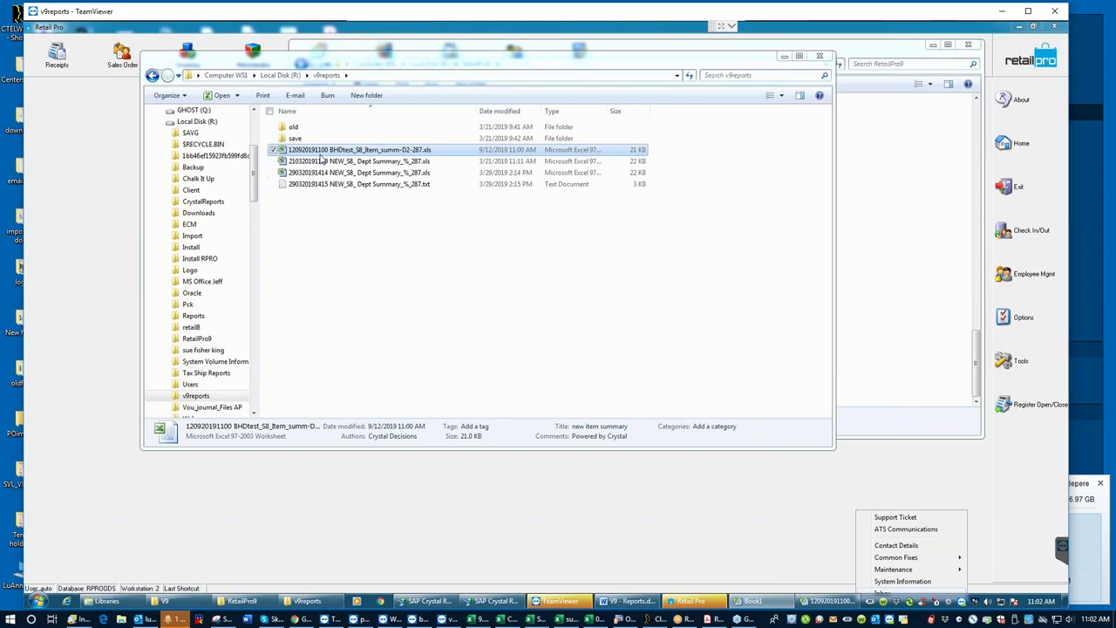
Minimize the folder windows, unlock Retail Pro with the workstation password, and bring up V9 - Reports.doc.
left_click(784, 56)
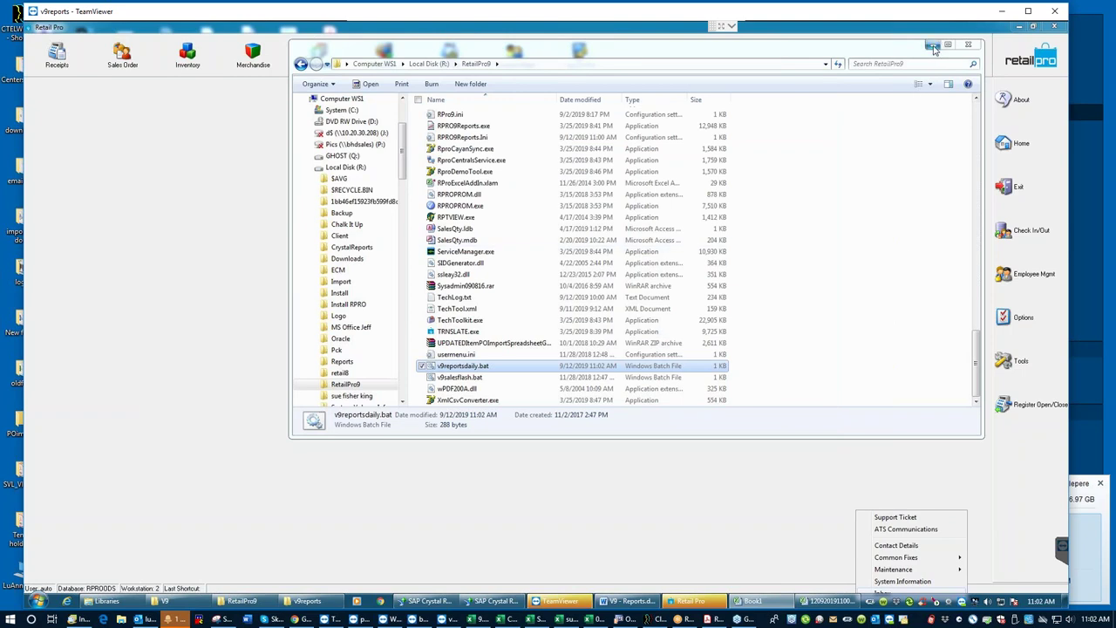
left_click(931, 44)
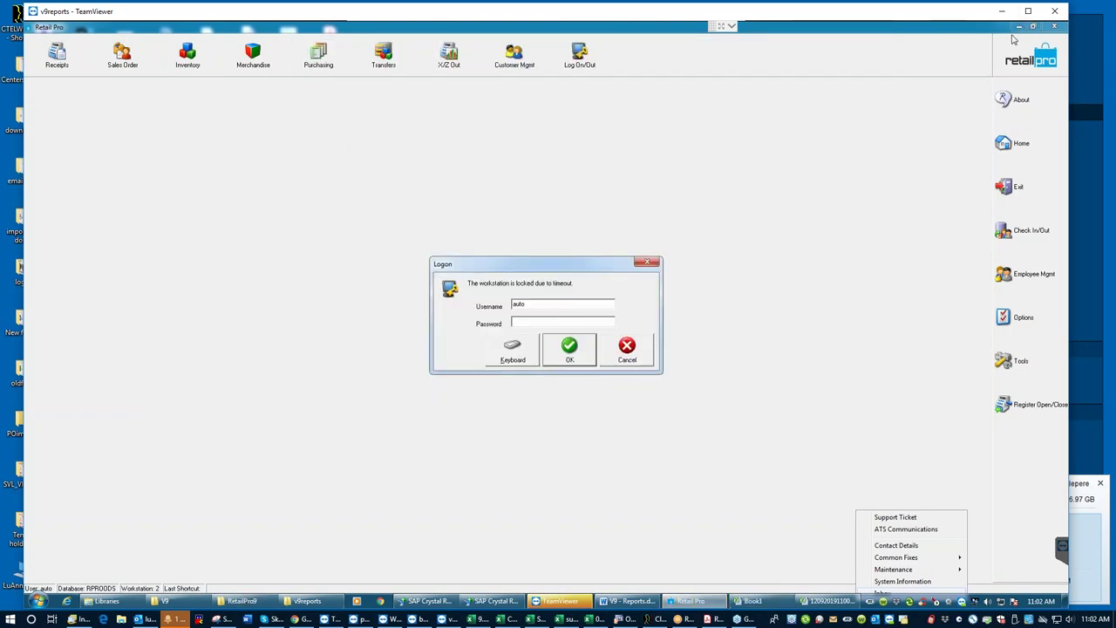
key("Return")
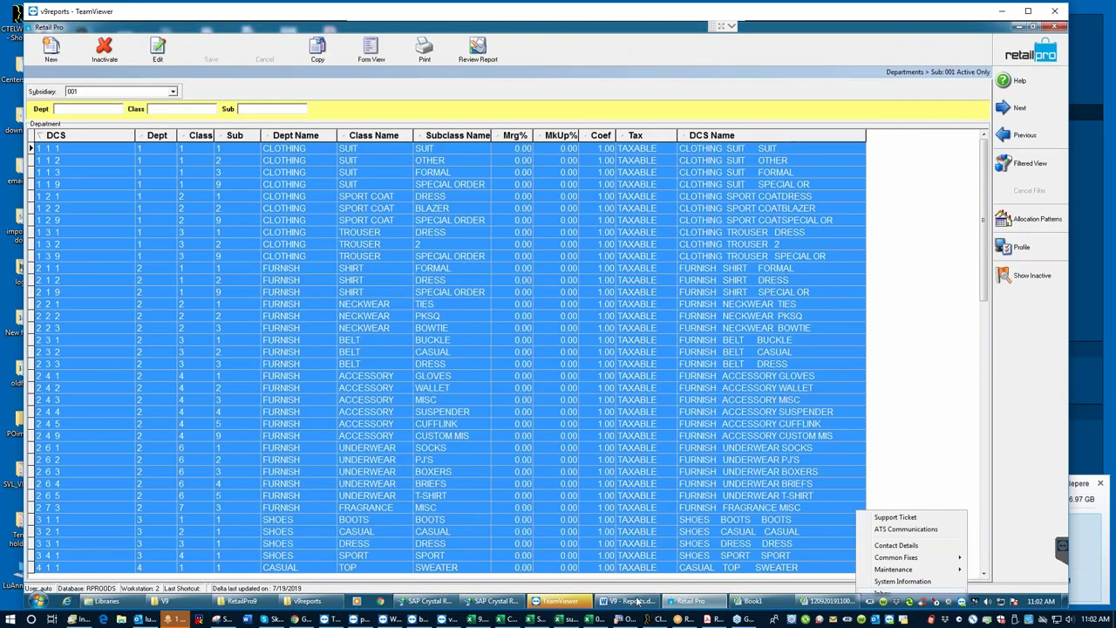
left_click(629, 601)
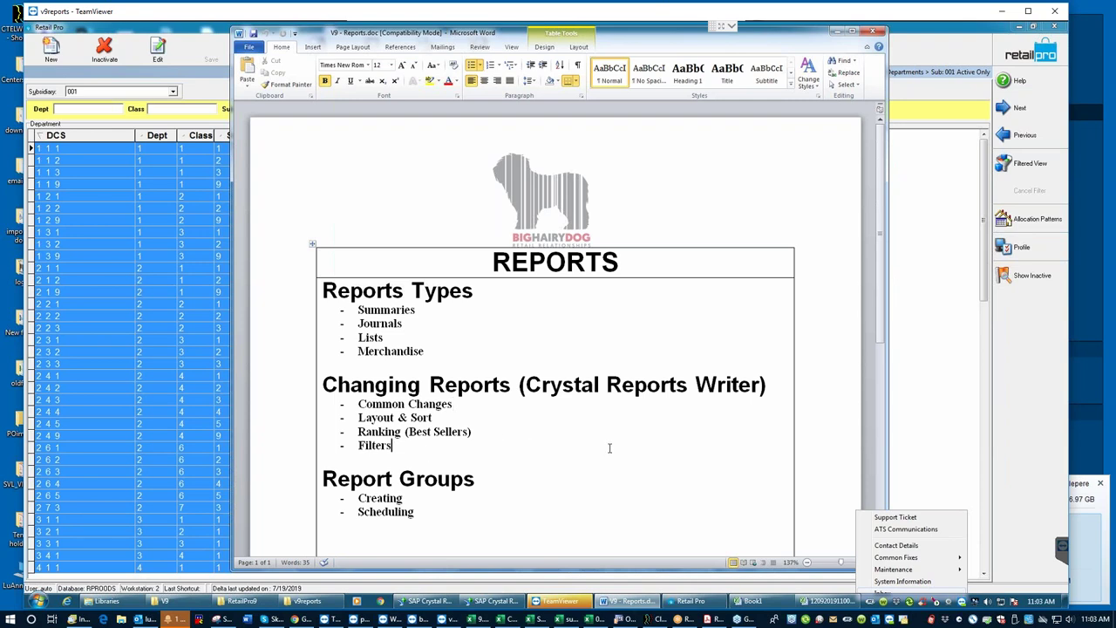
key("Down")
key("Down")
key("Down")
key("shift+Home")
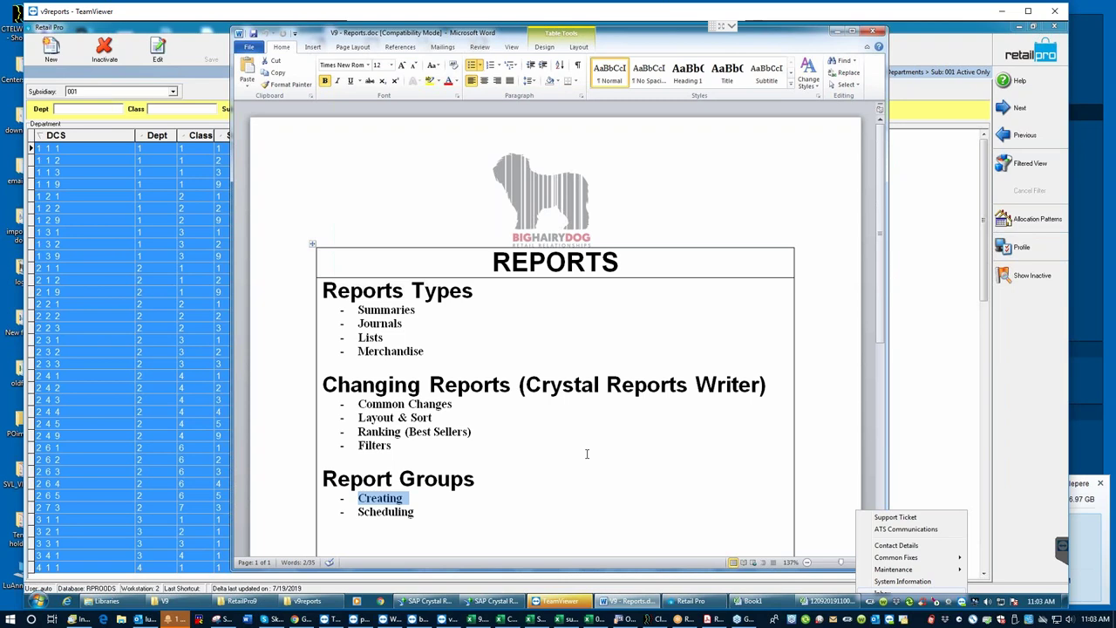
left_click(835, 32)
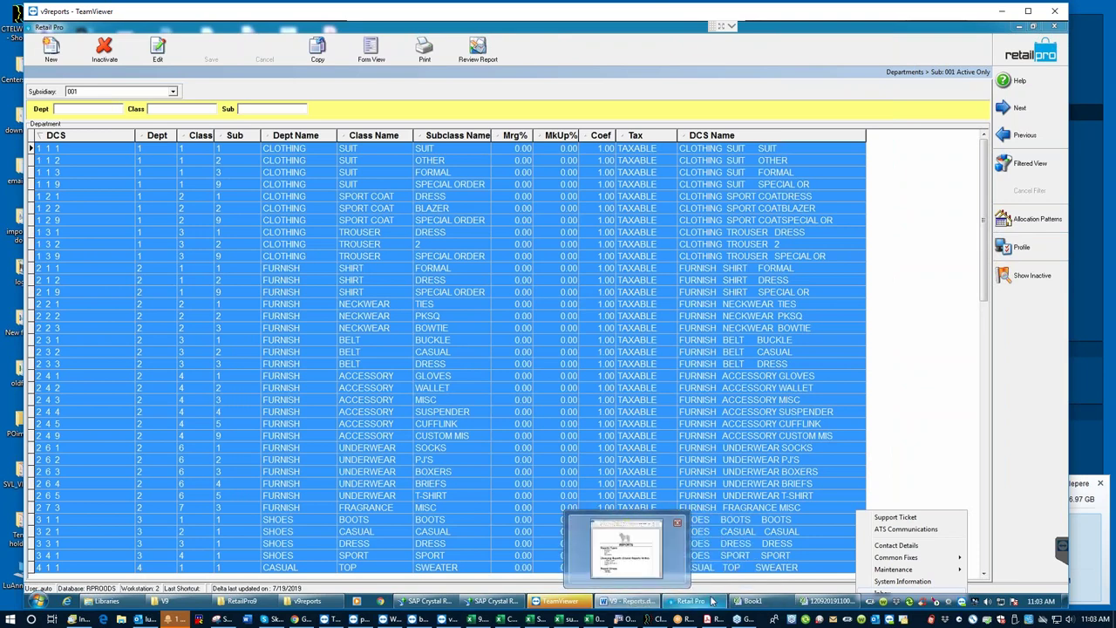
mouse_move(818, 601)
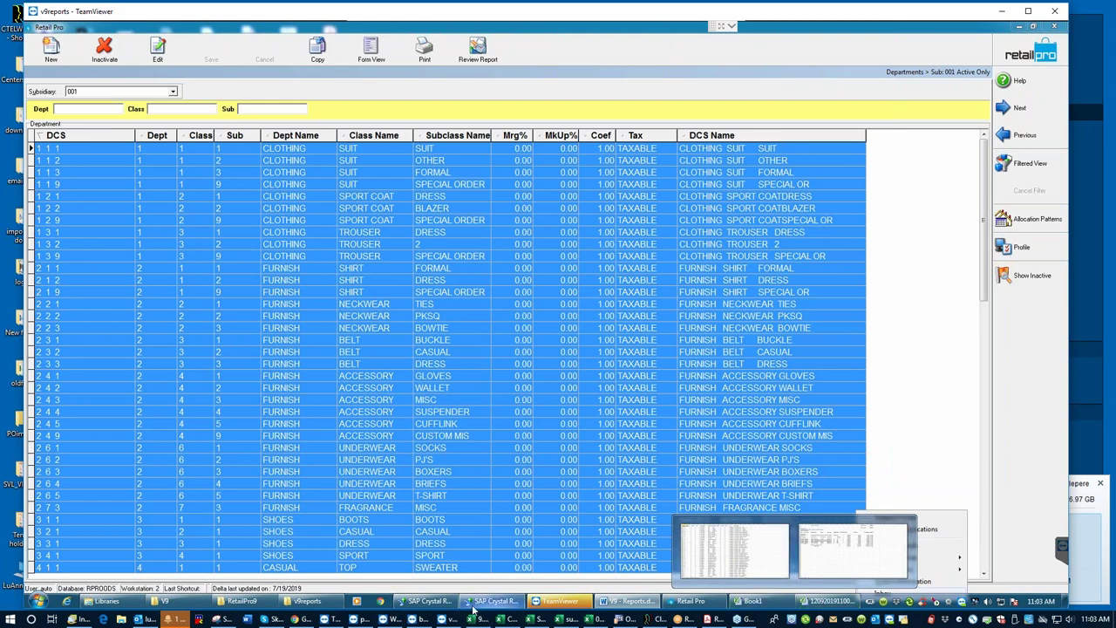
mouse_move(629, 607)
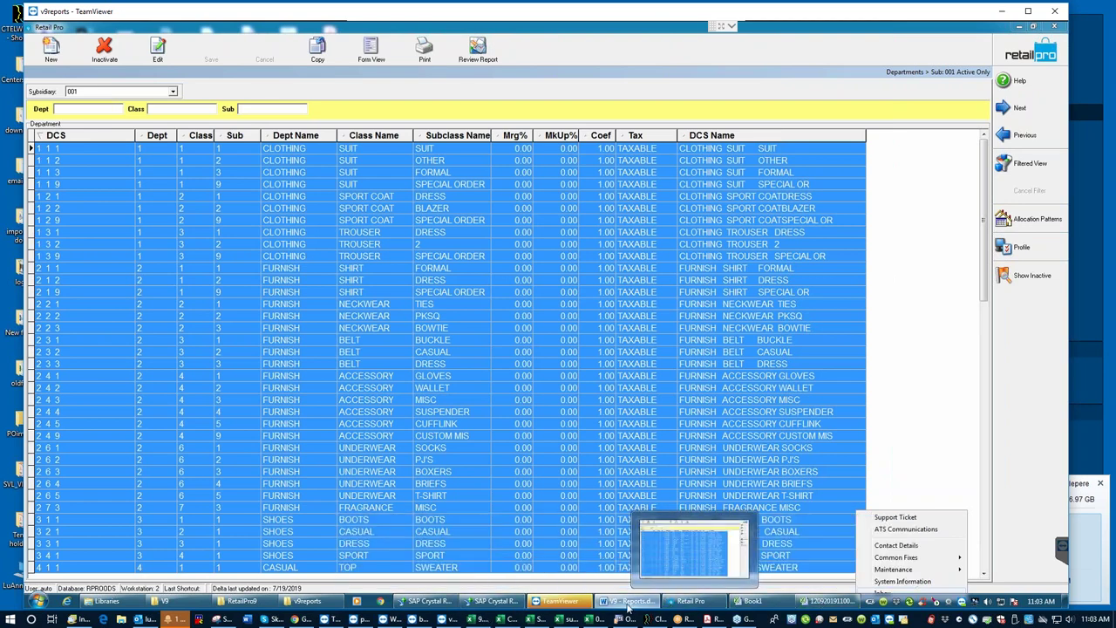
left_click(625, 549)
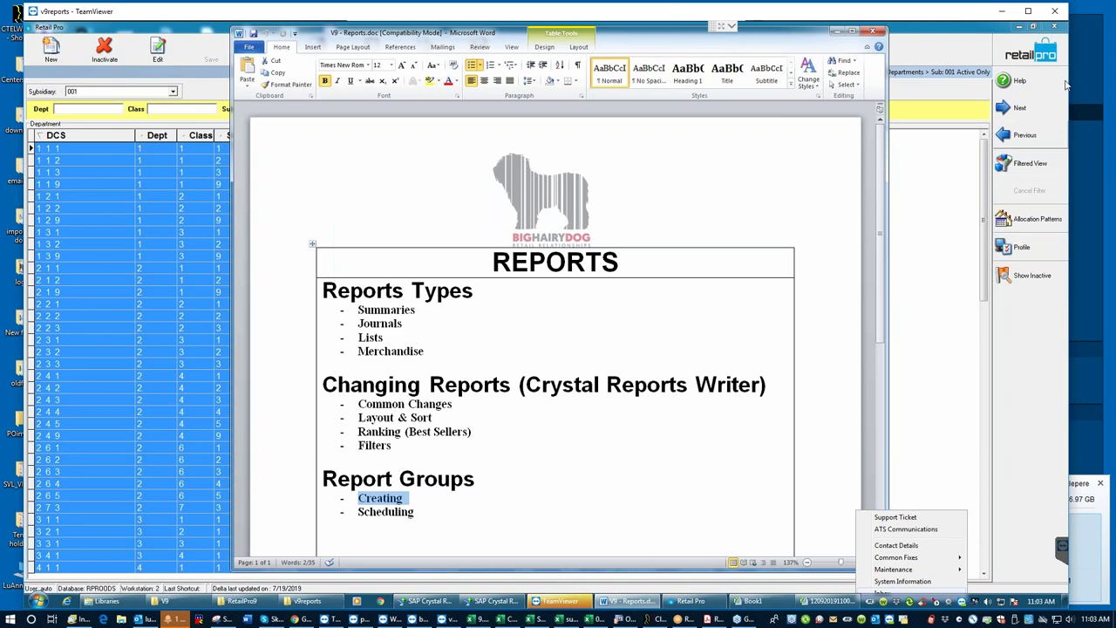
left_click(1108, 45)
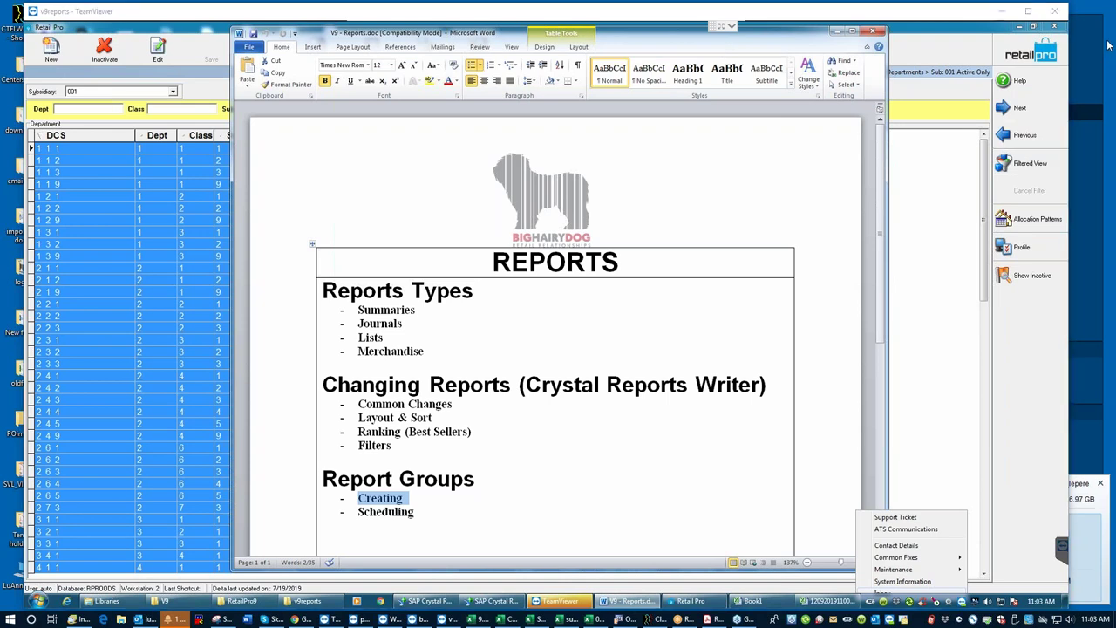